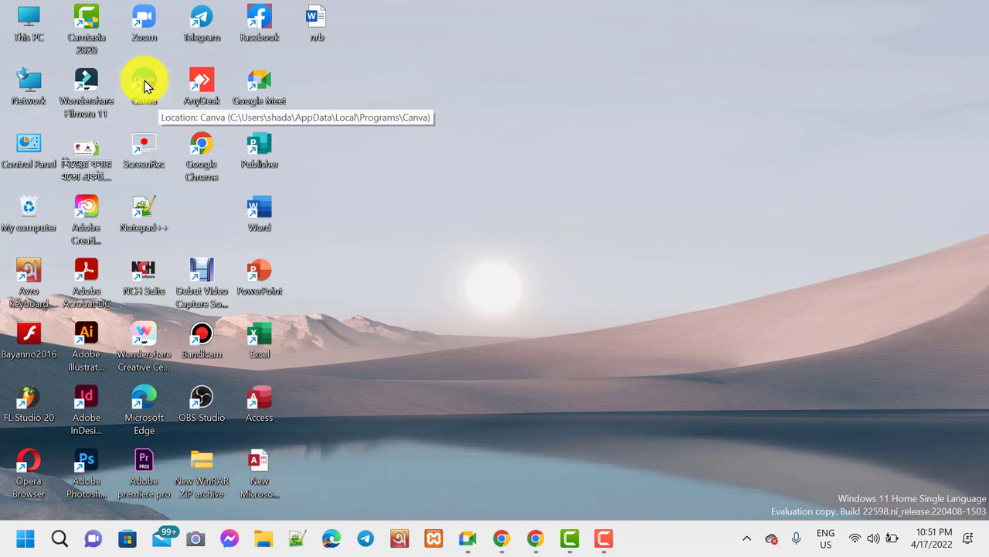
# - Open PowerPoint with a blank presentation and add four new slides after the title slide
pyautogui.doubleClick(260, 281)
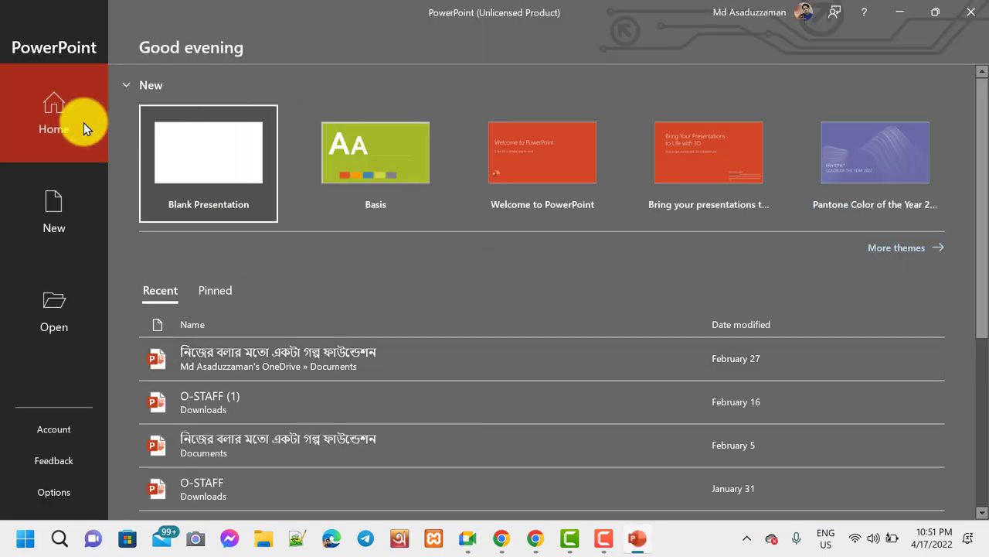
pyautogui.click(209, 170)
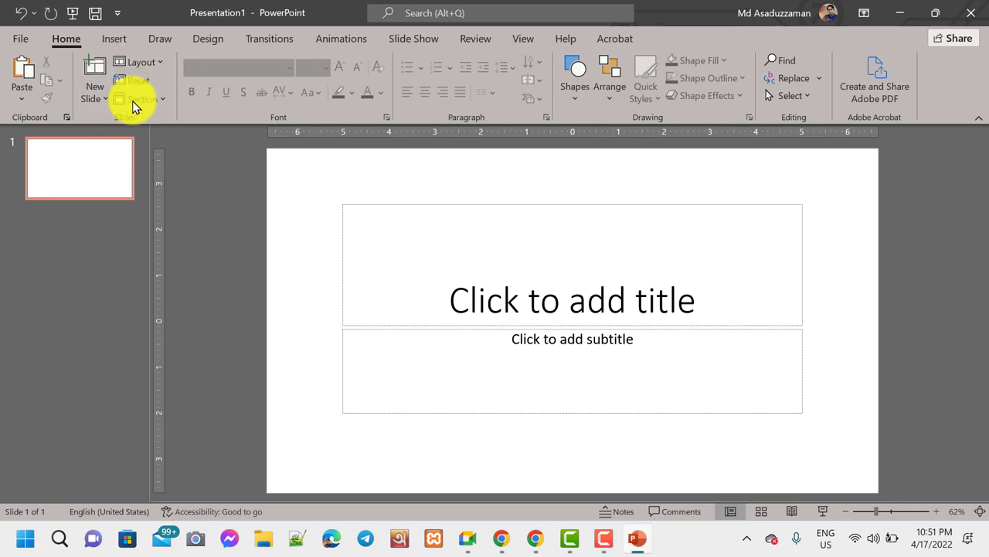
pyautogui.click(85, 187)
pyautogui.press('Return')
pyautogui.press('Return')
pyautogui.press('Return')
pyautogui.press('Return')
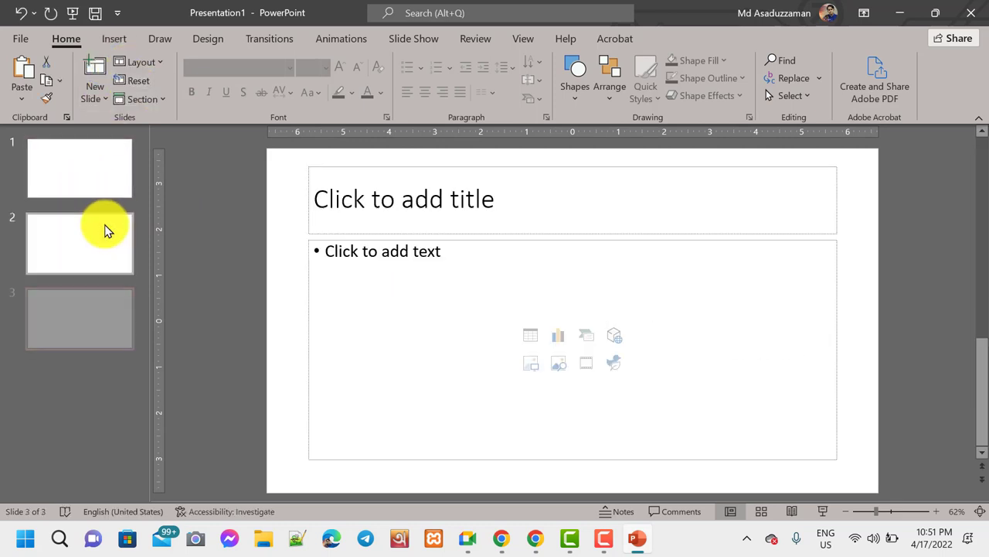
pyautogui.click(84, 225)
pyautogui.click(66, 170)
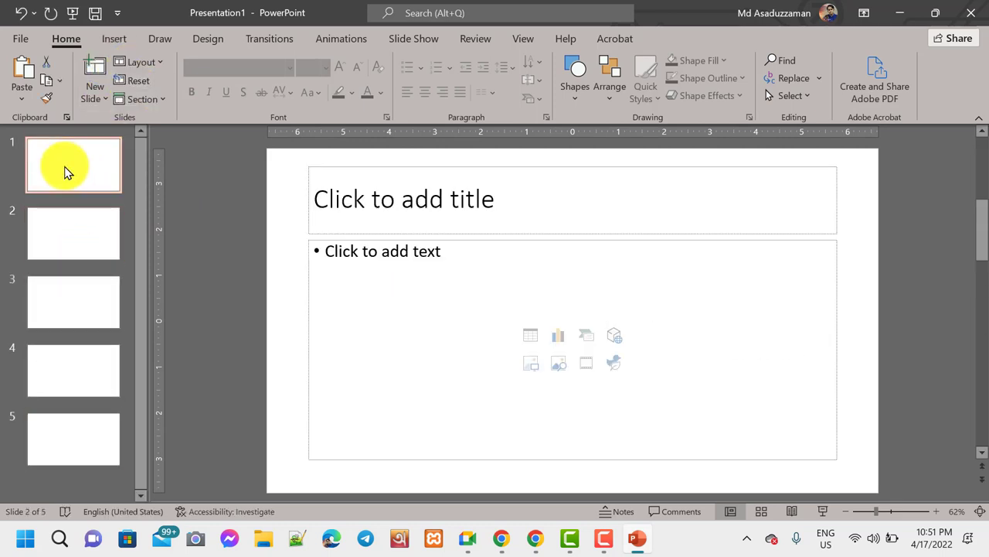
pyautogui.click(99, 286)
pyautogui.click(71, 351)
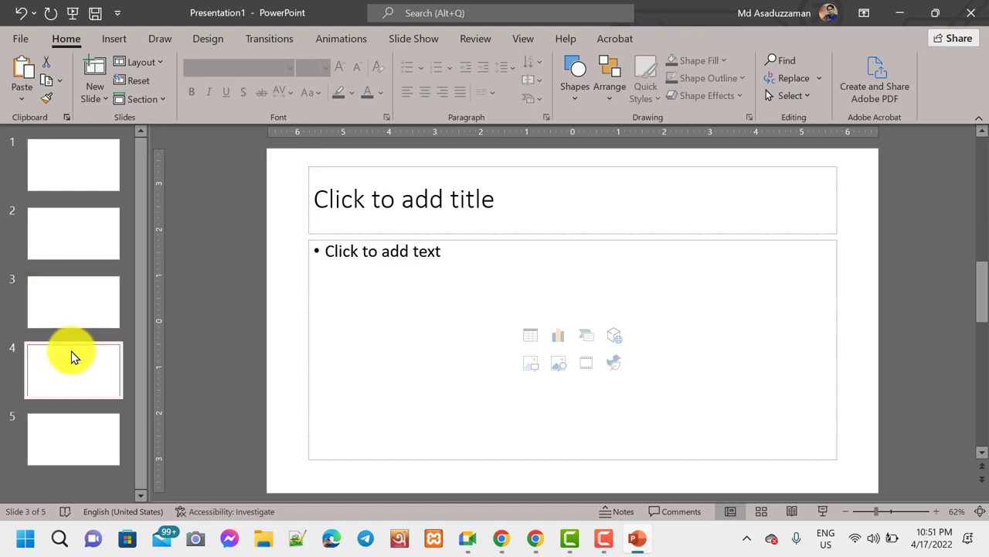
# - Insert the ZARIQ poster image of a man holding a laptop from the device's Pictures folder into slide 5's content placeholder
pyautogui.click(78, 457)
pyautogui.click(557, 343)
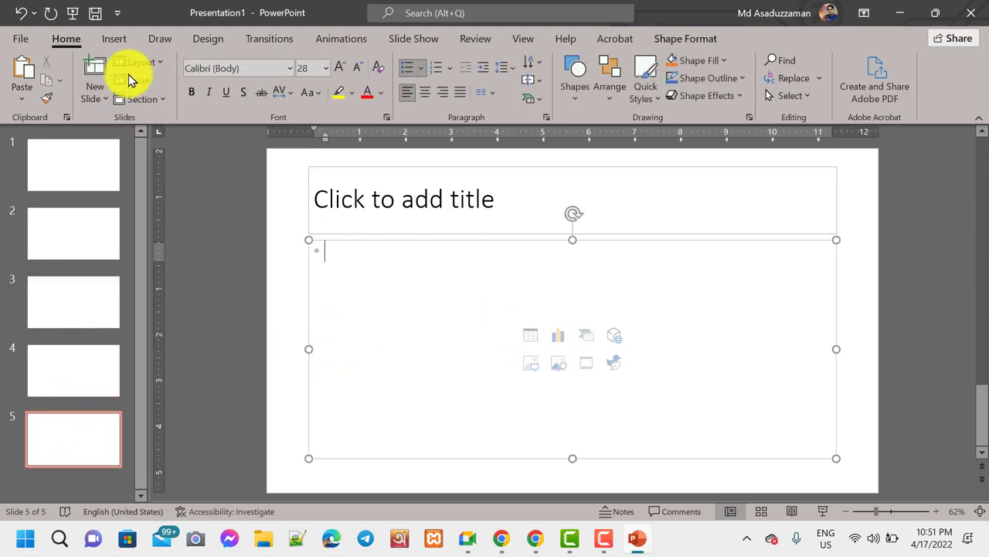
pyautogui.click(155, 41)
pyautogui.click(120, 39)
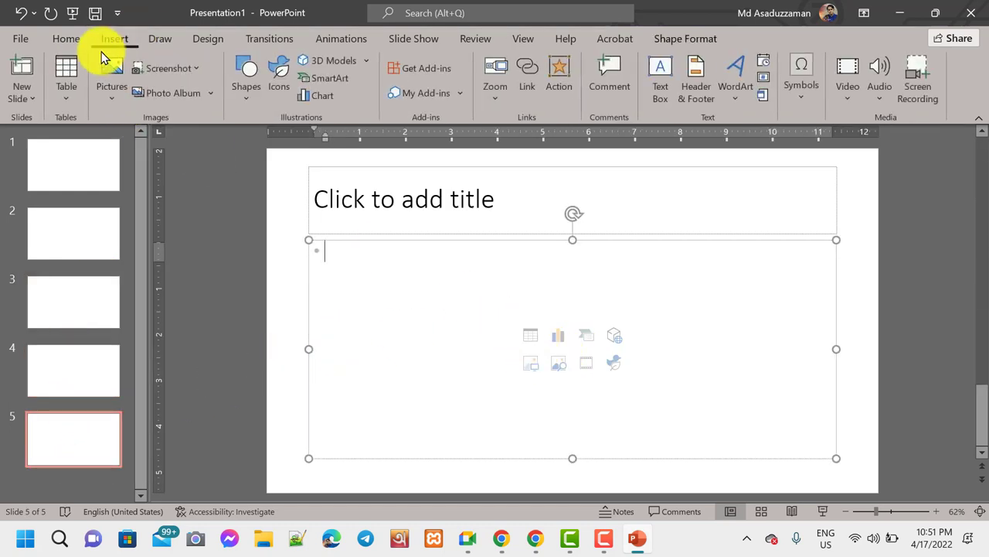
pyautogui.click(101, 66)
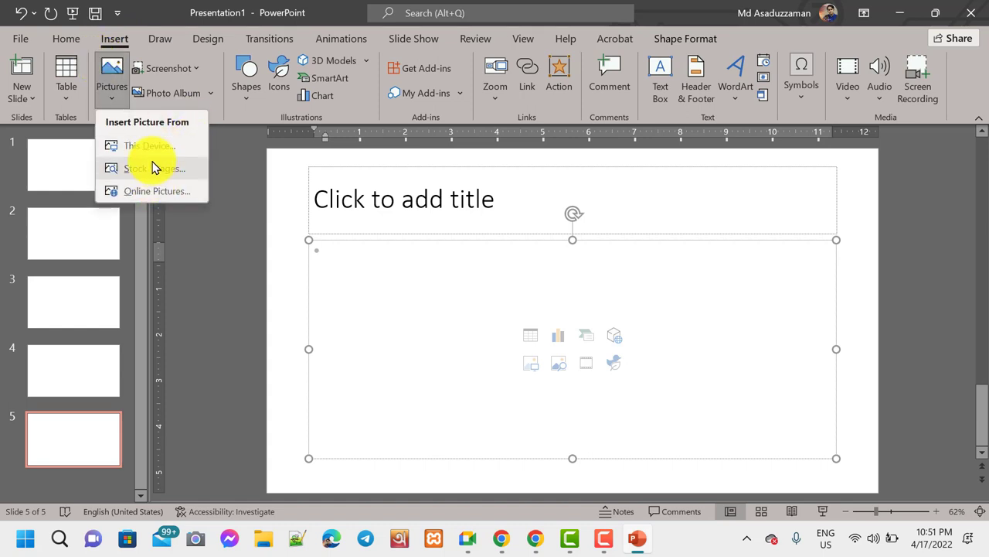
pyautogui.click(152, 154)
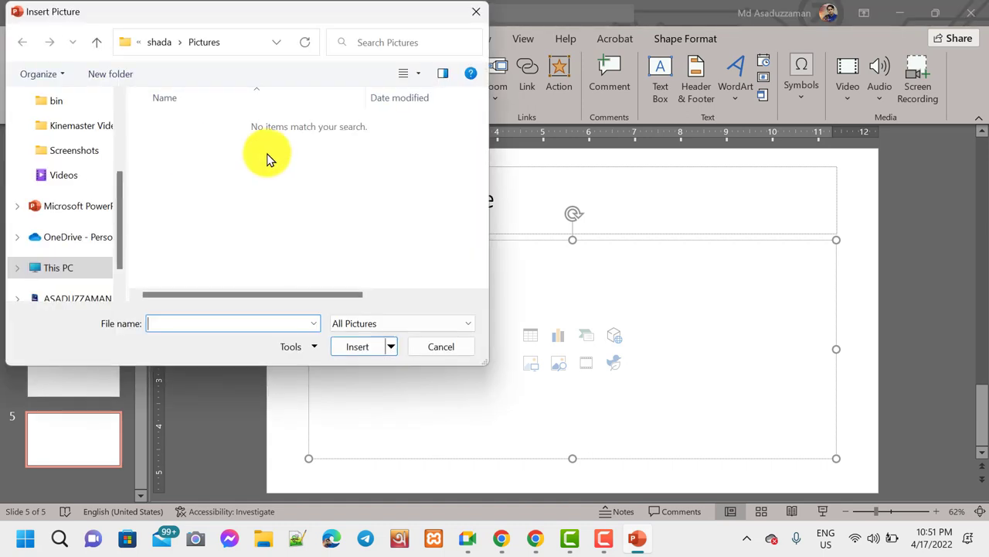
pyautogui.scroll(2, 66, 183)
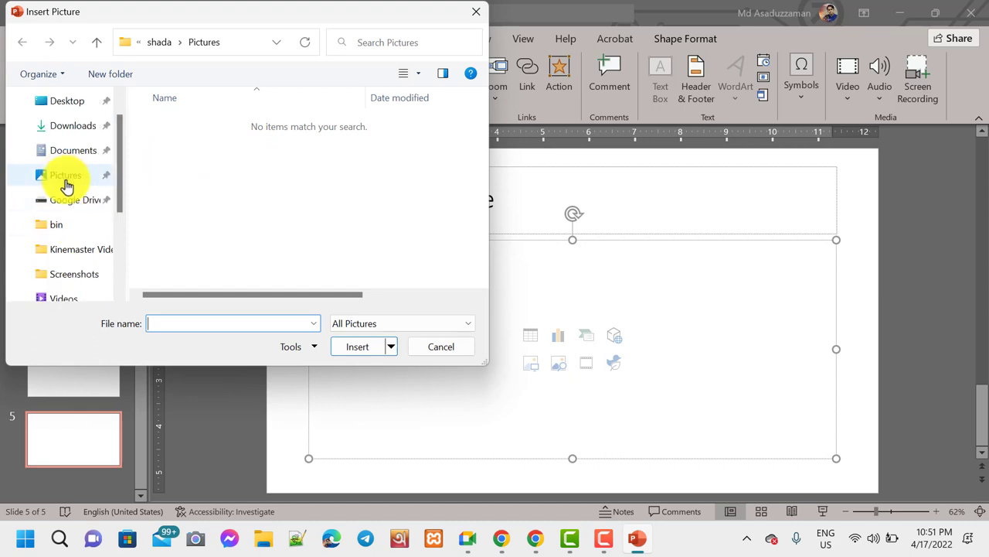
pyautogui.click(61, 176)
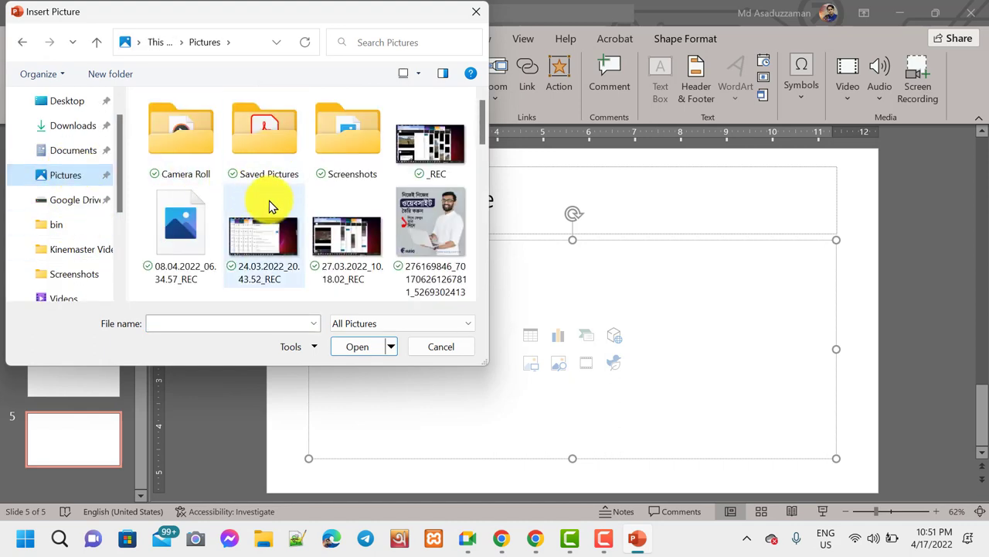
pyautogui.click(433, 232)
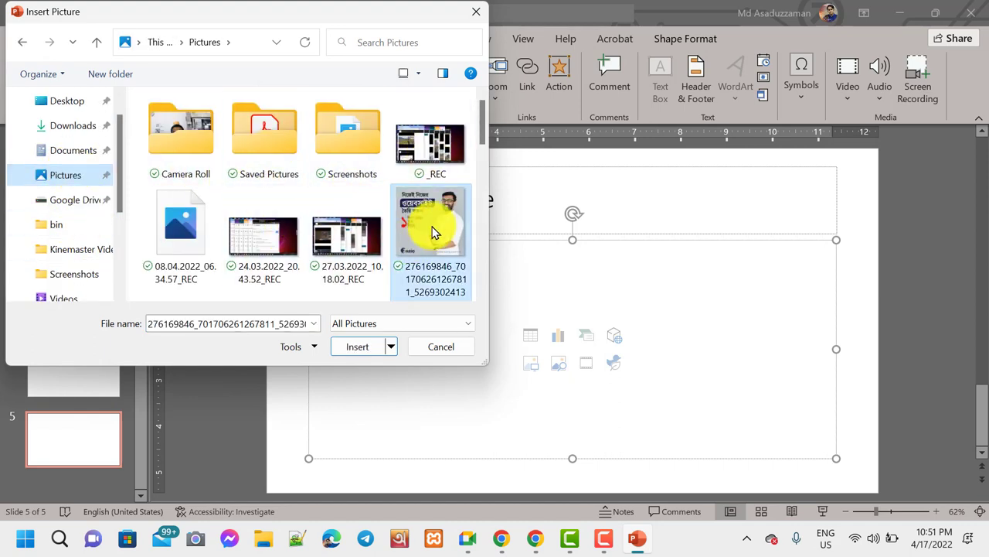
pyautogui.click(357, 346)
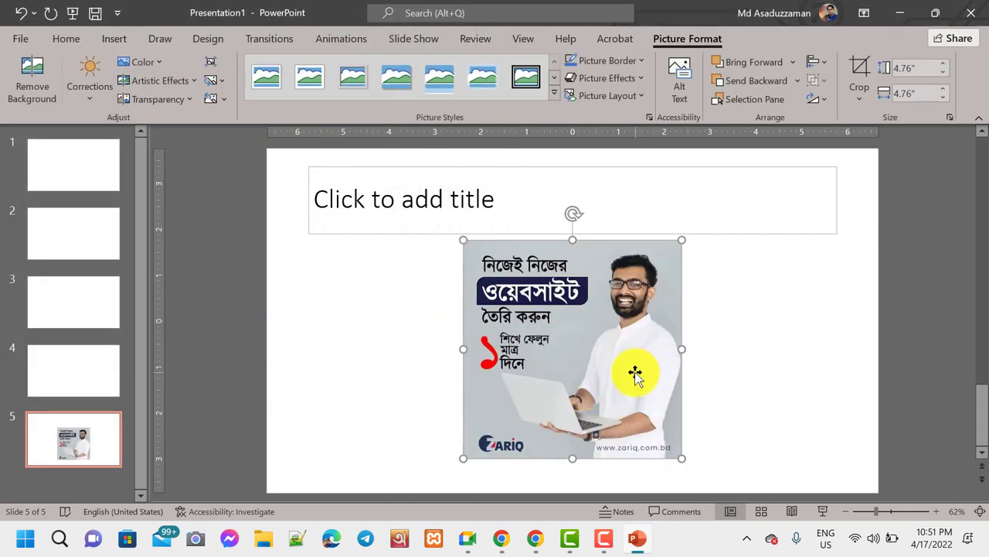
# - Move the picture to the left half of slide 5 and enter the title "Ygdfhg hjhdsfchdss"
pyautogui.moveTo(633, 373); pyautogui.dragTo(503, 358)
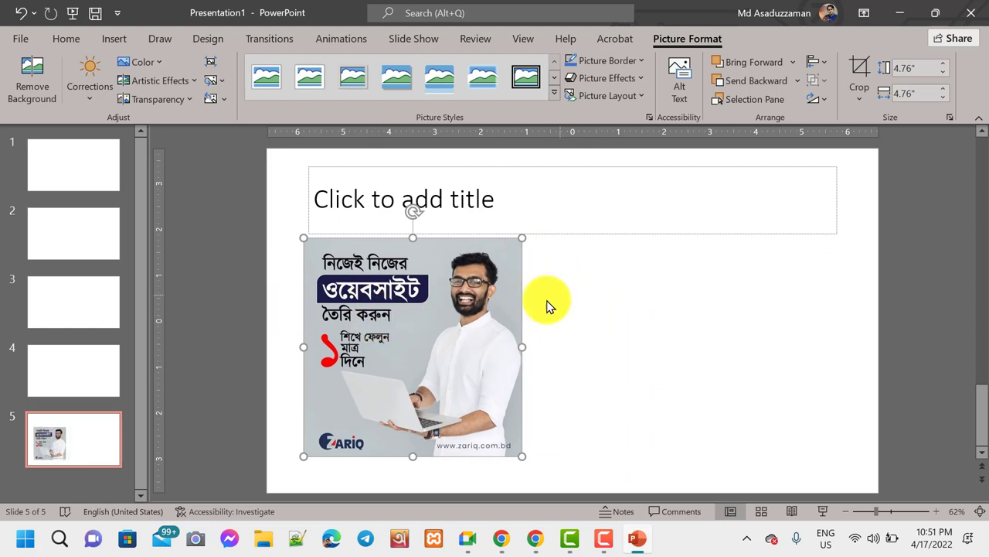
pyautogui.click(658, 327)
pyautogui.click(394, 199)
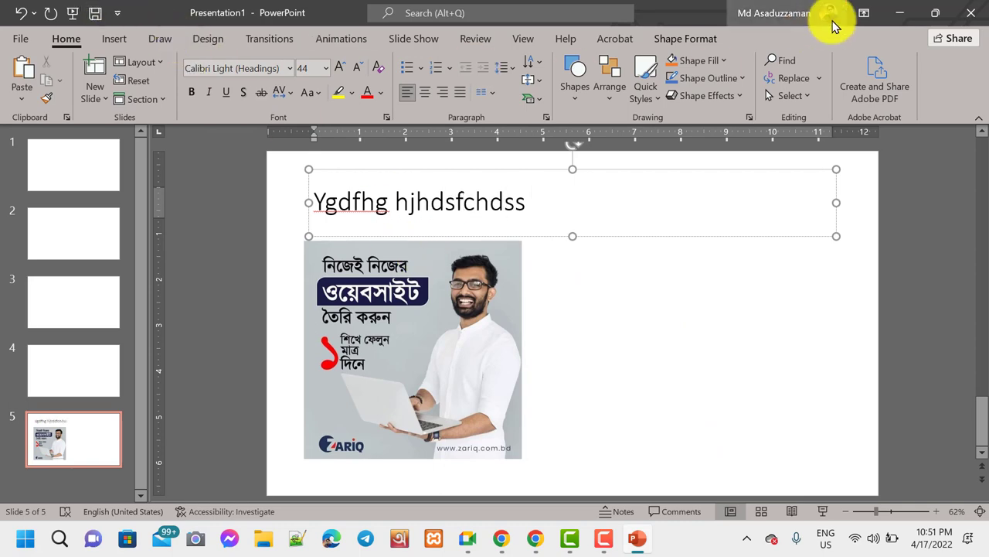
# - Minimize PowerPoint, switch to the Canva desktop app and create a blank 500 × 500 px Logo design
pyautogui.click(900, 13)
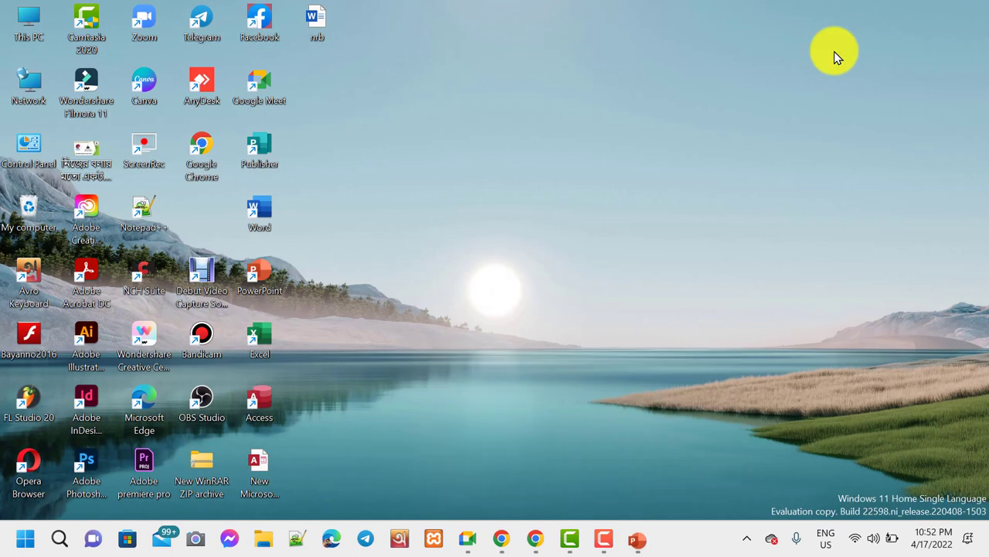
pyautogui.doubleClick(150, 83)
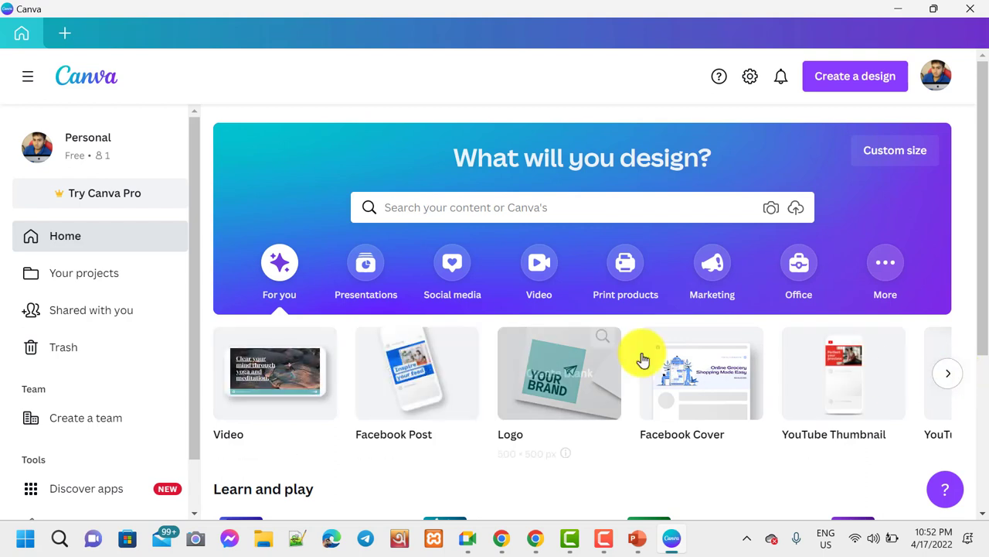
pyautogui.click(945, 379)
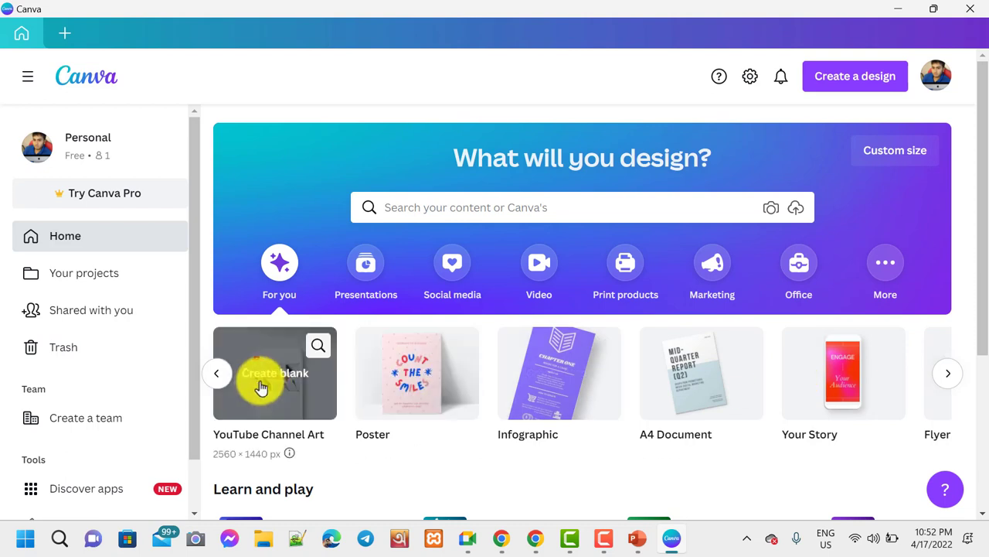
pyautogui.click(220, 378)
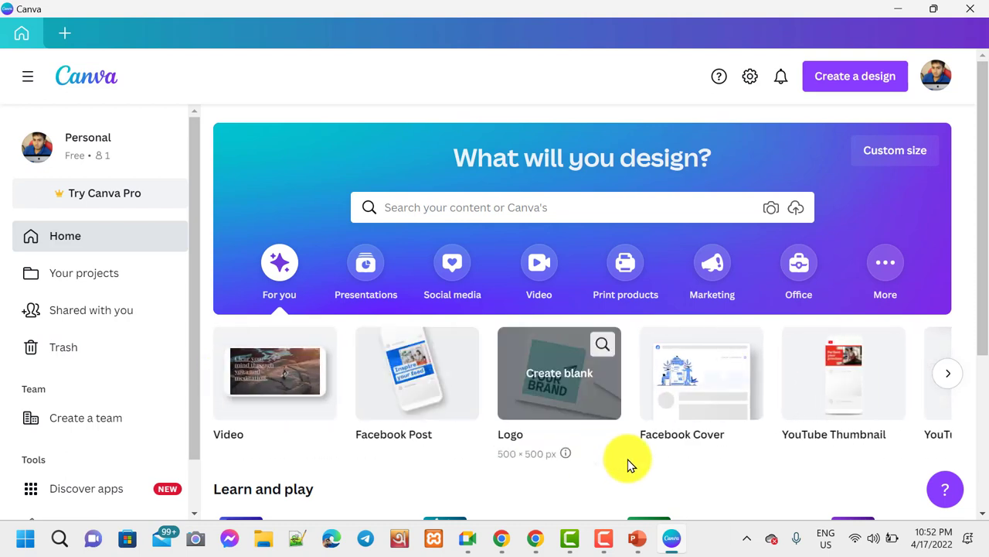
pyautogui.click(549, 397)
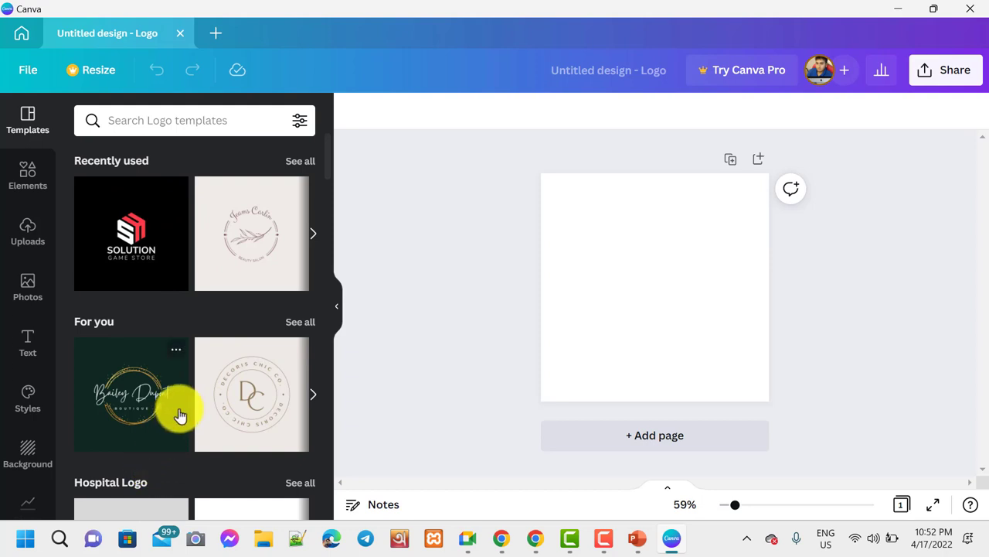
# - Browse the logo templates and apply the black version of the Simple Box Solution Game Store Logo to the page
pyautogui.scroll(-13, 179, 415)
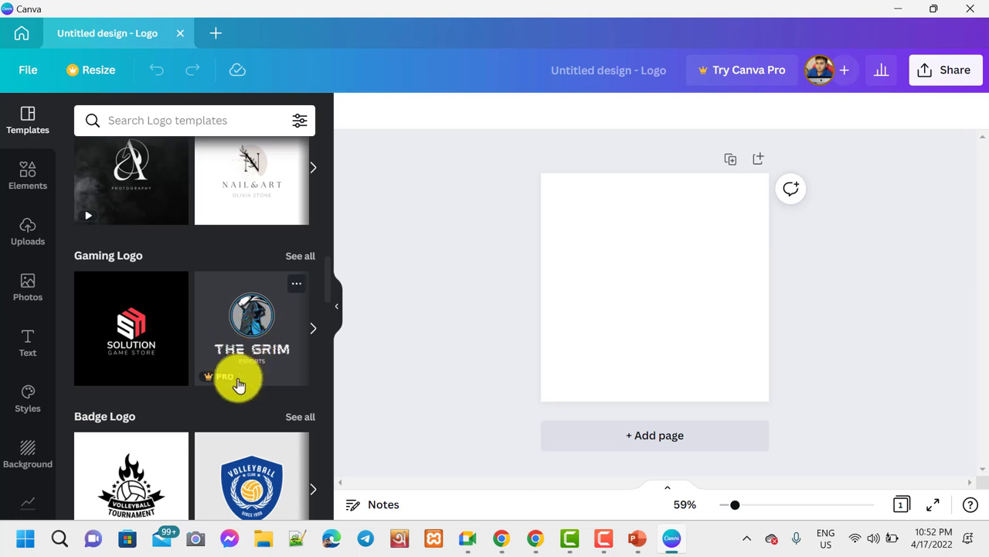
pyautogui.scroll(-3, 236, 380)
pyautogui.scroll(-3, 237, 453)
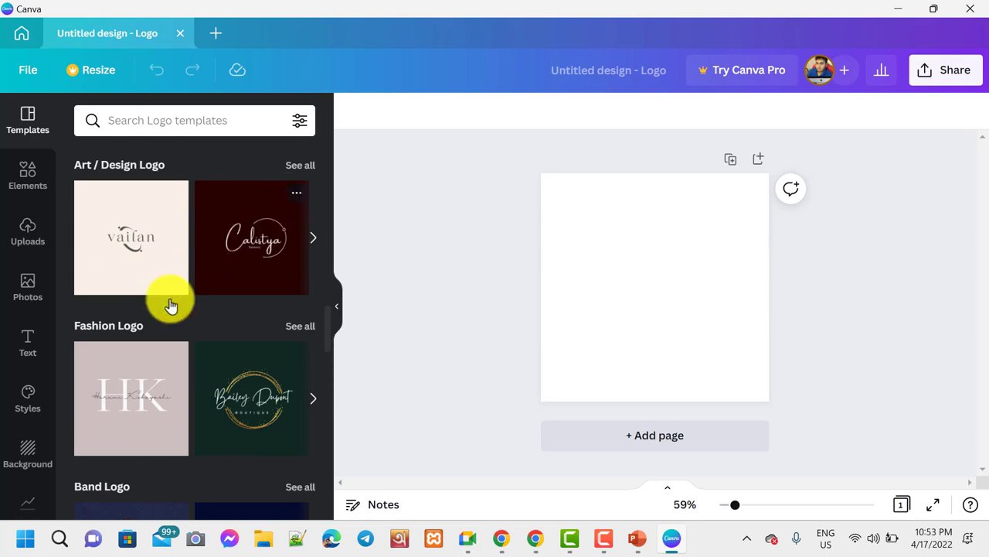
pyautogui.scroll(4, 170, 305)
pyautogui.scroll(-5, 159, 309)
pyautogui.scroll(-3, 159, 313)
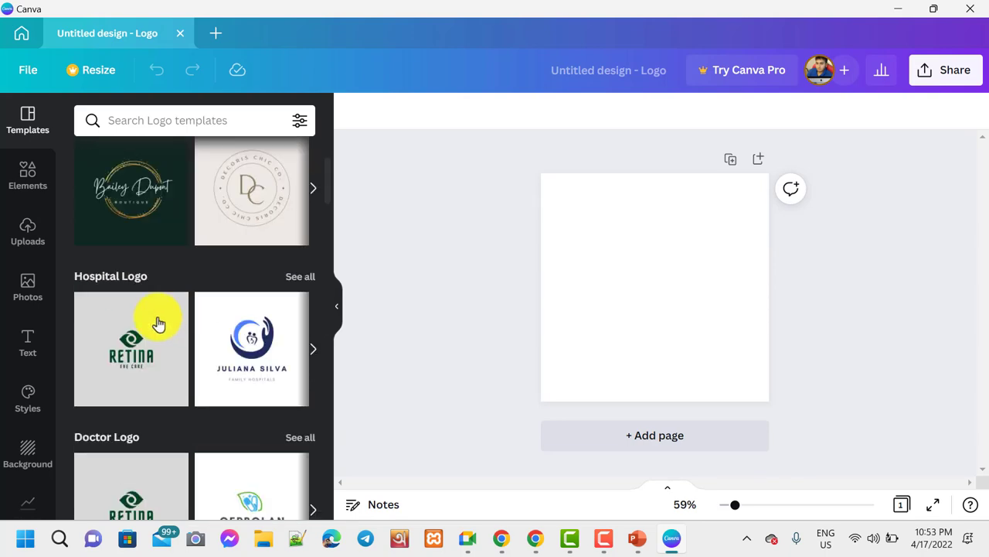
pyautogui.scroll(3, 144, 327)
pyautogui.click(155, 271)
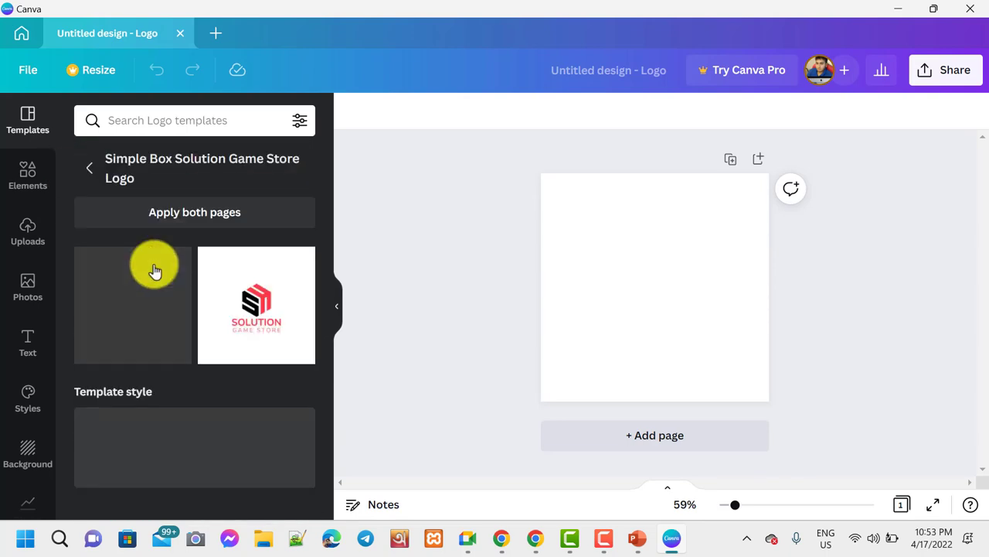
pyautogui.click(122, 314)
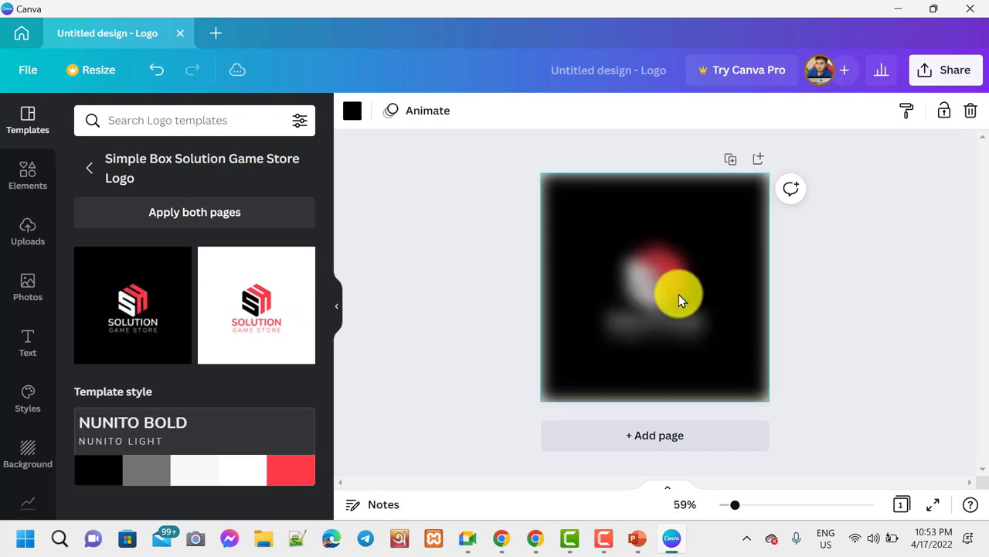
# - Add the uploaded hen drawing to the logo page, shrink it and place it left of the red-and-white emblem
pyautogui.click(660, 289)
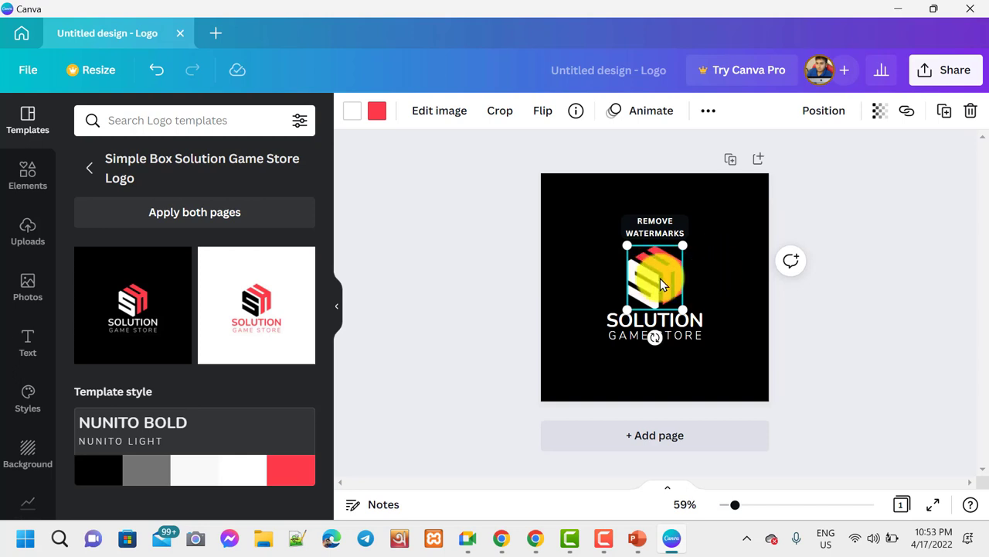
pyautogui.click(29, 232)
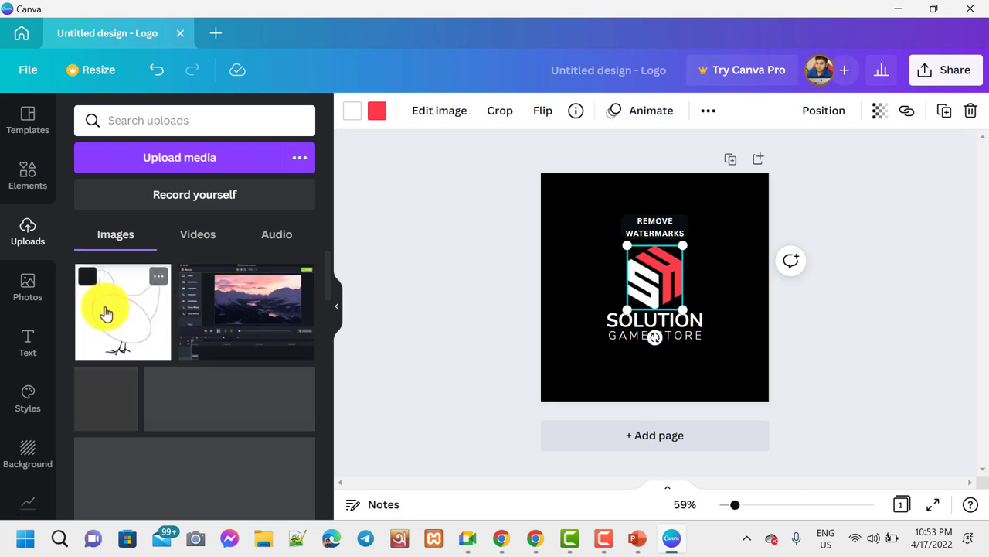
pyautogui.moveTo(115, 319); pyautogui.dragTo(649, 290)
pyautogui.moveTo(712, 340); pyautogui.dragTo(662, 288)
pyautogui.moveTo(604, 269); pyautogui.dragTo(560, 271)
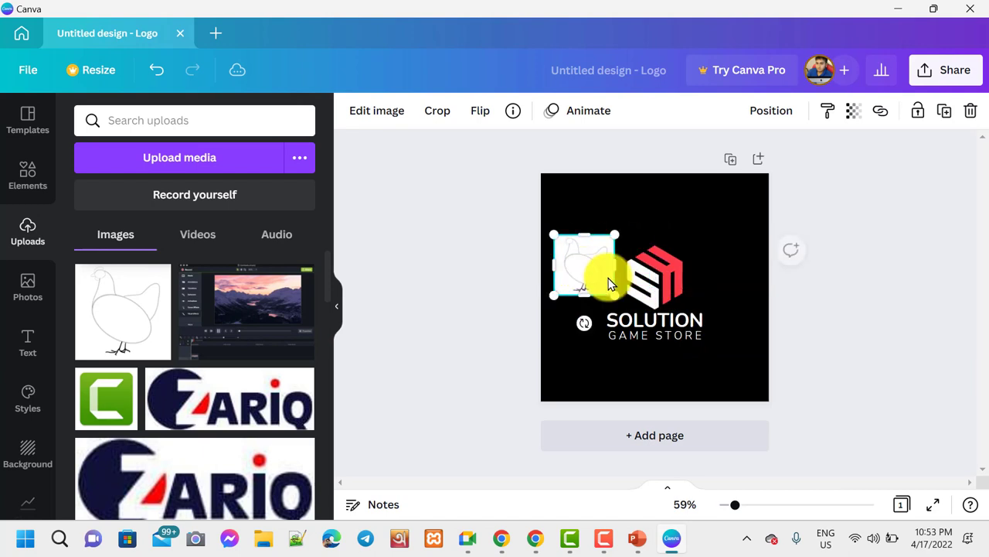
# - Delete the red-and-white emblem and move the hen drawing into its place above the SOLUTION text
pyautogui.click(661, 286)
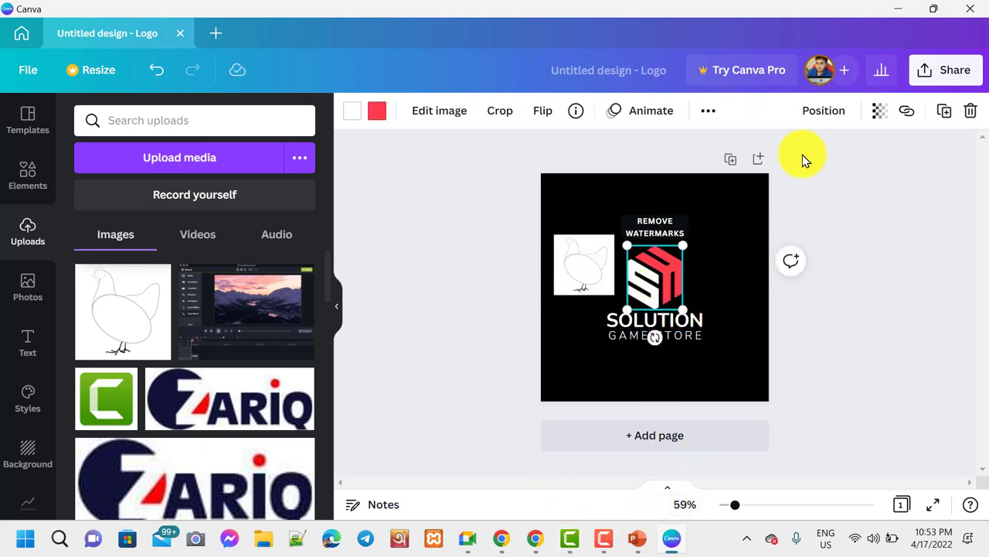
pyautogui.click(971, 110)
pyautogui.click(589, 265)
pyautogui.moveTo(589, 265); pyautogui.dragTo(647, 269)
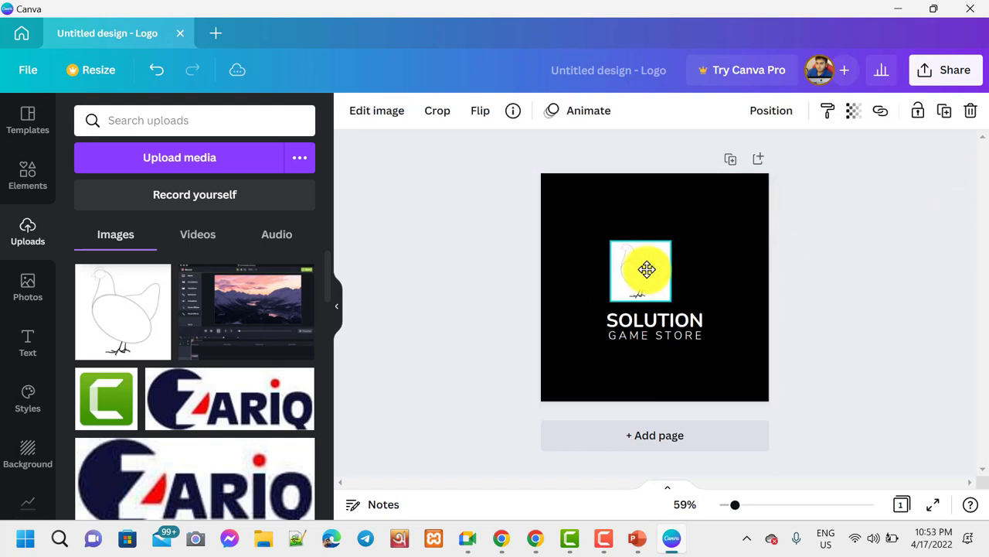
# - Switch to Chrome and search Google for "remove bg" in a new tab
pyautogui.click(534, 543)
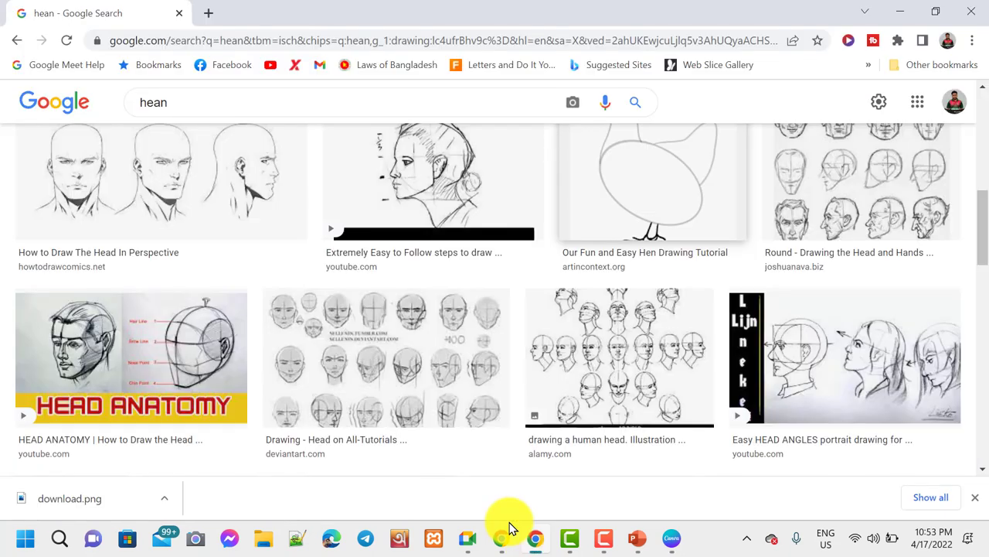
pyautogui.click(208, 14)
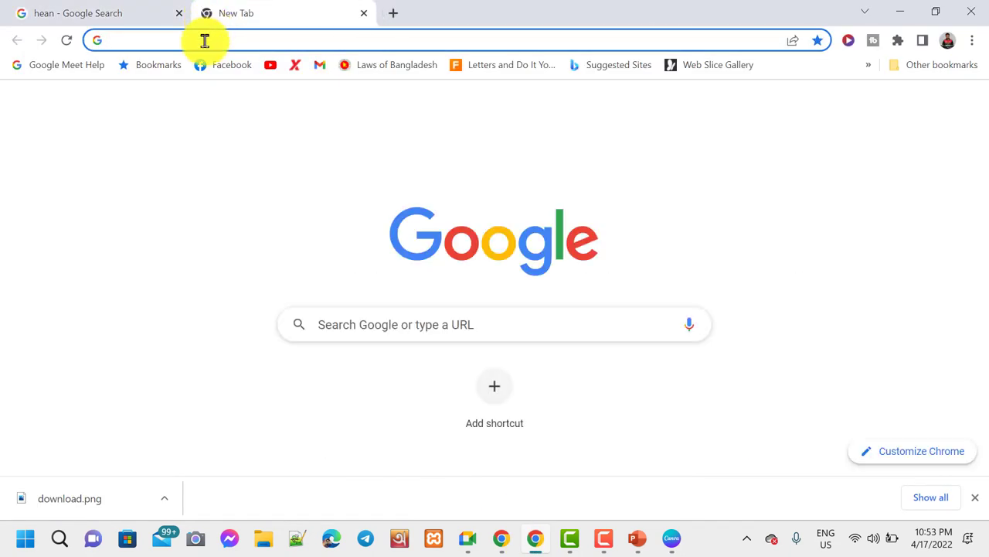
pyautogui.click(205, 40)
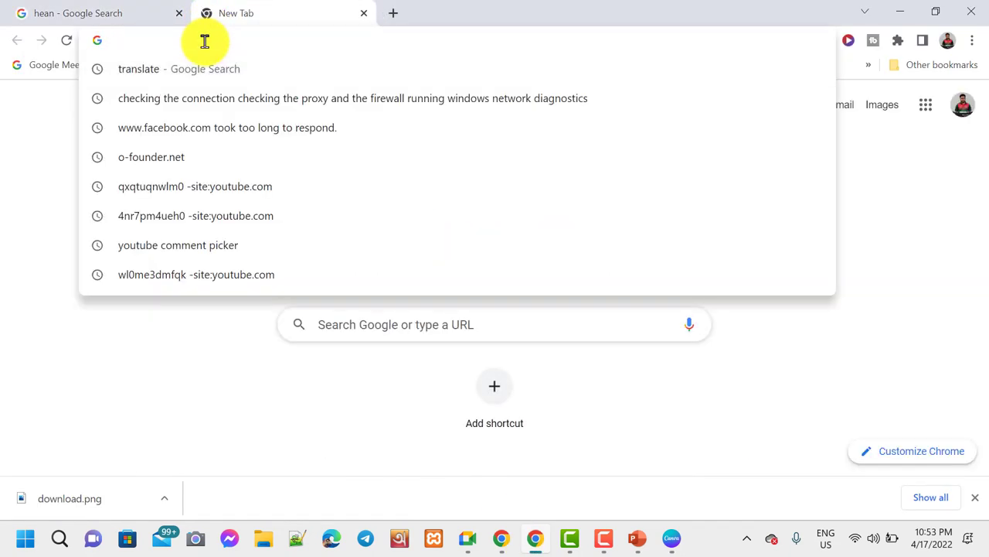
pyautogui.write('r')
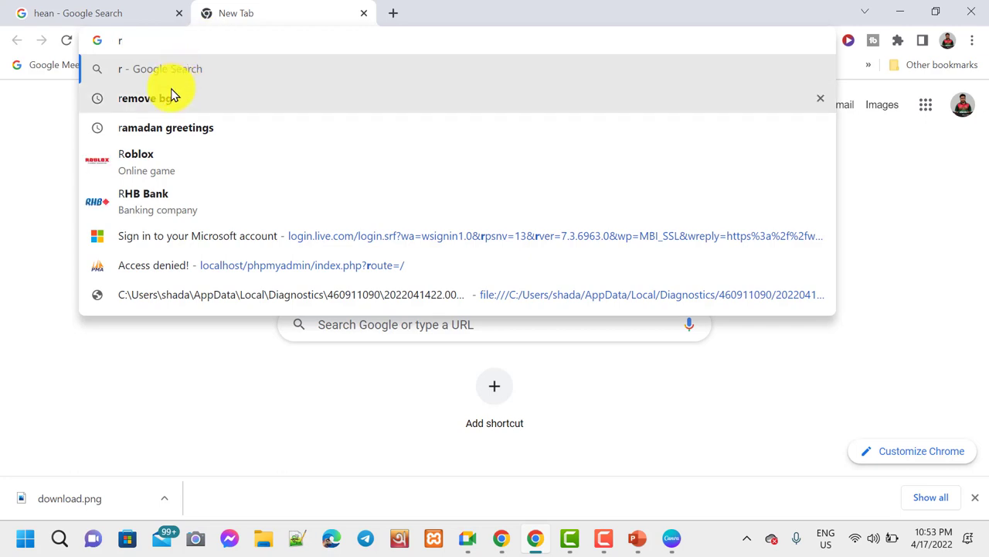
pyautogui.click(170, 94)
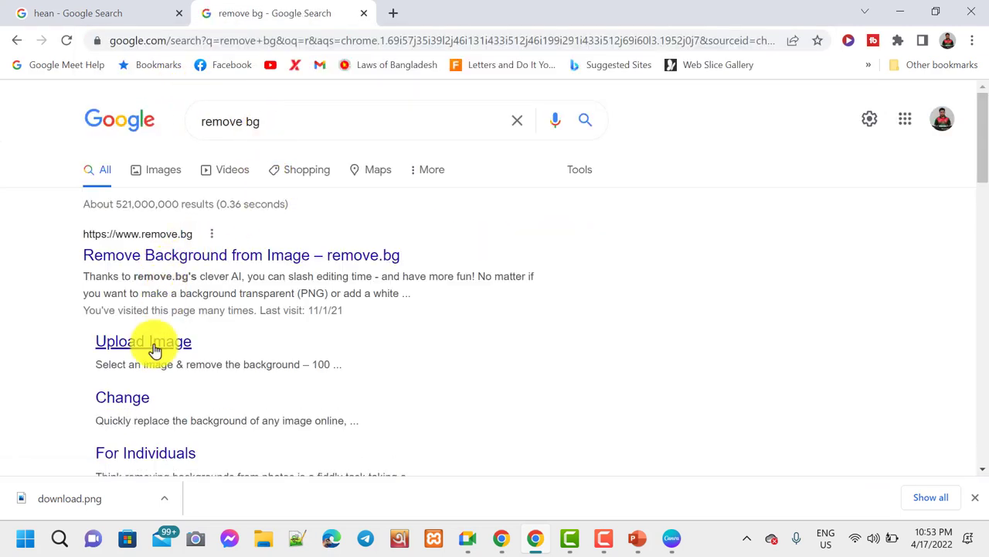
# - Open remove.bg's Upload Image page, upload the hen picture "download" from Downloads and download the background-free preview image
pyautogui.click(150, 343)
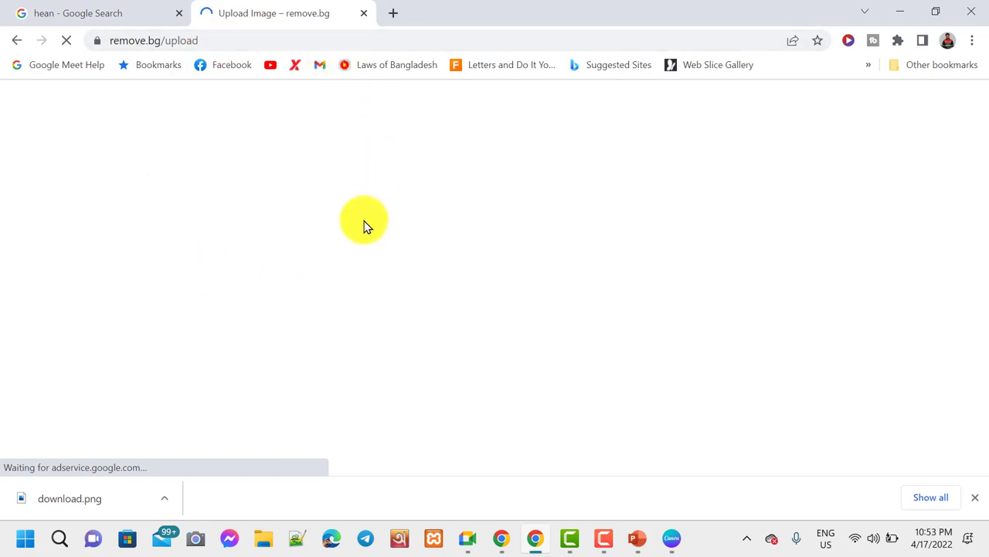
pyautogui.scroll(-3, 546, 383)
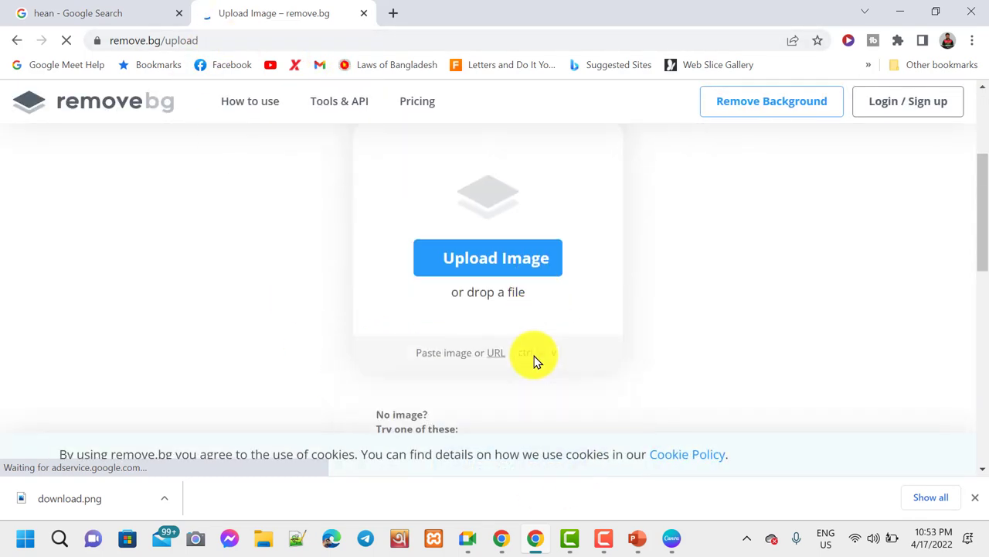
pyautogui.click(454, 267)
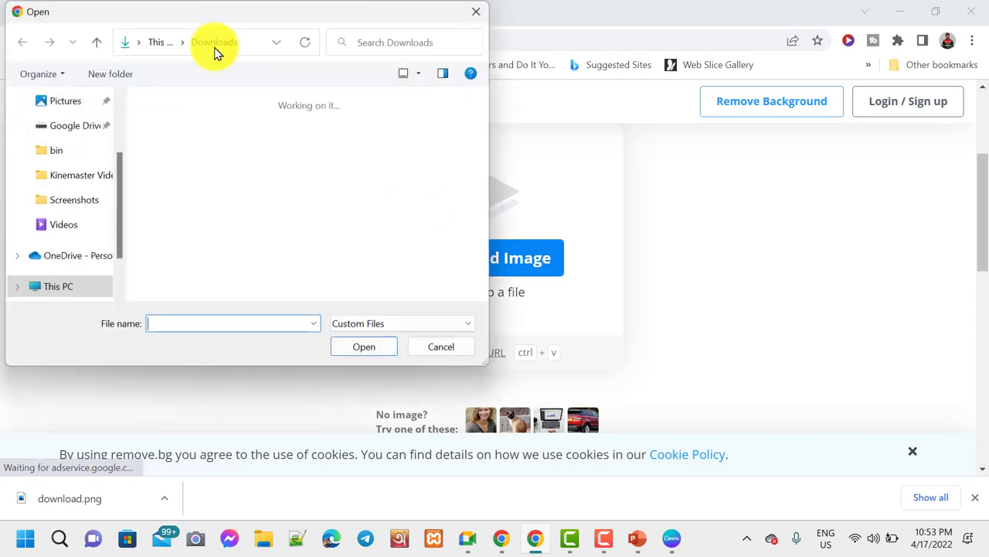
pyautogui.click(164, 147)
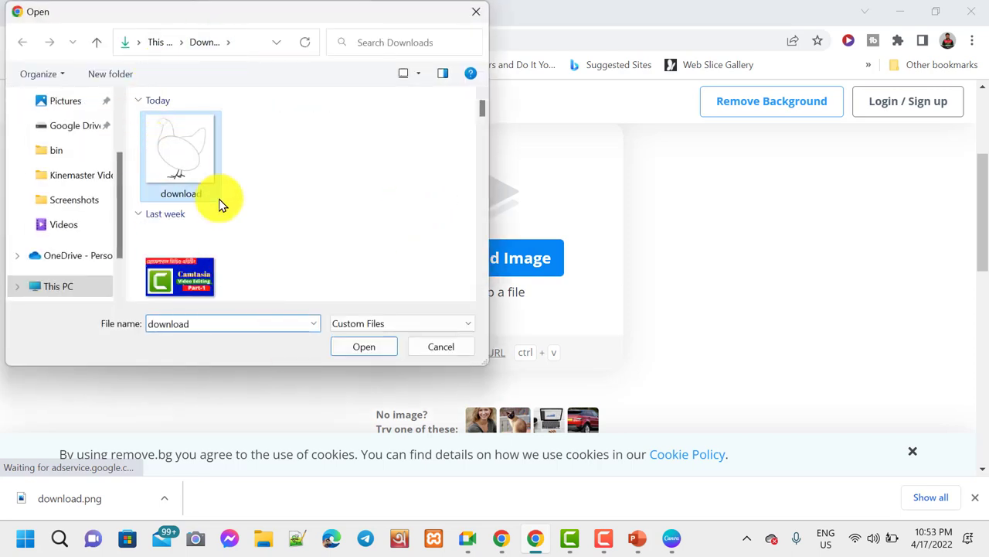
pyautogui.click(369, 352)
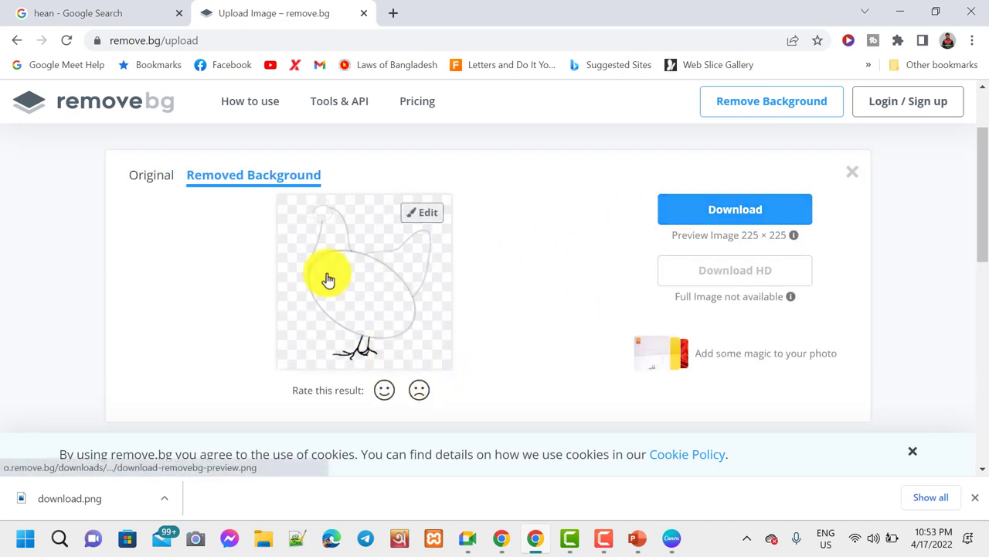
pyautogui.click(735, 215)
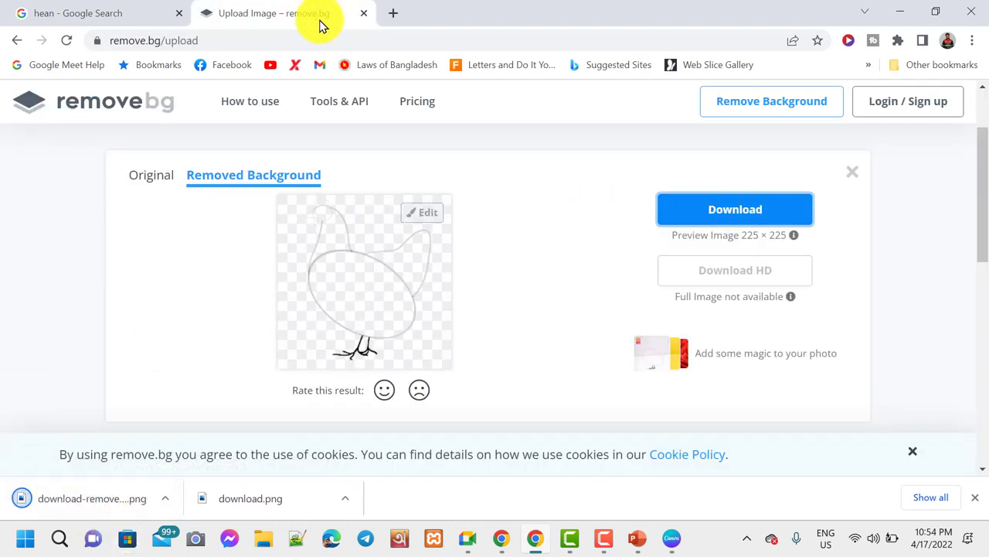
# - Go back to the blank new tab, search Google for "remove bg" again and reopen remove.bg's Upload Image page
pyautogui.click(16, 40)
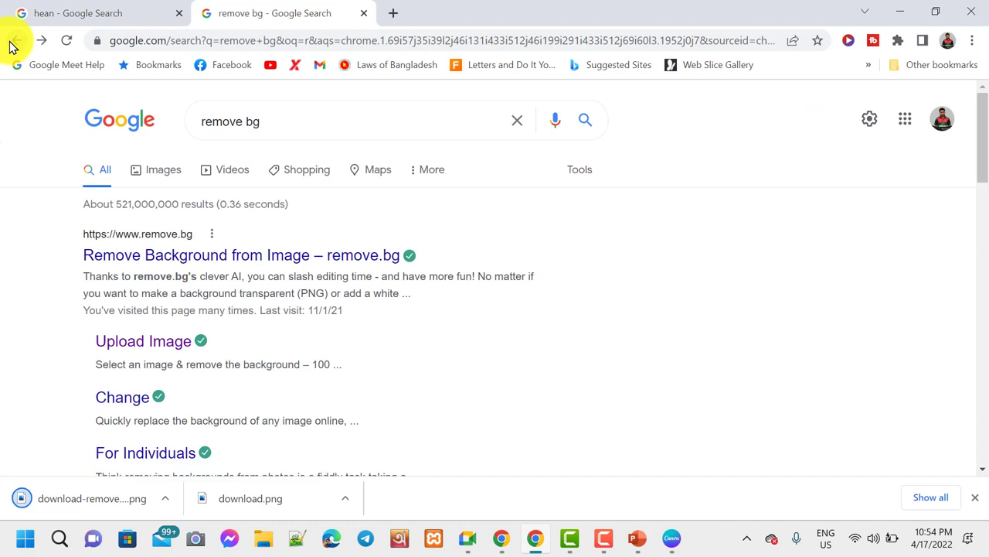
pyautogui.click(11, 44)
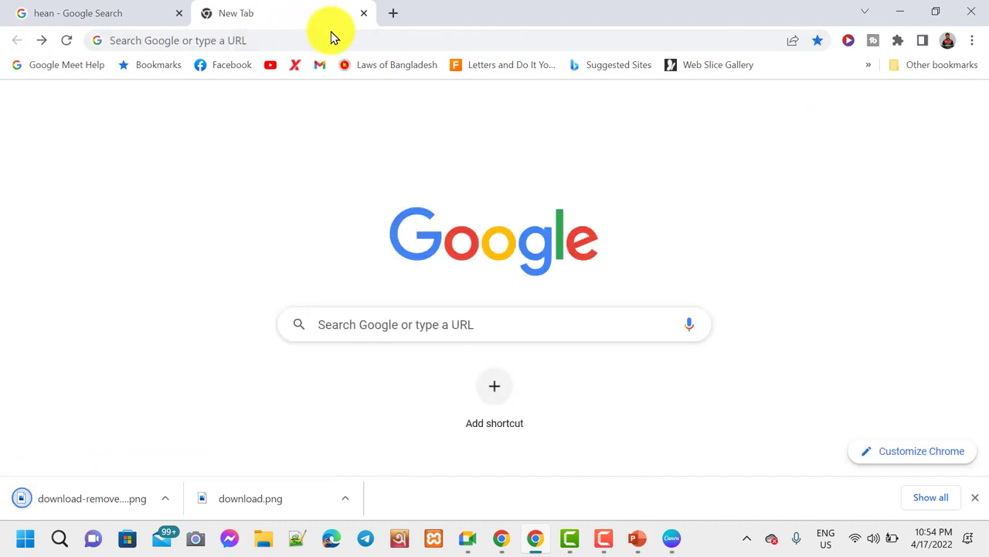
pyautogui.click(207, 40)
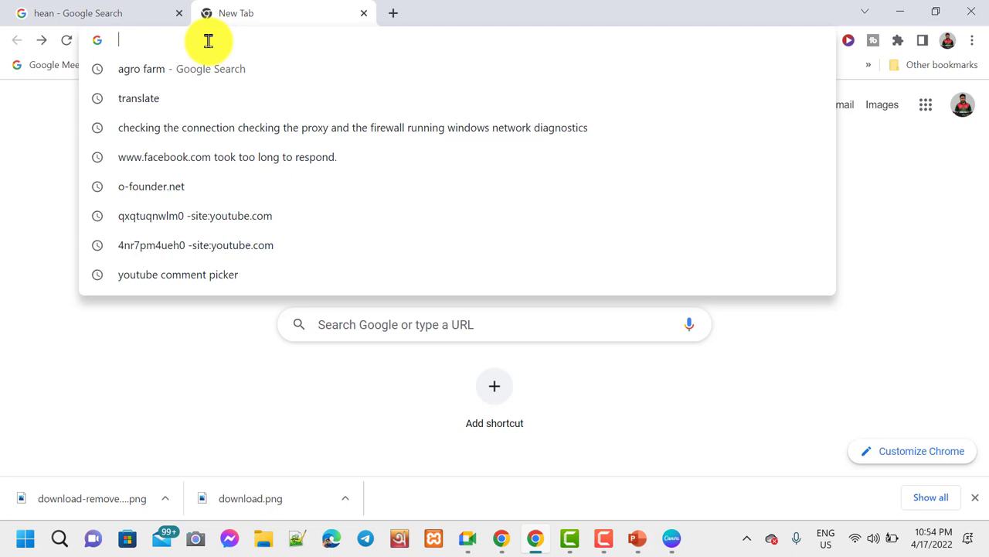
pyautogui.write('remove bg')
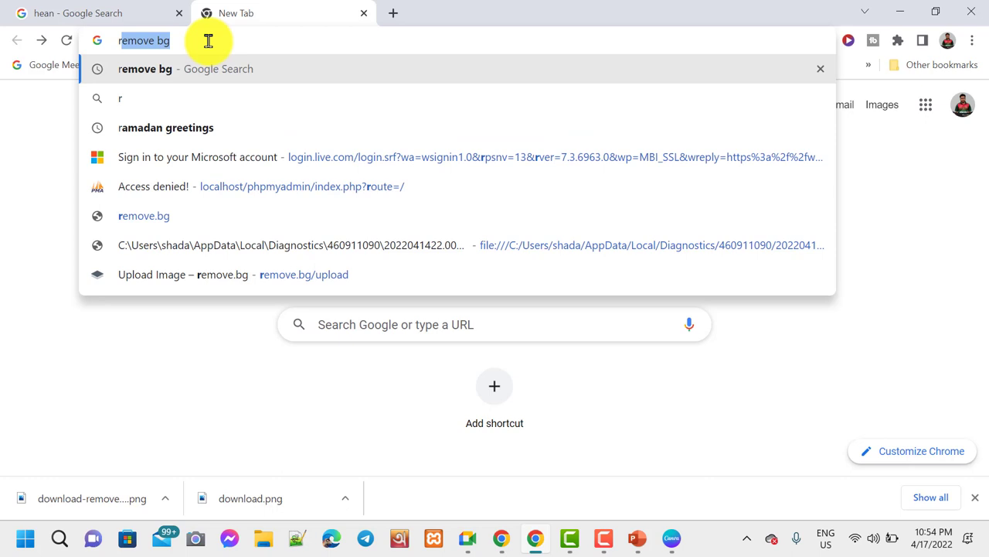
pyautogui.click(170, 70)
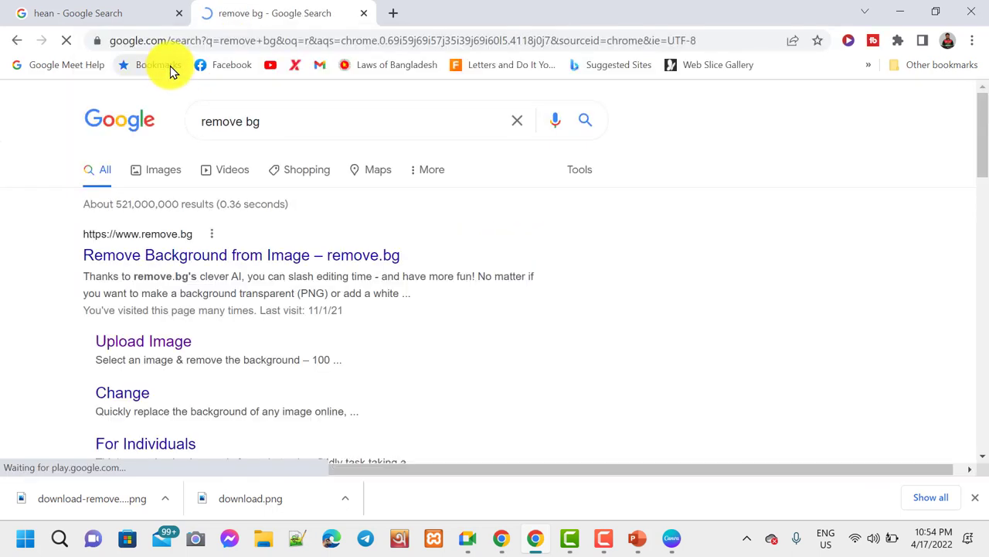
pyautogui.scroll(-1, 185, 279)
pyautogui.scroll(-2, 175, 295)
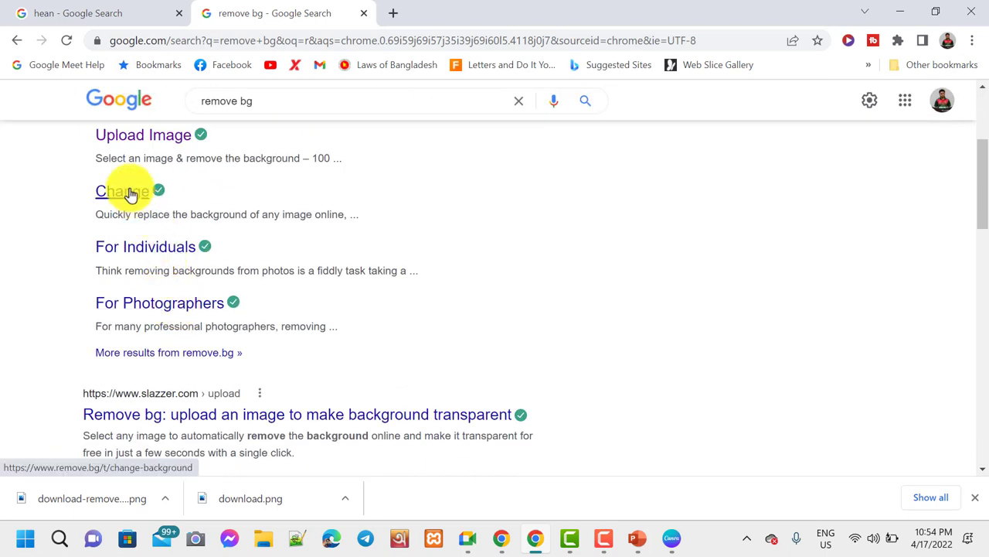
pyautogui.scroll(1, 151, 197)
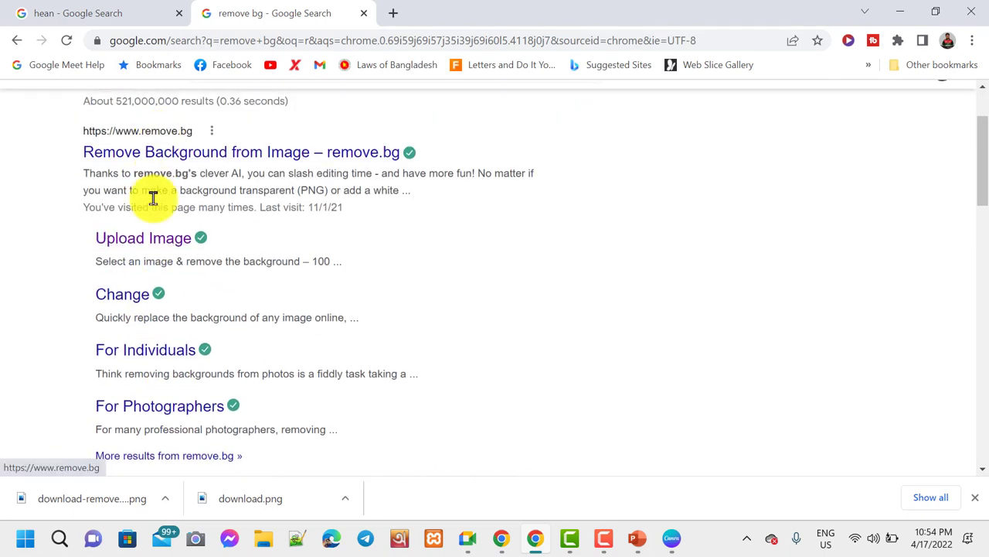
pyautogui.click(158, 244)
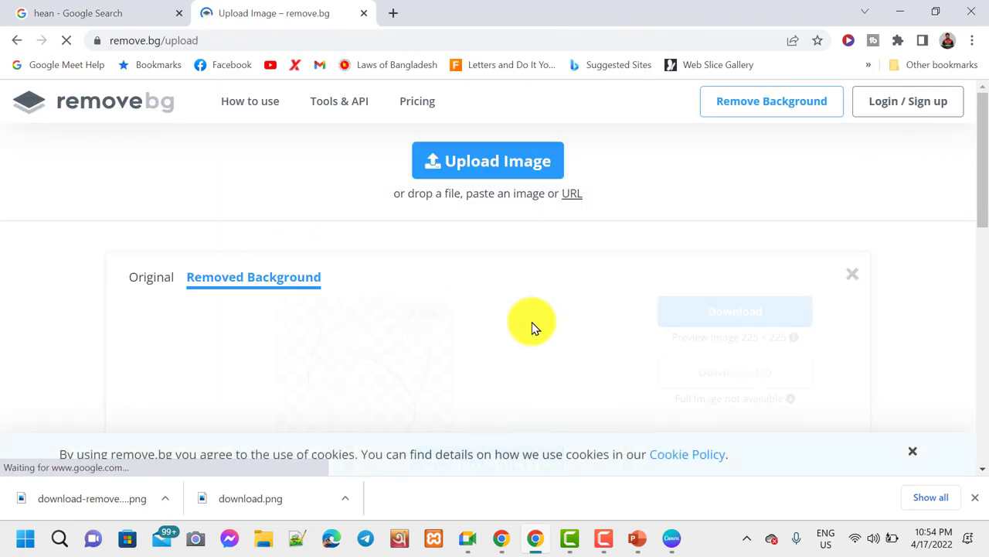
pyautogui.scroll(3, 348, 236)
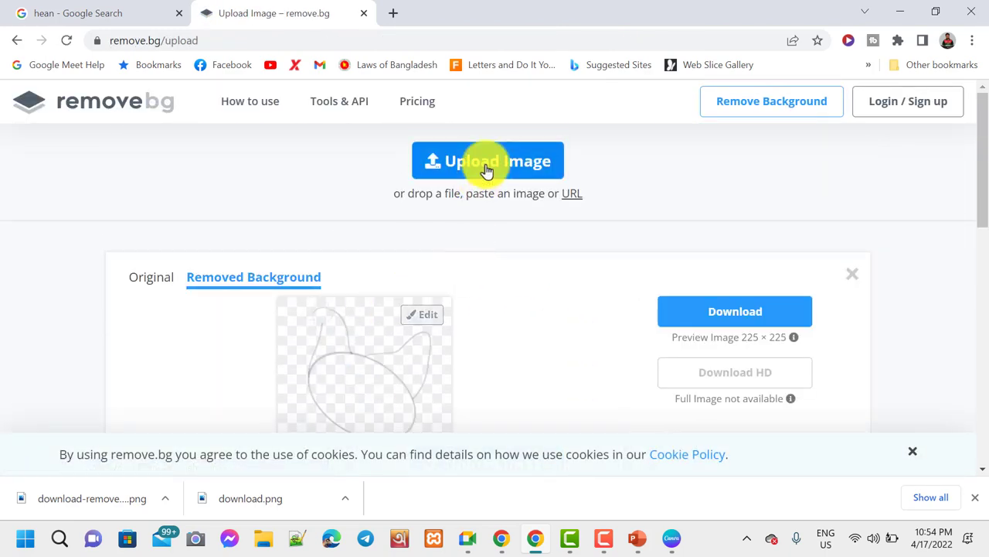
# - Browse the Downloads folder and upload the portrait of the man in the orange striped polo shirt to remove its background
pyautogui.click(487, 171)
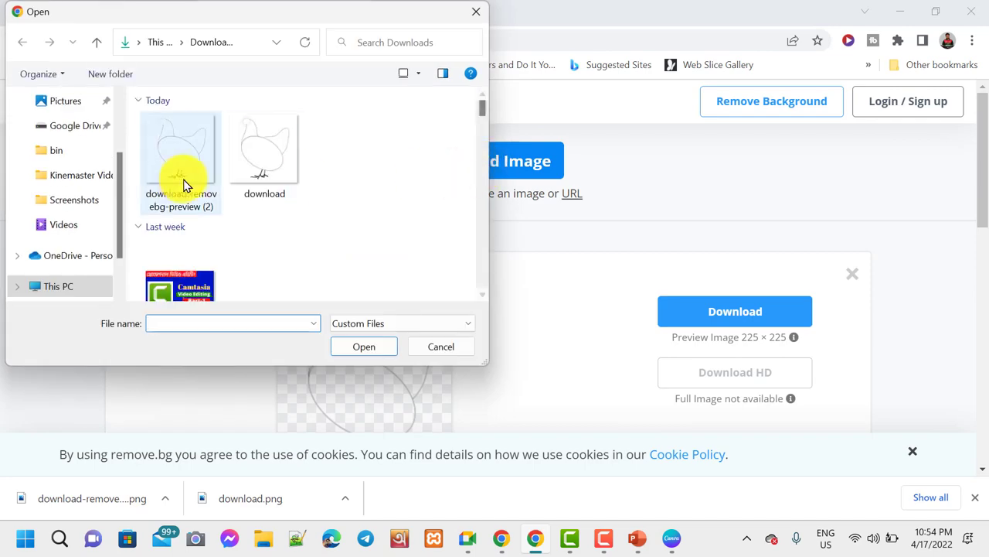
pyautogui.scroll(-3, 236, 207)
pyautogui.scroll(-4, 240, 209)
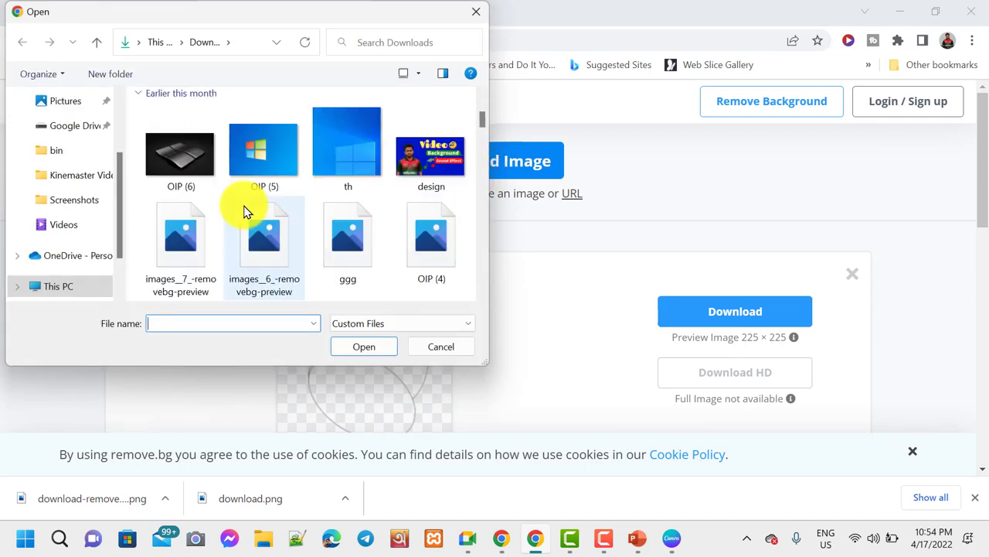
pyautogui.scroll(3, 243, 210)
pyautogui.scroll(-4, 243, 210)
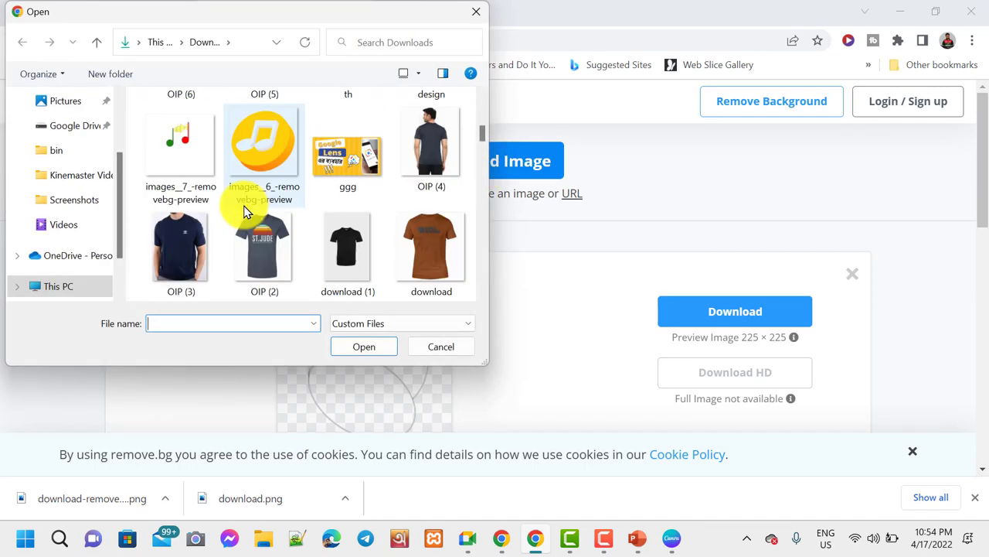
pyautogui.scroll(2, 243, 208)
pyautogui.scroll(-6, 243, 209)
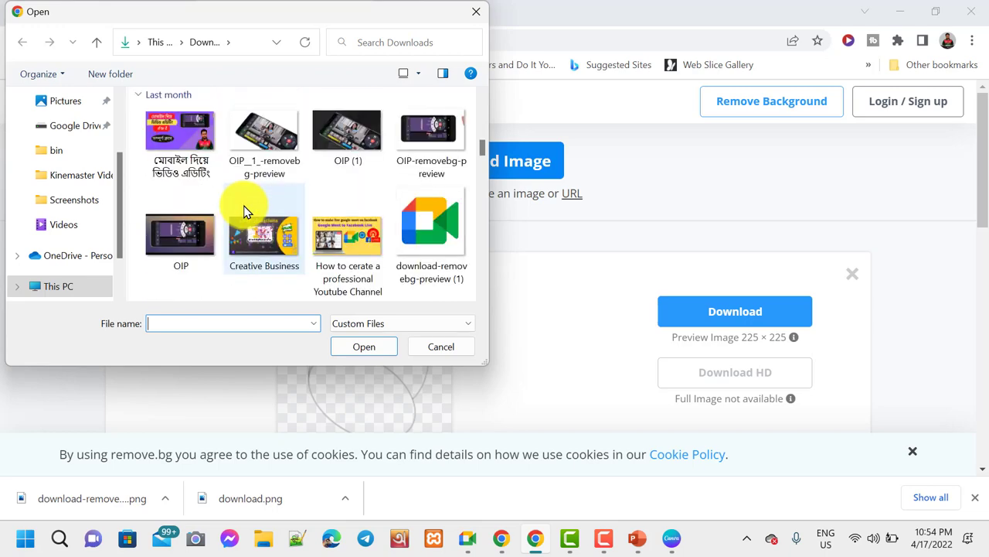
pyautogui.scroll(-4, 243, 209)
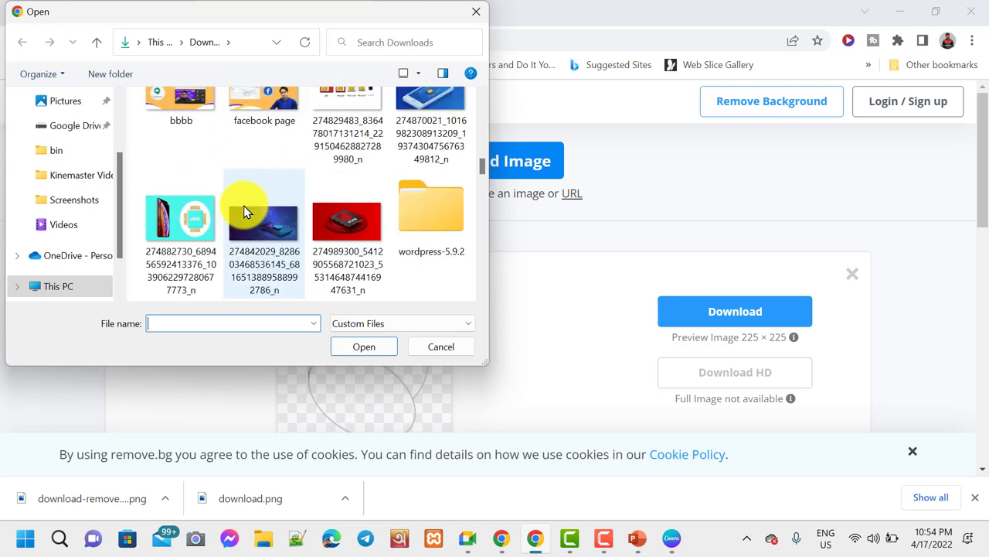
pyautogui.scroll(-2, 243, 205)
pyautogui.scroll(-2, 243, 206)
pyautogui.scroll(-5, 244, 205)
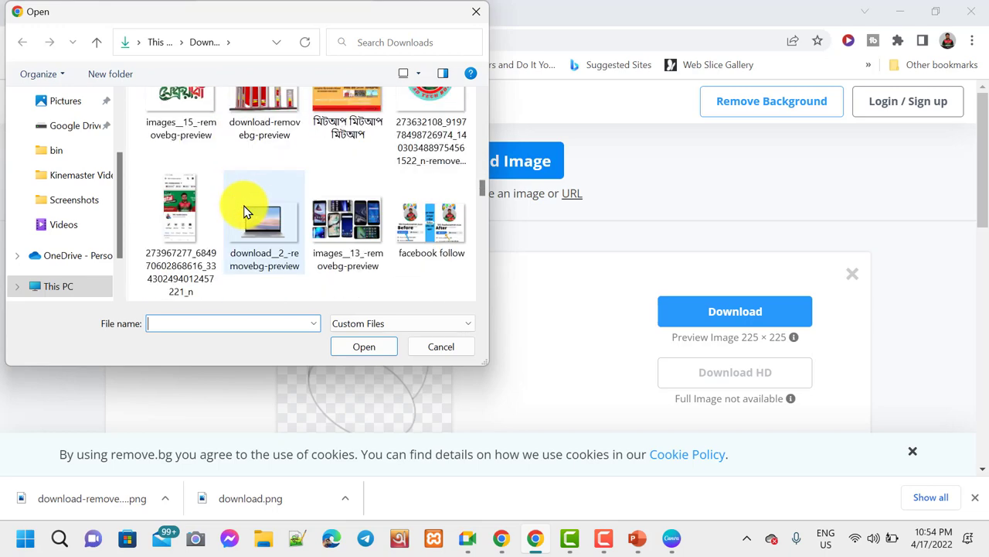
pyautogui.scroll(-3, 243, 208)
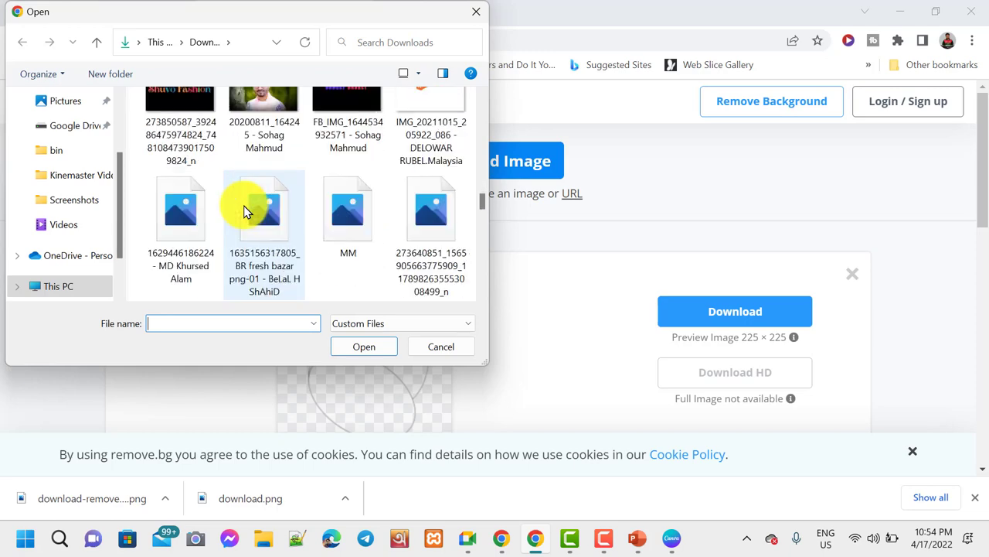
pyautogui.scroll(-1, 243, 210)
pyautogui.scroll(-2, 243, 210)
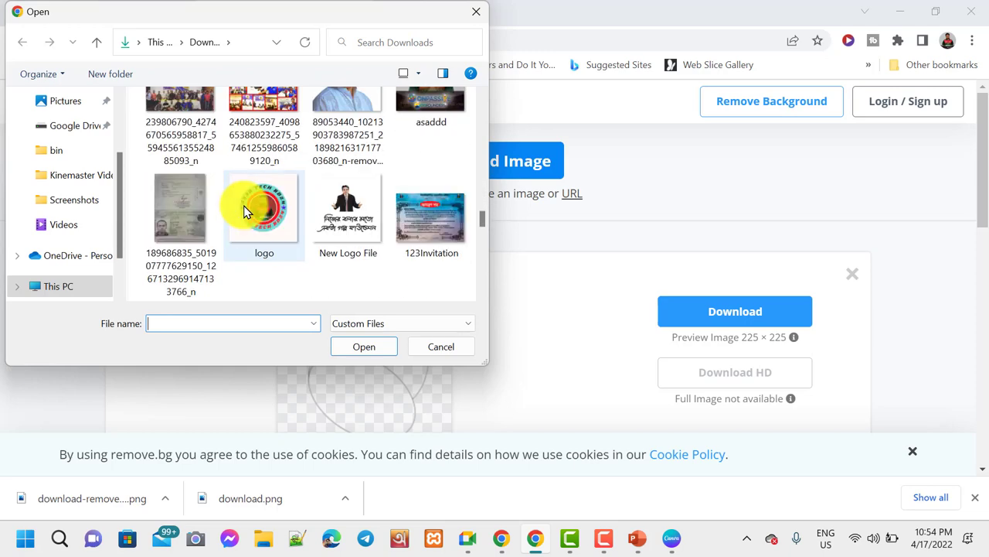
pyautogui.scroll(-2, 244, 210)
pyautogui.scroll(-2, 244, 210)
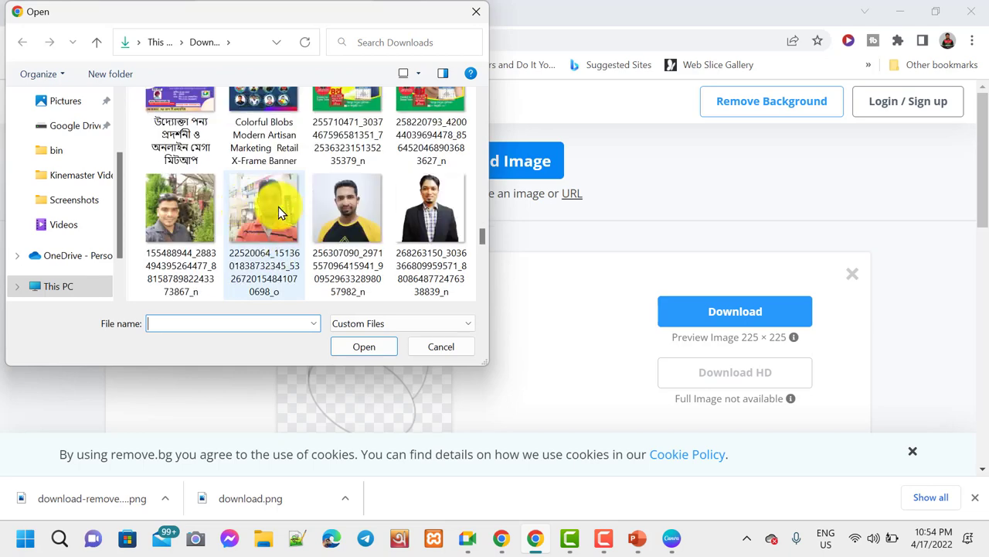
pyautogui.click(274, 208)
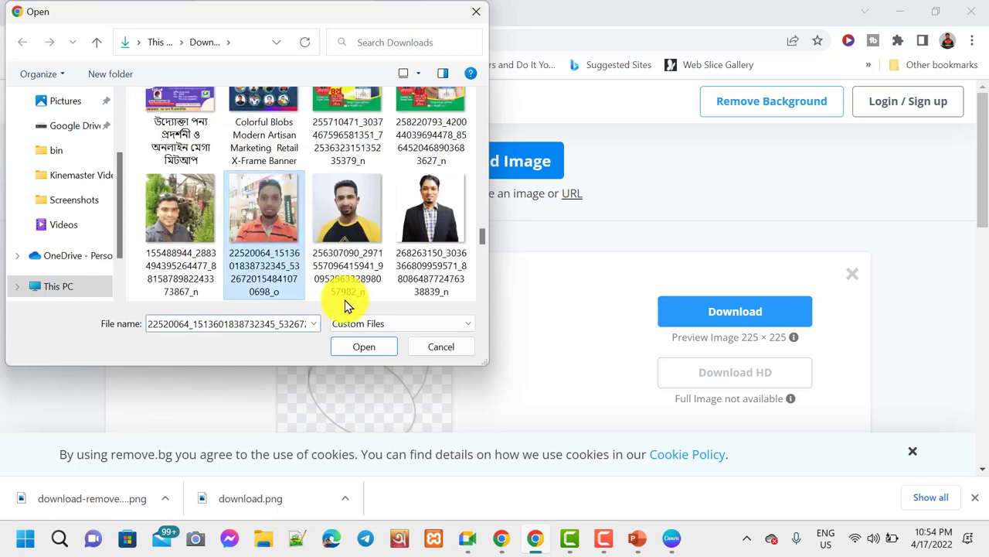
pyautogui.click(358, 346)
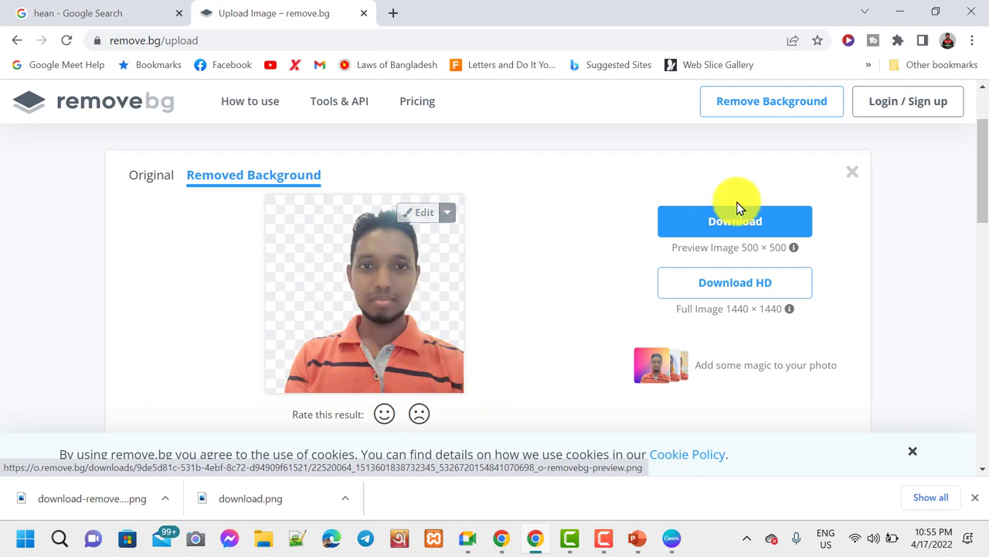
# - Download the portrait's background-free preview image, view the file in Photos and close the viewer
pyautogui.click(735, 226)
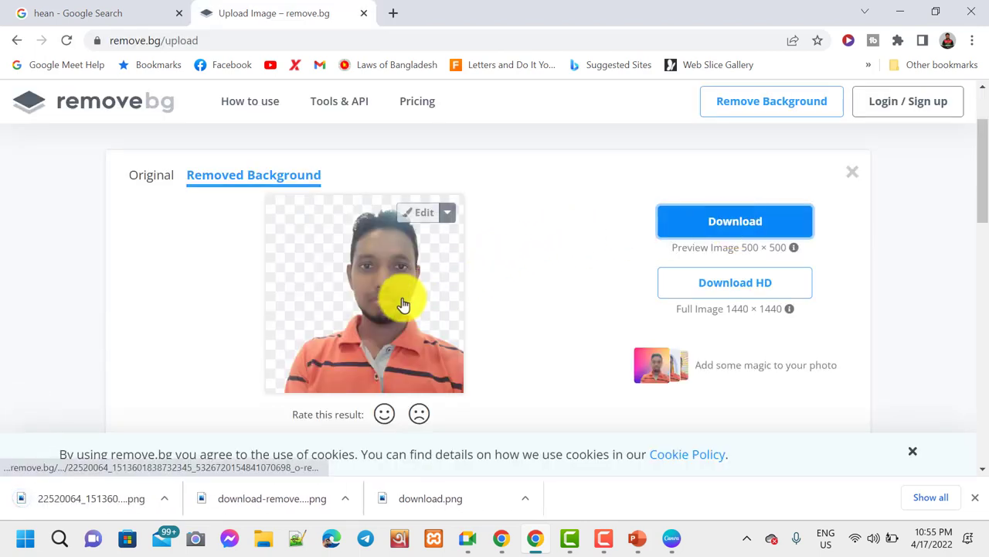
pyautogui.click(88, 500)
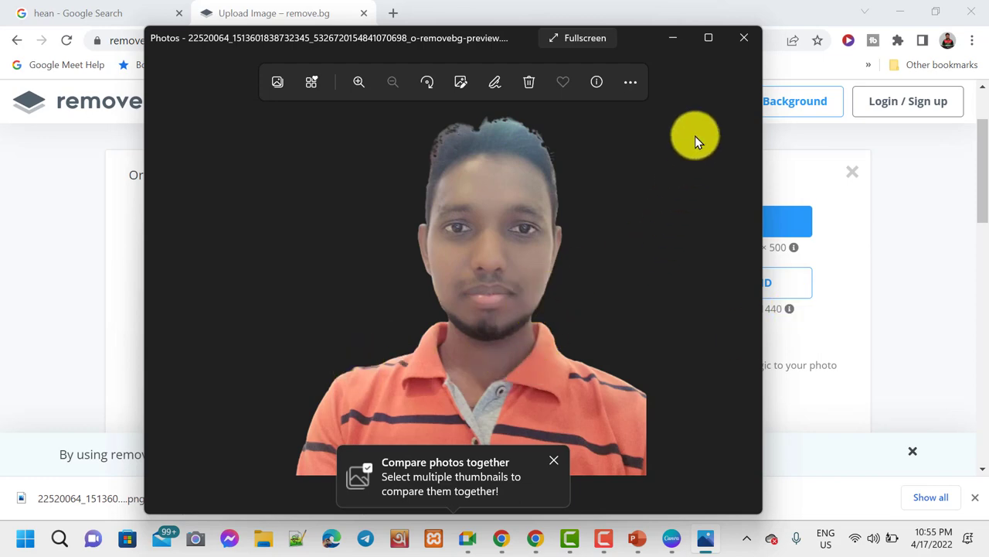
pyautogui.click(738, 35)
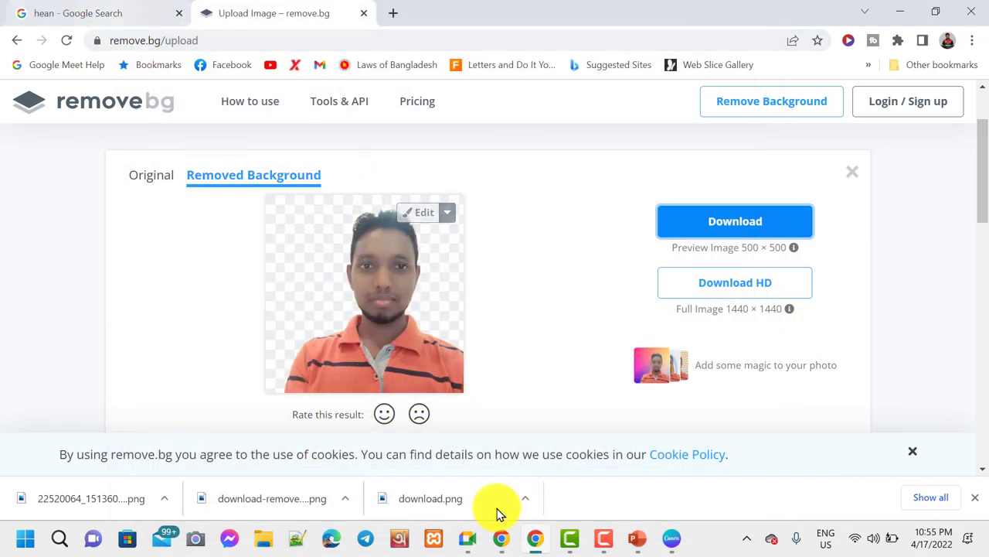
# - Switch to Canva, delete the white-background hen drawing from the logo and upload "download-removebg-preview (2)" from Downloads
pyautogui.click(673, 547)
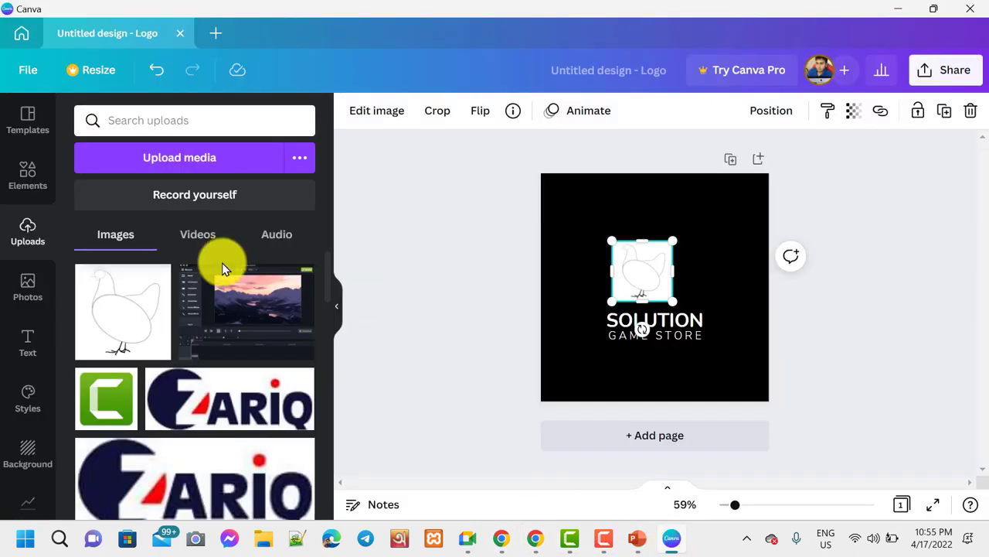
pyautogui.click(968, 112)
pyautogui.click(187, 169)
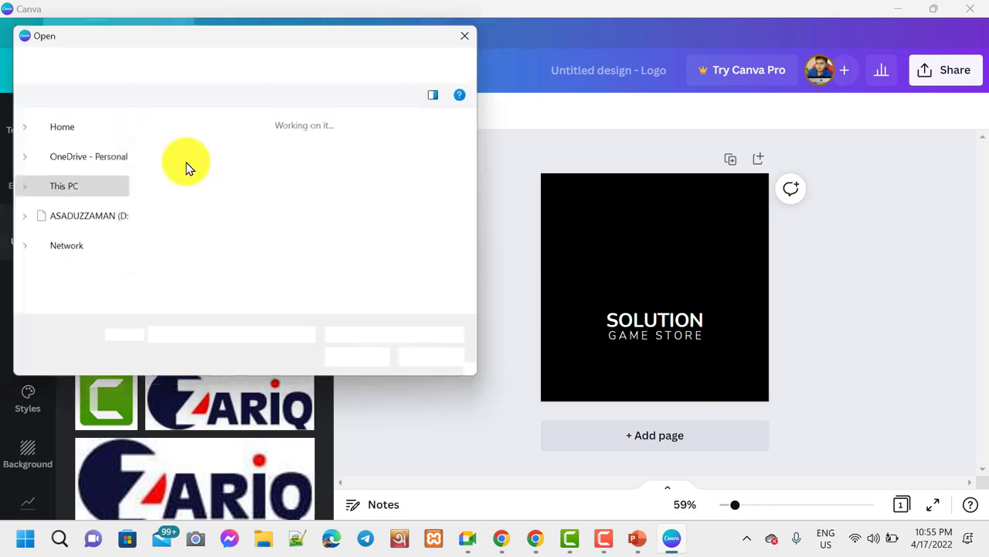
pyautogui.click(265, 179)
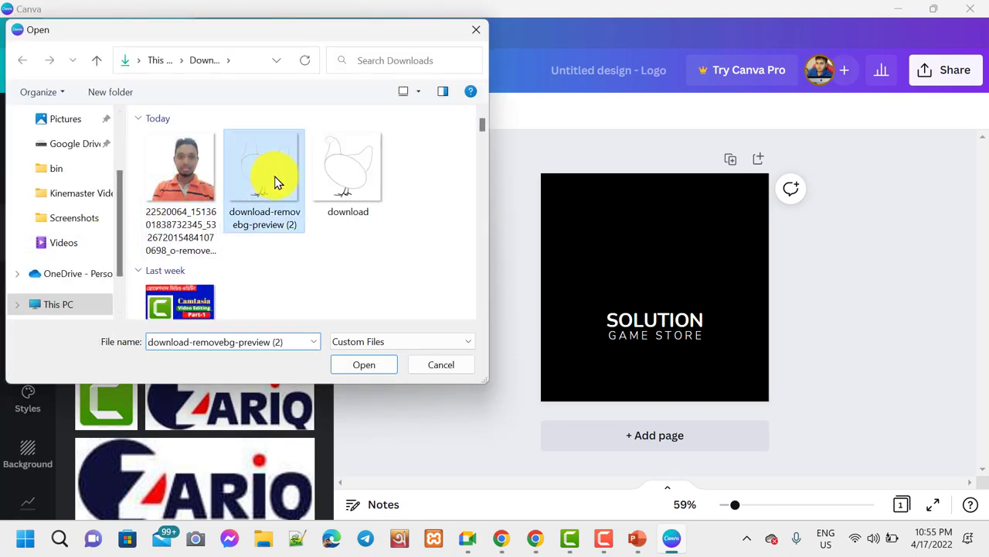
pyautogui.click(364, 364)
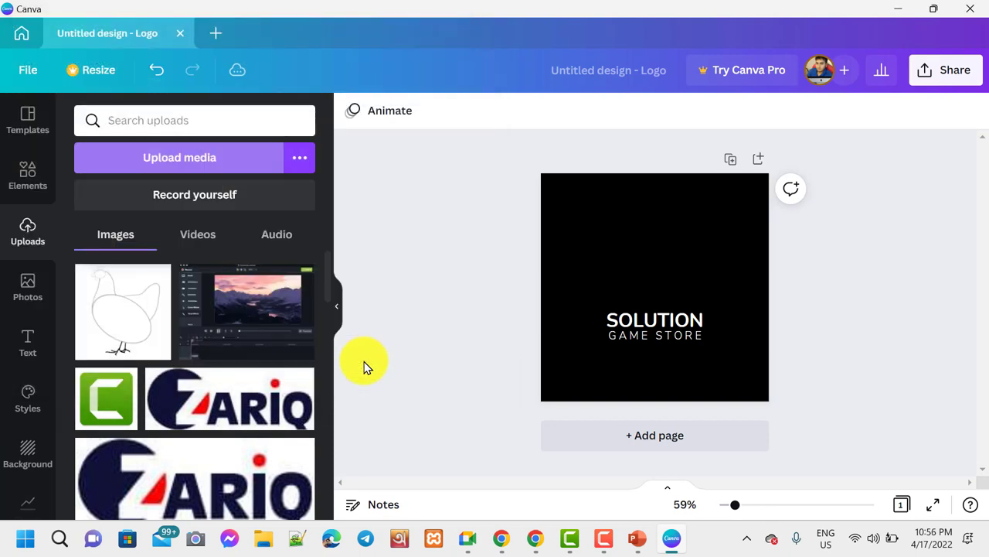
# - Add the transparent hen drawing to the logo page and move it above the SOLUTION text
pyautogui.click(150, 343)
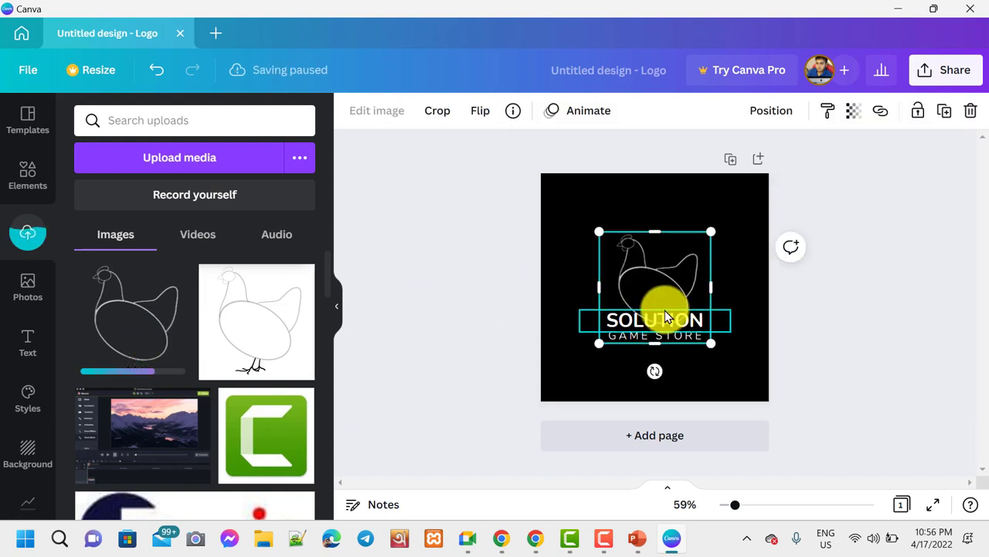
pyautogui.moveTo(652, 287); pyautogui.dragTo(654, 241)
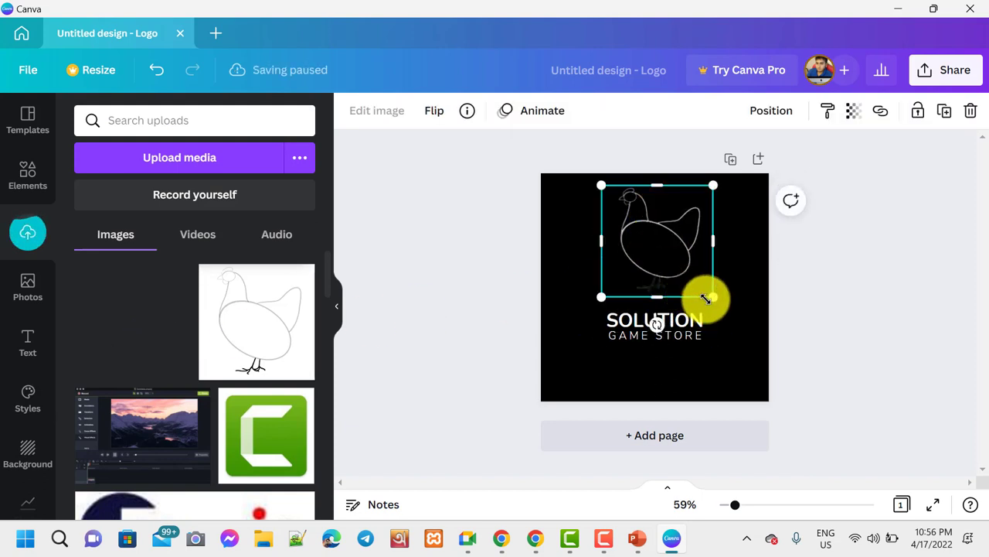
# - Shrink the hen drawing and place it above the SOLUTION text
pyautogui.moveTo(711, 299); pyautogui.dragTo(654, 277)
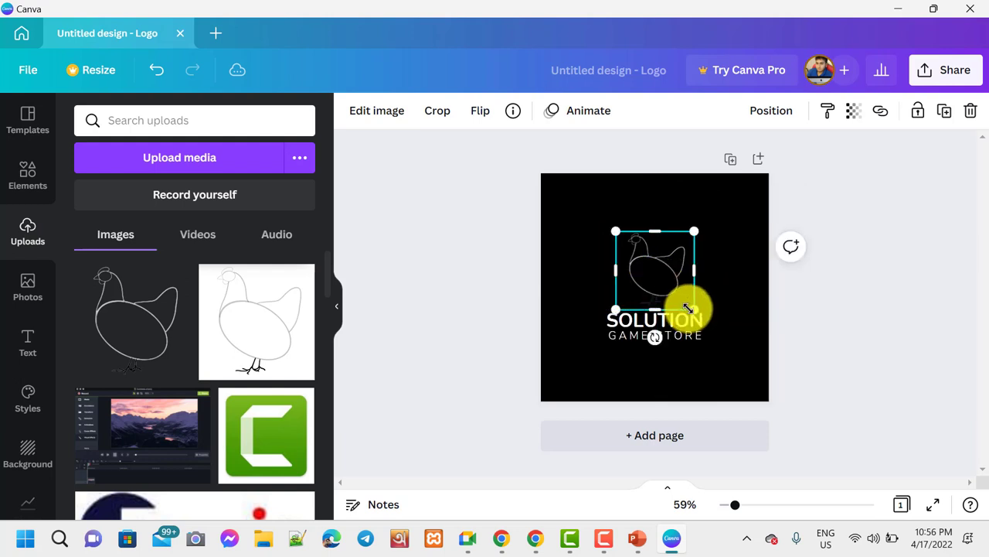
pyautogui.moveTo(688, 309); pyautogui.dragTo(641, 281)
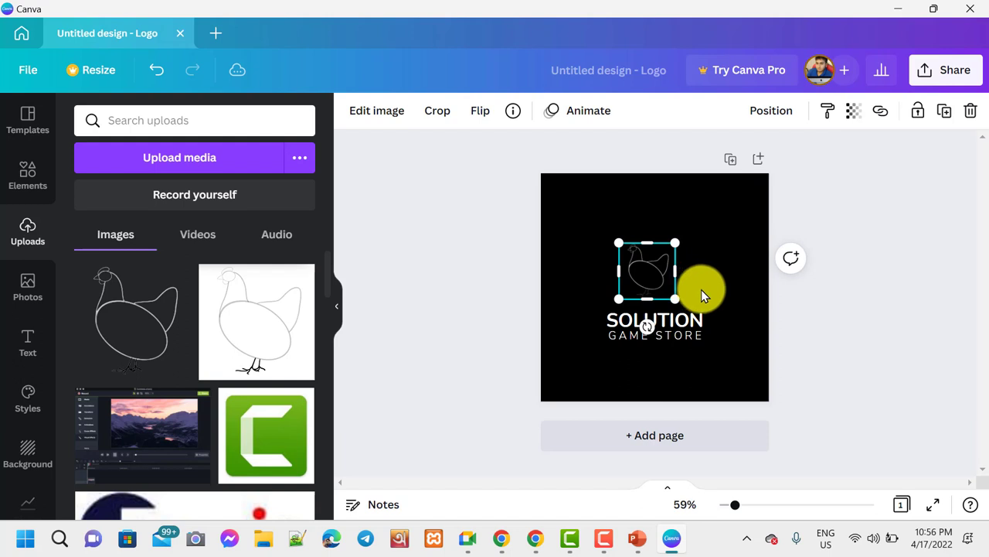
# - Change the logo page's background to white and shrink the hen drawing further, centring it above the text
pyautogui.click(703, 289)
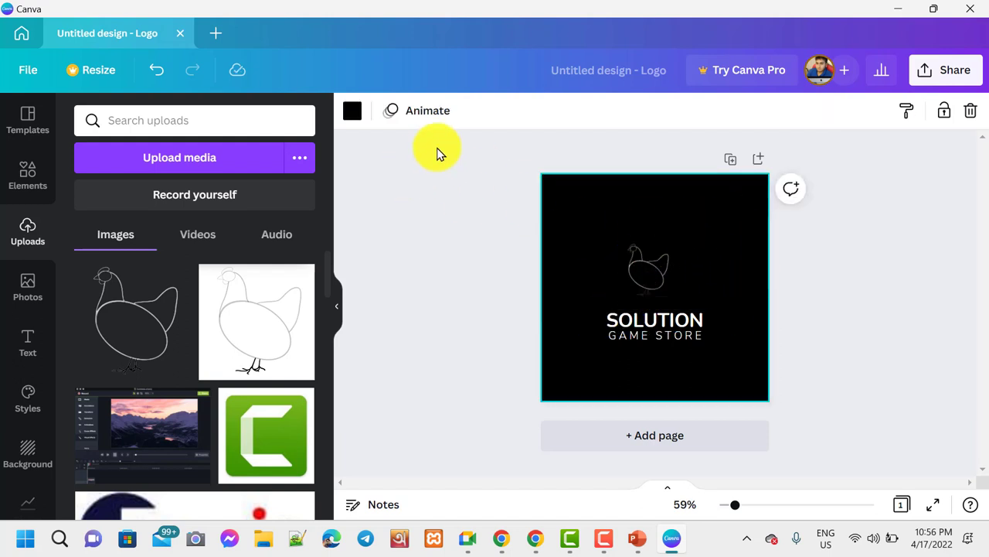
pyautogui.click(352, 114)
pyautogui.click(178, 201)
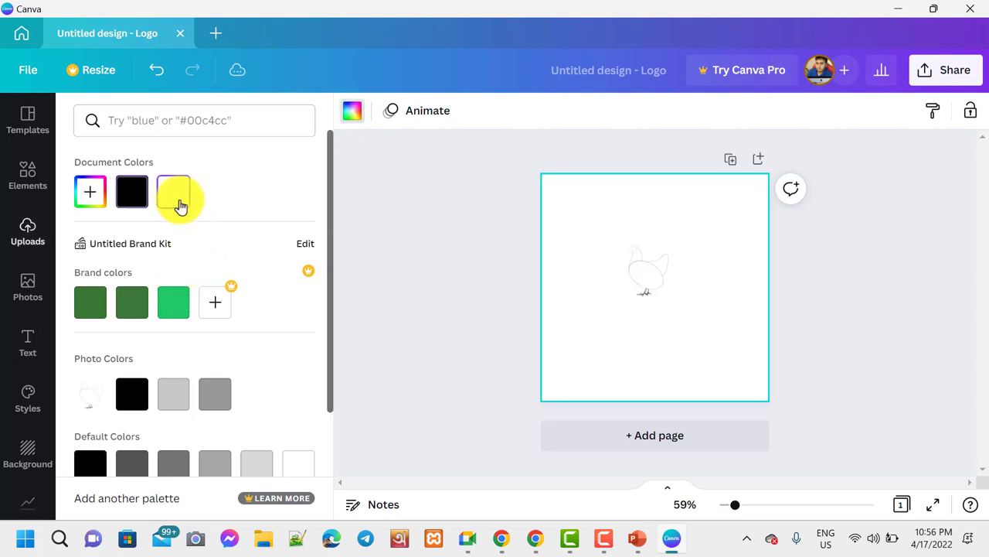
pyautogui.click(642, 280)
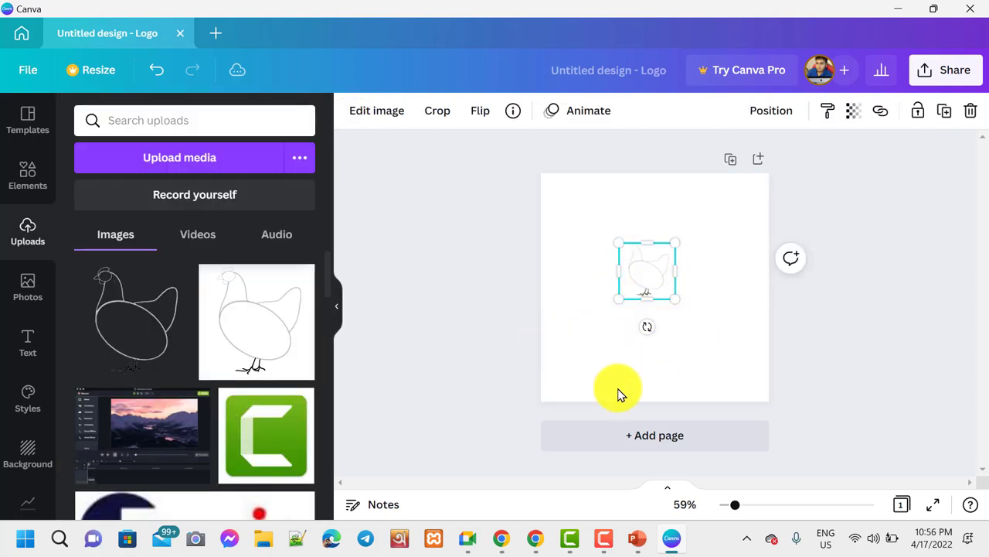
pyautogui.moveTo(676, 300); pyautogui.dragTo(655, 276)
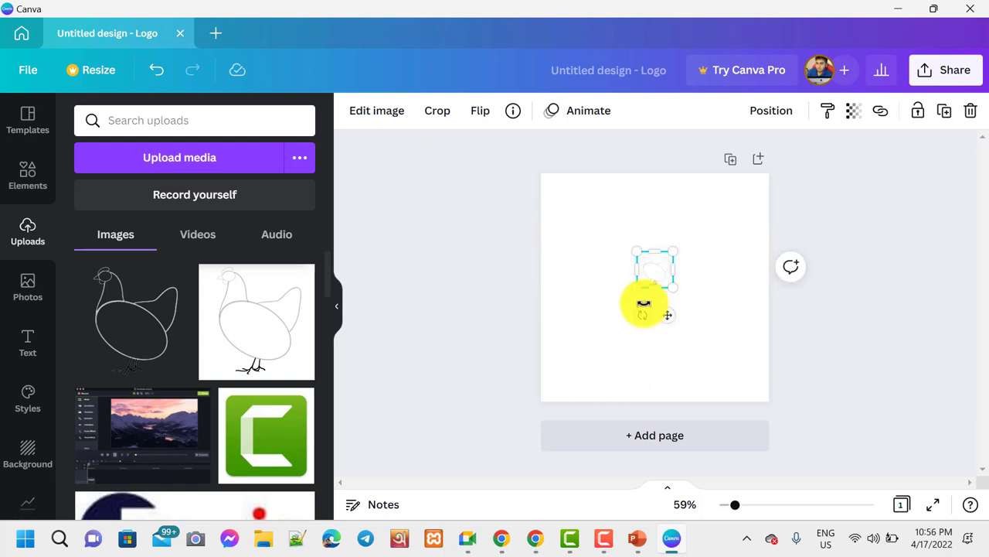
# - Recolor the GAME STORE and SOLUTION texts with the first dark green brand color
pyautogui.click(666, 337)
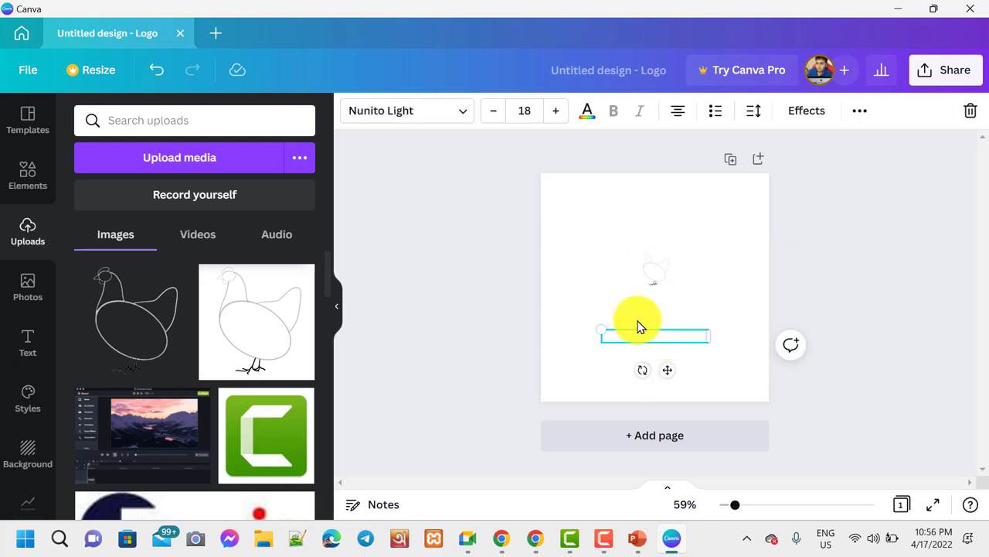
pyautogui.click(588, 124)
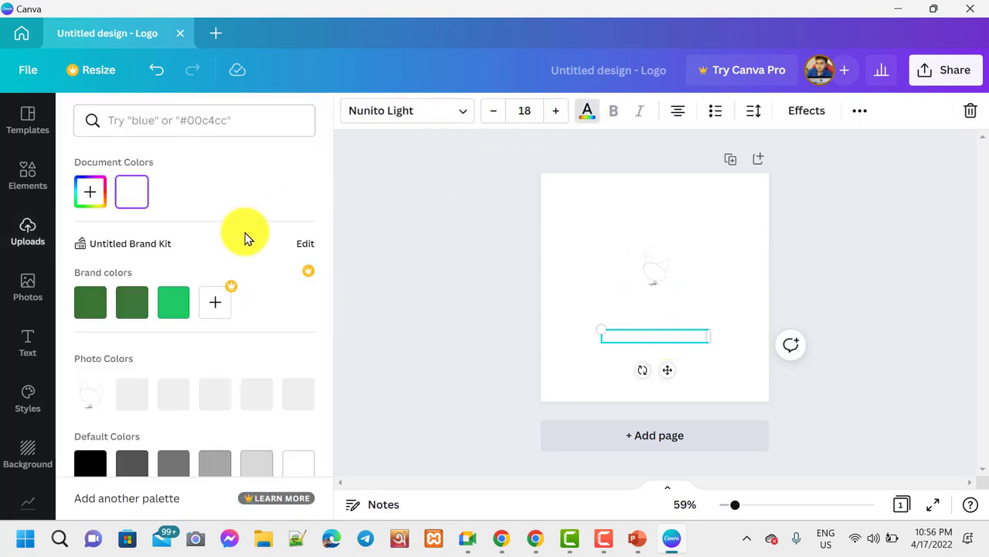
pyautogui.click(95, 305)
pyautogui.click(656, 319)
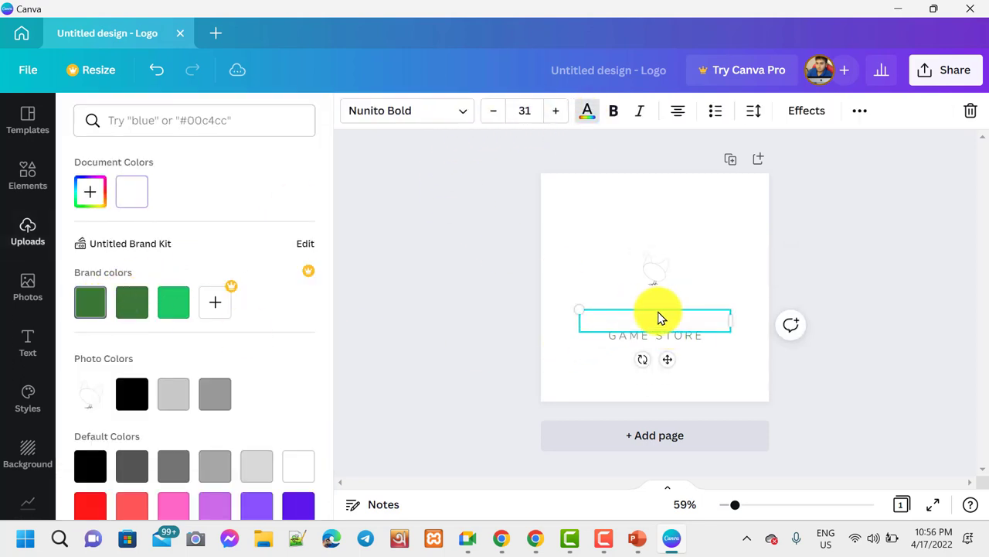
pyautogui.click(93, 306)
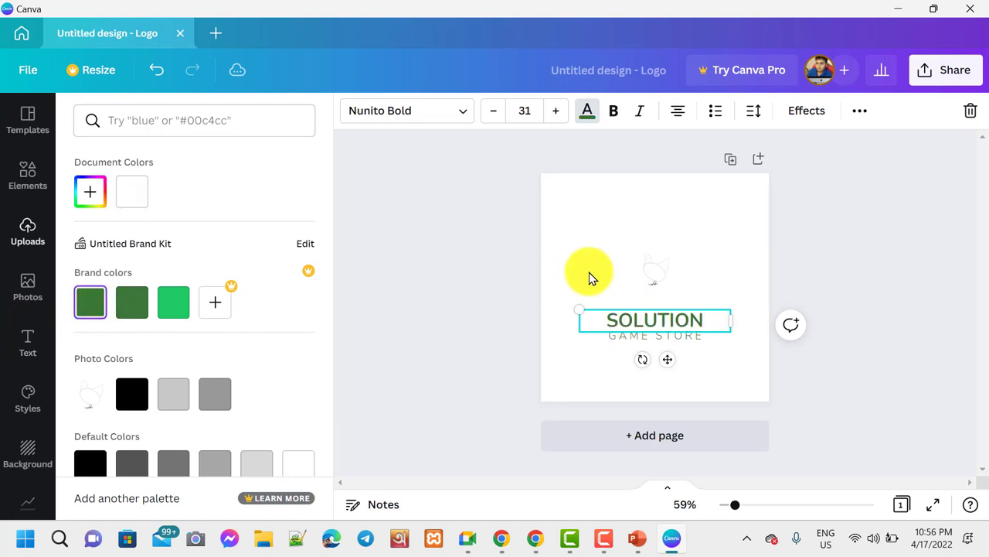
pyautogui.click(631, 306)
pyautogui.click(683, 358)
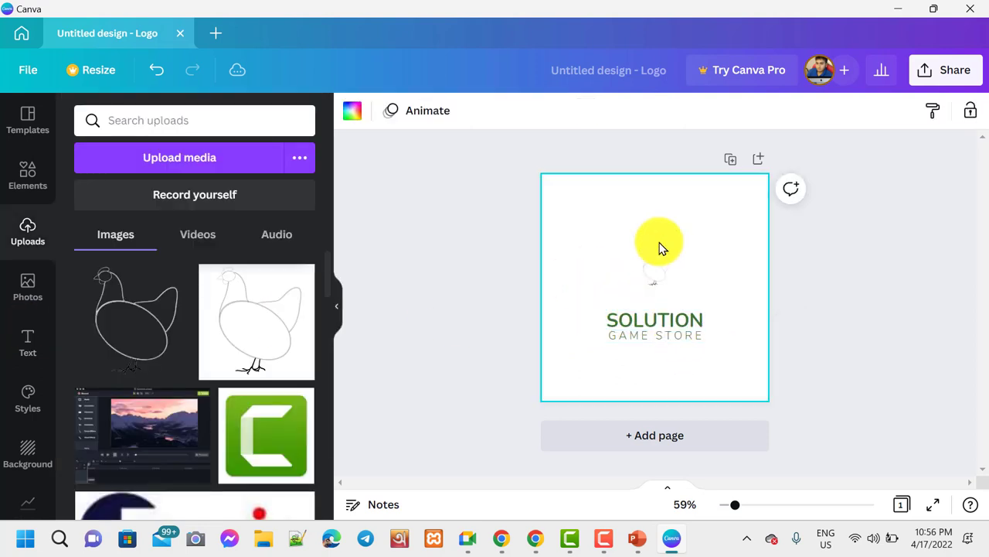
# - Try the Summer filter on the hen drawing, switch to the Festive filter and set its intensity to 0
pyautogui.click(656, 274)
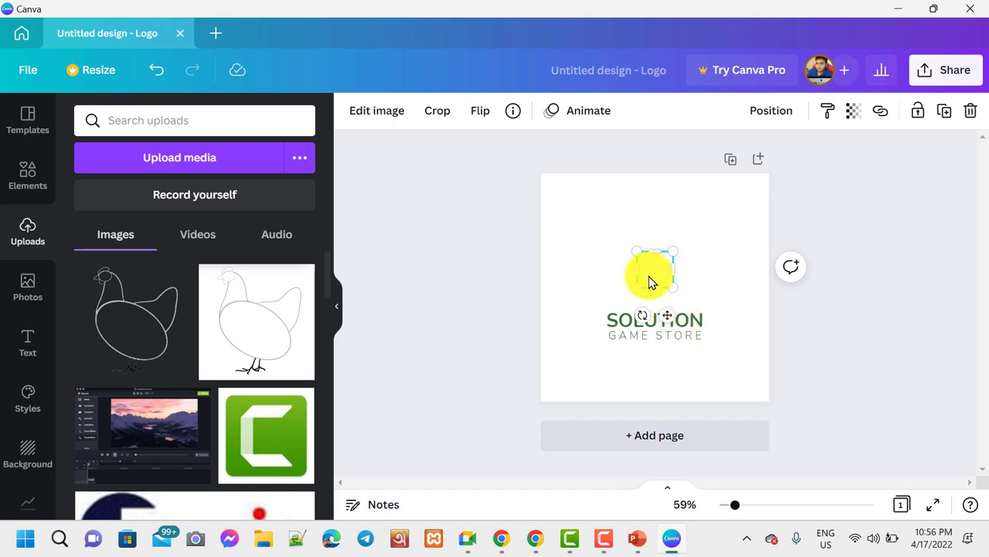
pyautogui.click(382, 116)
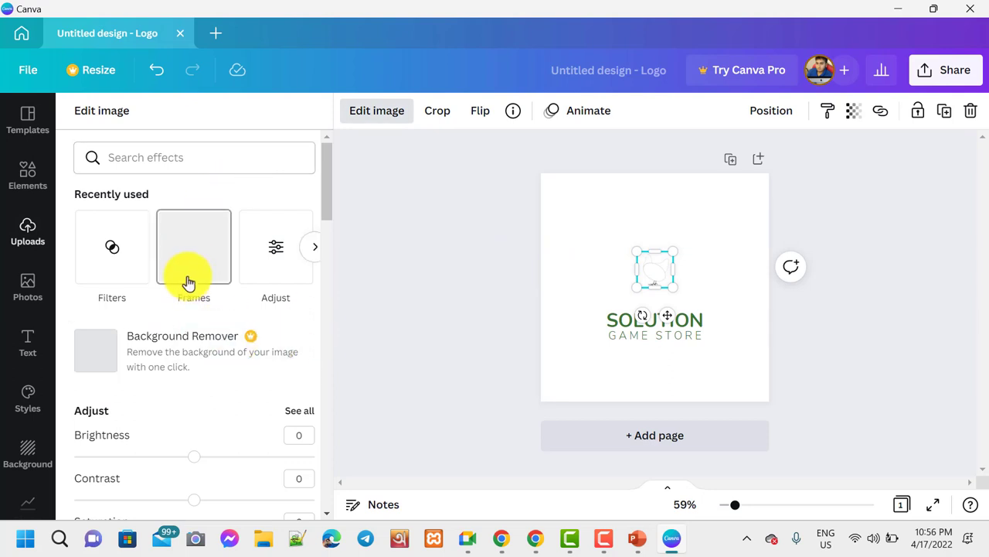
pyautogui.scroll(-5, 194, 310)
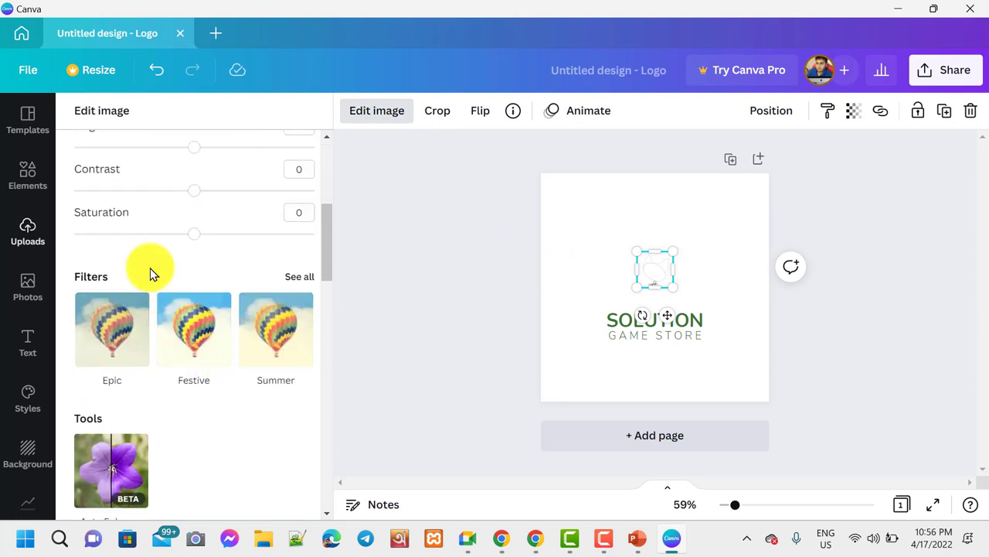
pyautogui.scroll(-2, 155, 278)
pyautogui.click(250, 245)
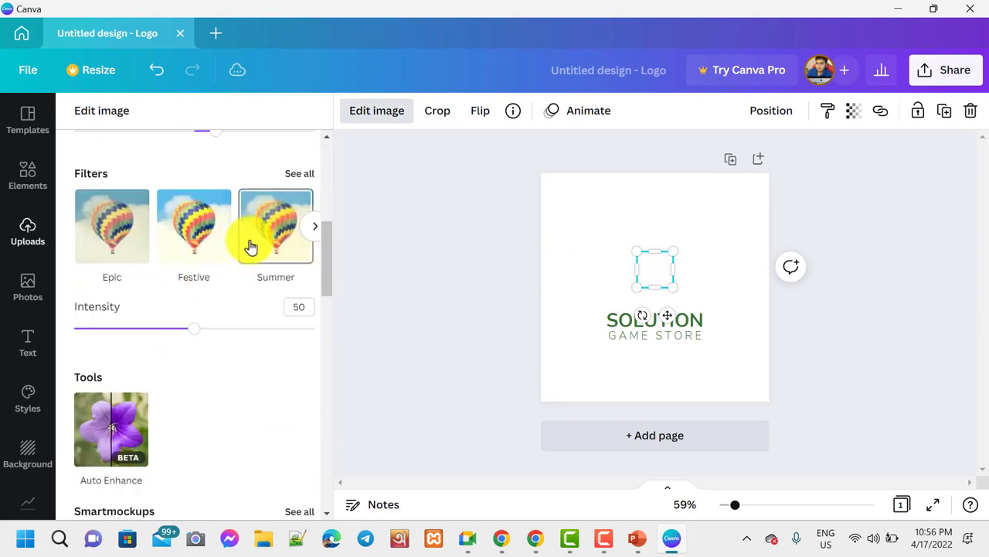
pyautogui.click(183, 229)
pyautogui.scroll(-1, 255, 243)
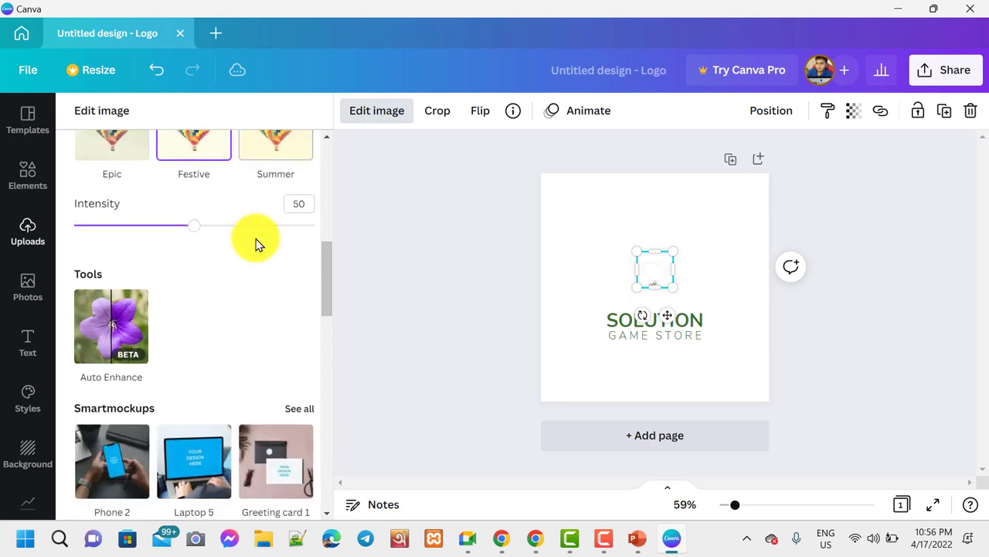
pyautogui.moveTo(195, 238); pyautogui.dragTo(71, 240)
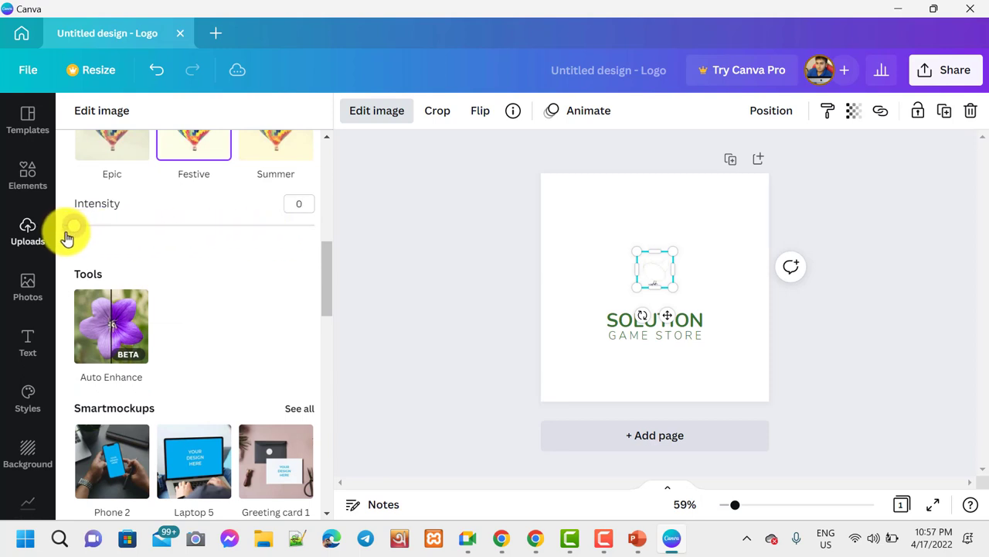
# - Try the Drop and Angle shadows on the hen drawing
pyautogui.scroll(-4, 216, 387)
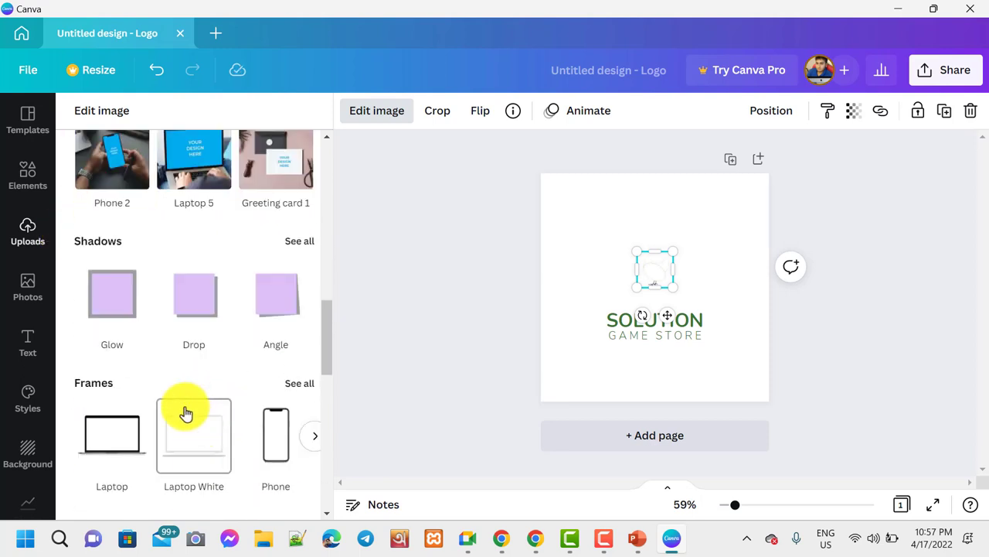
pyautogui.scroll(-2, 206, 440)
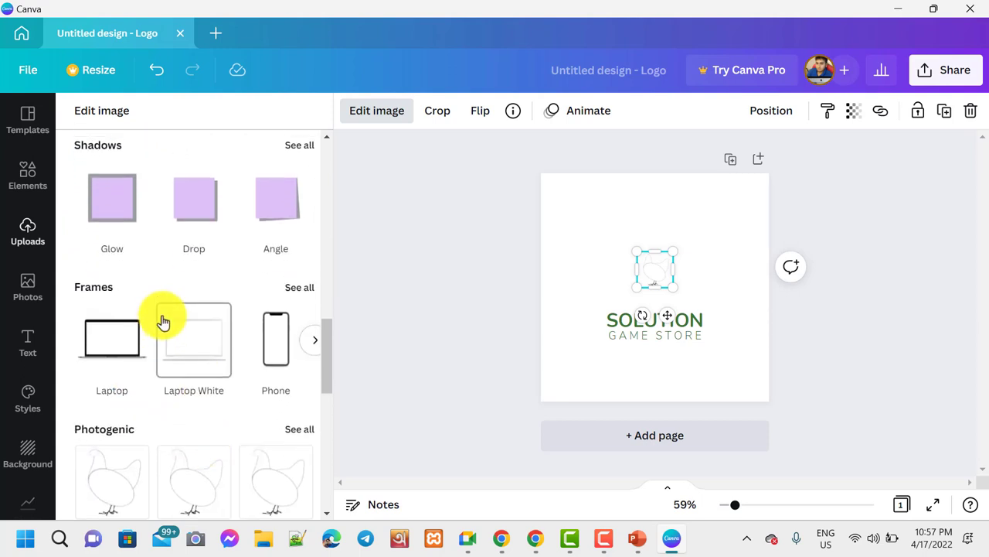
pyautogui.scroll(2, 160, 315)
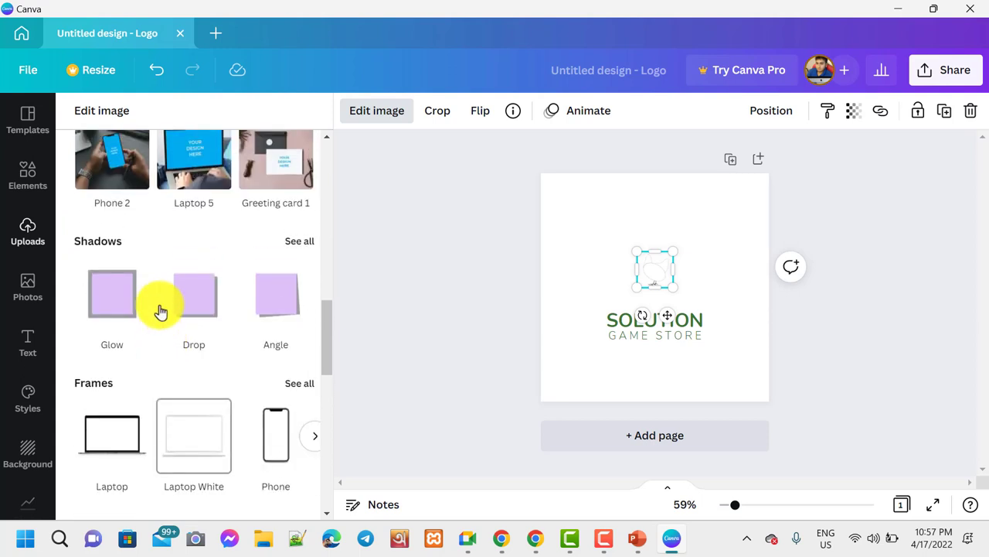
pyautogui.click(198, 312)
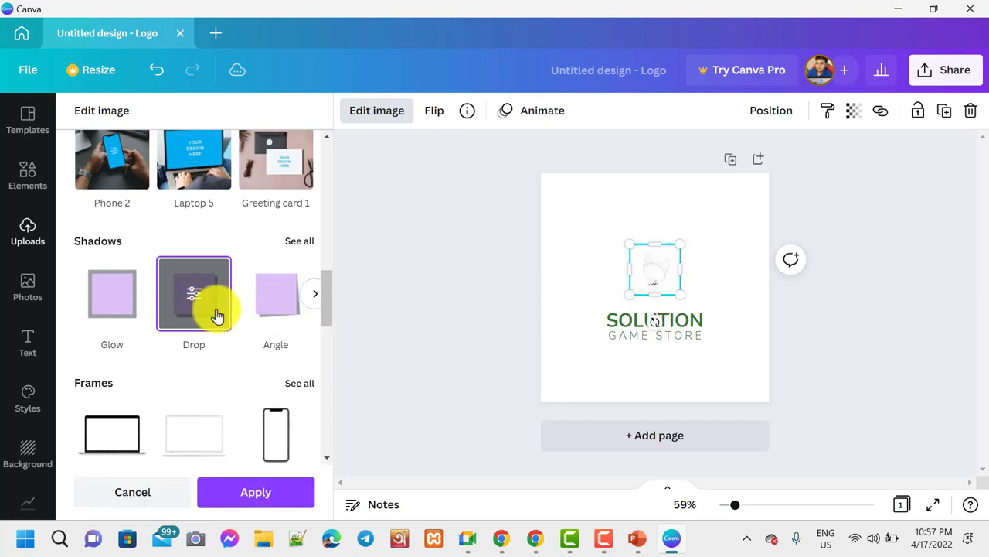
pyautogui.click(275, 300)
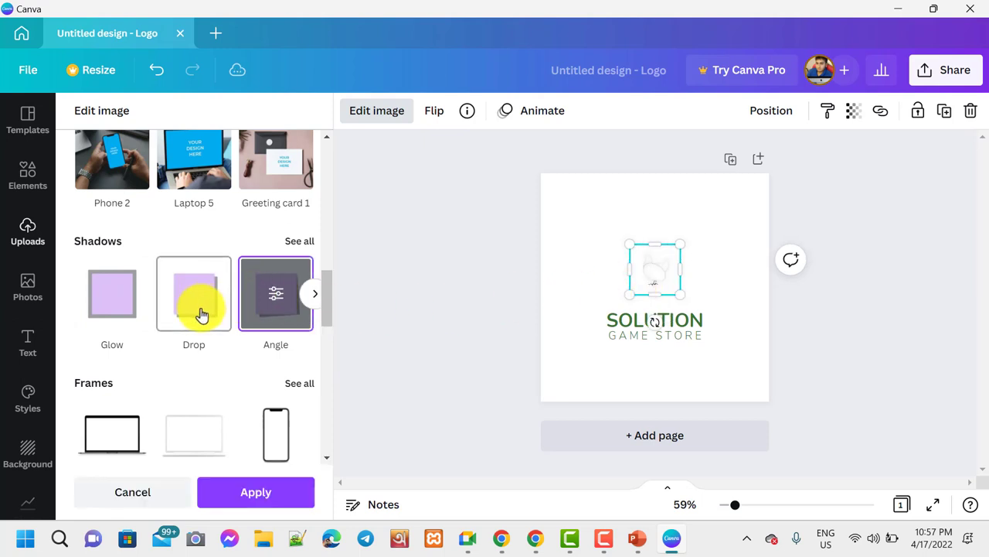
# - Enlarge and centre the hen drawing above SOLUTION, and try the Belvedere effect before choosing Fresco
pyautogui.scroll(-3, 199, 367)
pyautogui.scroll(-2, 198, 375)
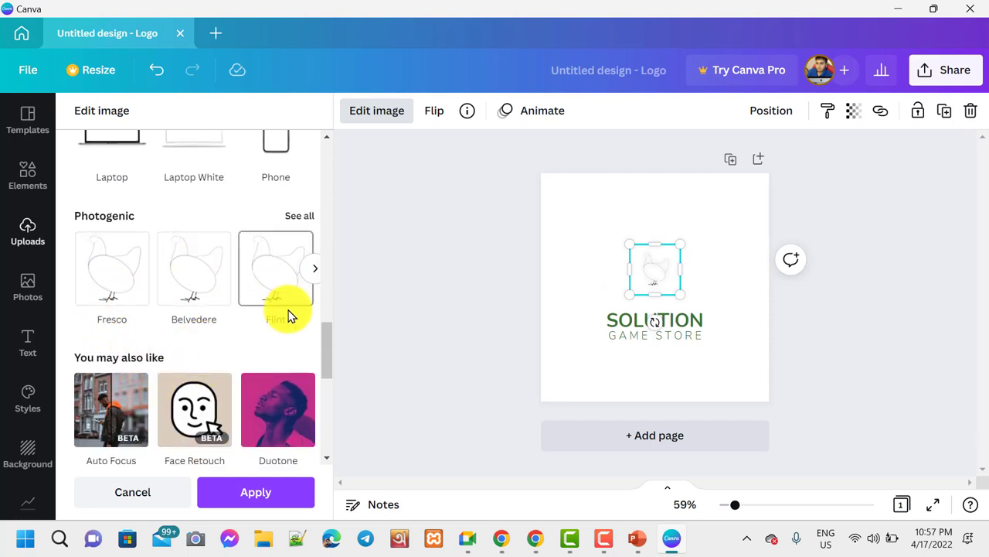
pyautogui.click(201, 283)
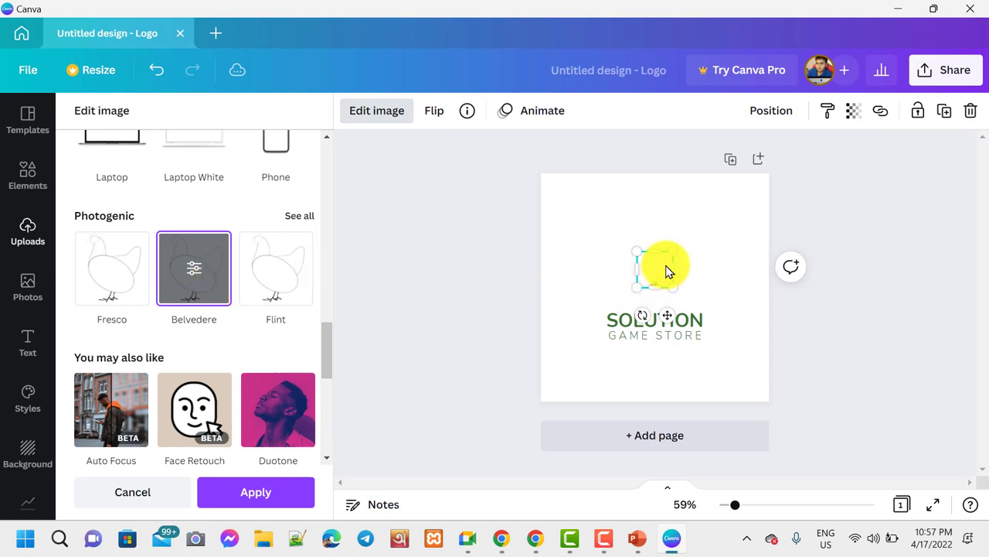
pyautogui.moveTo(670, 250); pyautogui.dragTo(713, 210)
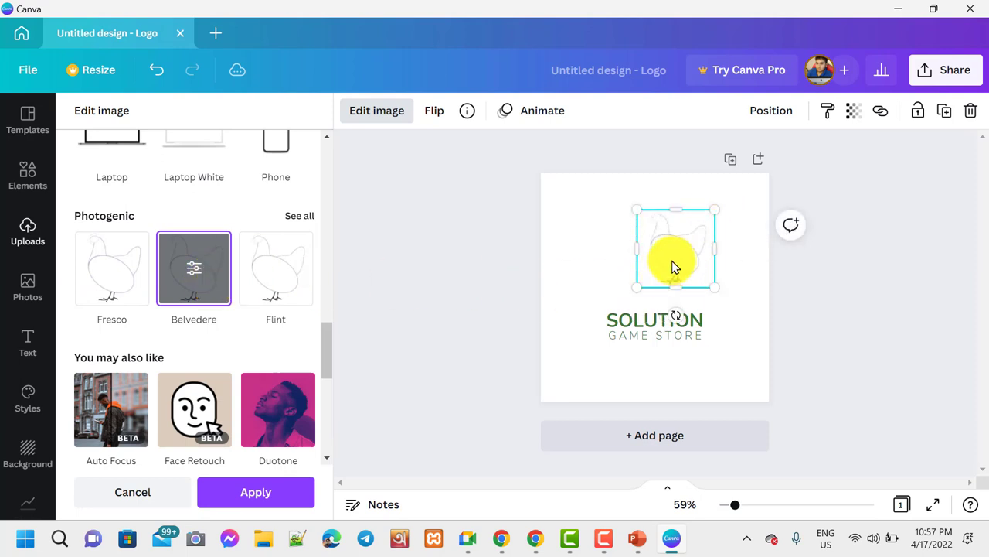
pyautogui.moveTo(671, 260); pyautogui.dragTo(651, 269)
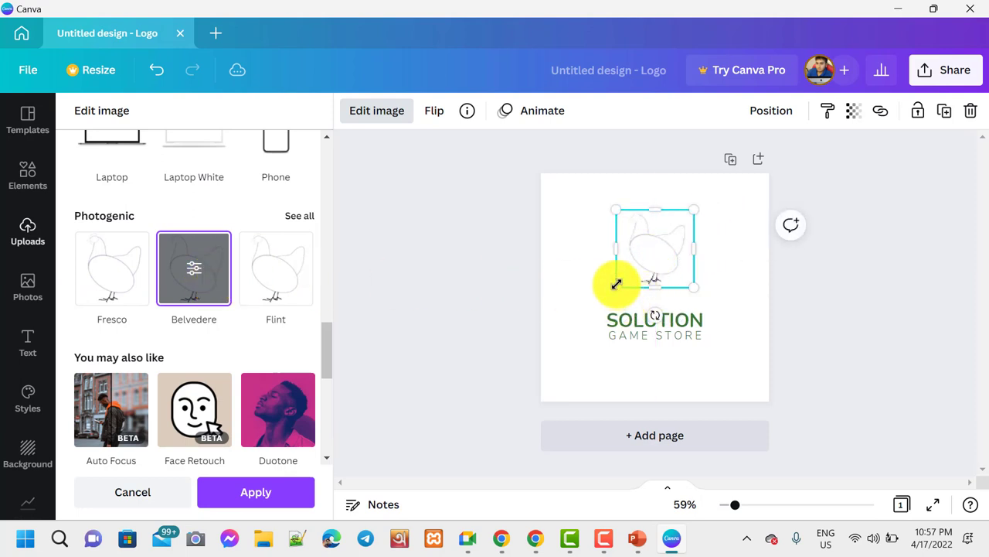
pyautogui.click(127, 294)
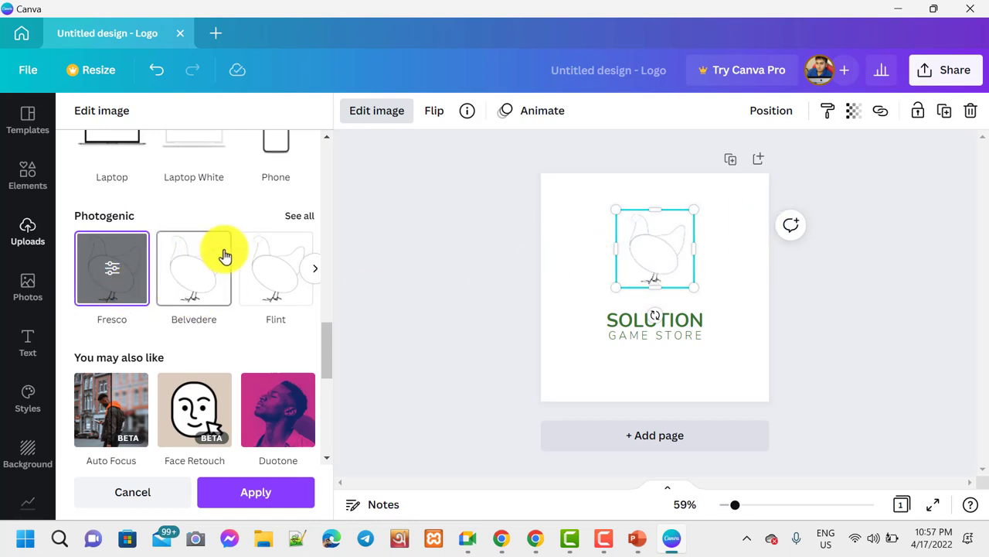
# - Open all shadow presets for the hen drawing, try Backdrop and choose the Drop shadow
pyautogui.scroll(-5, 238, 292)
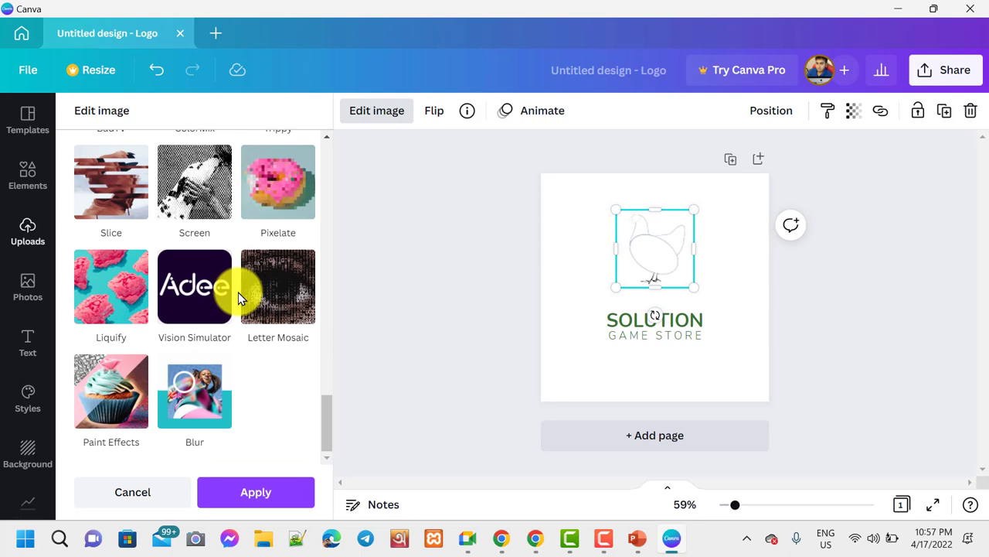
pyautogui.scroll(8, 238, 300)
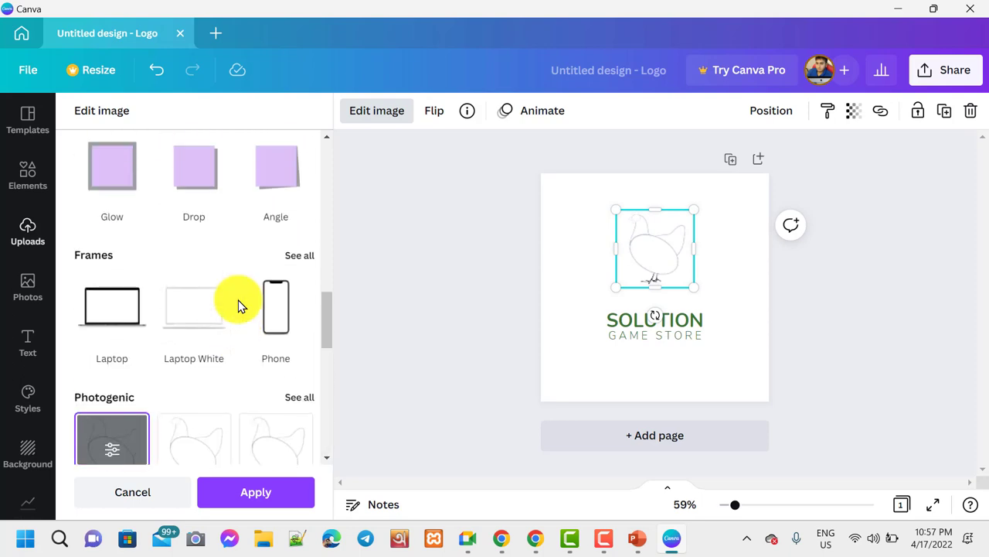
pyautogui.click(297, 320)
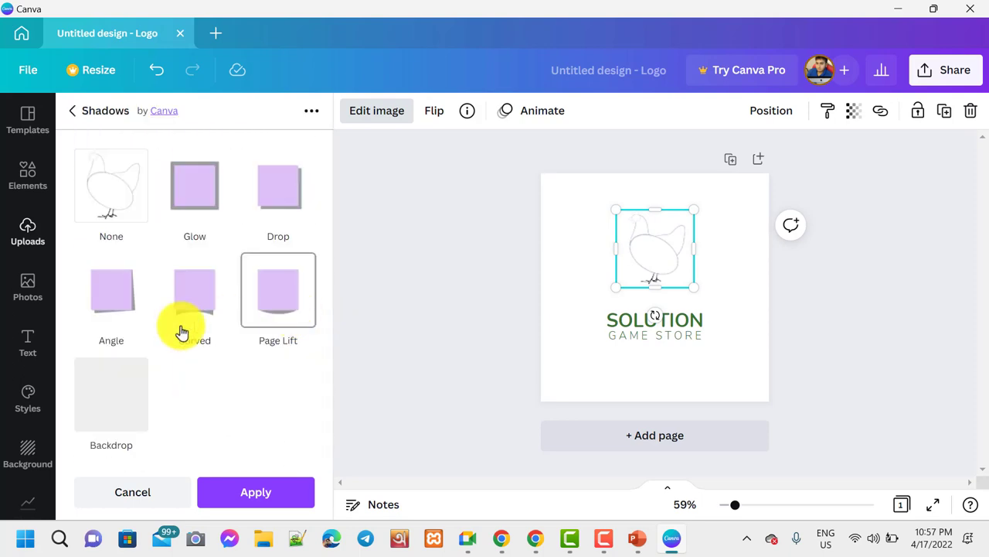
pyautogui.click(132, 409)
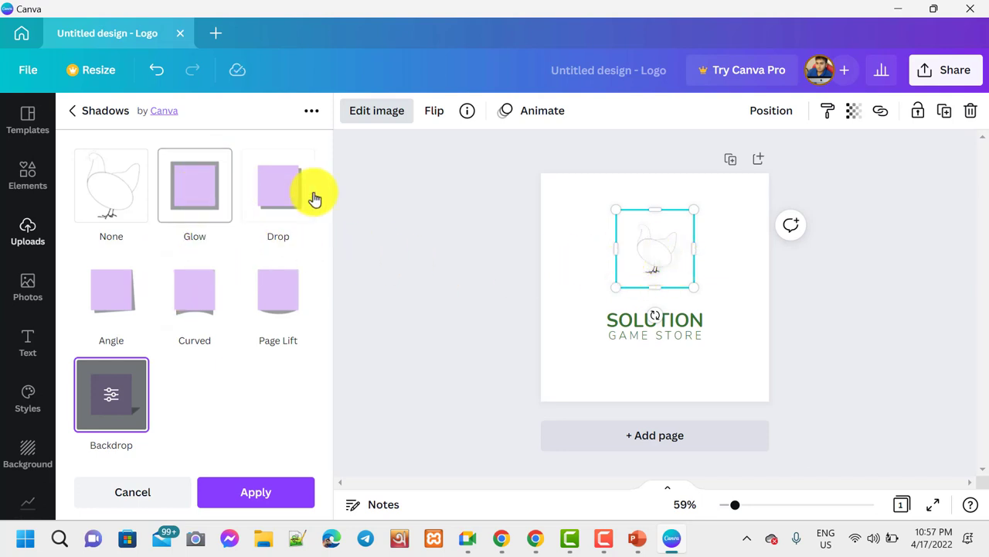
pyautogui.click(282, 200)
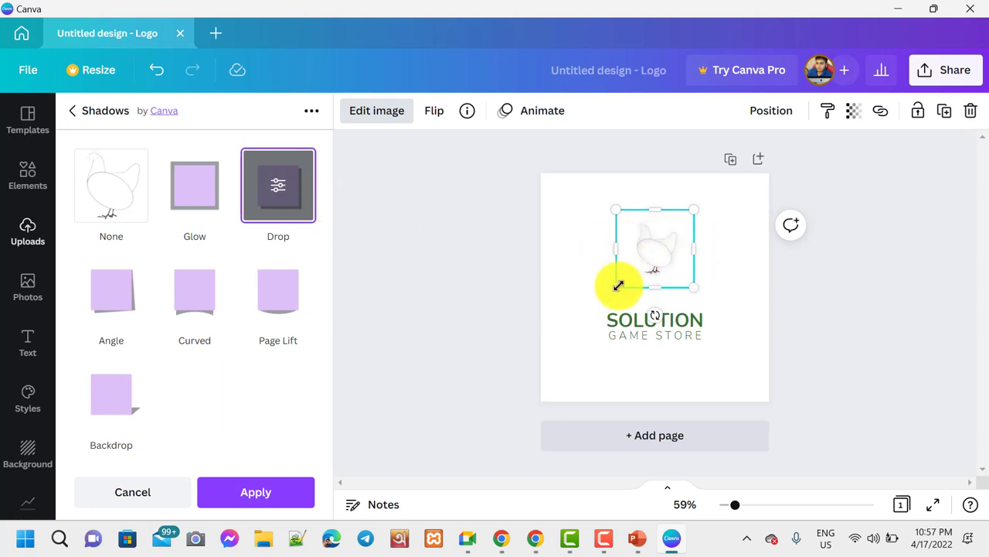
# - Shrink the hen drawing and centre it directly above the SOLUTION text
pyautogui.moveTo(621, 283); pyautogui.dragTo(658, 283)
pyautogui.moveTo(687, 246); pyautogui.dragTo(650, 282)
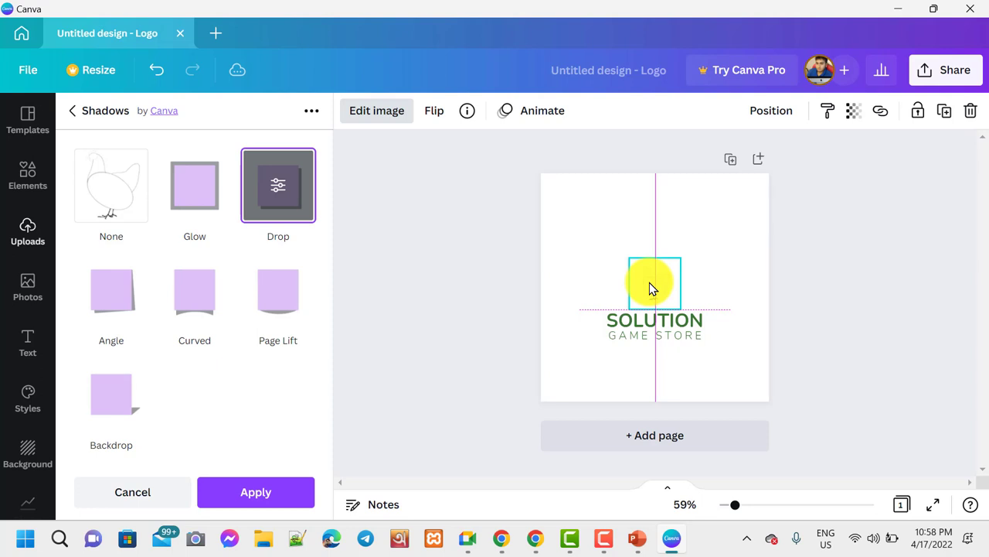
pyautogui.moveTo(650, 282); pyautogui.dragTo(649, 282)
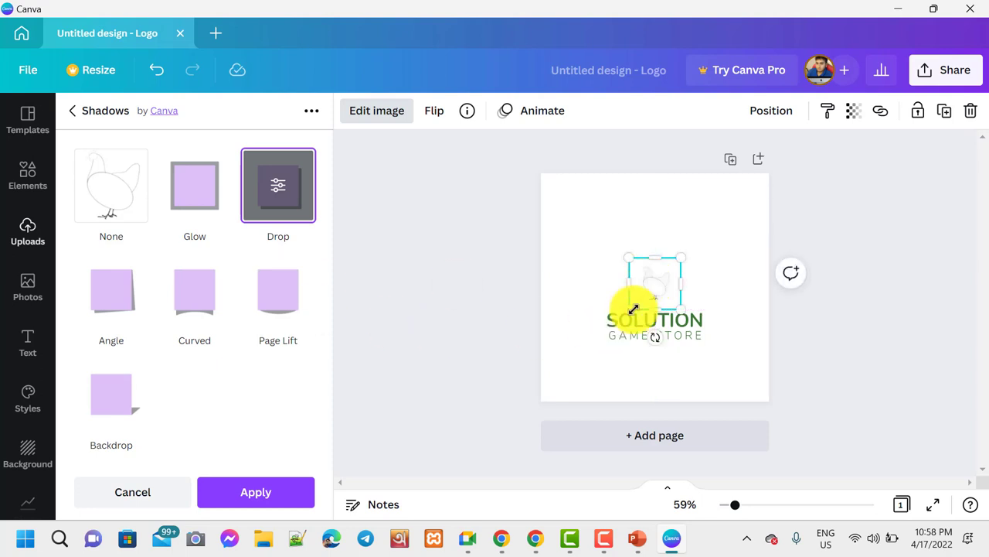
# - Replace the SOLUTION text with ASAD TECH BD24
pyautogui.click(677, 328)
pyautogui.doubleClick(677, 328)
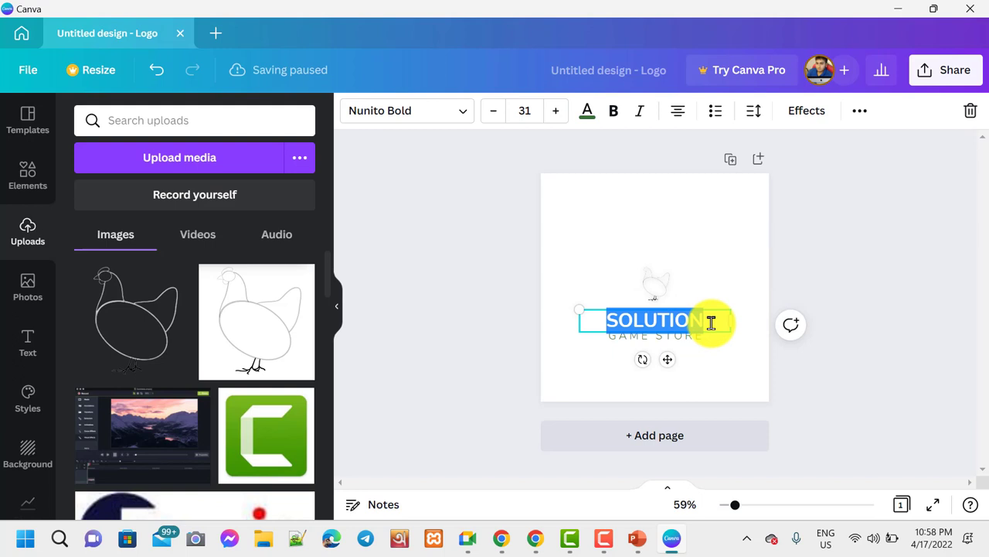
pyautogui.write('ASA')
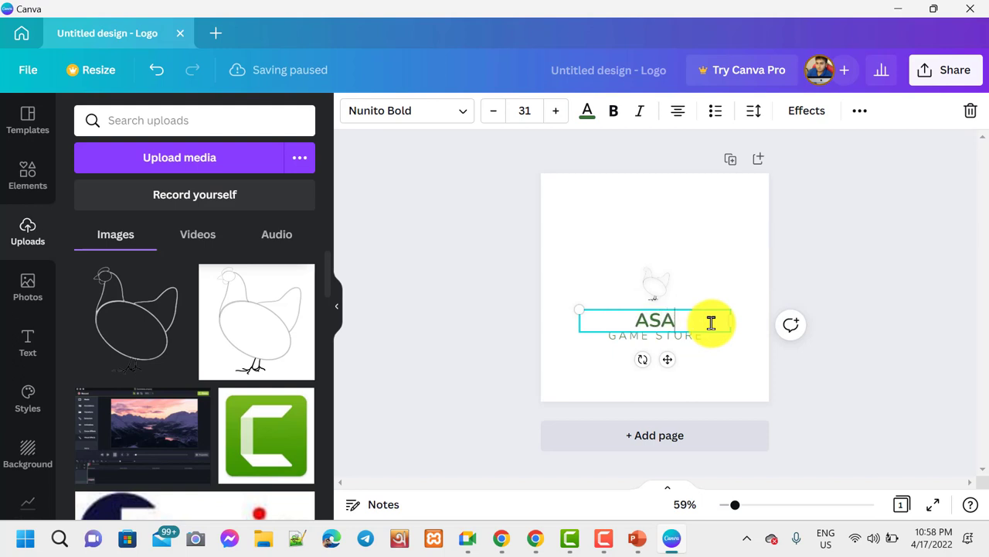
pyautogui.write('D T')
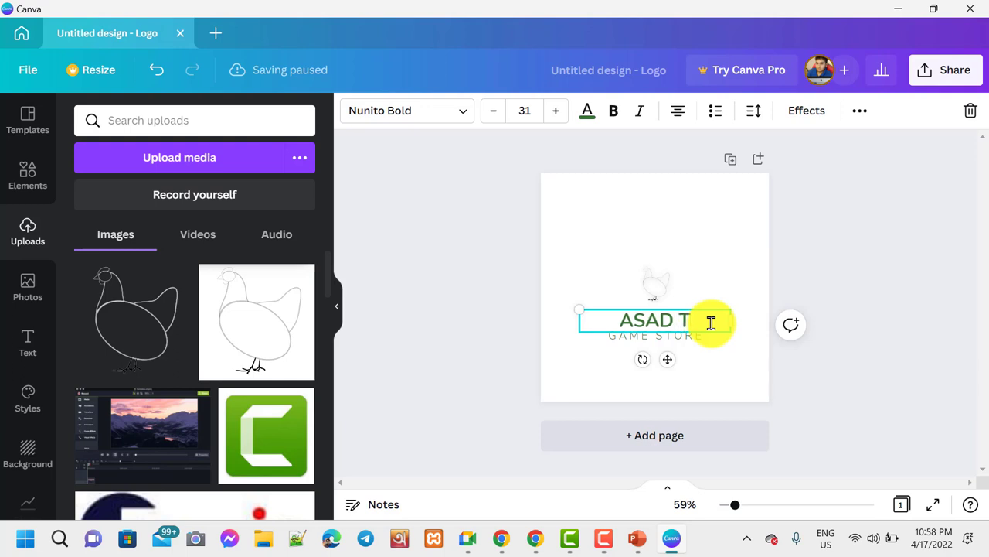
pyautogui.write('ECH')
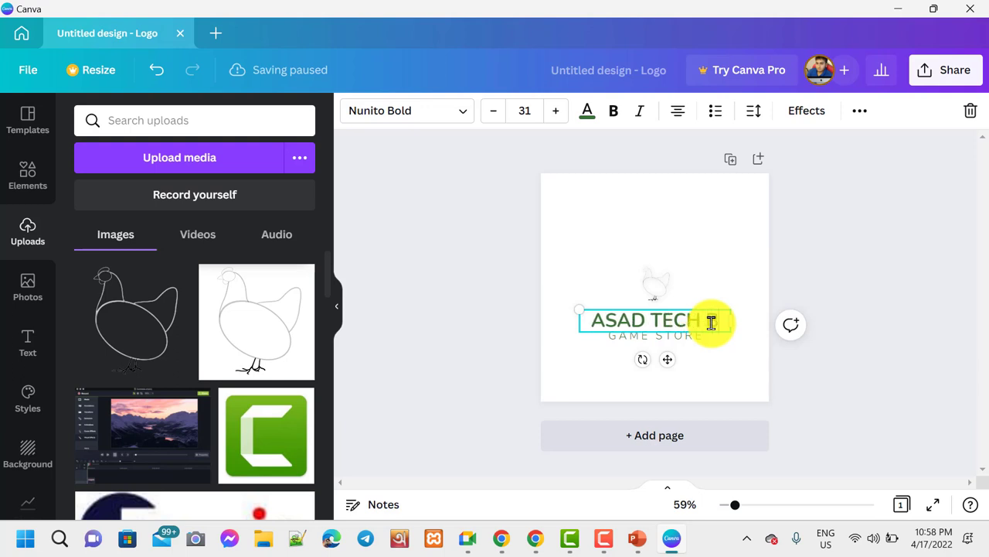
pyautogui.write(' BD24')
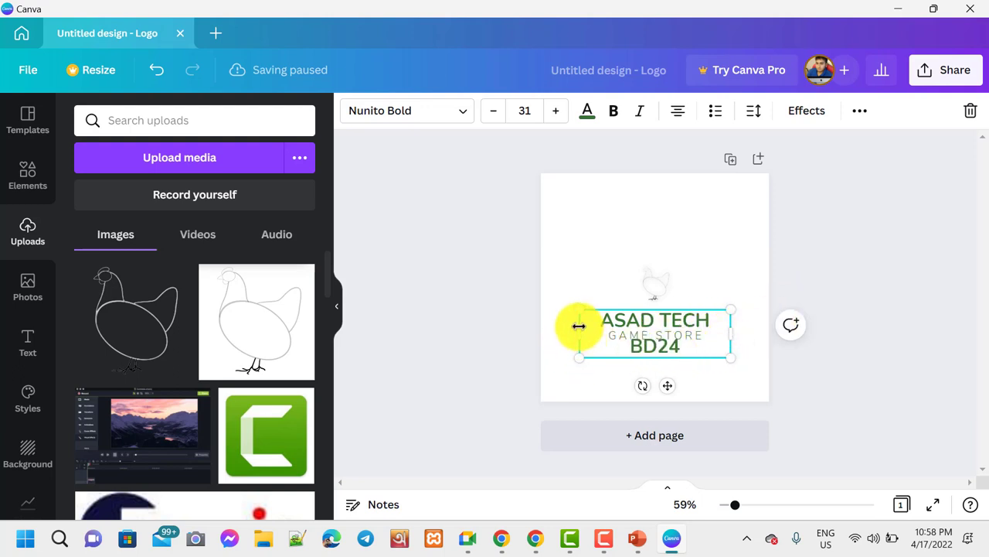
# - Fit the ASAD TECH BD24 text on one line at font size 27.4, centred beneath the hen drawing
pyautogui.moveTo(578, 326); pyautogui.dragTo(554, 324)
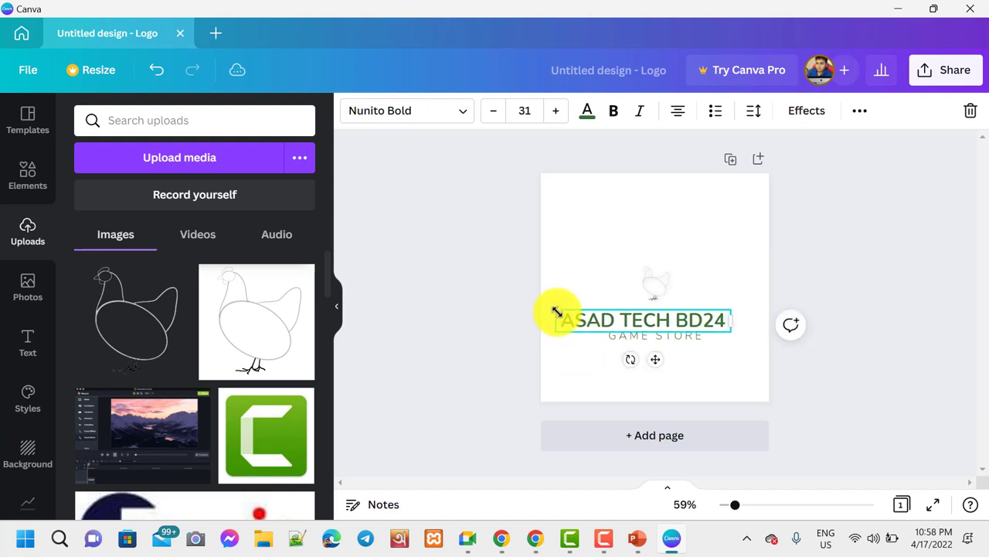
pyautogui.moveTo(558, 312); pyautogui.dragTo(577, 312)
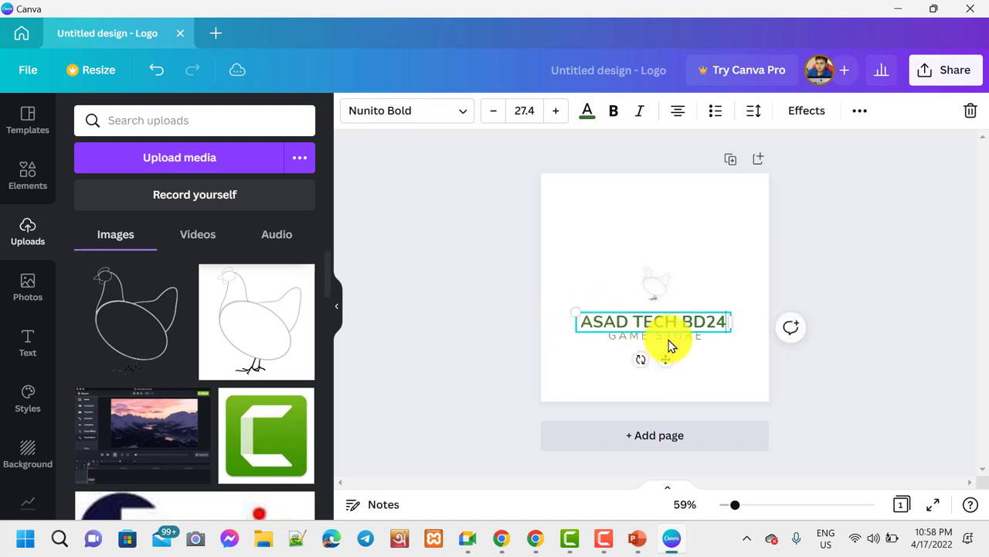
pyautogui.moveTo(669, 353); pyautogui.dragTo(676, 352)
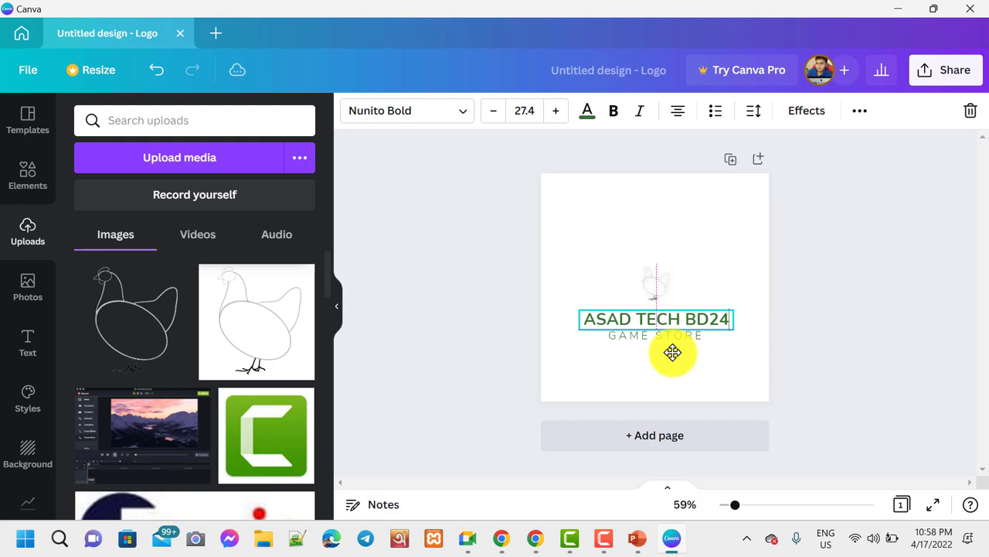
# - Delete the GAME STORE tagline and select the ASAD TECH BD24 text
pyautogui.click(669, 340)
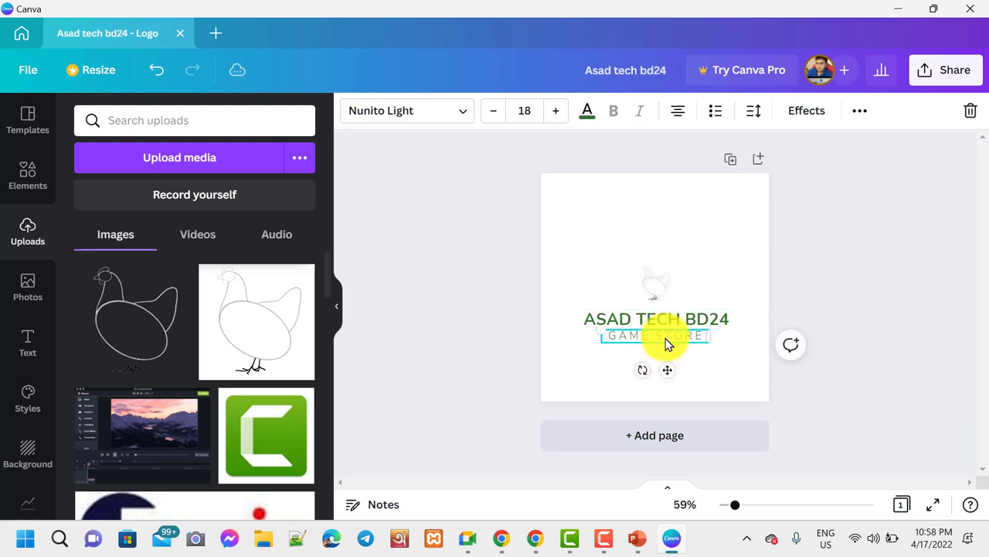
pyautogui.doubleClick(668, 336)
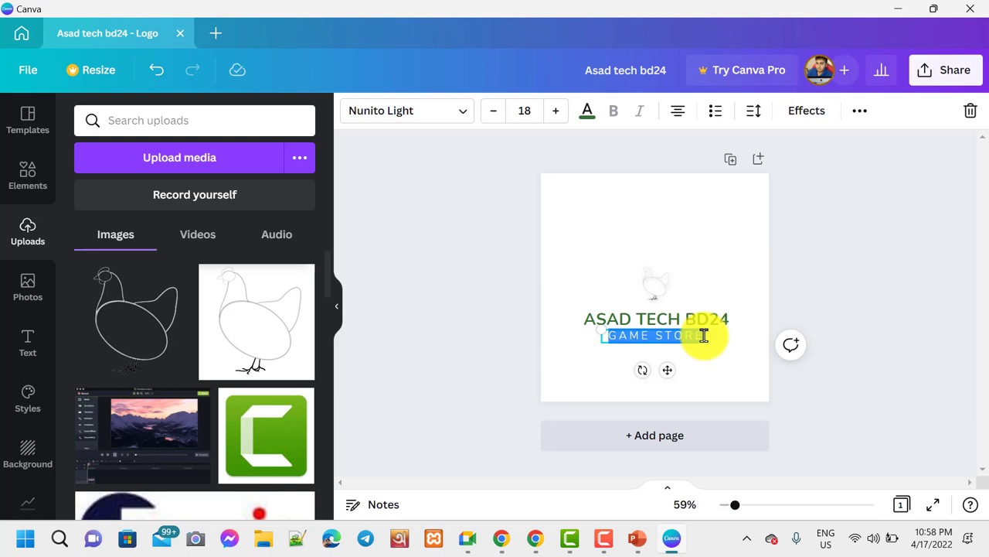
pyautogui.click(971, 111)
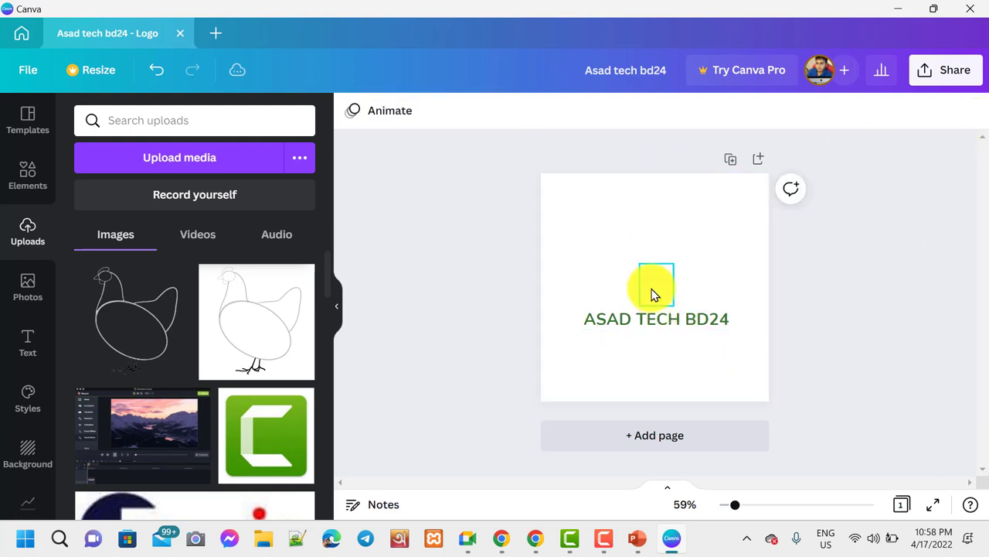
pyautogui.click(652, 292)
pyautogui.click(691, 325)
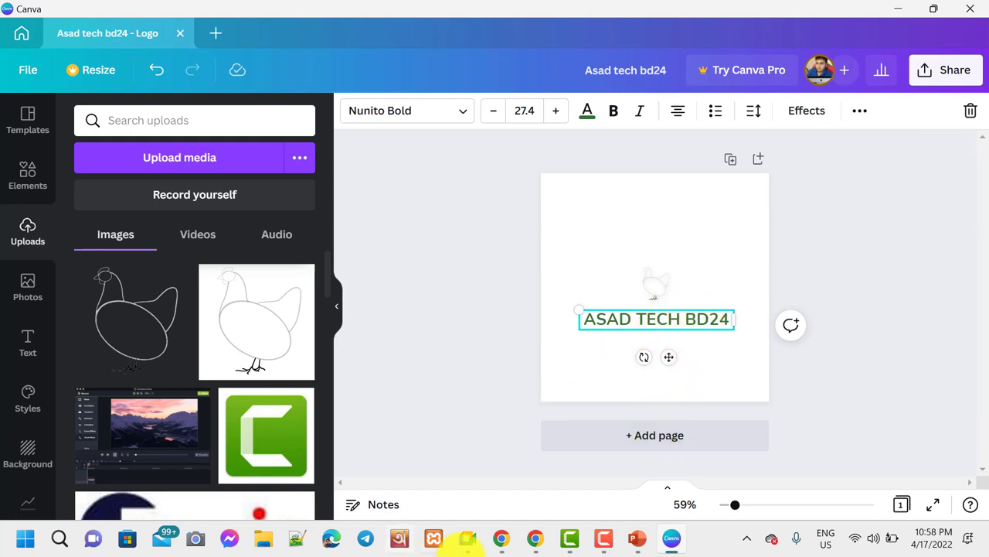
# - Switch to Chrome and search Google for "text art online" in a new tab
pyautogui.click(538, 544)
pyautogui.click(394, 17)
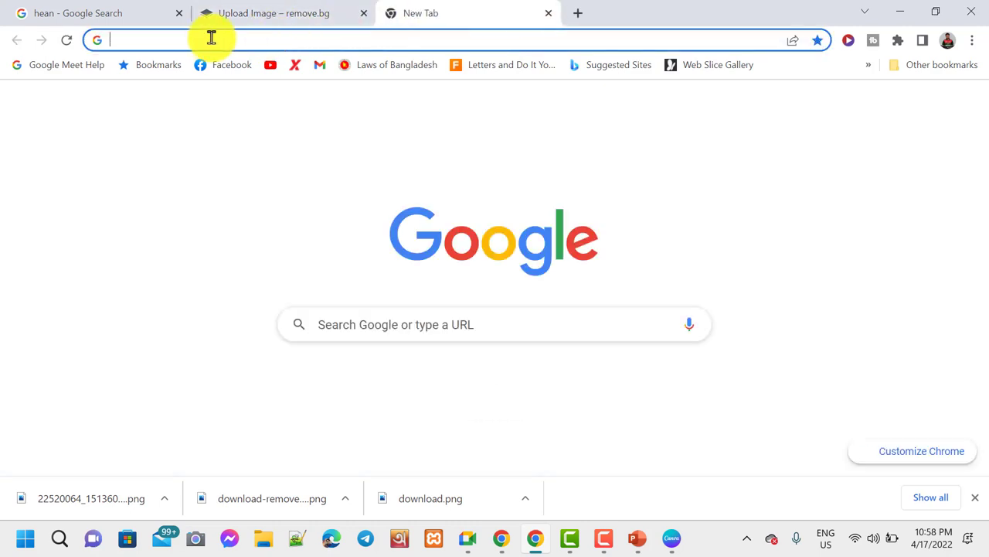
pyautogui.click(208, 39)
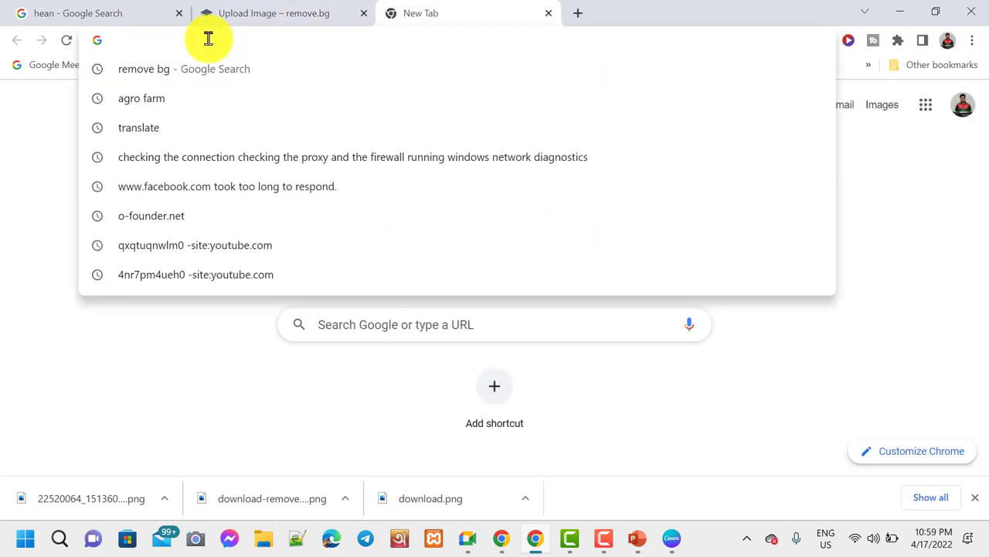
pyautogui.write('te')
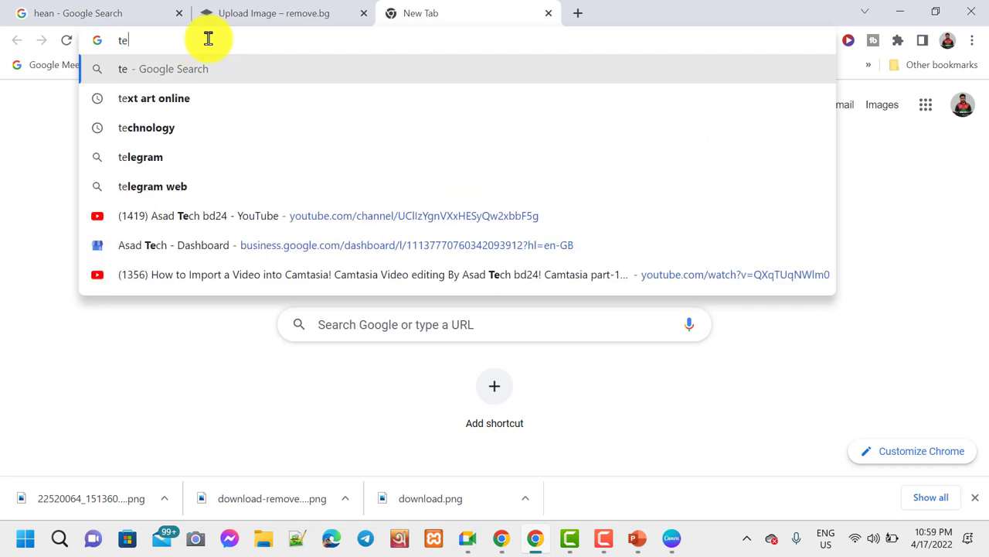
pyautogui.write('xt')
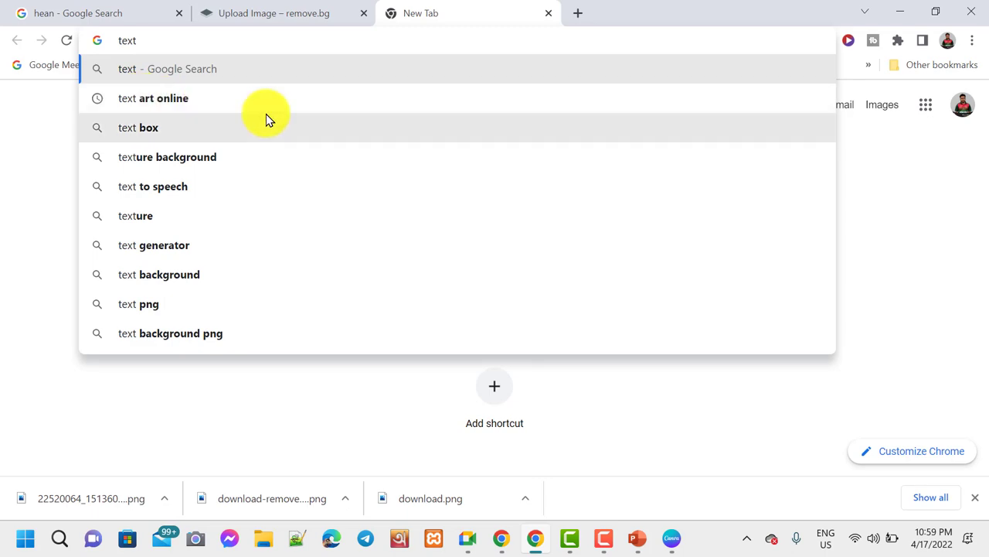
pyautogui.click(170, 106)
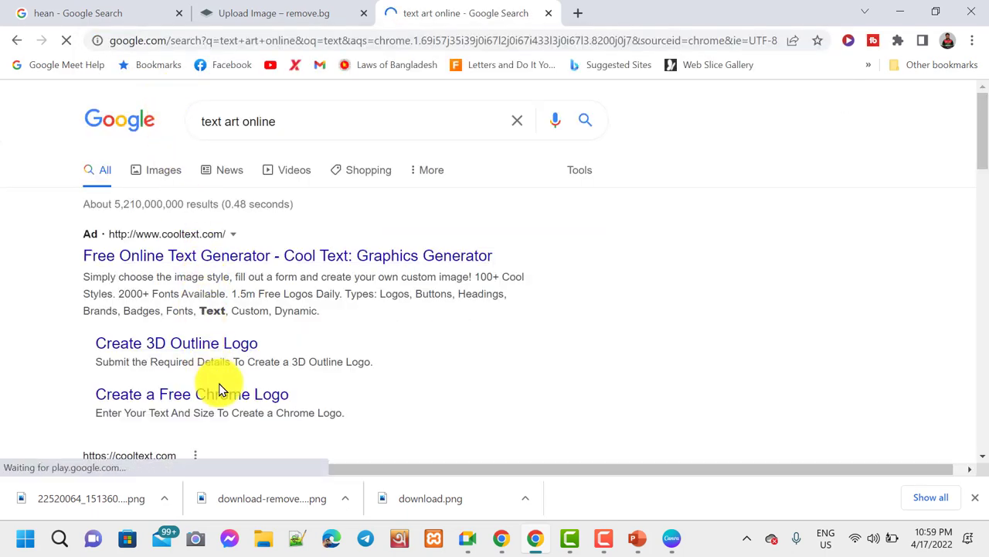
# - Open the Cool Text Graphics Generator site from the results and choose the Miami text style
pyautogui.scroll(-5, 219, 389)
pyautogui.scroll(5, 221, 386)
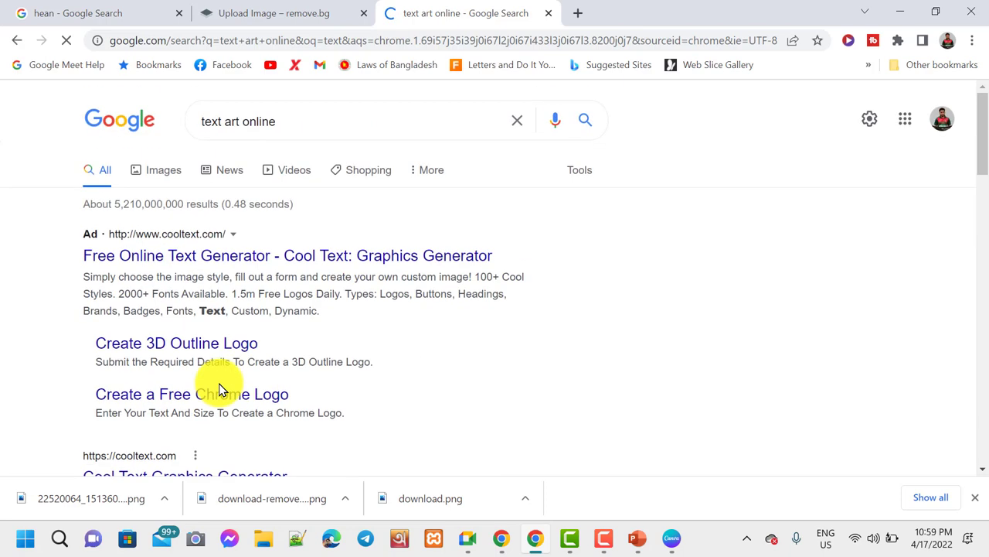
pyautogui.click(242, 266)
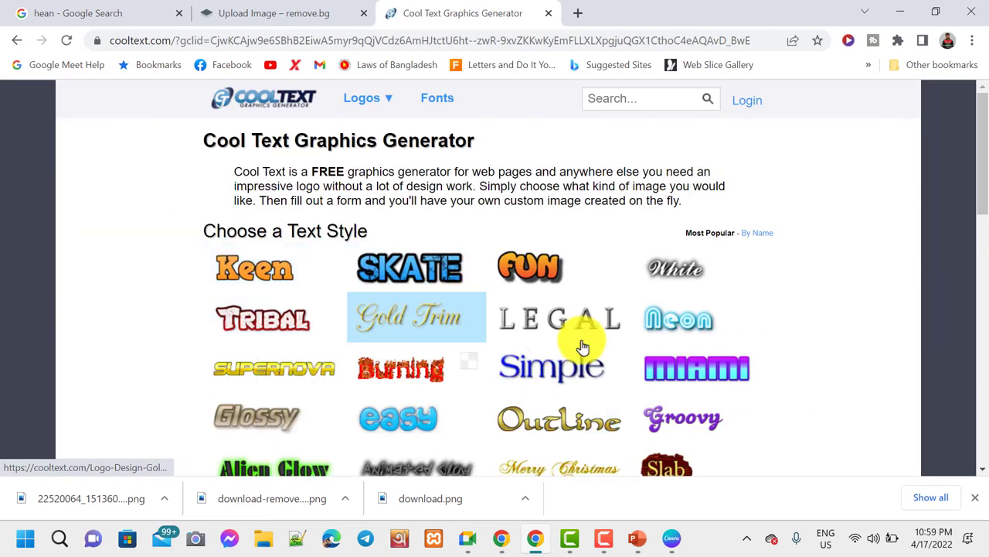
pyautogui.scroll(-1, 541, 387)
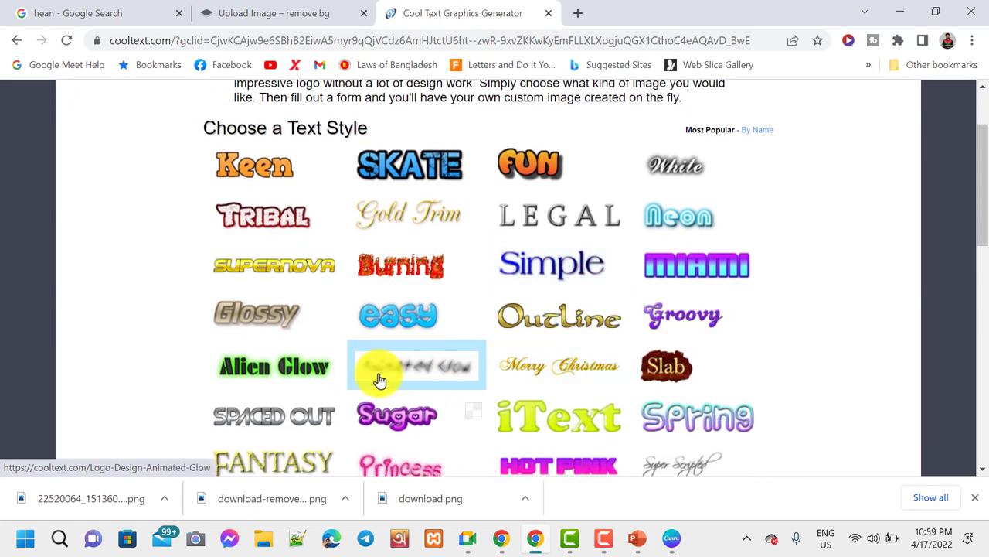
pyautogui.scroll(-2, 610, 410)
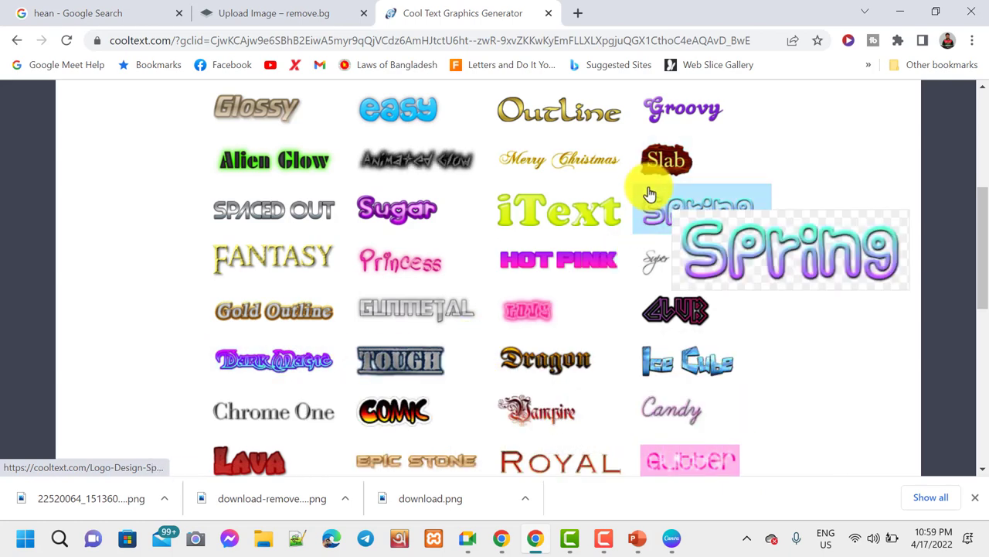
pyautogui.scroll(3, 650, 193)
pyautogui.click(691, 272)
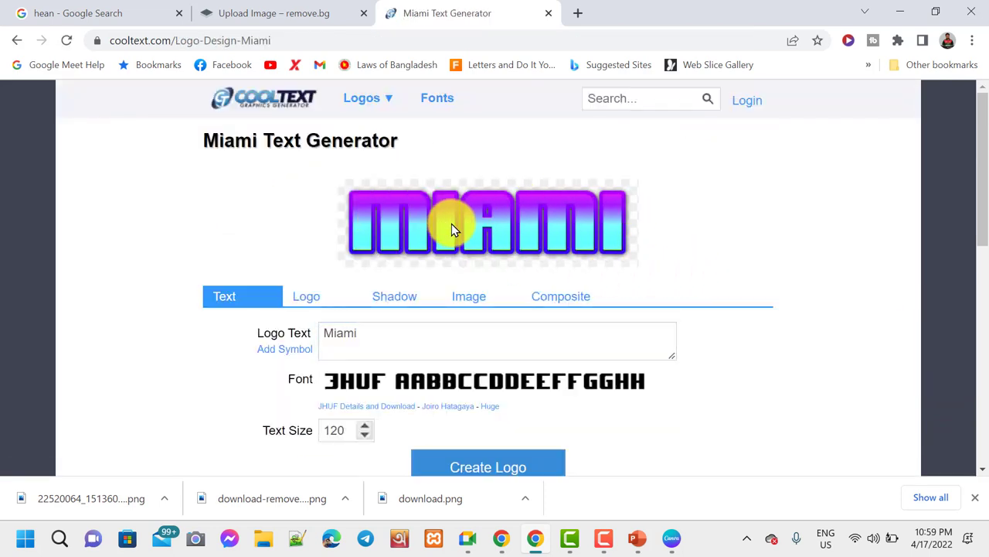
# - Switch to Canva and copy the ASAD TECH BD24 text from the logo
pyautogui.click(672, 538)
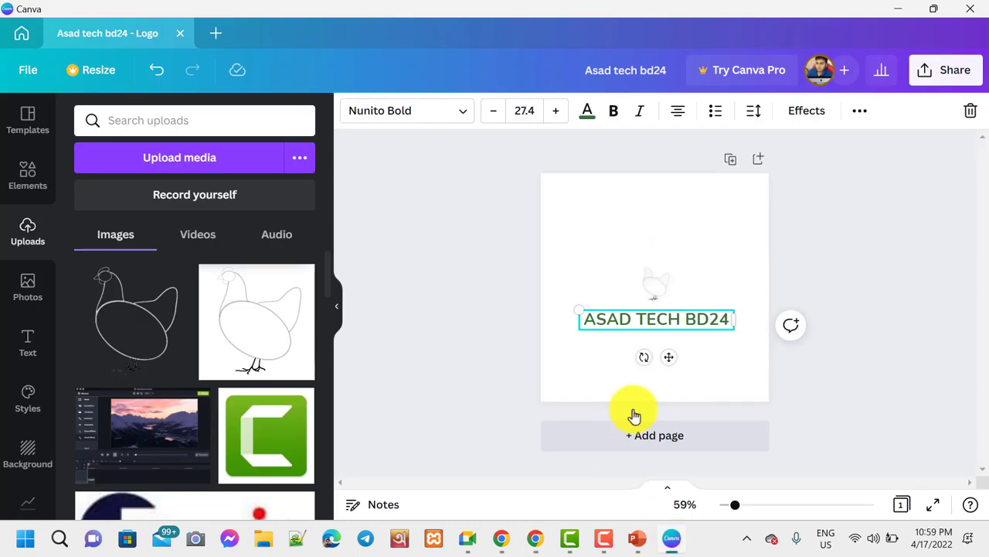
pyautogui.doubleClick(718, 317)
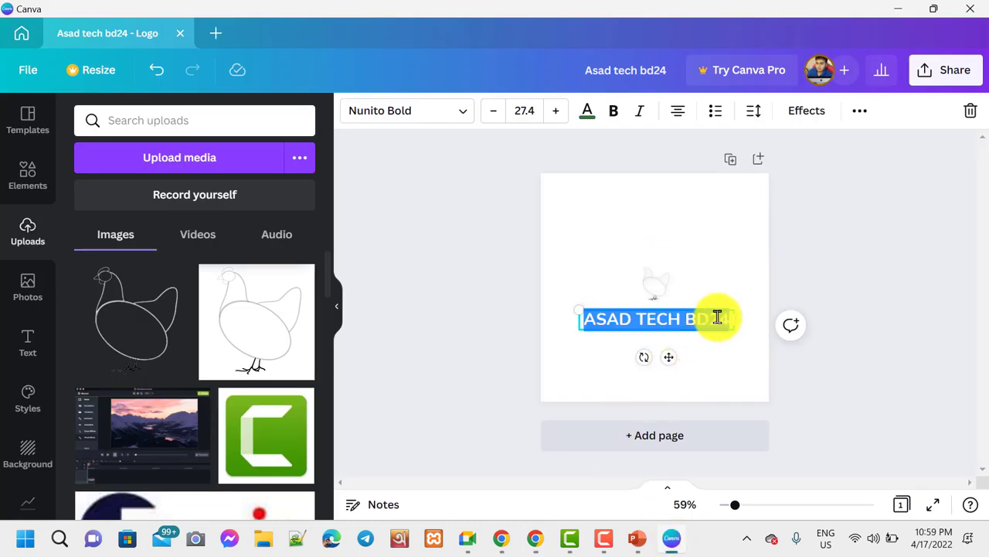
pyautogui.rightClick(717, 316)
pyautogui.click(742, 377)
# - Return to the Miami Text Generator in Chrome and replace its logo text with the copied "Asad tech bd24"
pyautogui.click(527, 542)
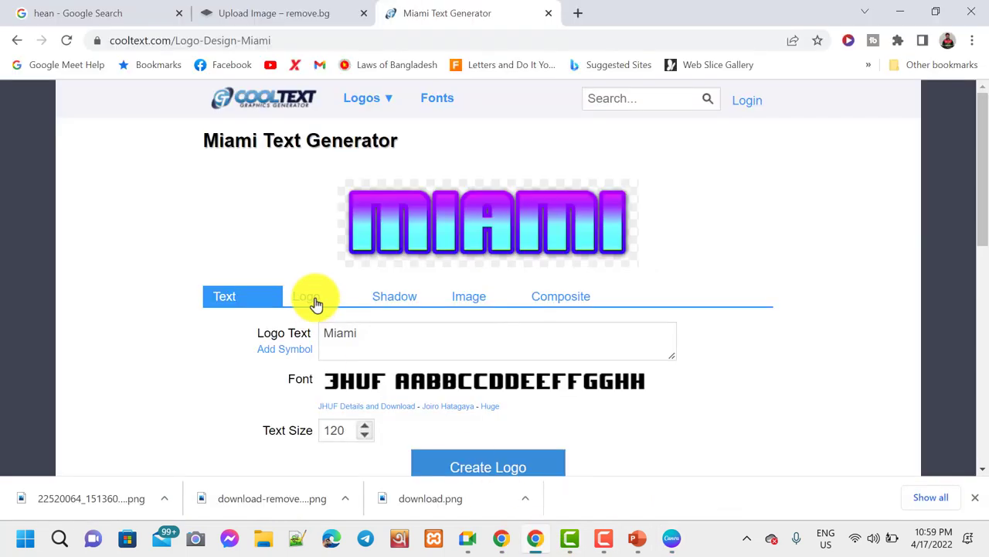
pyautogui.doubleClick(373, 333)
pyautogui.moveTo(372, 333); pyautogui.dragTo(343, 335)
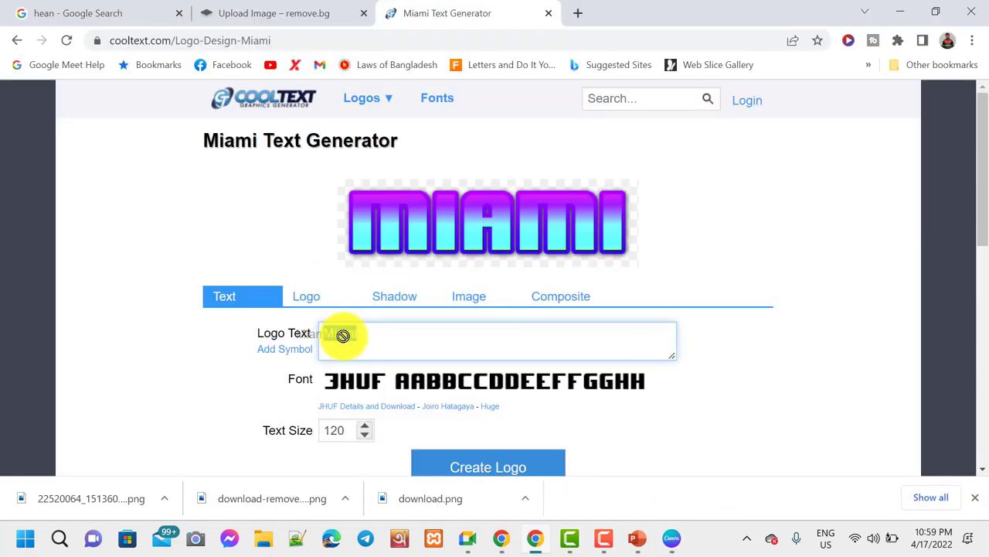
pyautogui.rightClick(342, 334)
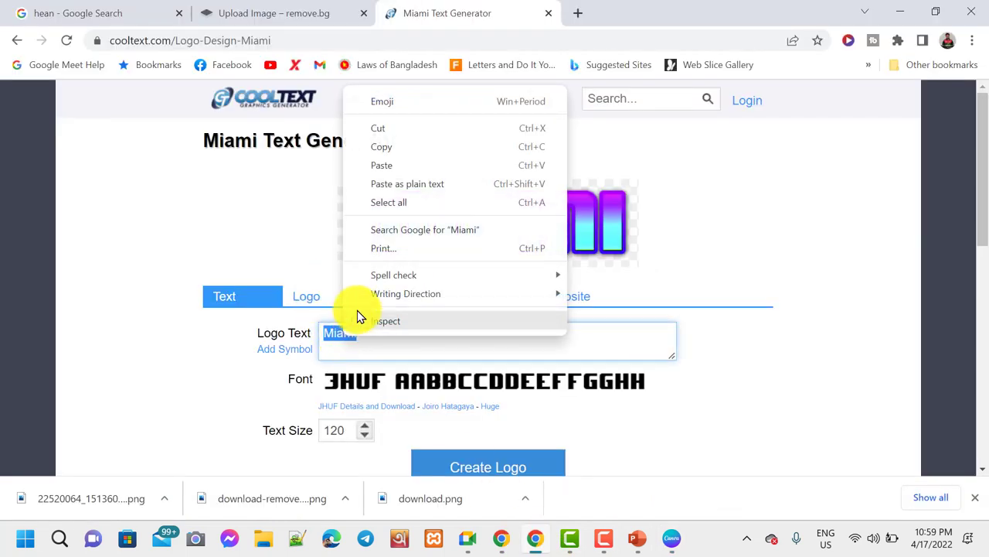
pyautogui.click(387, 166)
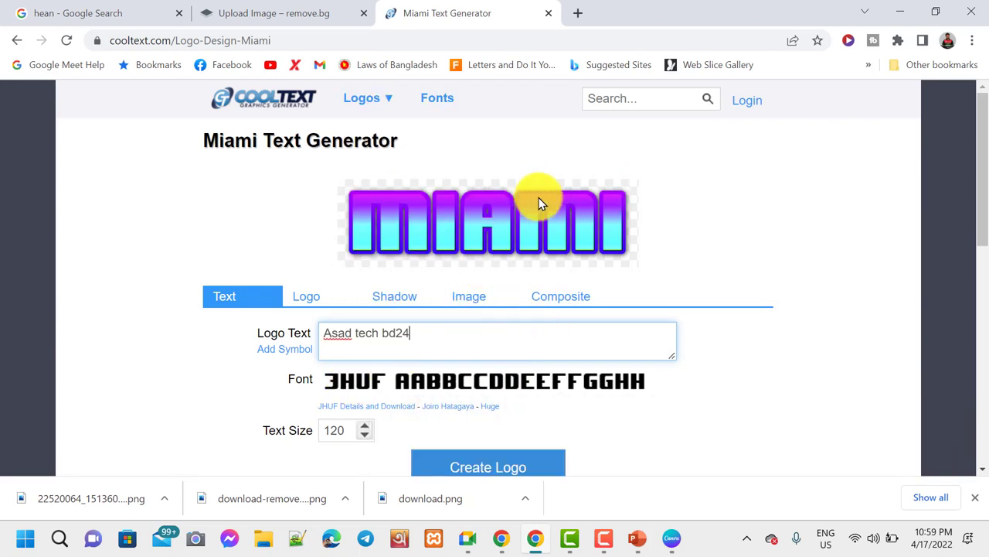
# - Look through the Miami logo's gradient and outline options and create the logo with them unchanged
pyautogui.scroll(-2, 464, 413)
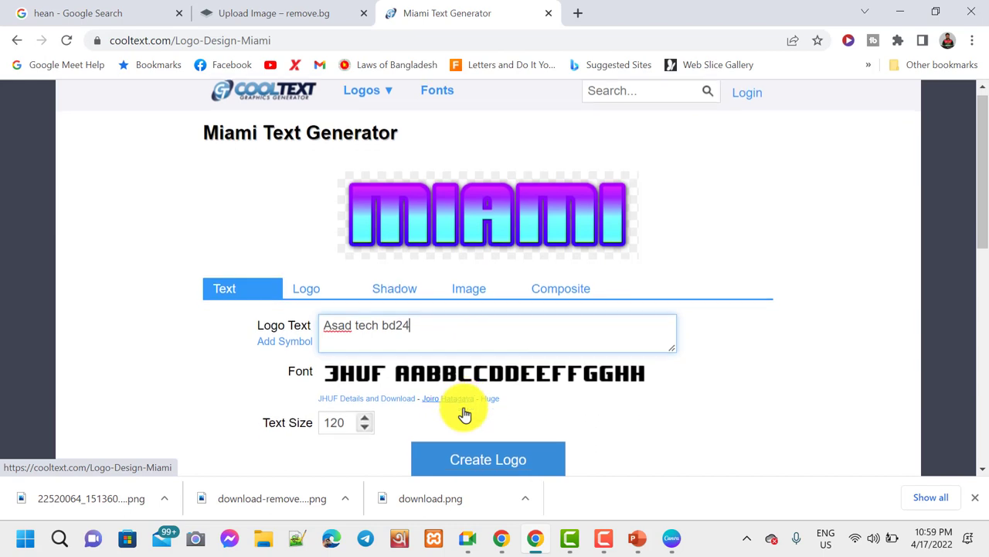
pyautogui.scroll(2, 464, 413)
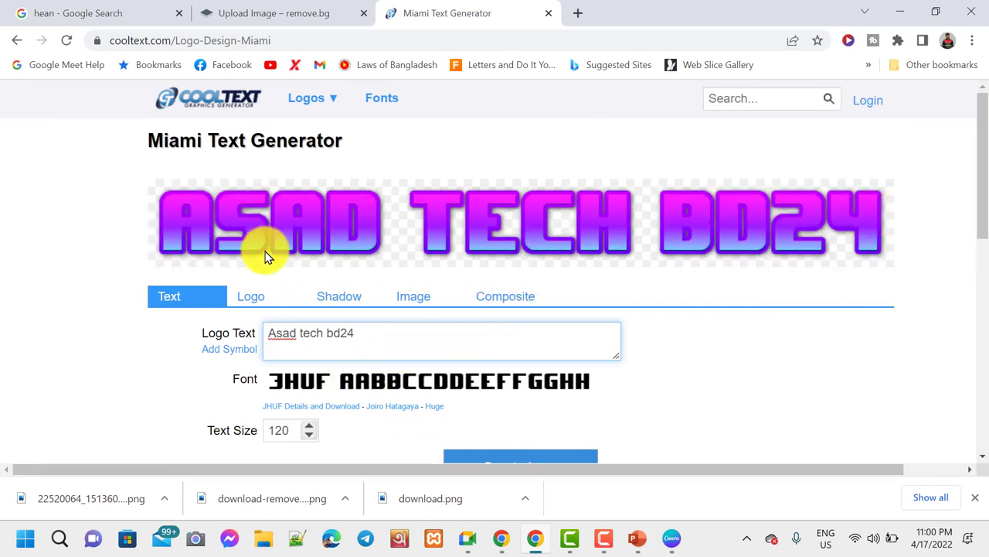
pyautogui.click(246, 301)
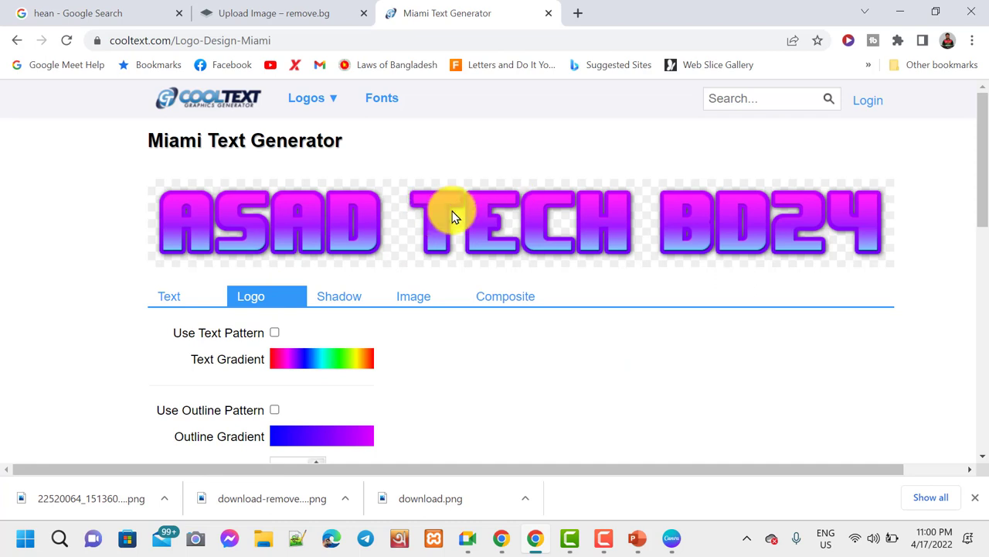
pyautogui.scroll(-2, 452, 216)
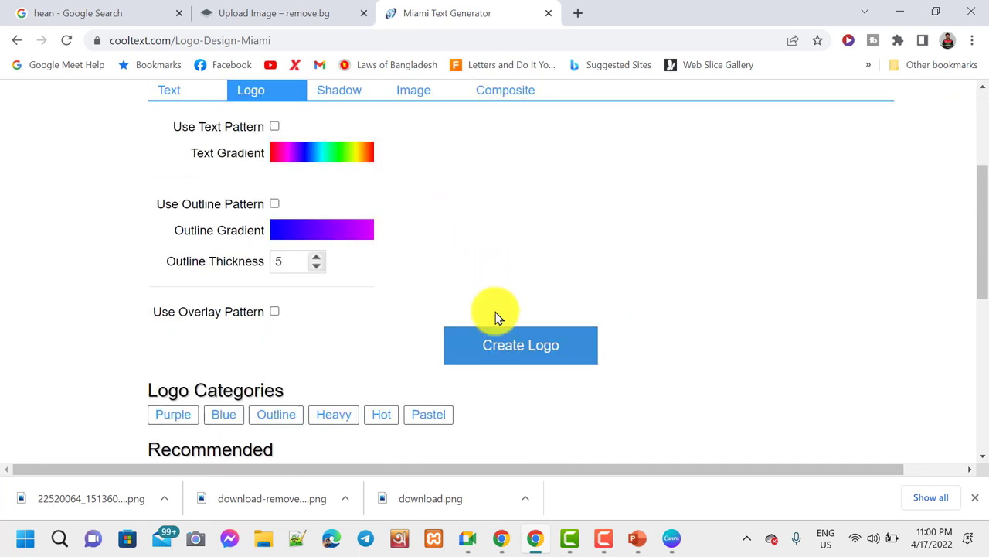
pyautogui.click(519, 358)
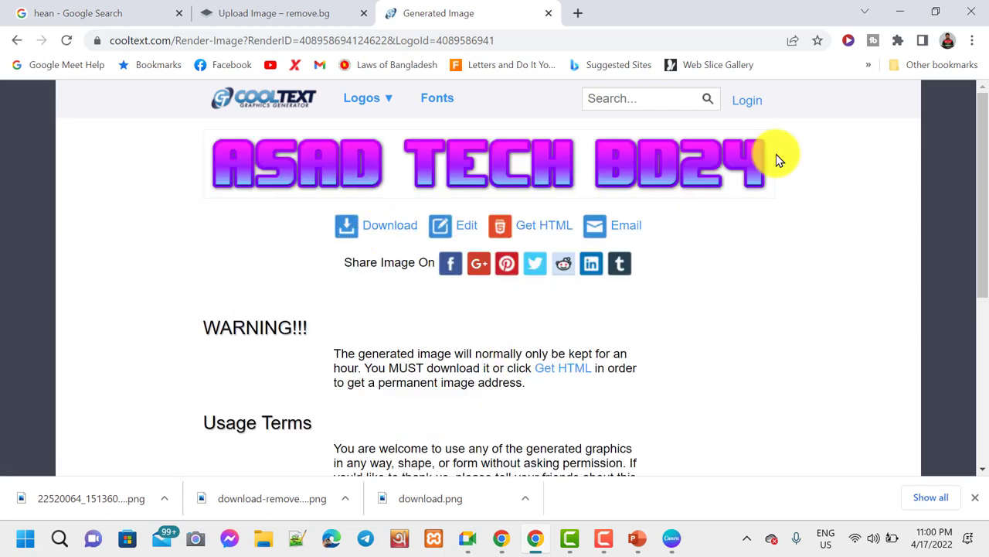
# - Download the generated ASAD TECH BD24 logo image and switch back to Canva
pyautogui.click(388, 229)
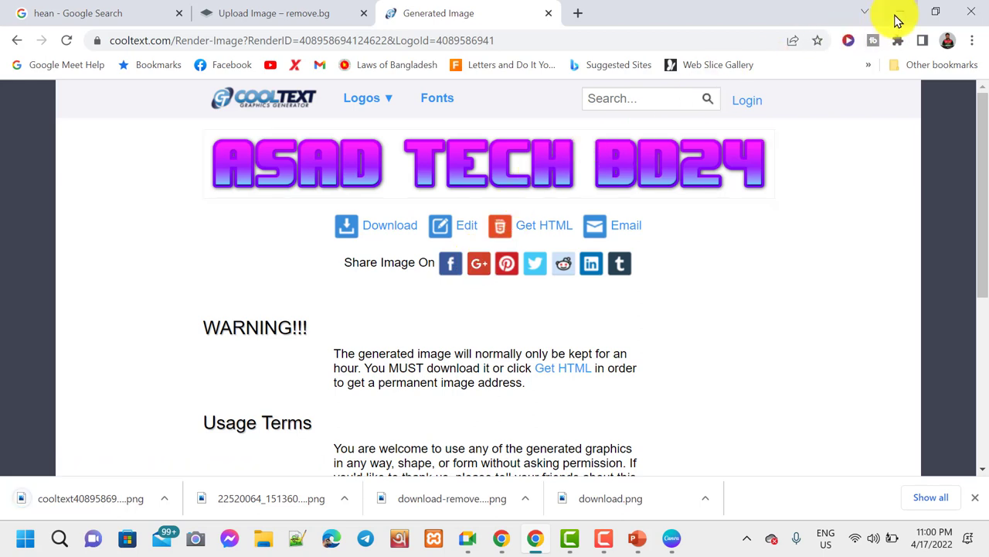
pyautogui.click(672, 538)
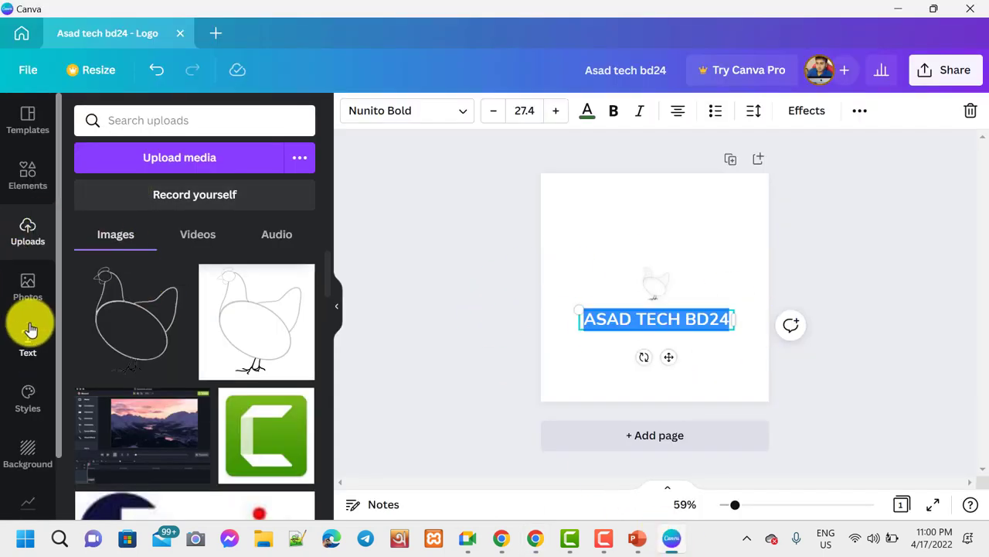
# - Upload the downloaded cooltext image of ASAD TECH BD24 and add it to the logo
pyautogui.click(180, 160)
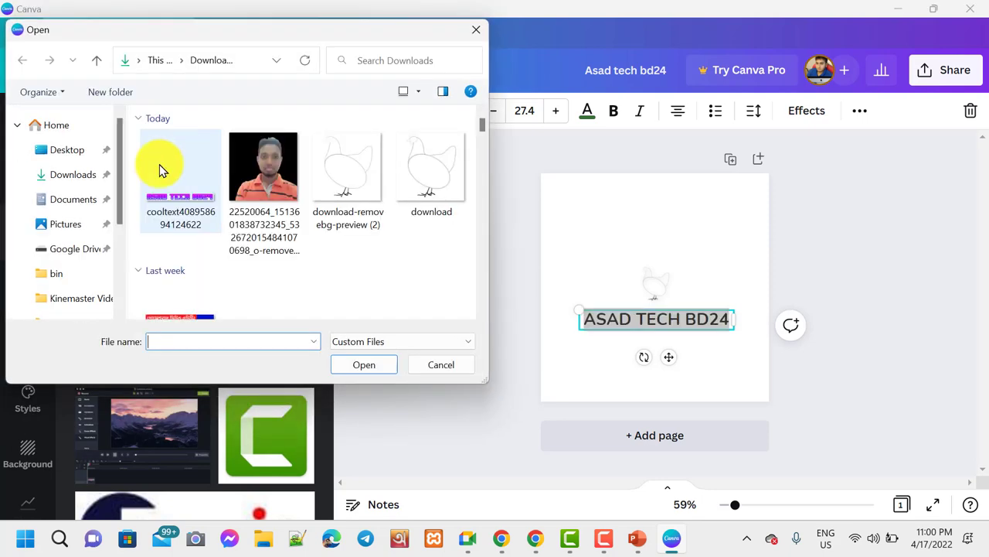
pyautogui.click(176, 221)
pyautogui.click(368, 369)
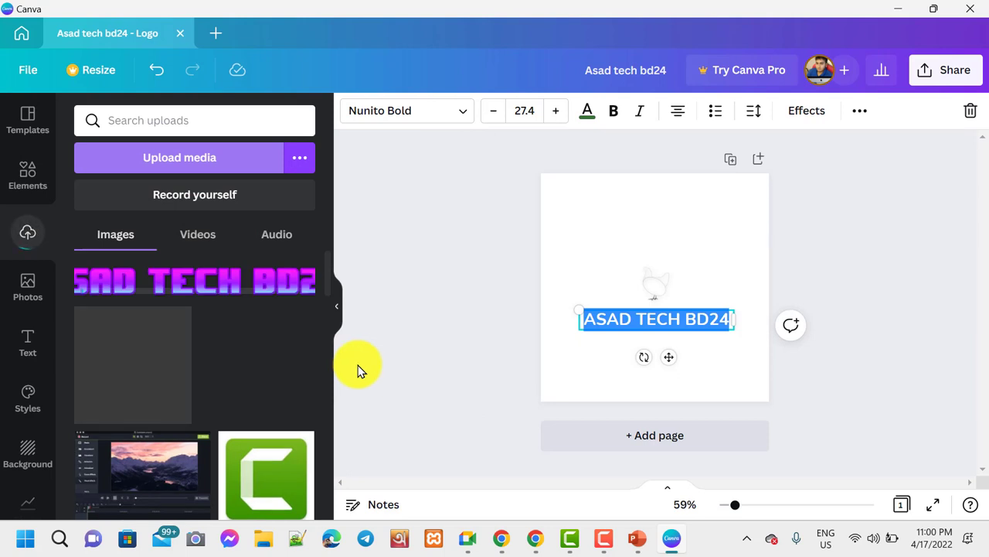
pyautogui.click(216, 287)
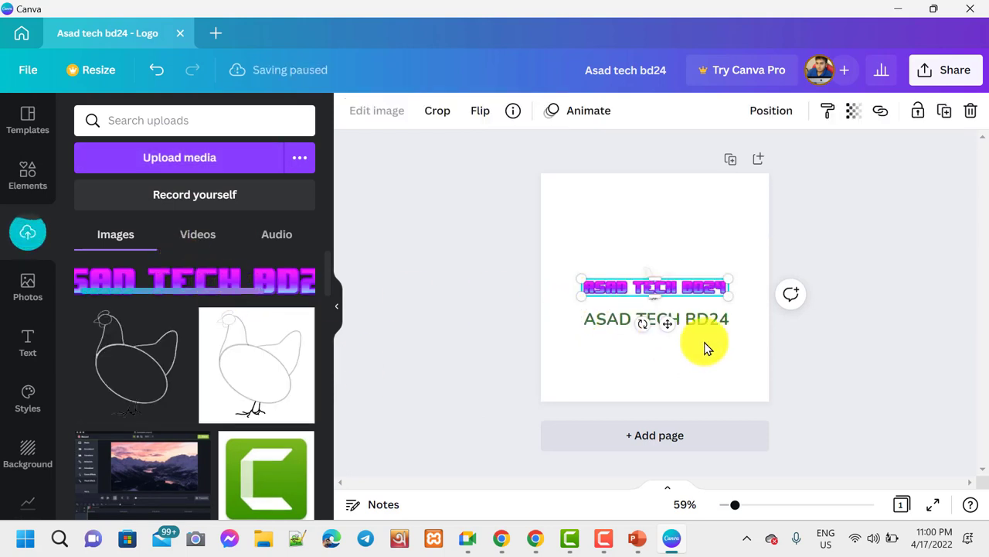
# - Delete the plain ASAD TECH BD24 text and move the purple text art into its place below the hen
pyautogui.click(689, 323)
pyautogui.click(968, 114)
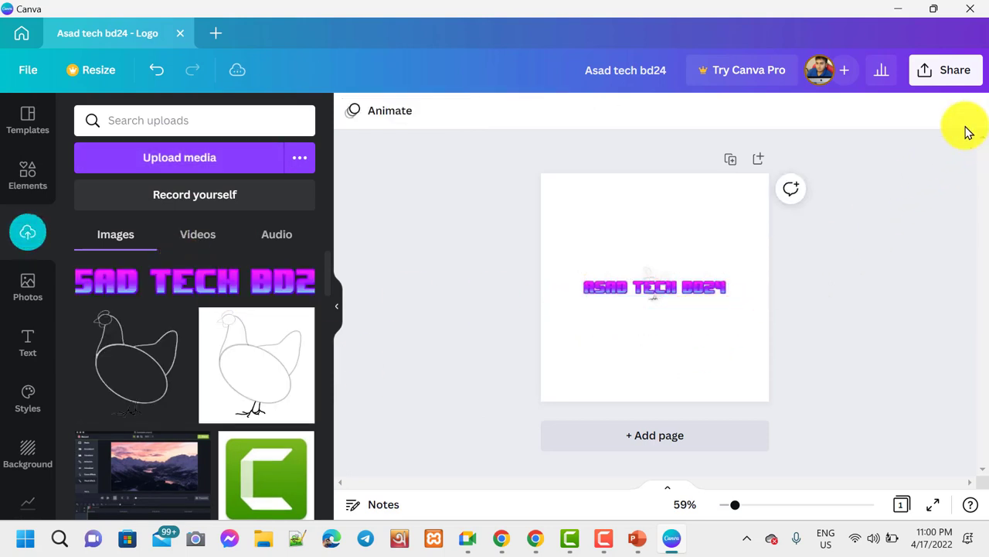
pyautogui.click(718, 291)
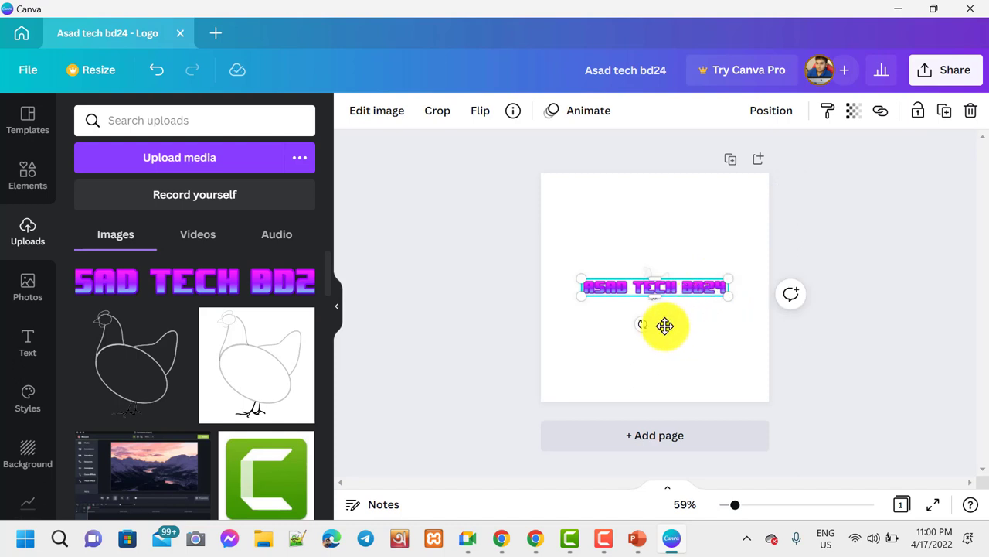
pyautogui.moveTo(667, 324); pyautogui.dragTo(662, 356)
pyautogui.click(678, 378)
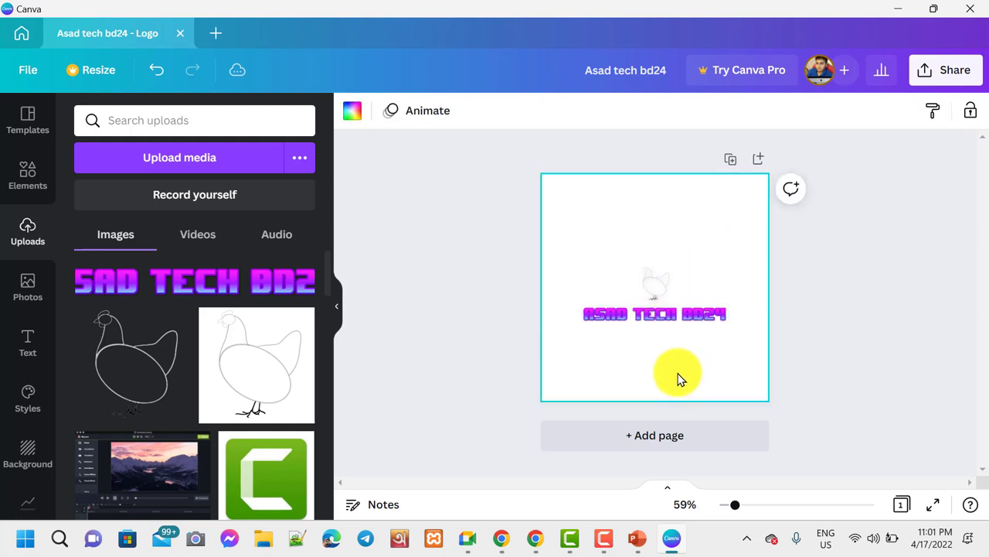
# - Enlarge the hen drawing above the text art, then delete it from the logo
pyautogui.click(667, 294)
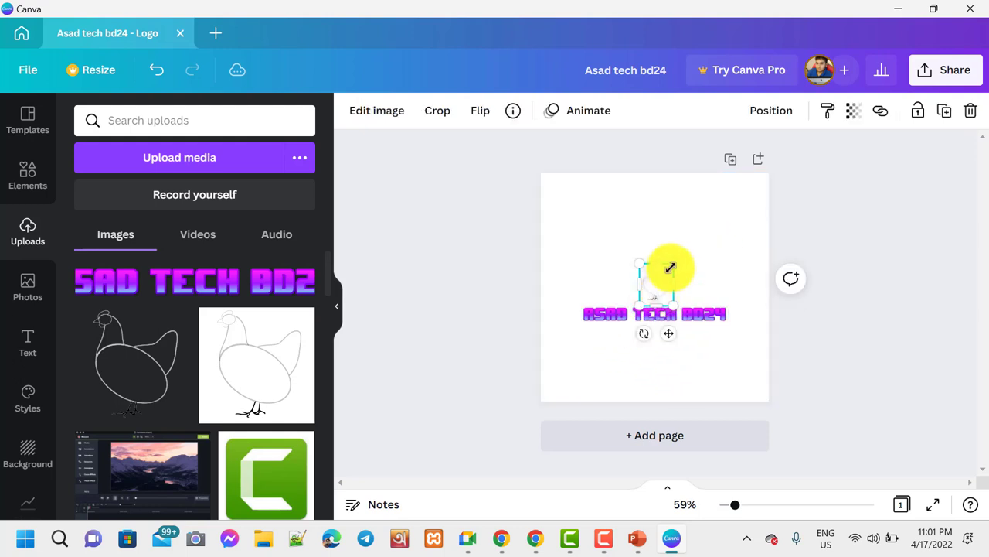
pyautogui.moveTo(673, 263); pyautogui.dragTo(702, 243)
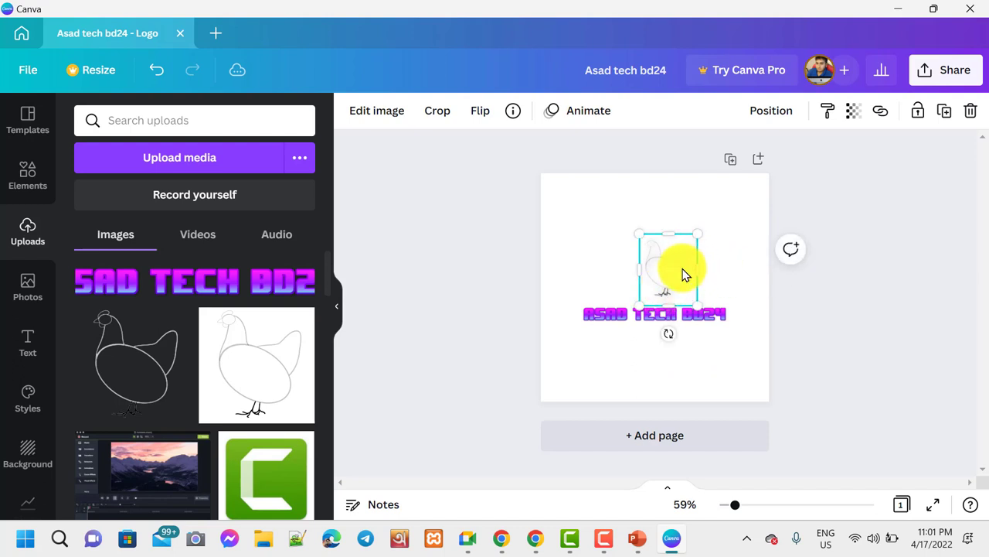
pyautogui.click(973, 112)
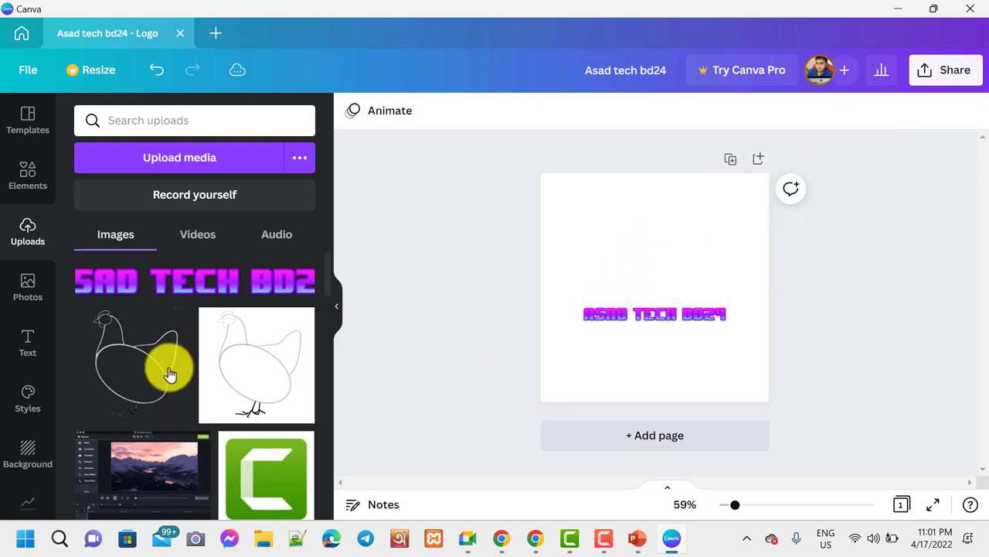
# - Add the round ASAD TECH BD24 badge from the uploaded images and shrink it to sit just above the text art
pyautogui.scroll(-2, 169, 373)
pyautogui.scroll(-10, 168, 372)
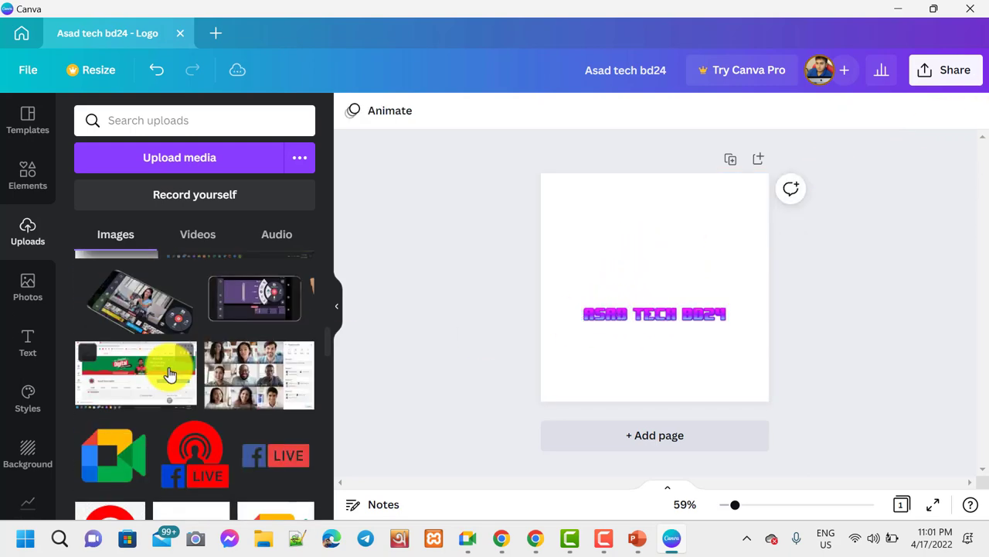
pyautogui.scroll(-8, 167, 369)
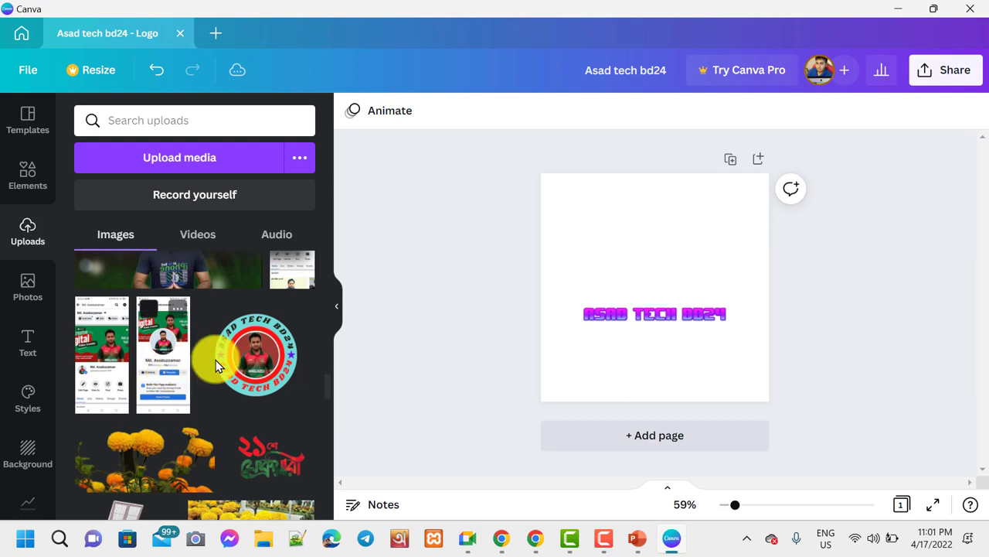
pyautogui.click(270, 357)
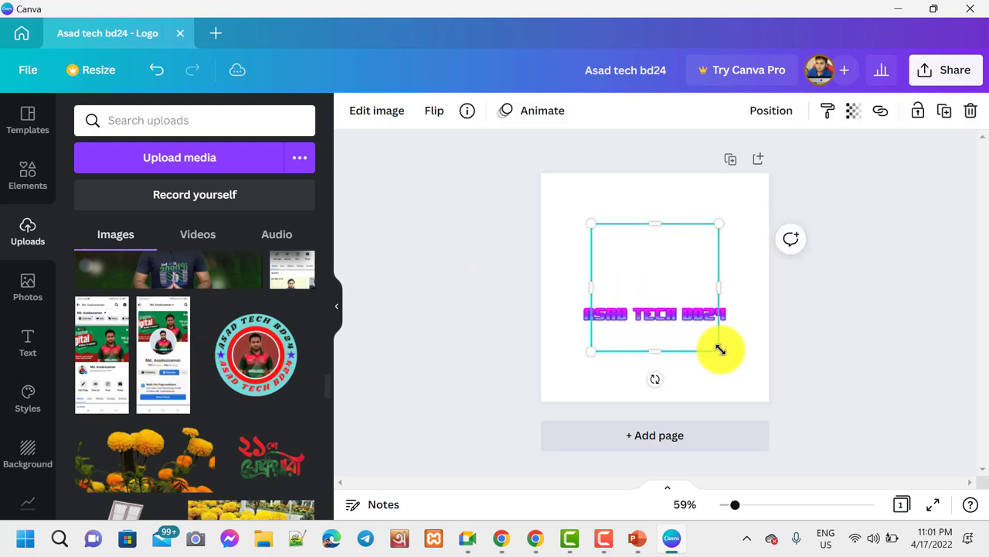
pyautogui.moveTo(709, 338); pyautogui.dragTo(642, 287)
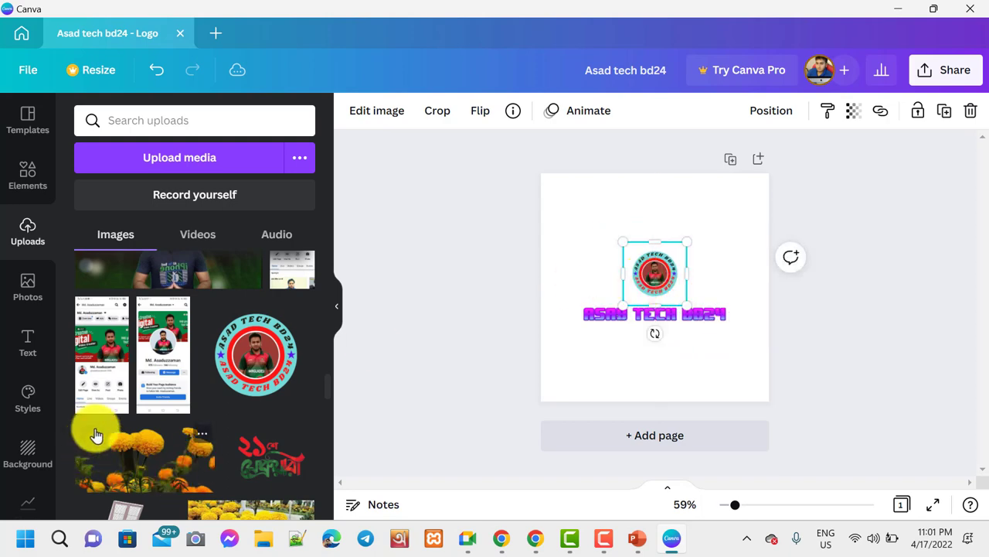
# - Add the uploaded cutout portrait in the red and green Bangladesh jersey and place it in the logo's upper-left corner
pyautogui.scroll(-10, 211, 389)
pyautogui.scroll(-10, 214, 390)
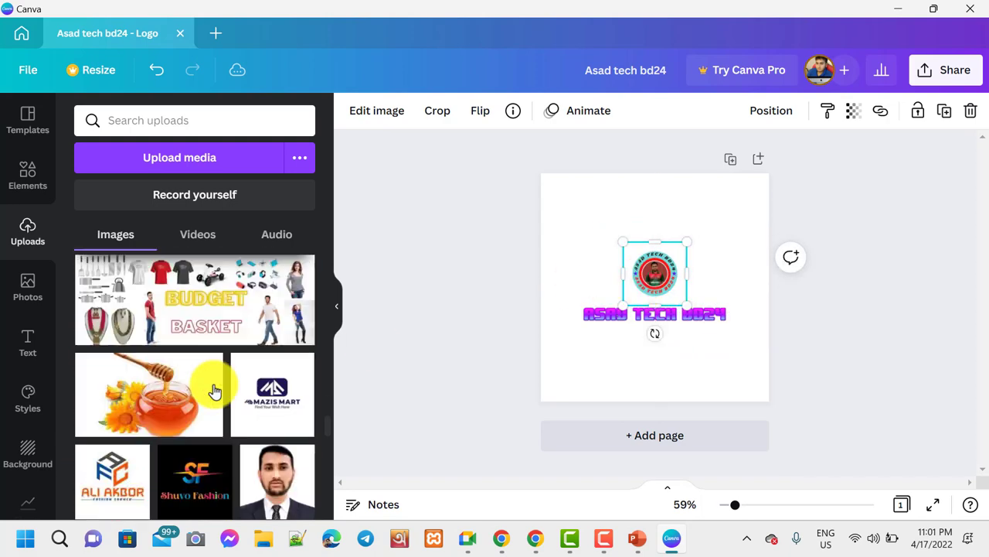
pyautogui.scroll(-10, 214, 390)
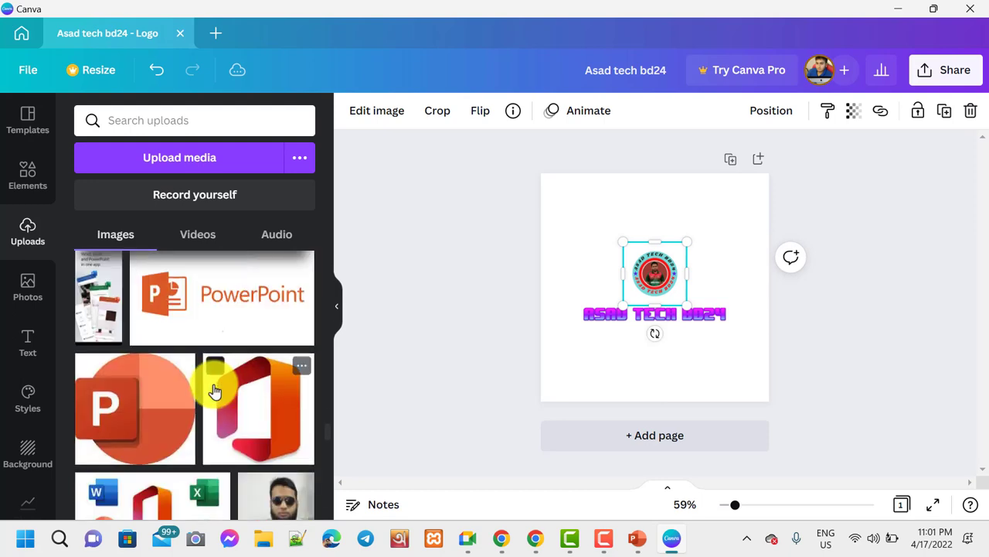
pyautogui.scroll(-10, 214, 385)
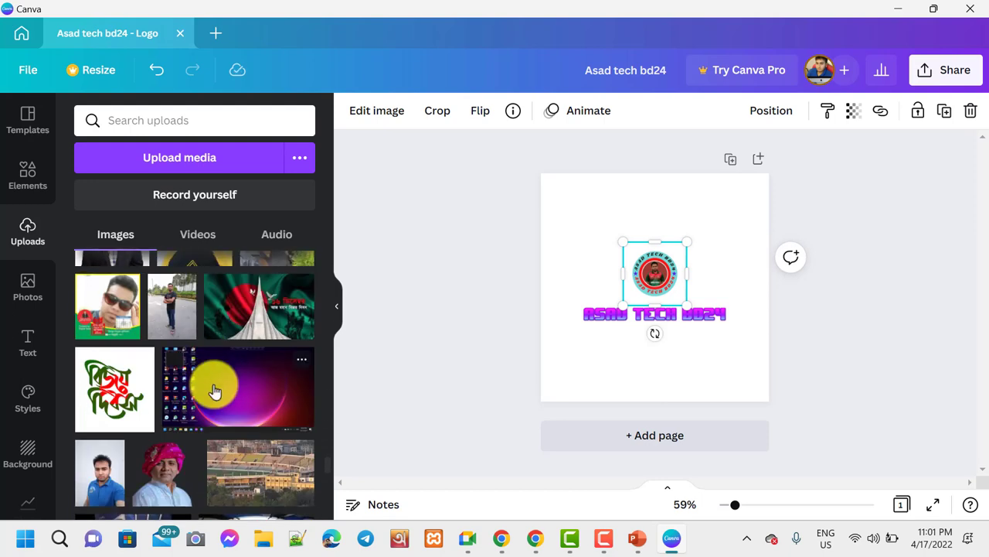
pyautogui.scroll(-10, 214, 385)
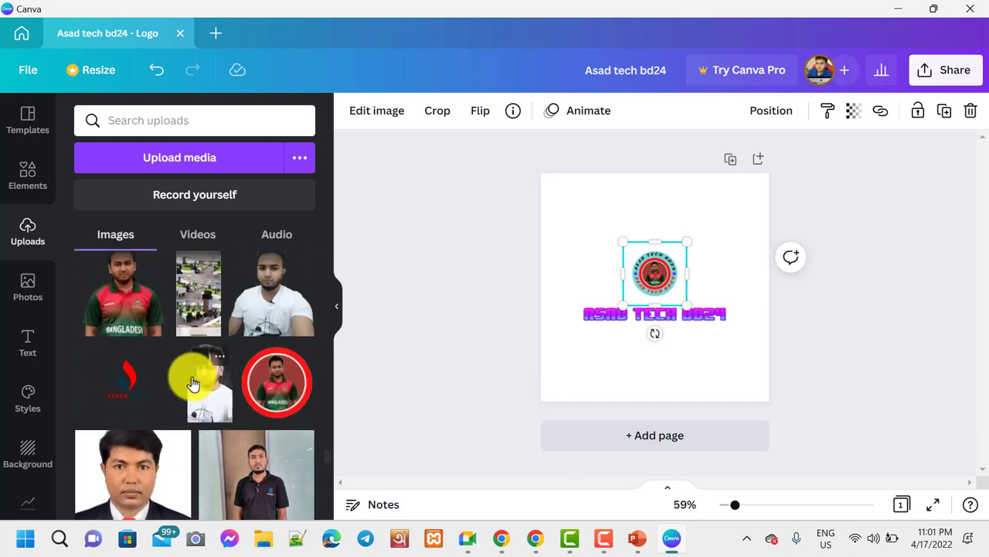
pyautogui.click(128, 309)
pyautogui.moveTo(661, 309); pyautogui.dragTo(610, 245)
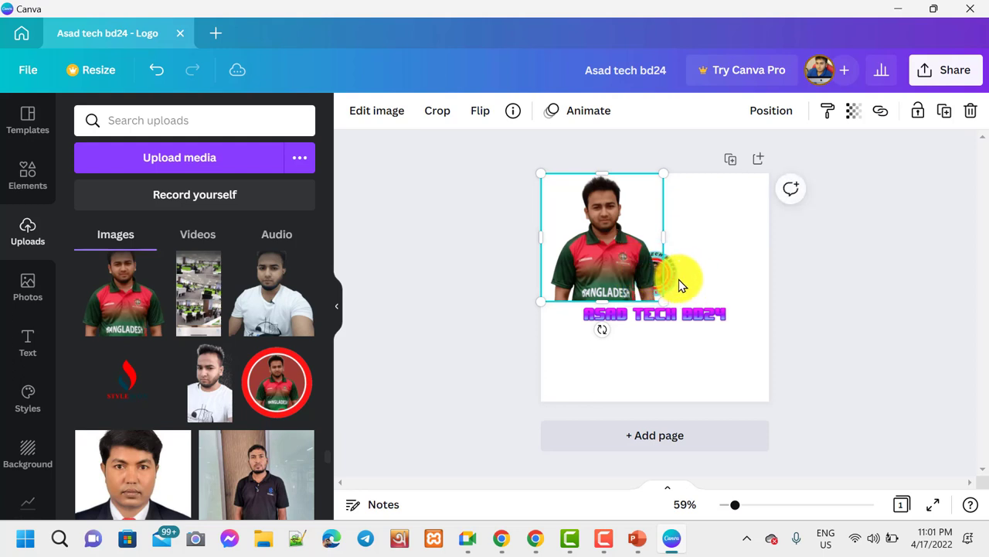
# - Move the round badge to the bottom of the logo and centre the jersey portrait above the text art
pyautogui.click(676, 284)
pyautogui.moveTo(671, 289); pyautogui.dragTo(680, 384)
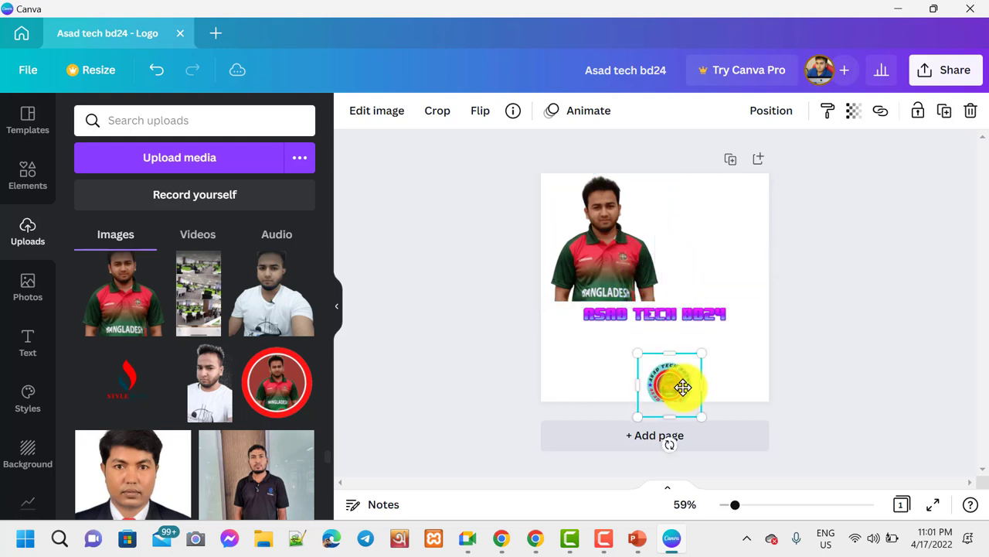
pyautogui.click(580, 248)
pyautogui.moveTo(610, 248); pyautogui.dragTo(652, 260)
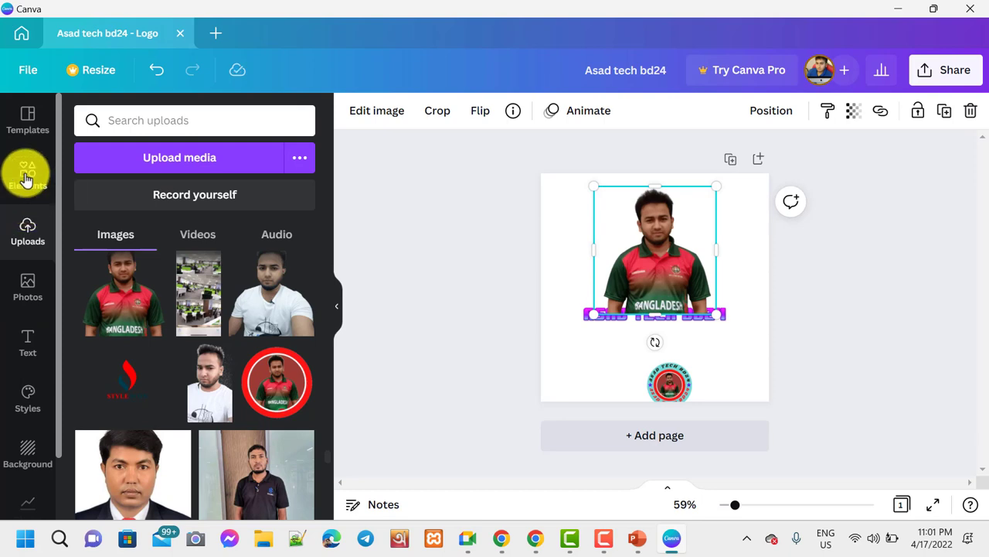
# - Open the elements library, check the Google Meet call, and return to Canva
pyautogui.click(27, 174)
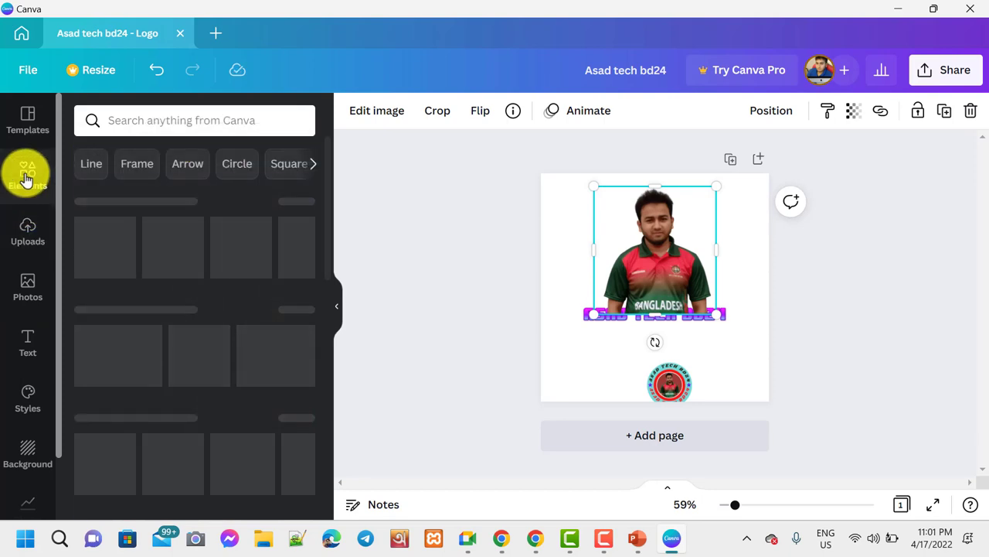
pyautogui.click(468, 538)
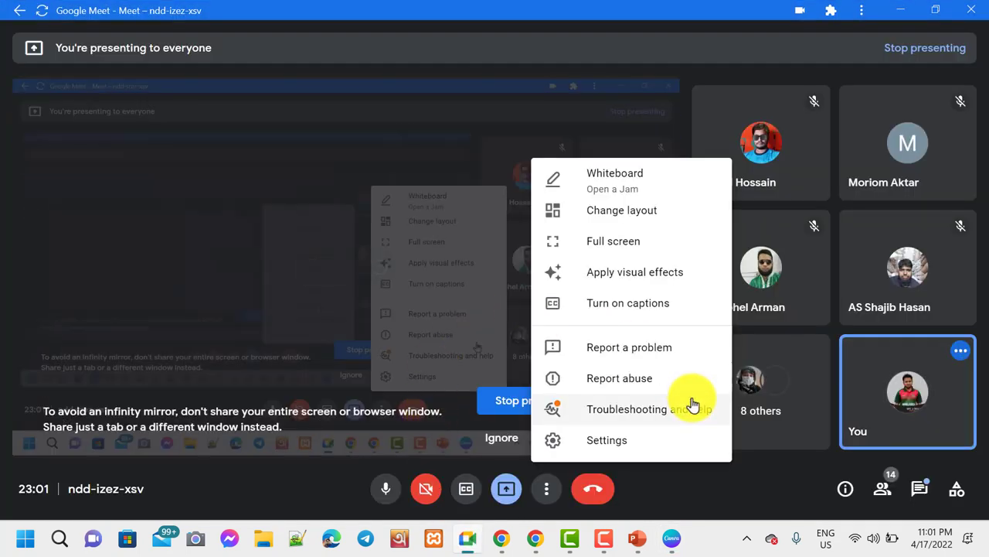
pyautogui.click(541, 498)
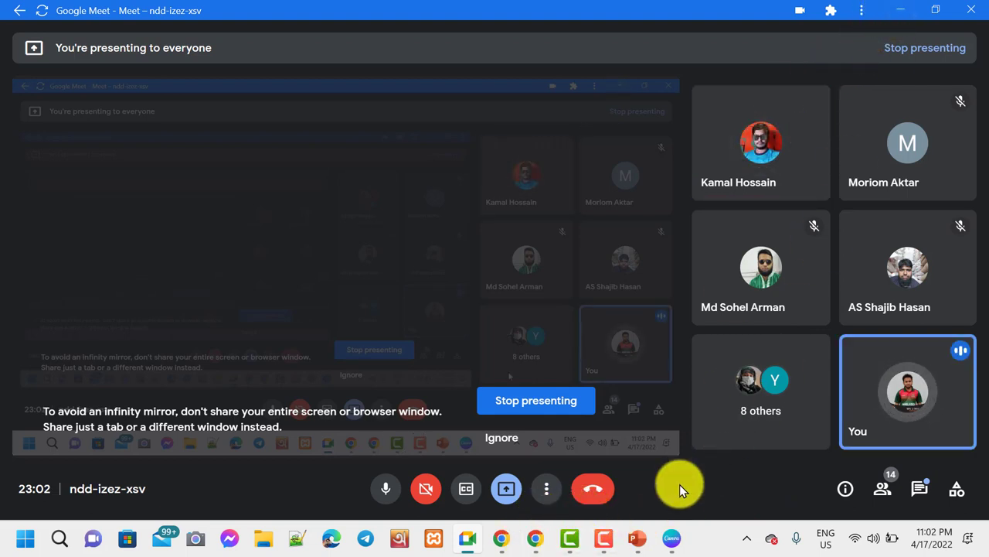
pyautogui.click(666, 541)
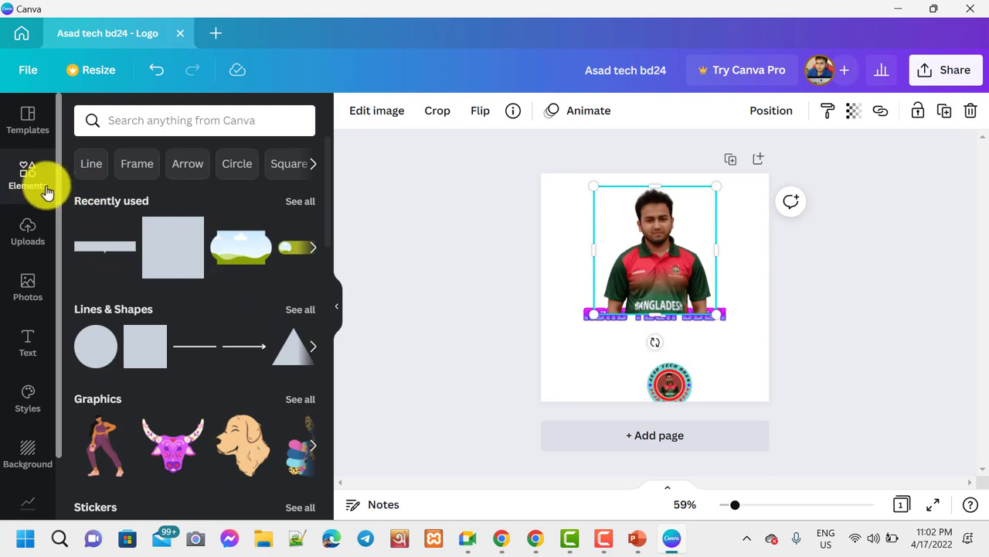
# - Add the circular frame with a thick outer ring from the full Frames collection and place it at the logo's upper left
pyautogui.scroll(-4, 156, 318)
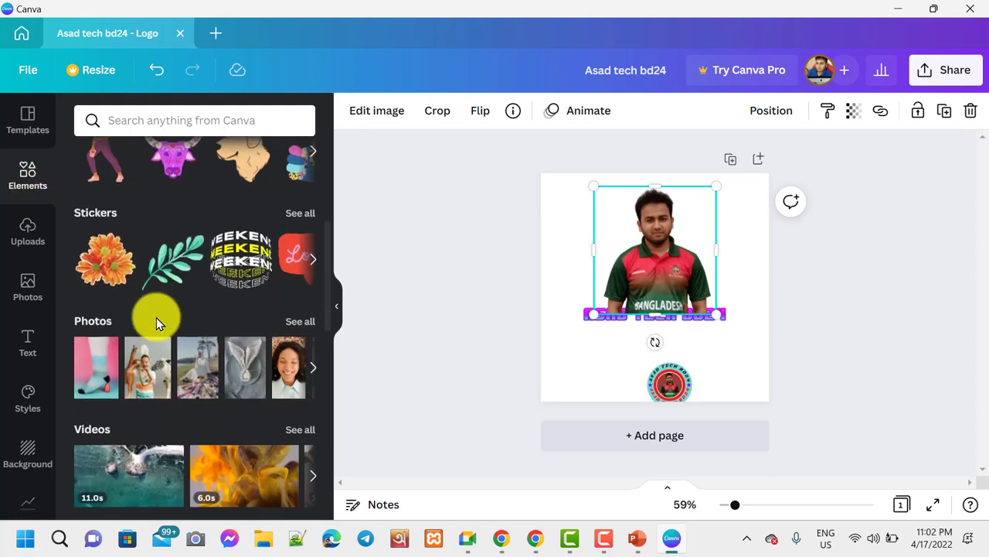
pyautogui.scroll(-10, 156, 317)
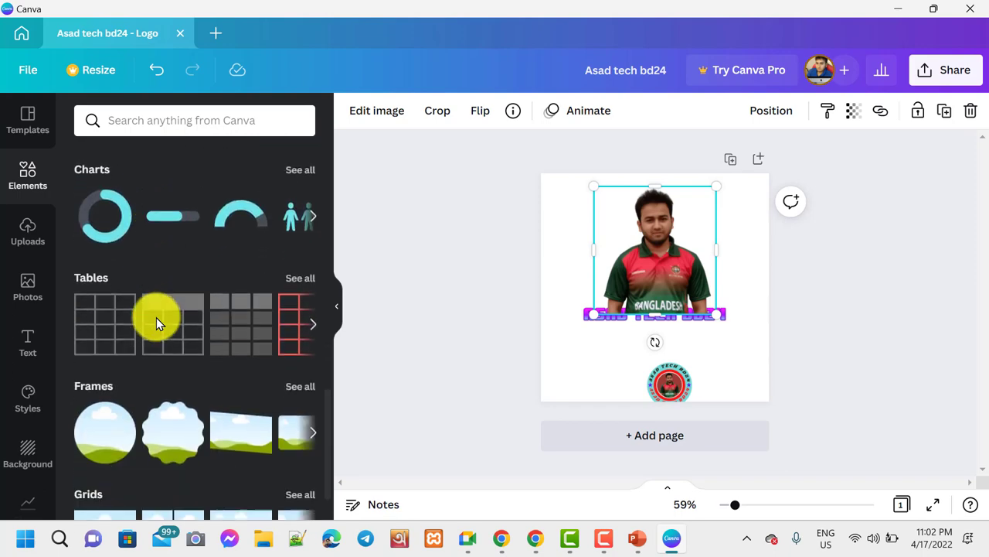
pyautogui.scroll(-1, 156, 317)
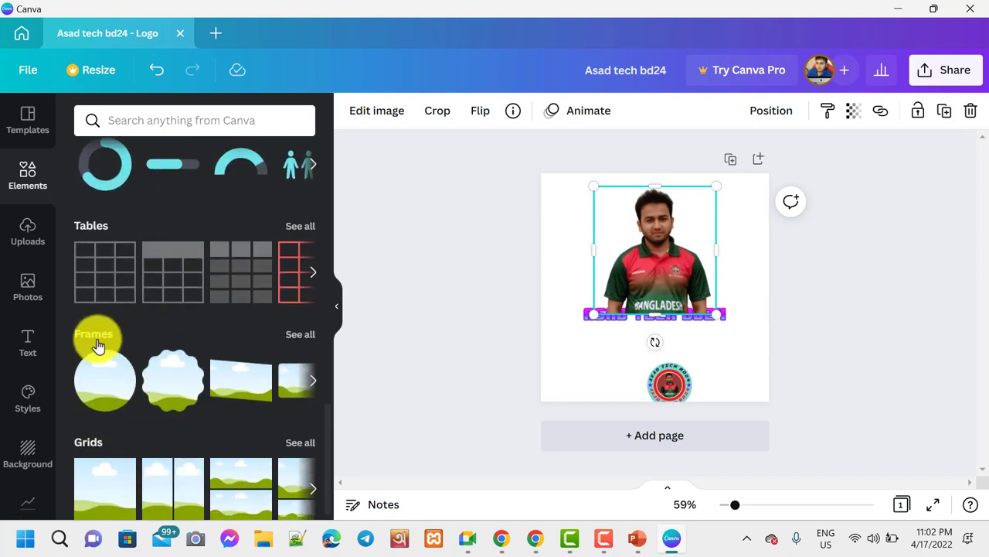
pyautogui.click(299, 335)
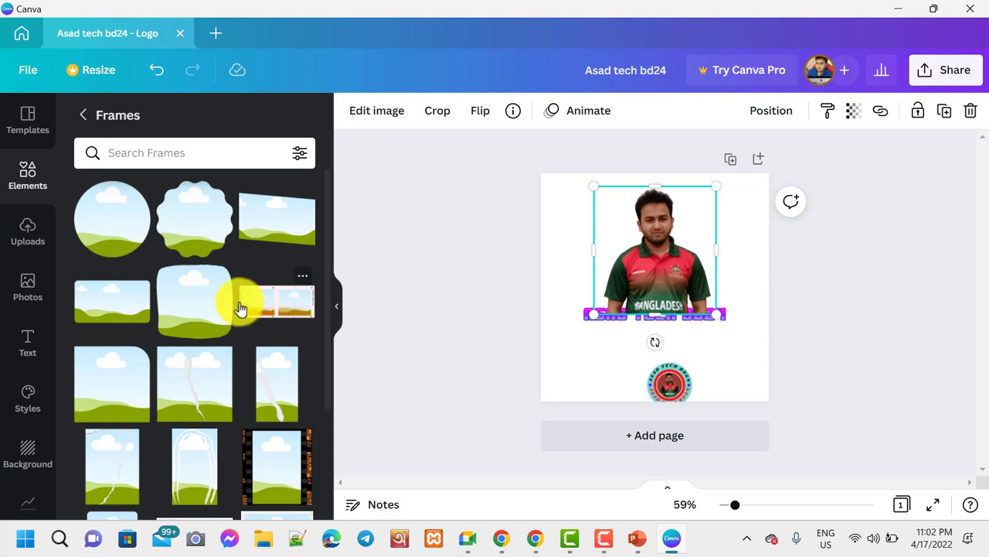
pyautogui.scroll(-6, 216, 317)
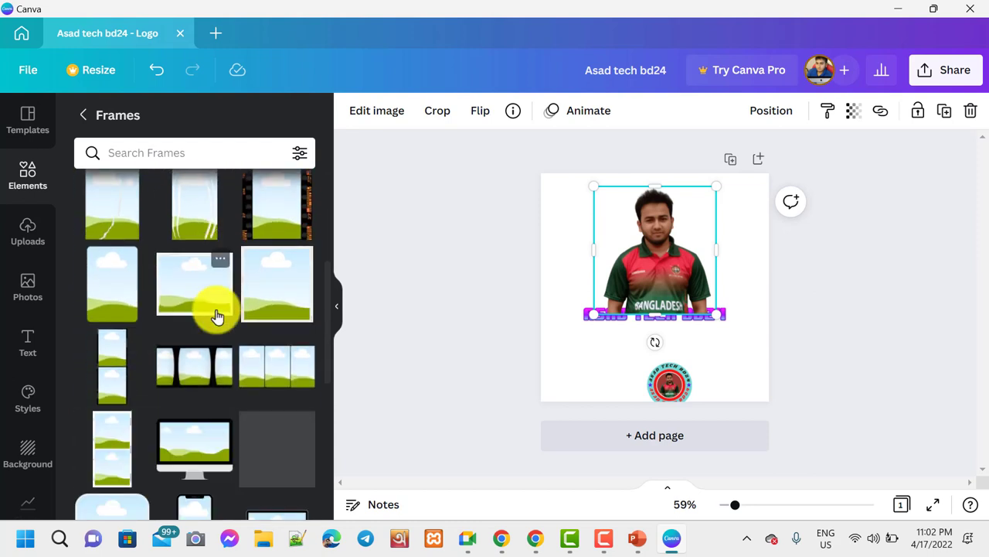
pyautogui.scroll(-1, 217, 317)
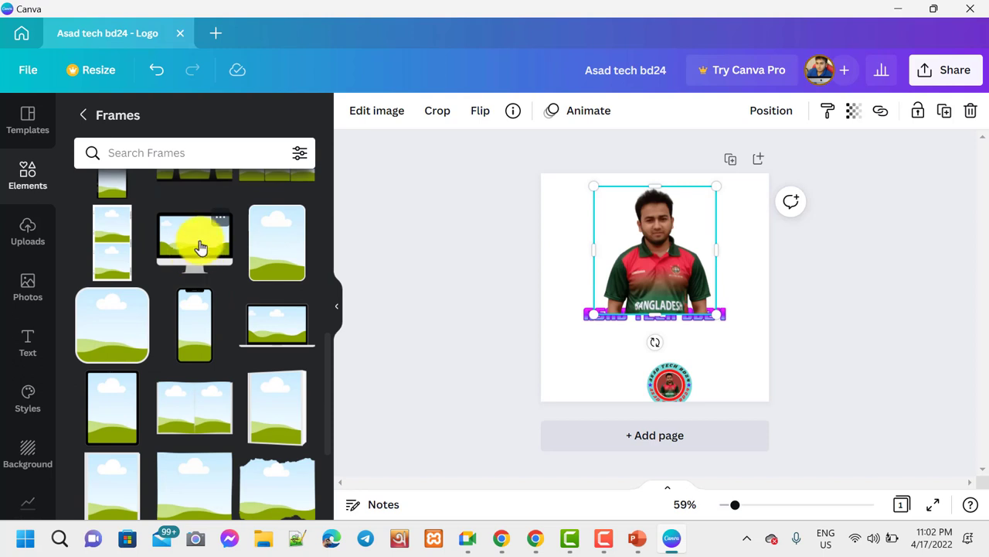
pyautogui.scroll(-10, 278, 338)
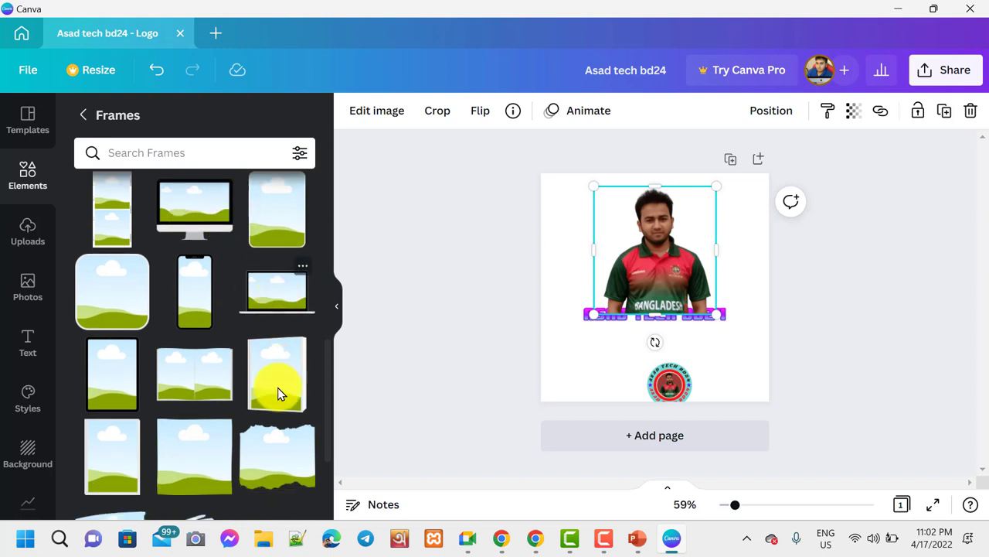
pyautogui.scroll(-5, 257, 398)
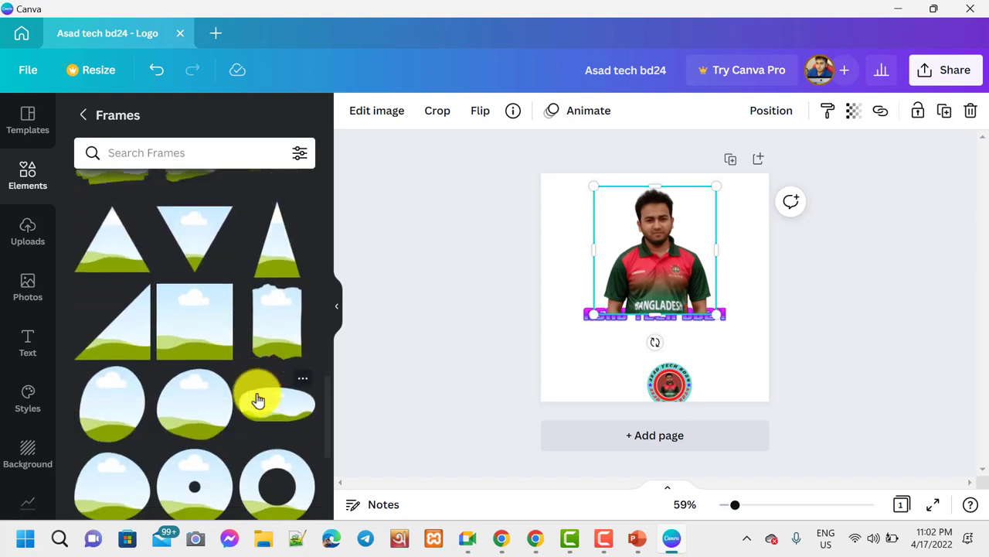
pyautogui.scroll(-5, 186, 361)
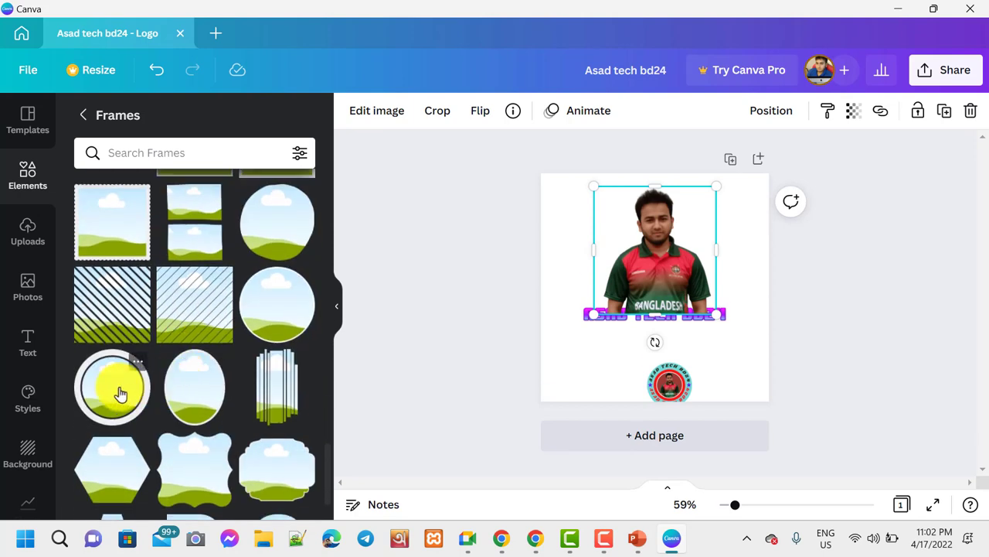
pyautogui.click(120, 394)
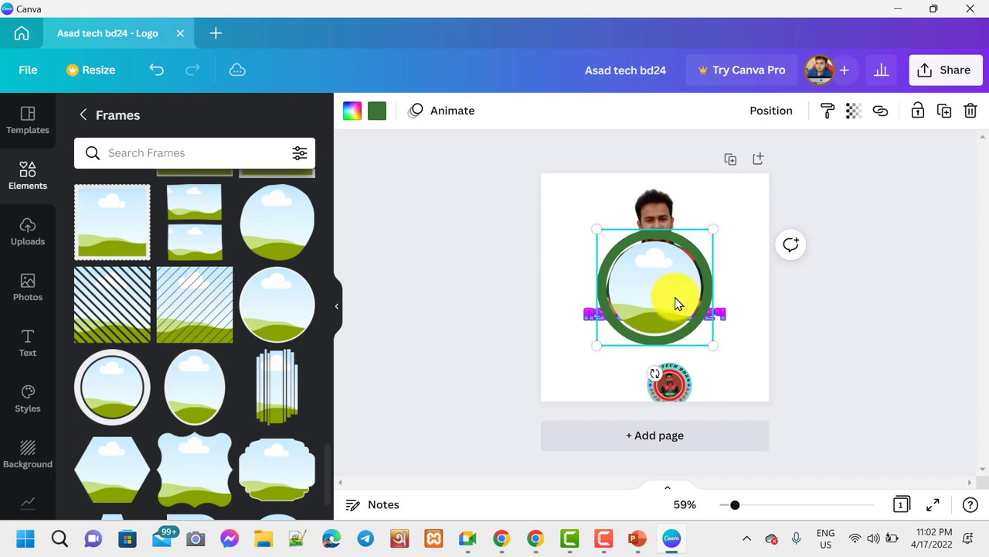
pyautogui.moveTo(675, 303); pyautogui.dragTo(592, 249)
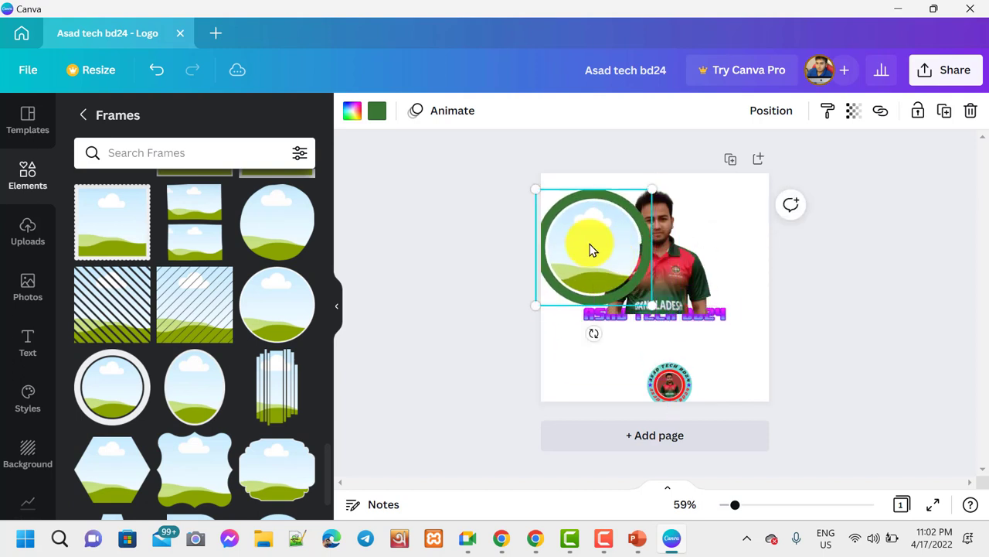
# - Place the jersey portrait inside the green circular frame, shrink the frame and centre it just above the ASAD TECH BD24 text art
pyautogui.moveTo(682, 277); pyautogui.dragTo(736, 278)
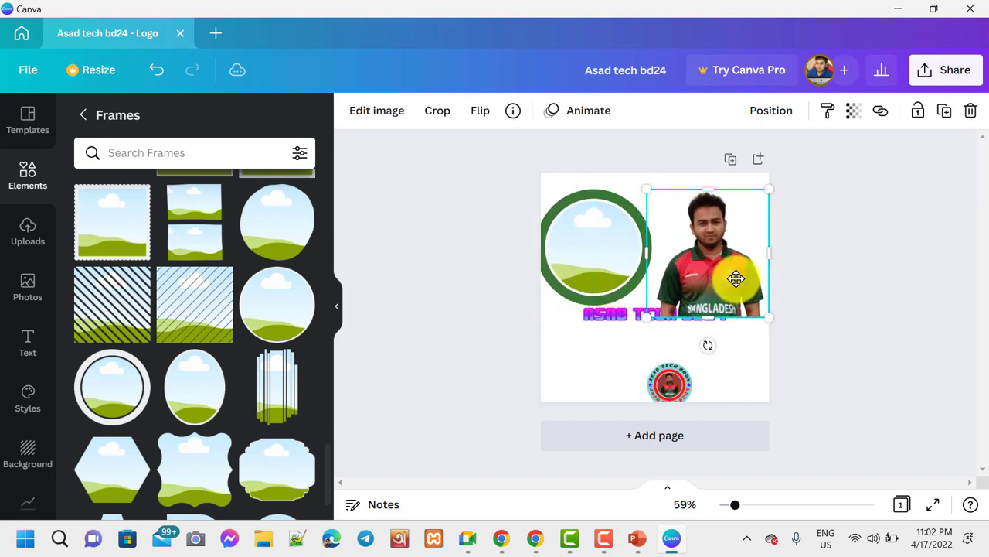
pyautogui.moveTo(607, 259); pyautogui.dragTo(614, 252)
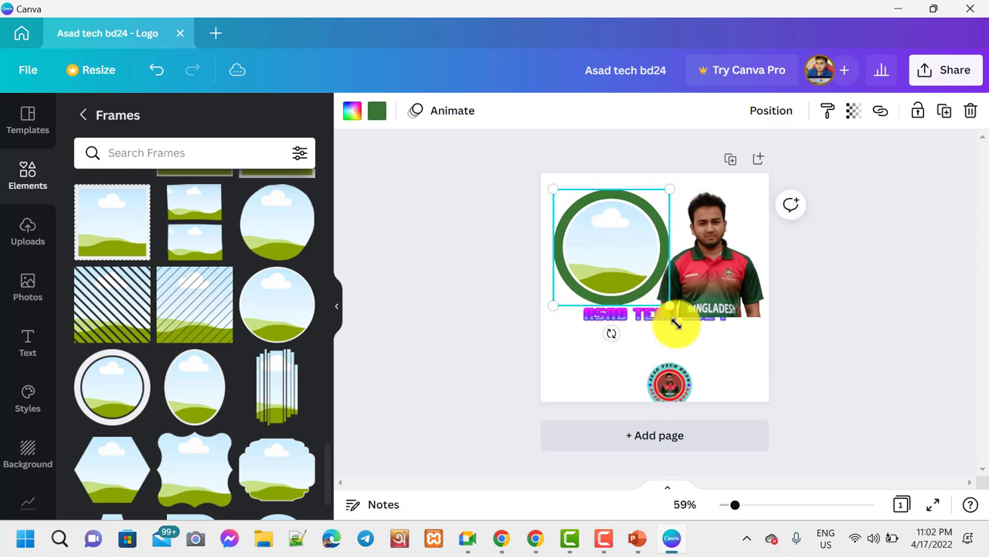
pyautogui.click(733, 275)
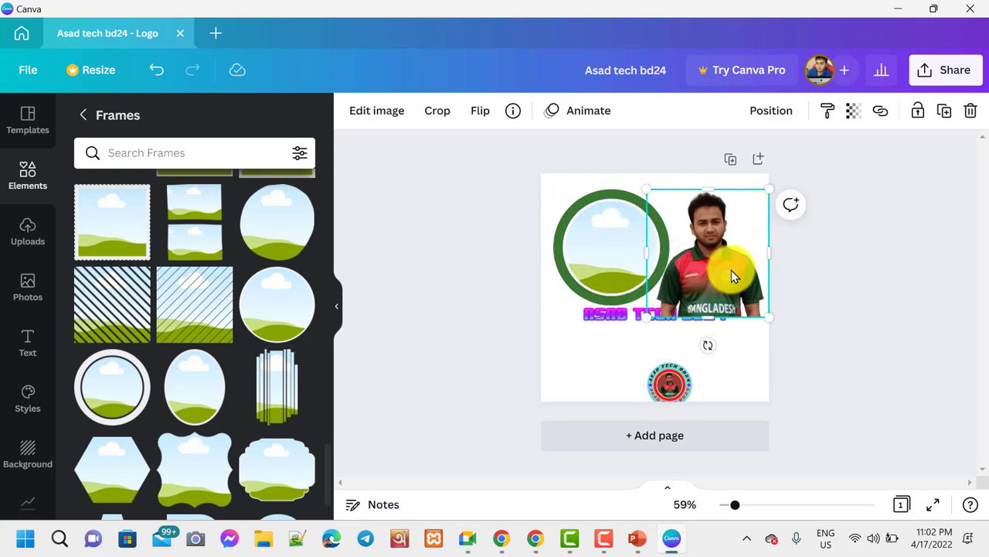
pyautogui.moveTo(732, 273); pyautogui.dragTo(668, 257)
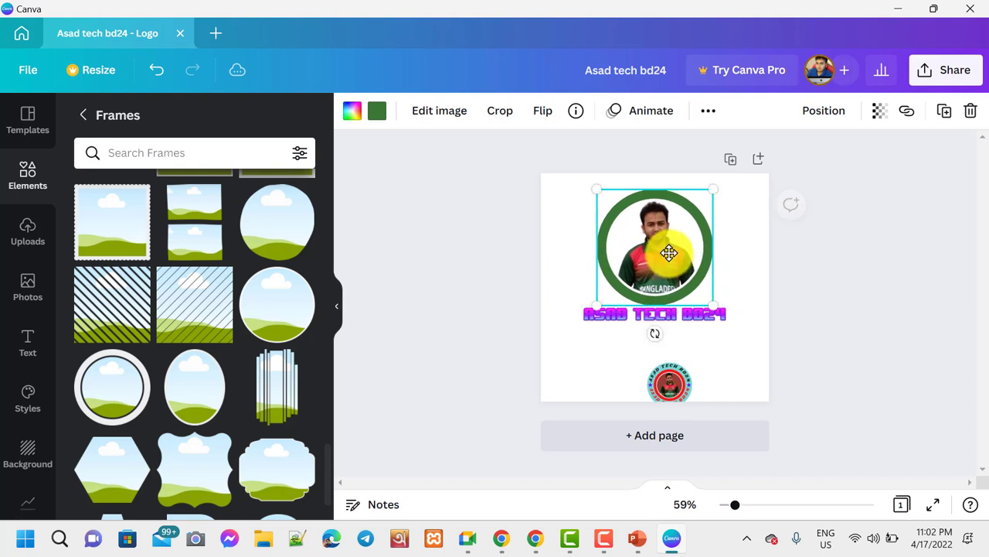
pyautogui.moveTo(708, 298); pyautogui.dragTo(654, 271)
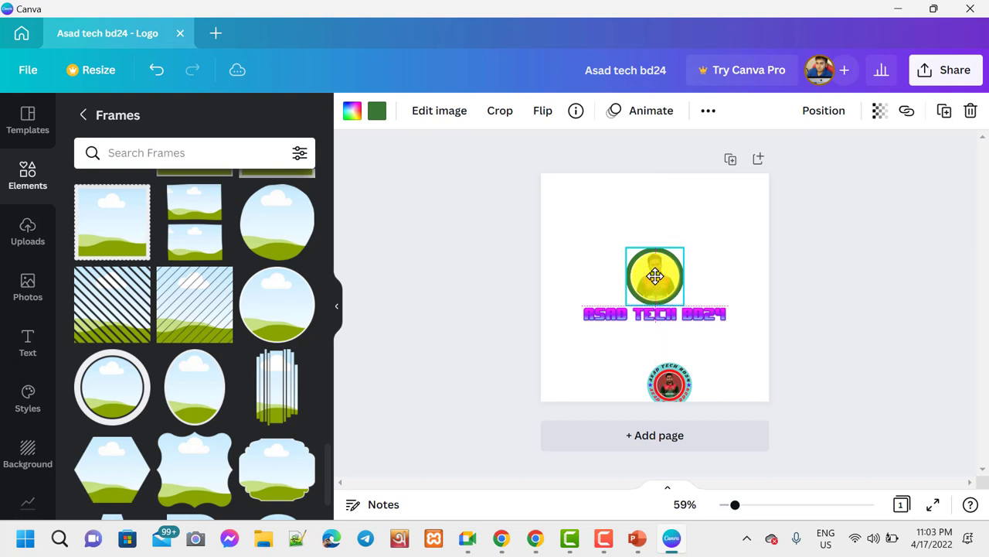
pyautogui.click(719, 325)
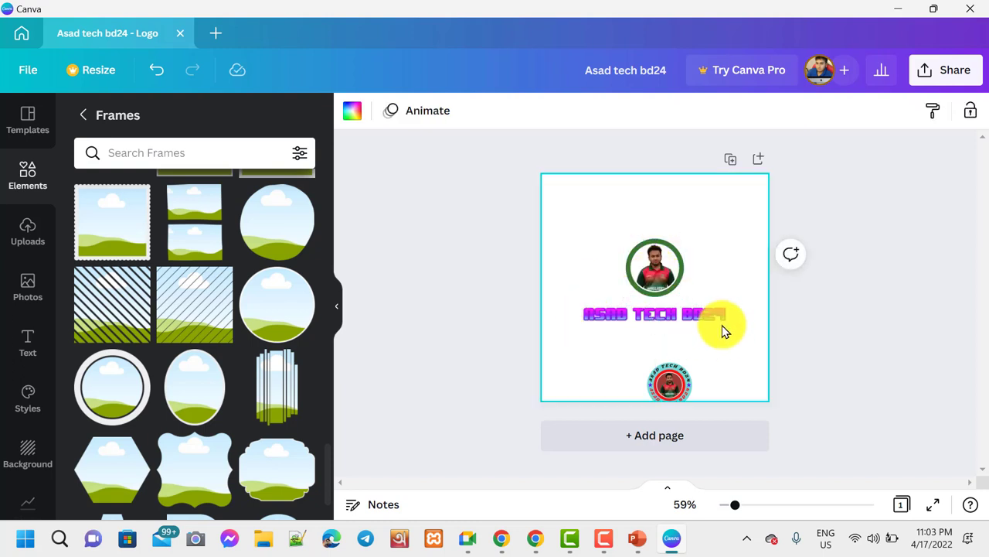
pyautogui.click(705, 319)
pyautogui.press('Delete')
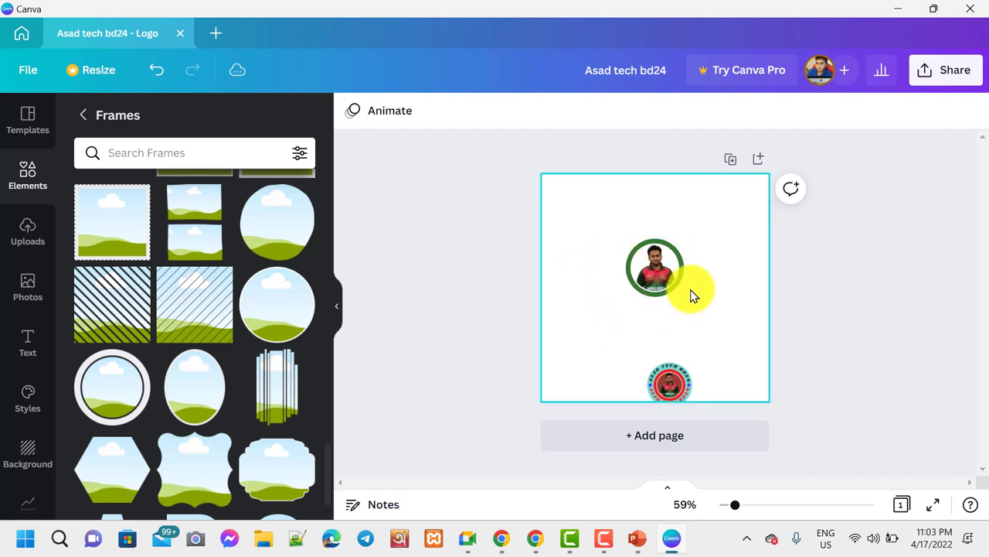
pyautogui.click(673, 387)
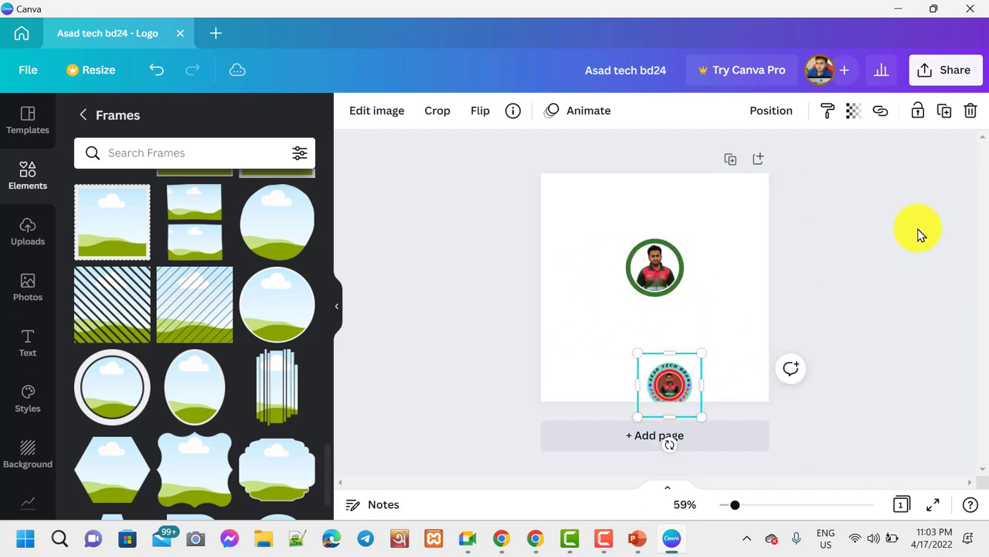
pyautogui.click(972, 113)
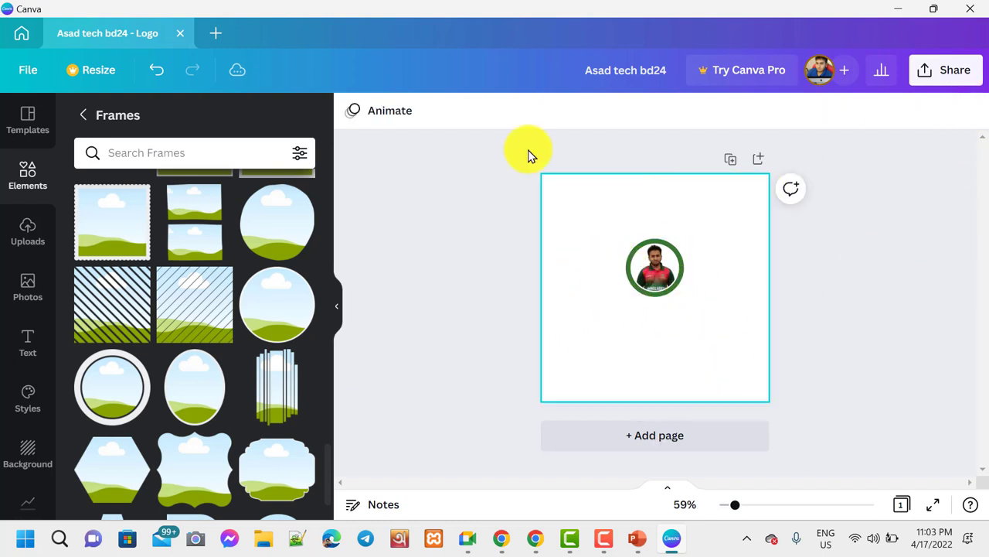
pyautogui.click(157, 81)
# - Delete the round badge below the ASAD TECH BD24 text art
pyautogui.click(645, 394)
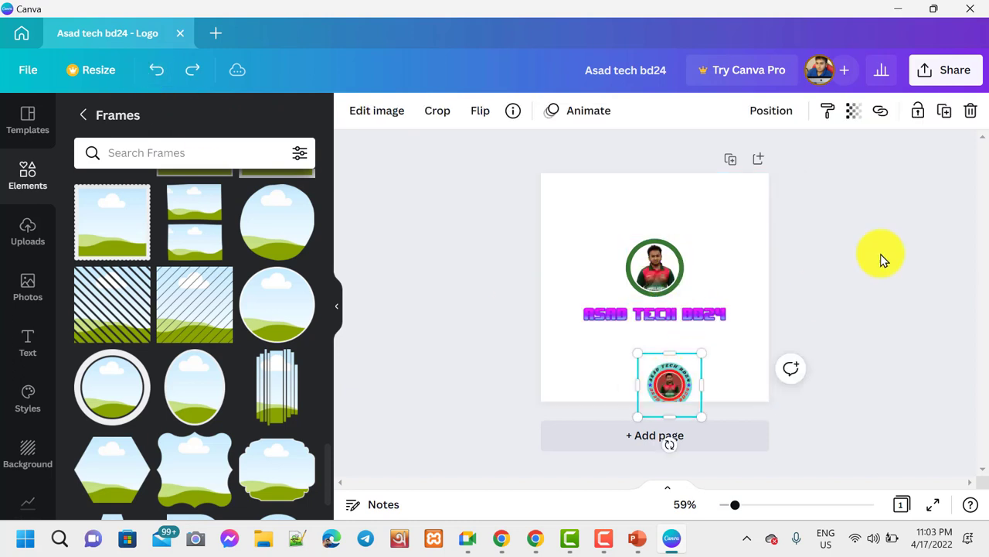
pyautogui.click(972, 115)
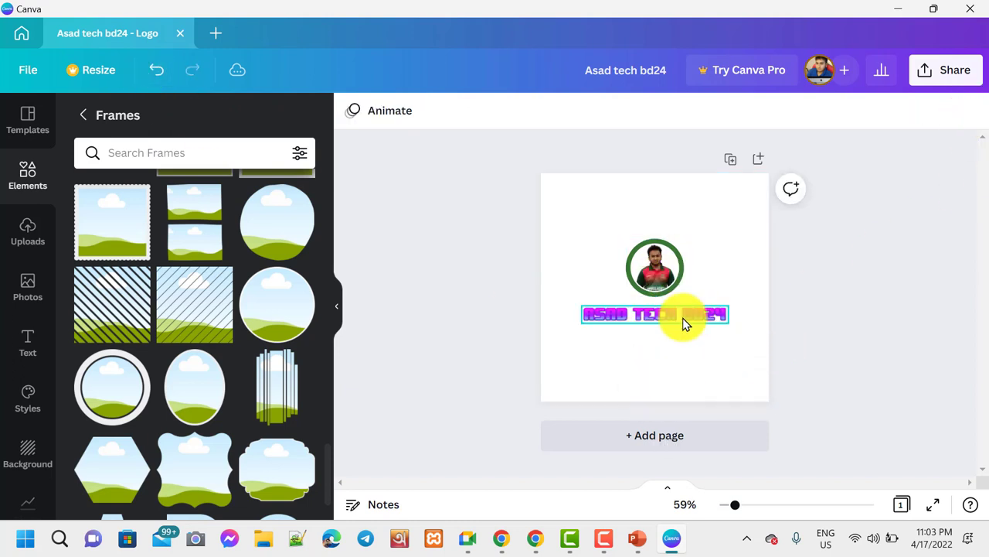
# - Try the dark green and near-black photo colours as the logo's background
pyautogui.click(663, 363)
pyautogui.click(351, 122)
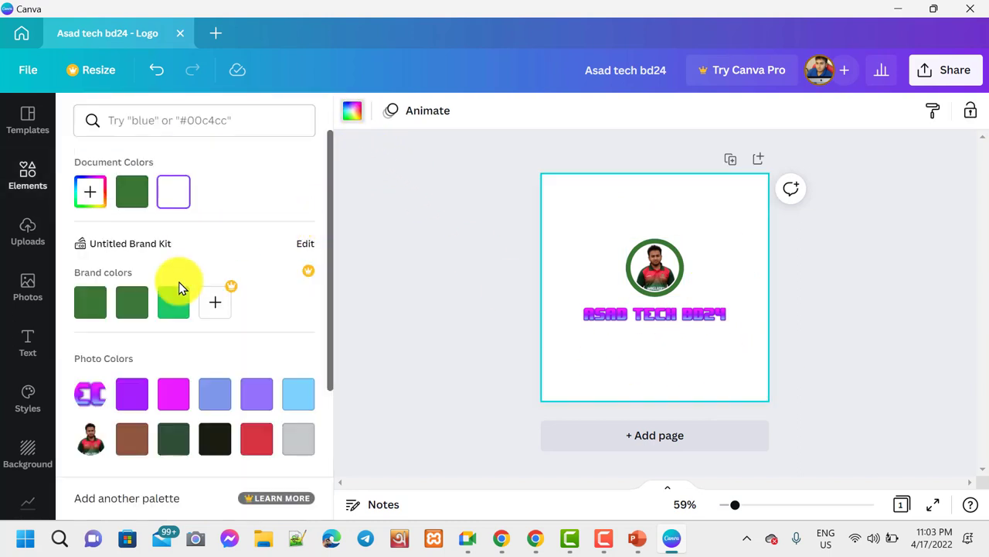
pyautogui.click(181, 440)
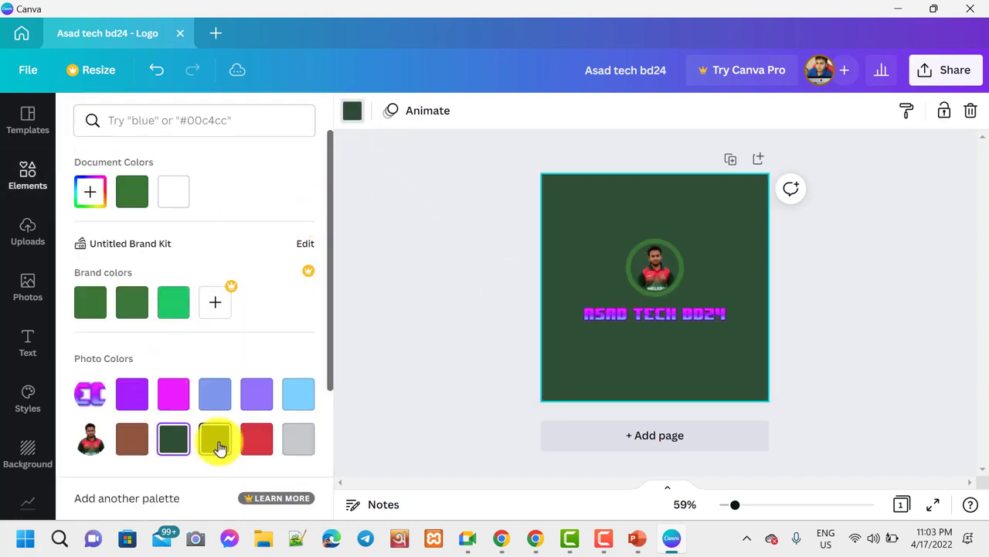
pyautogui.click(215, 442)
pyautogui.click(661, 271)
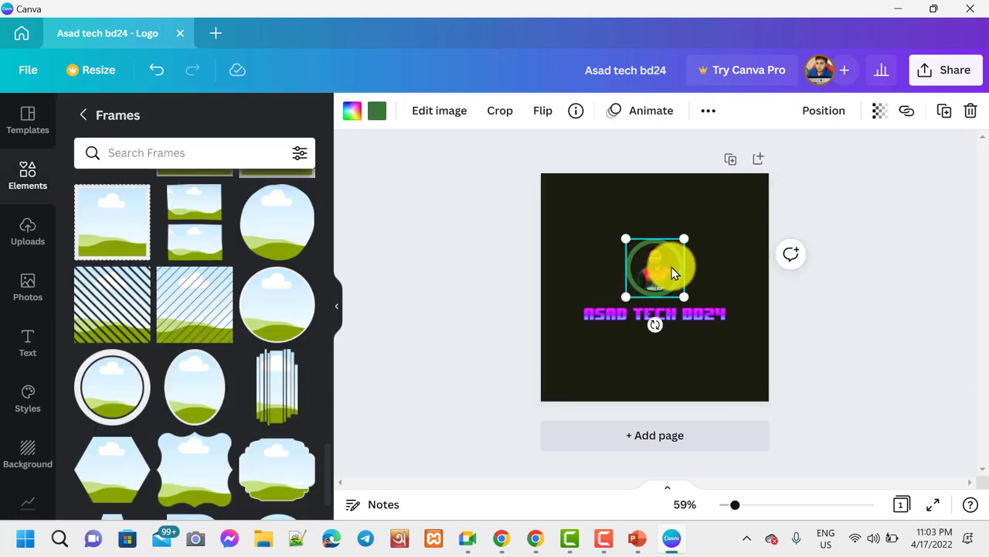
pyautogui.click(584, 369)
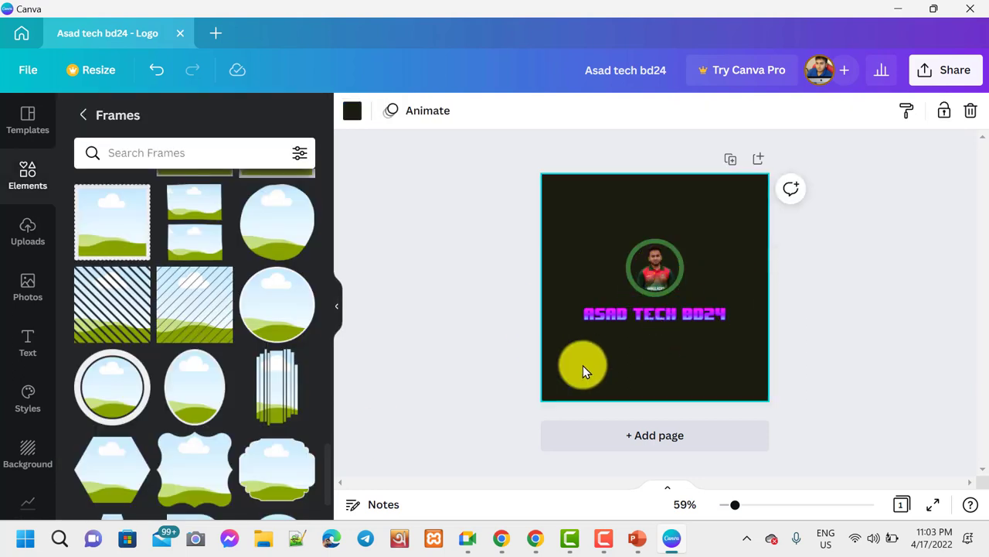
# - Try purple, red and light orange for the logo's background and settle on the default yellow
pyautogui.click(351, 116)
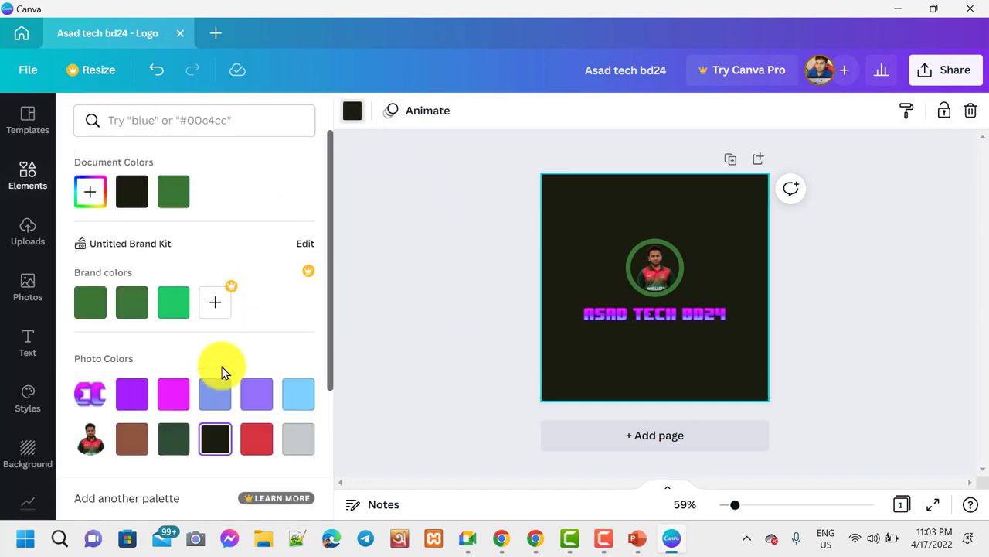
pyautogui.click(262, 399)
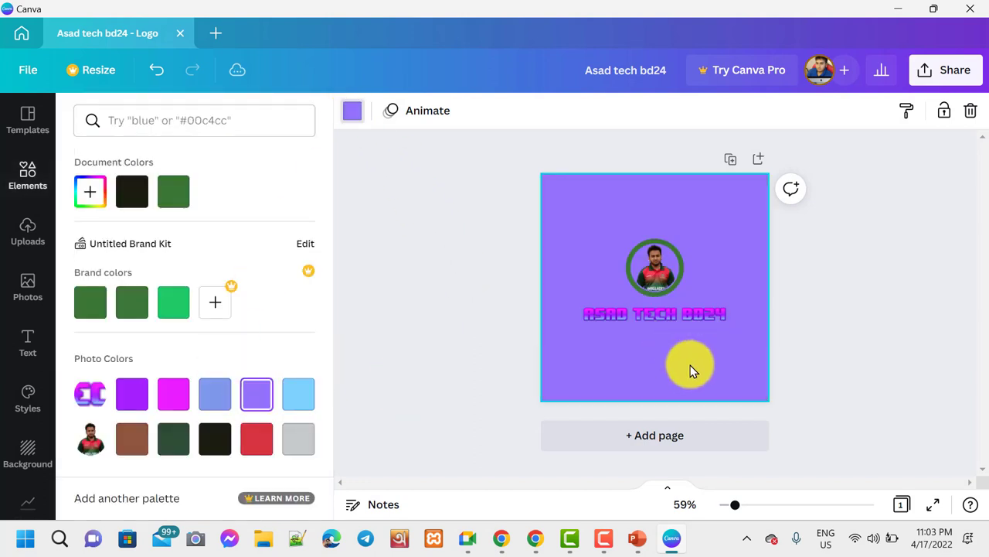
pyautogui.click(257, 439)
pyautogui.scroll(-3, 258, 442)
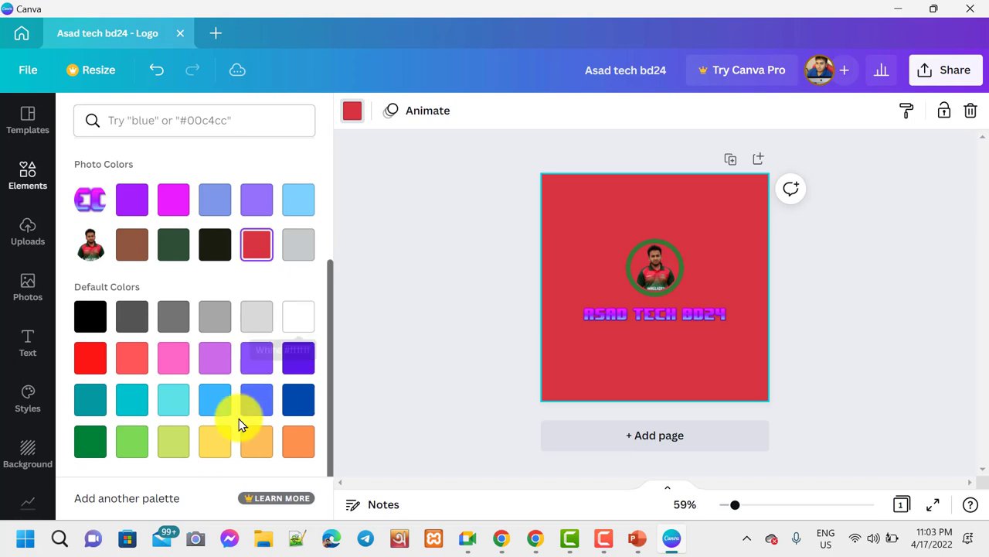
pyautogui.click(256, 414)
pyautogui.click(255, 445)
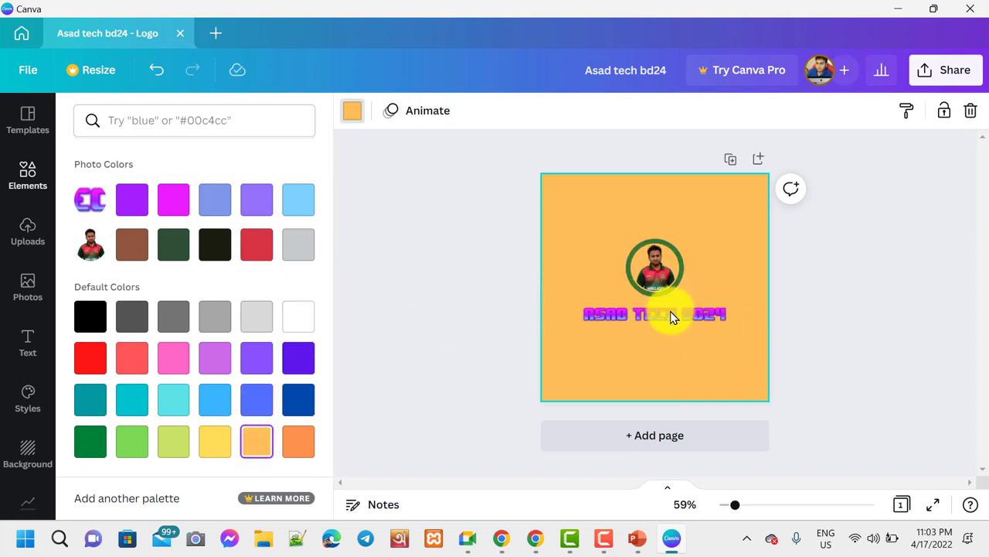
pyautogui.click(214, 442)
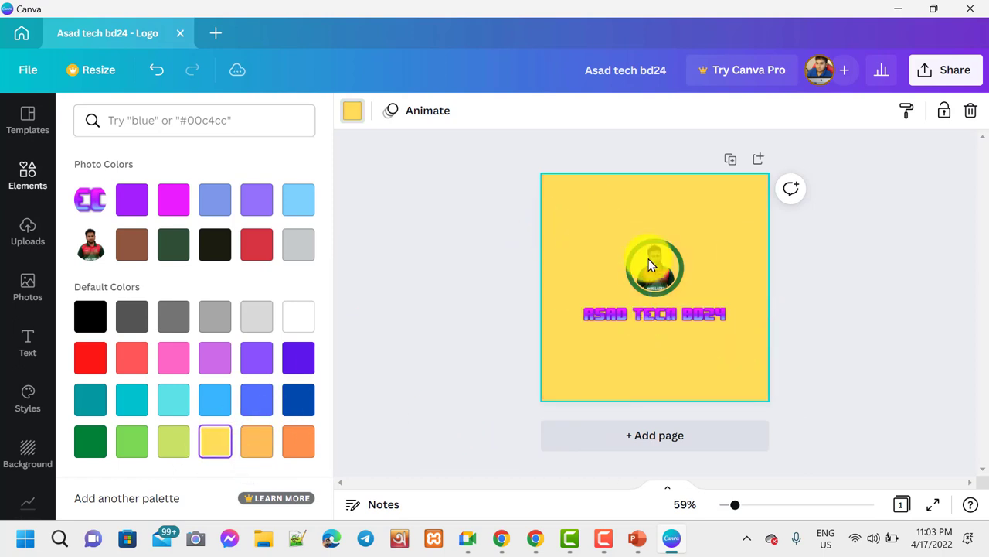
# - Nudge the ASAD TECH BD24 text art slightly up towards the framed portrait
pyautogui.click(671, 317)
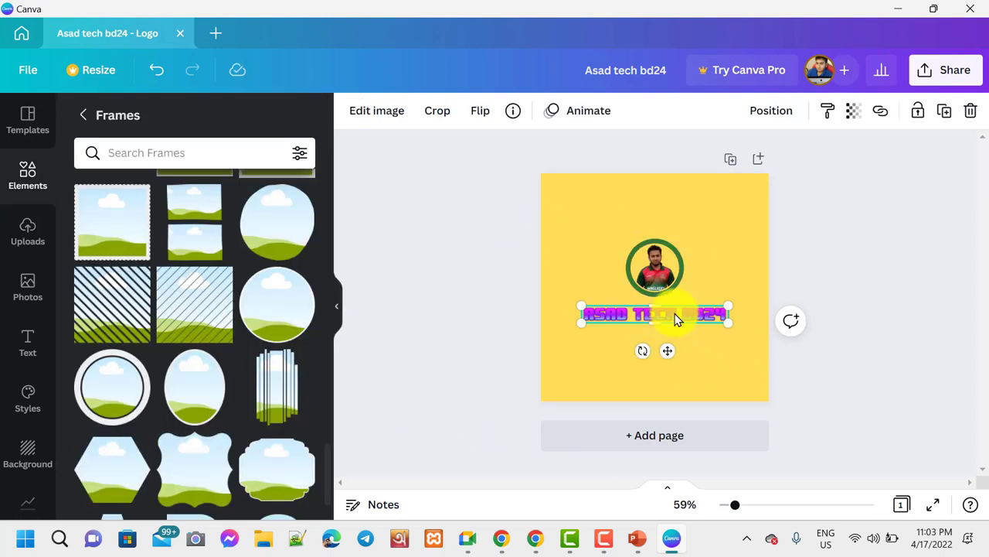
pyautogui.moveTo(677, 311); pyautogui.dragTo(677, 309)
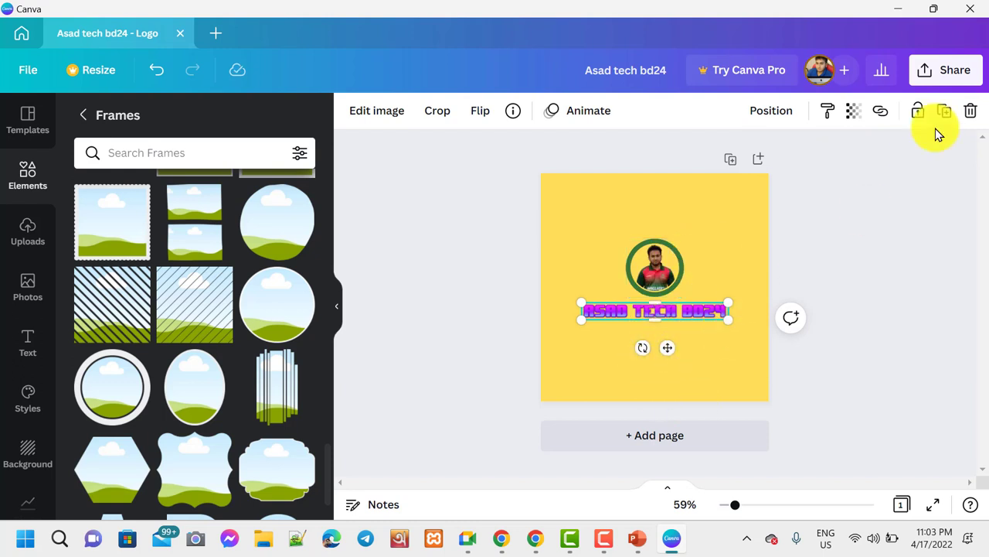
# - Download the finished logo as a 500 × 500 px PNG, save the file and dismiss the download confirmation
pyautogui.click(948, 82)
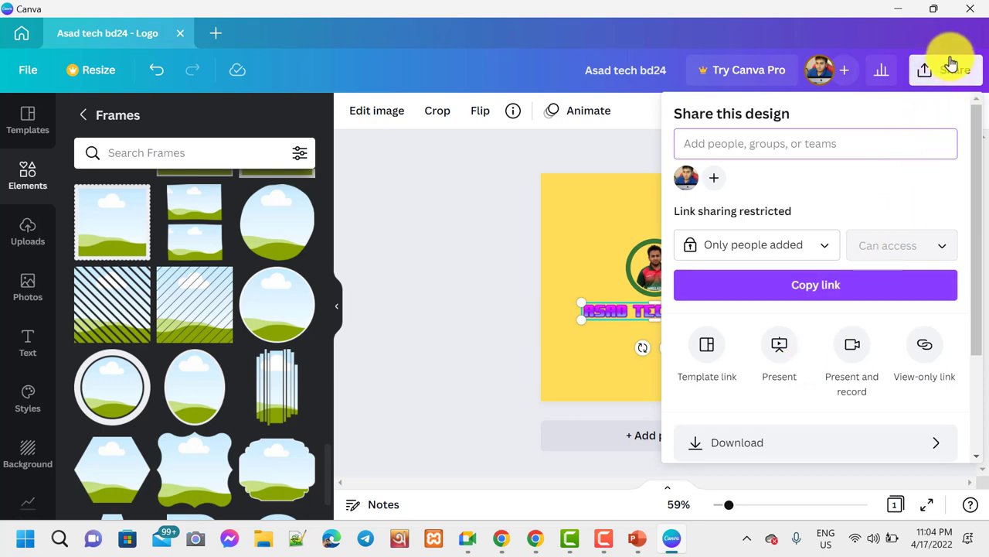
pyautogui.scroll(-2, 761, 351)
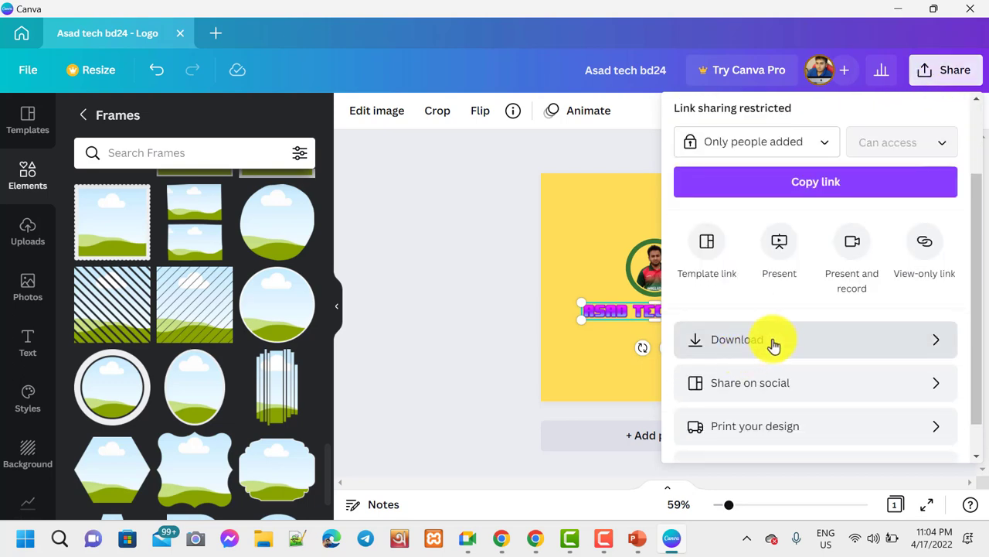
pyautogui.click(931, 341)
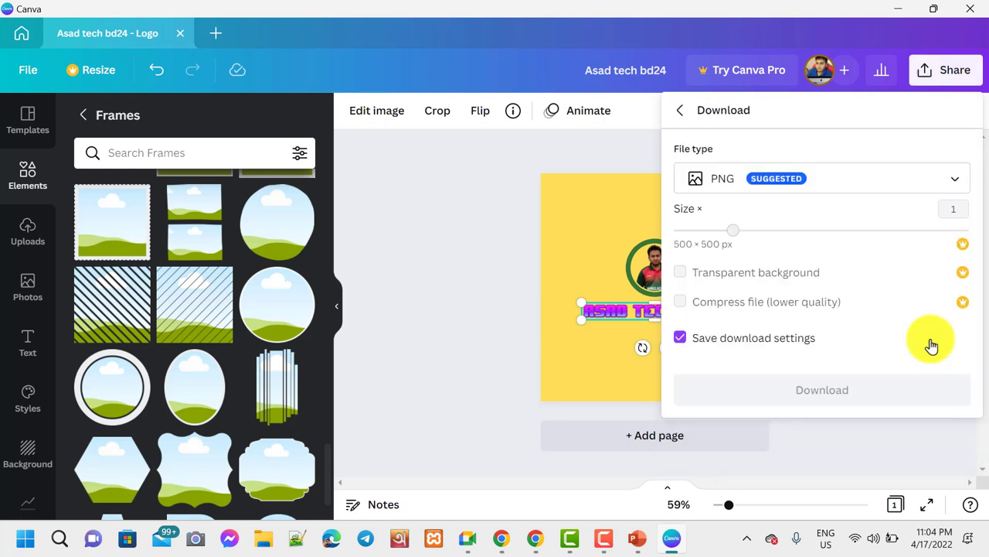
pyautogui.click(963, 186)
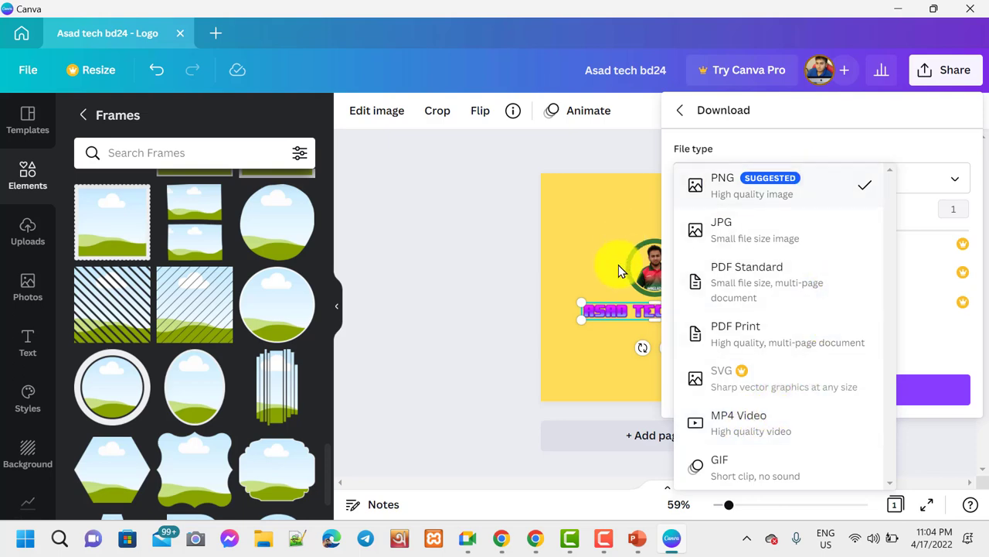
pyautogui.click(435, 274)
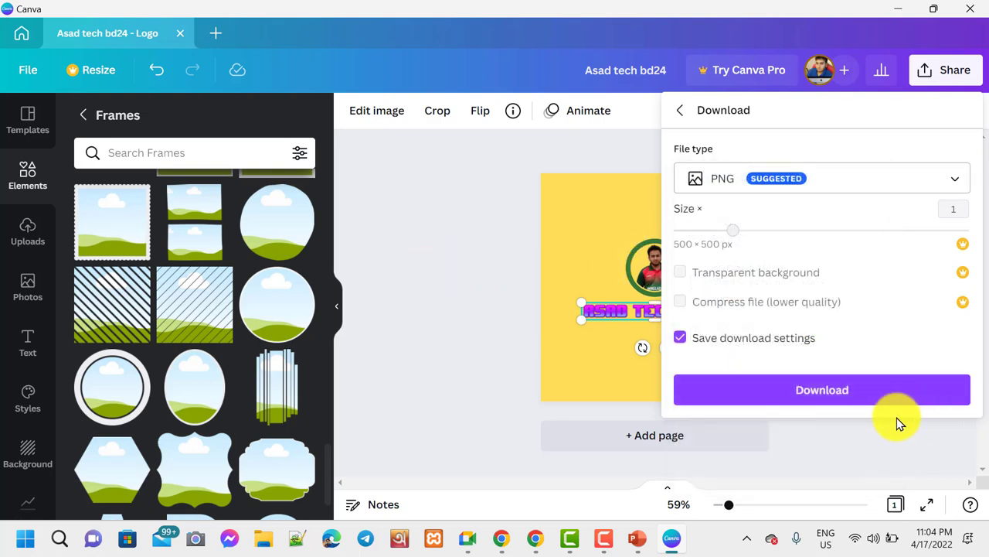
pyautogui.click(824, 396)
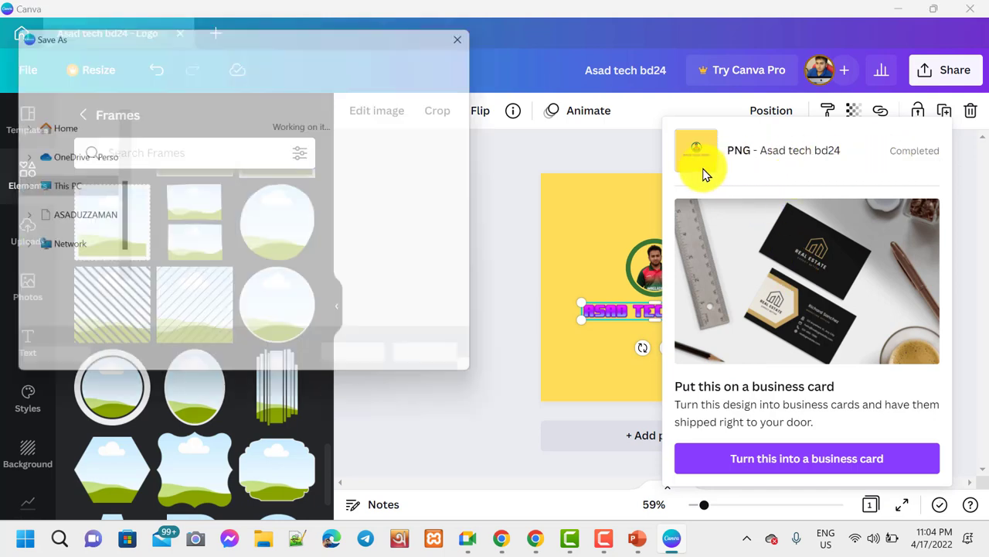
pyautogui.click(359, 372)
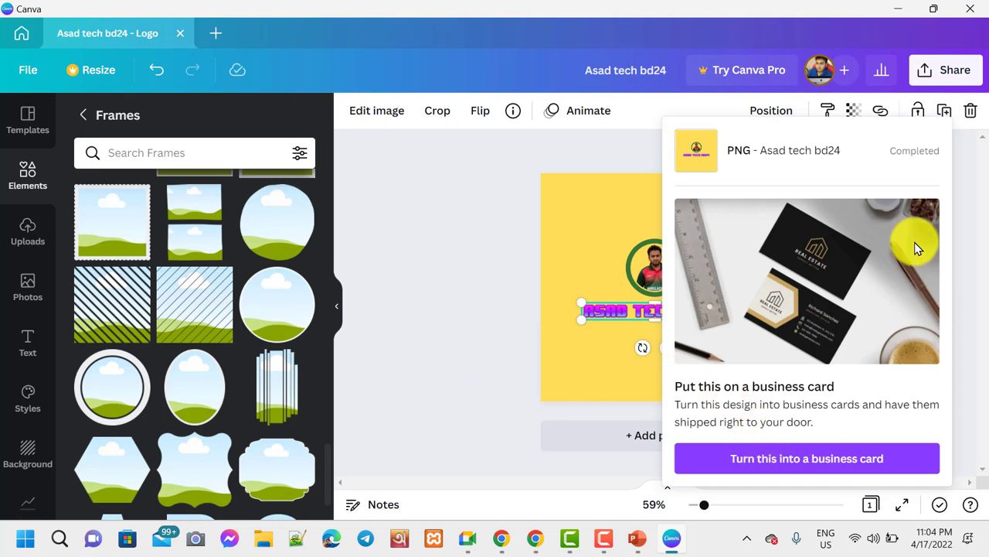
pyautogui.click(531, 177)
# - Return to the full logo template list and apply the Decoris Chic Co. circular DC template to the page
pyautogui.scroll(5, 281, 270)
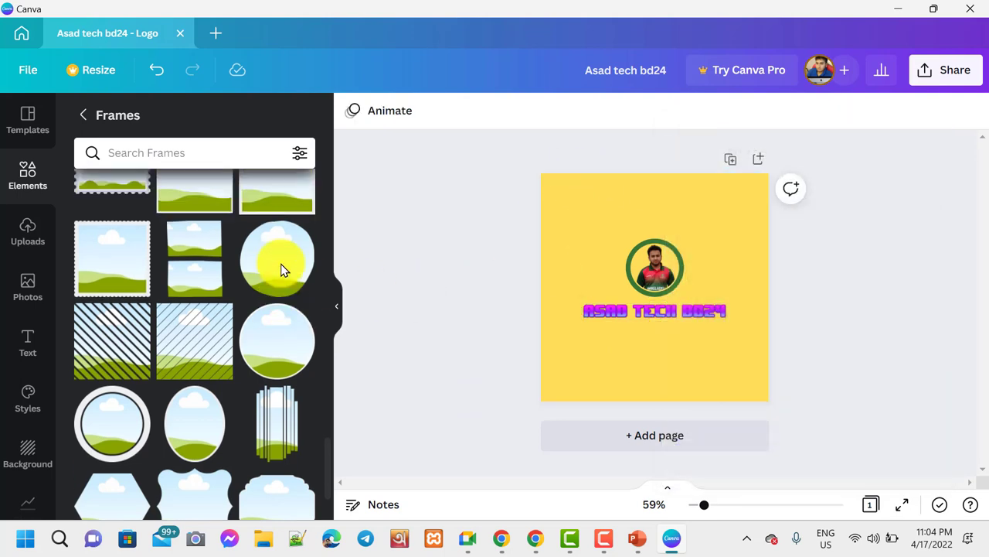
pyautogui.click(21, 138)
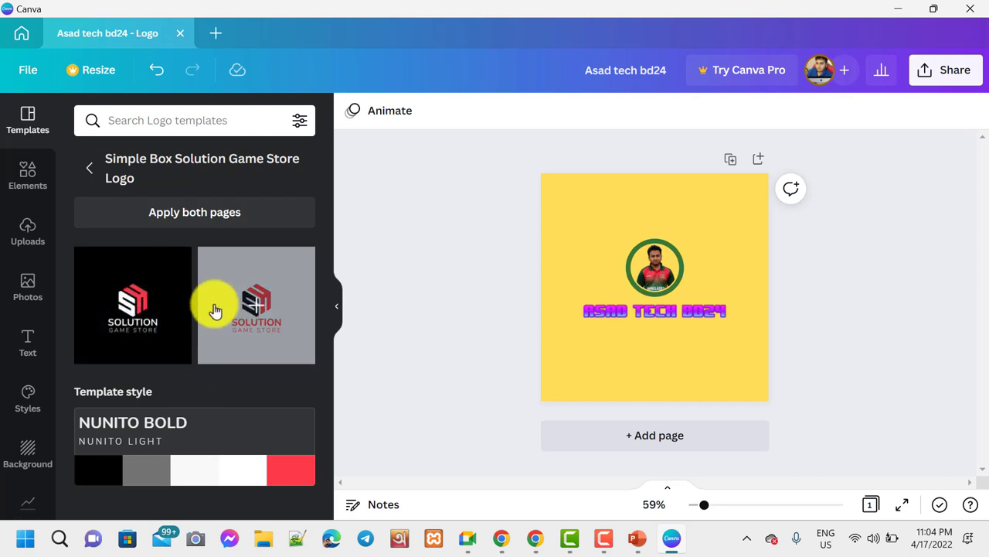
pyautogui.click(87, 170)
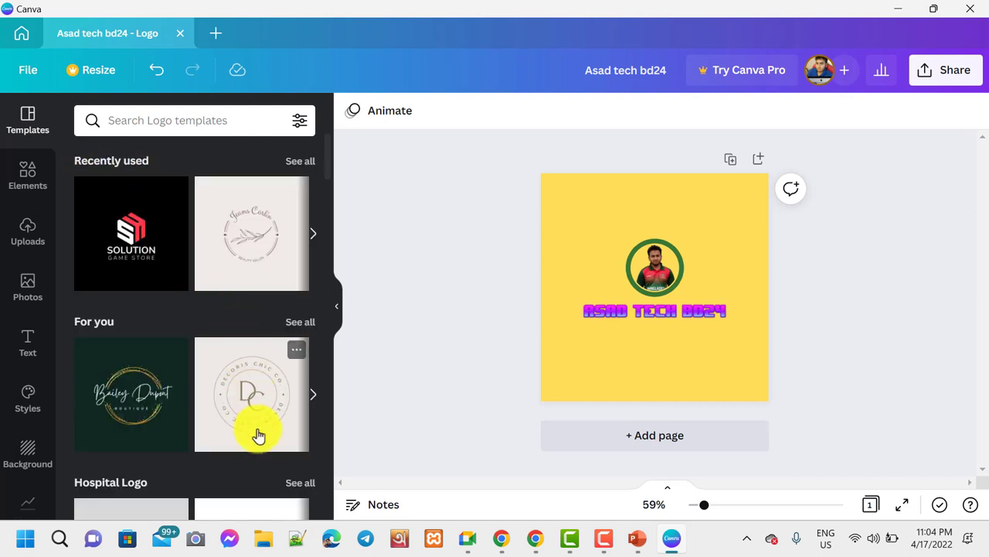
pyautogui.scroll(-2, 258, 435)
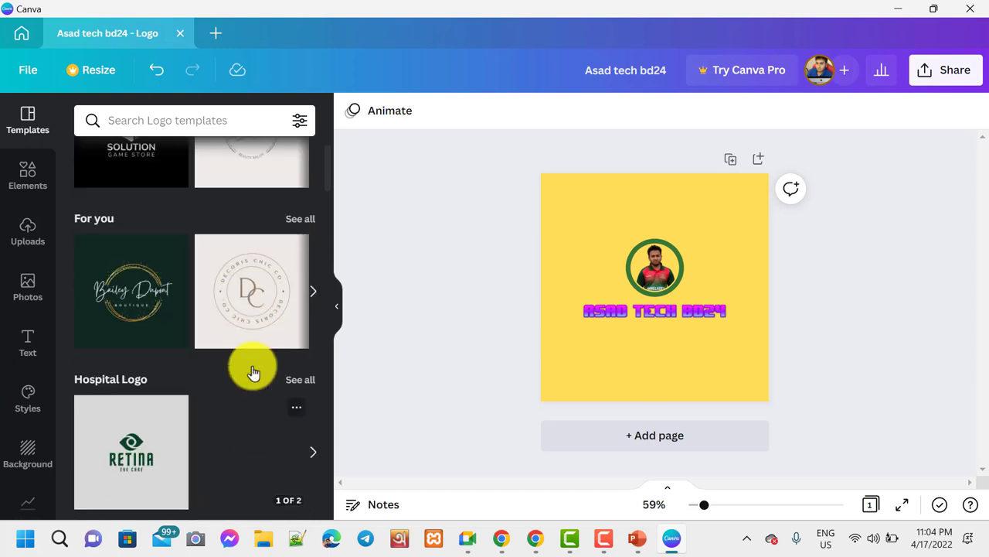
pyautogui.click(245, 305)
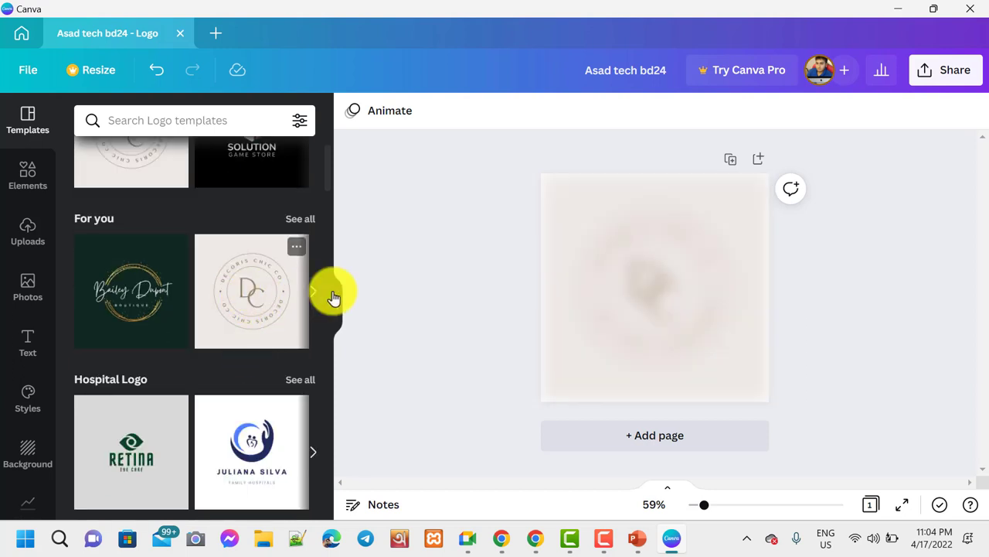
# - Delete the letter C from the DC monogram at the template's centre
pyautogui.click(661, 298)
pyautogui.click(970, 111)
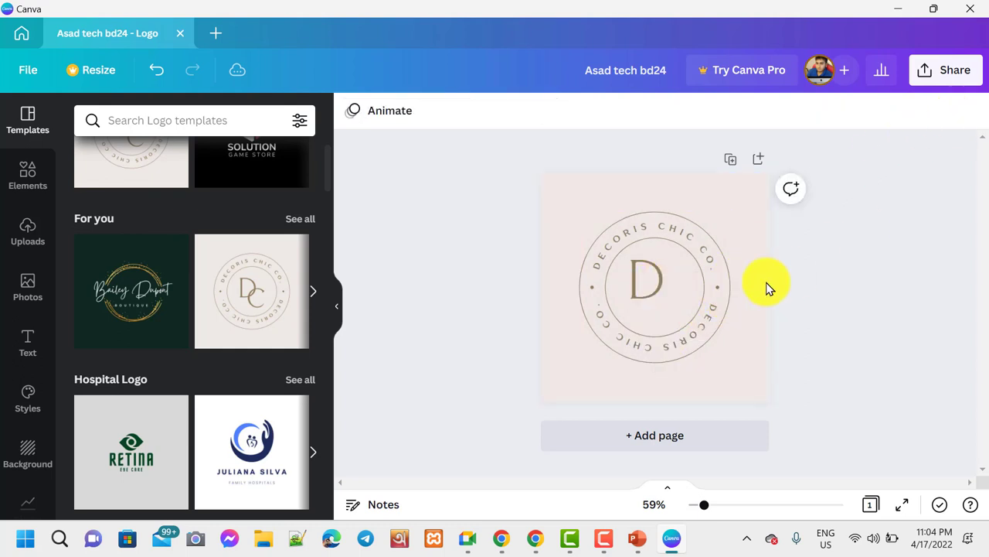
# - Delete the letter D from the template's centre and replace the upper curved text with ASAD TECH BD24
pyautogui.click(648, 279)
pyautogui.click(970, 111)
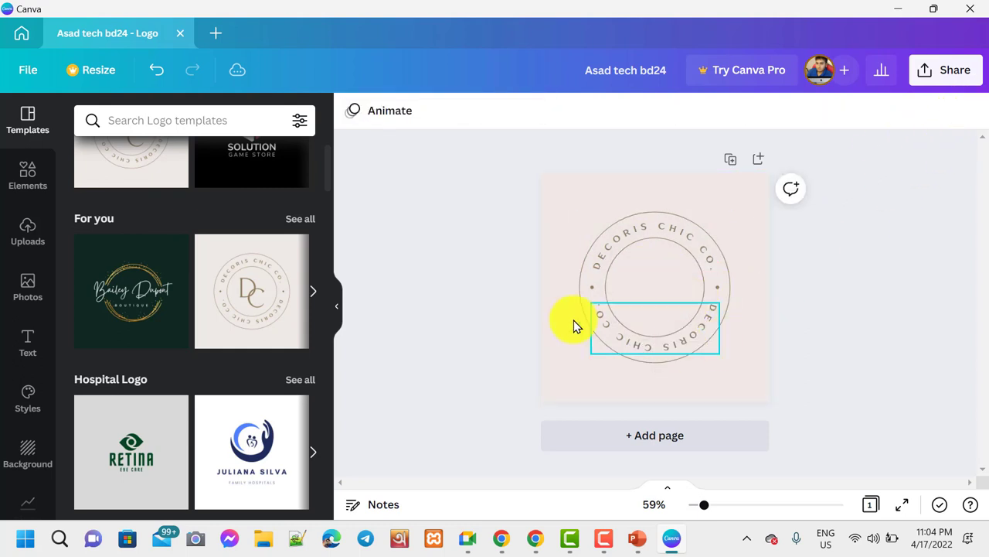
pyautogui.click(616, 250)
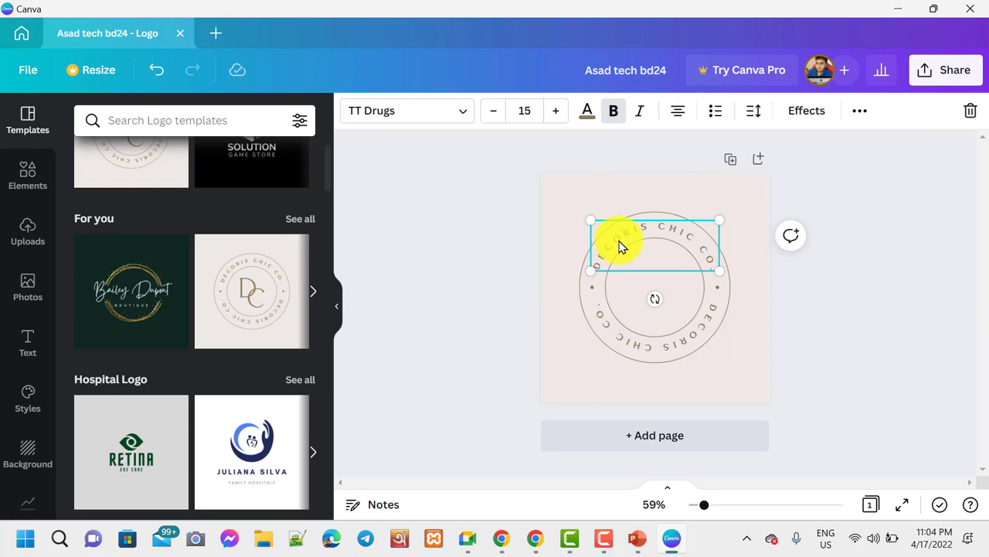
pyautogui.click(620, 241)
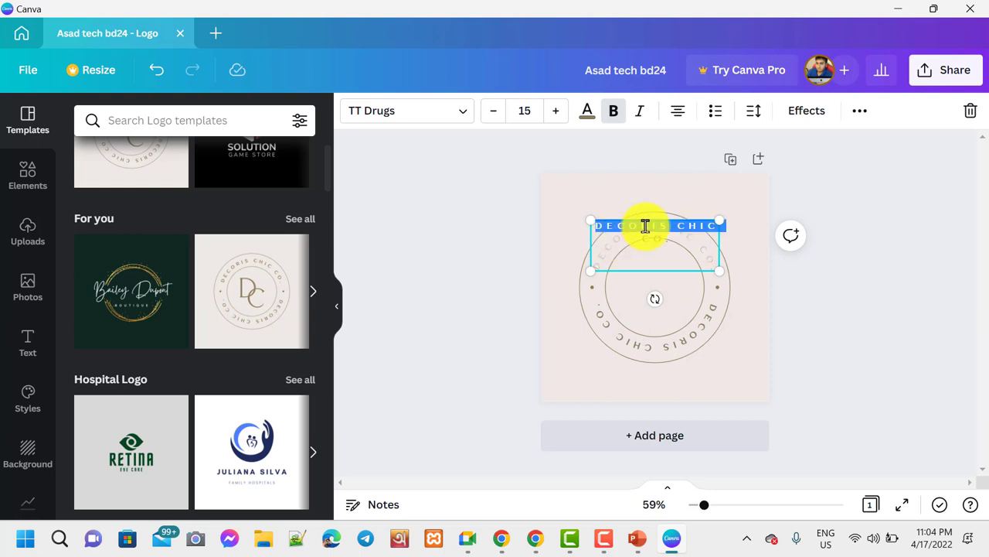
pyautogui.press('BackSpace')
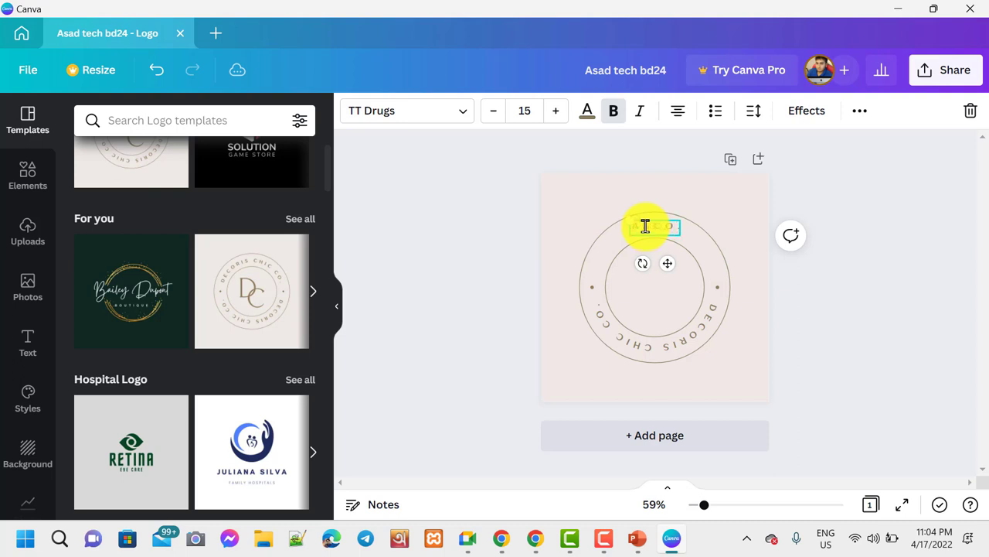
pyautogui.write('A')
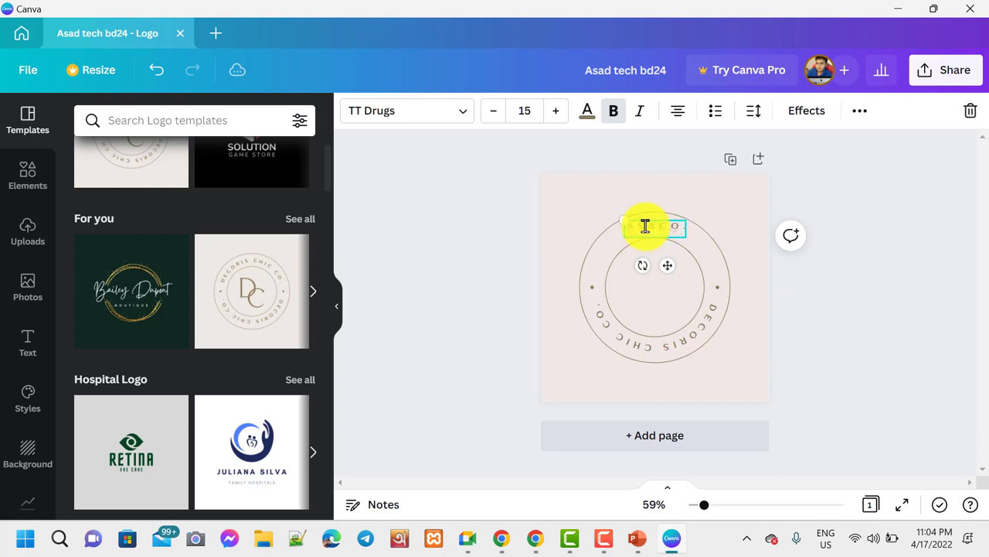
pyautogui.write('SAD TECH')
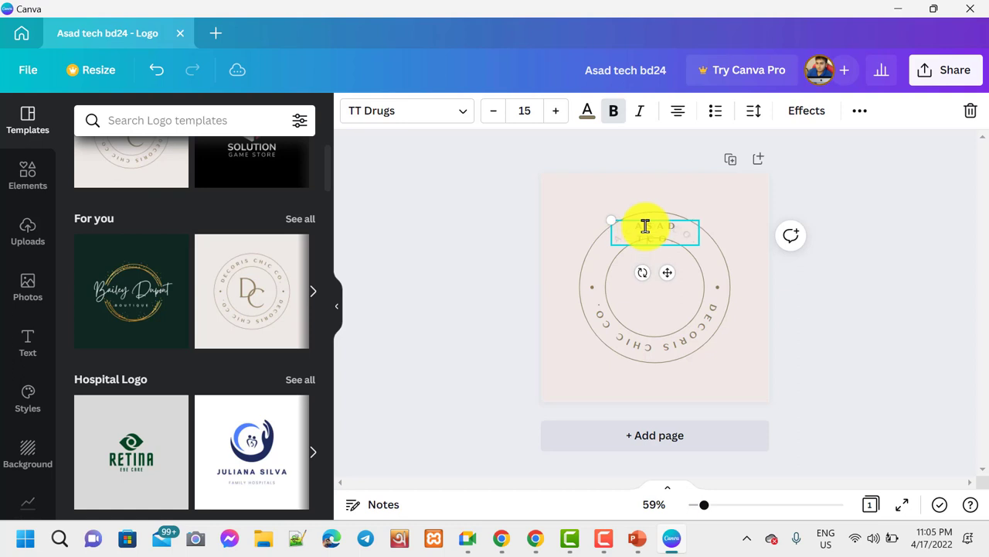
pyautogui.write(' BD24')
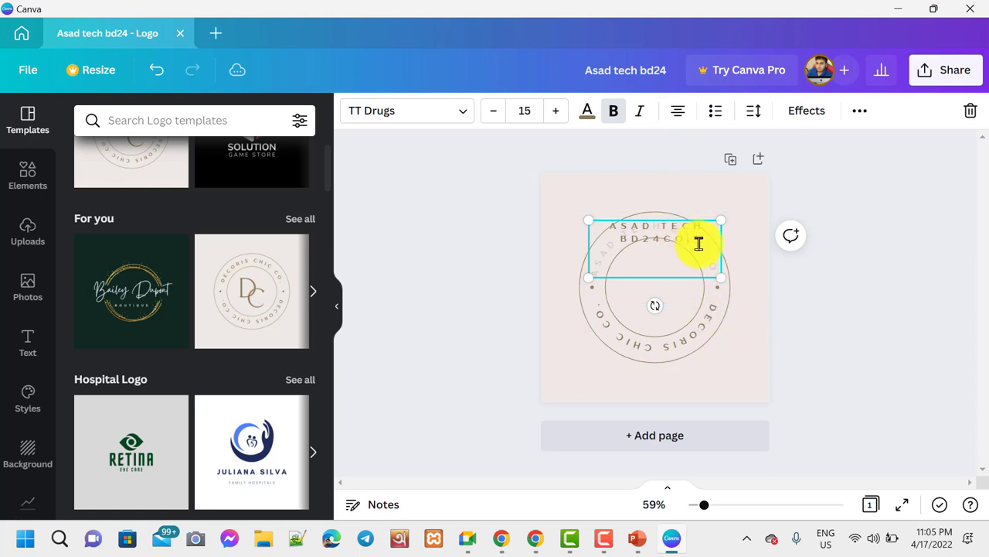
pyautogui.press('BackSpace')
pyautogui.press('BackSpace')
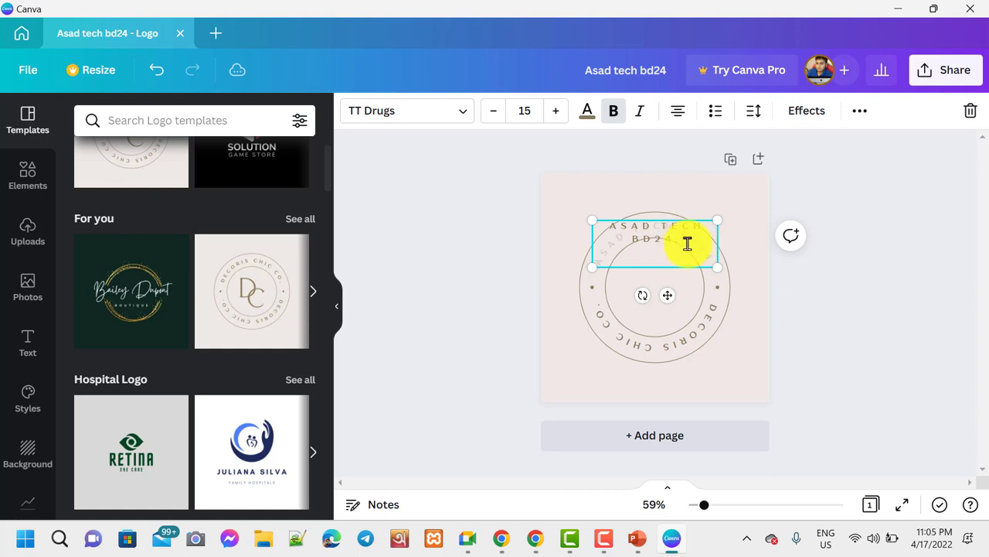
pyautogui.press('BackSpace')
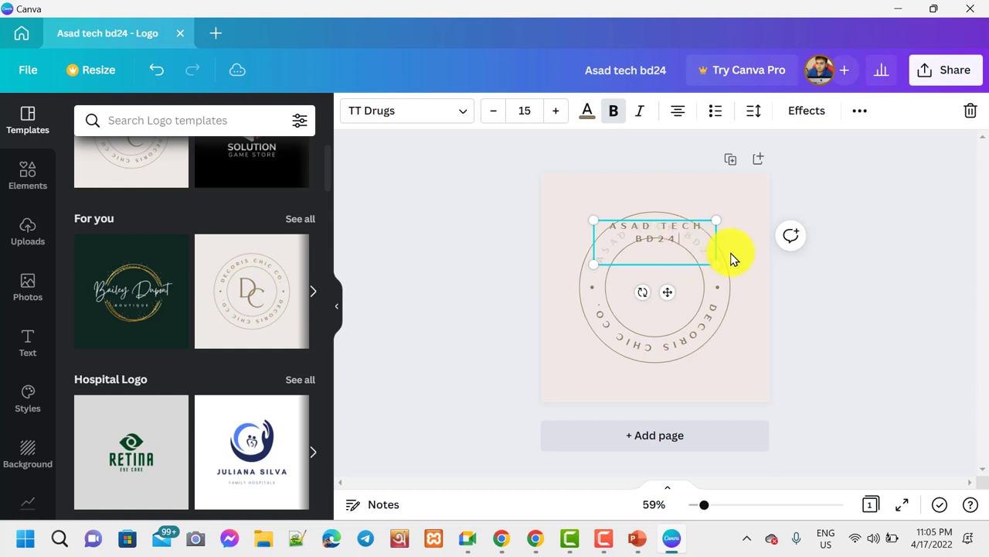
pyautogui.click(827, 273)
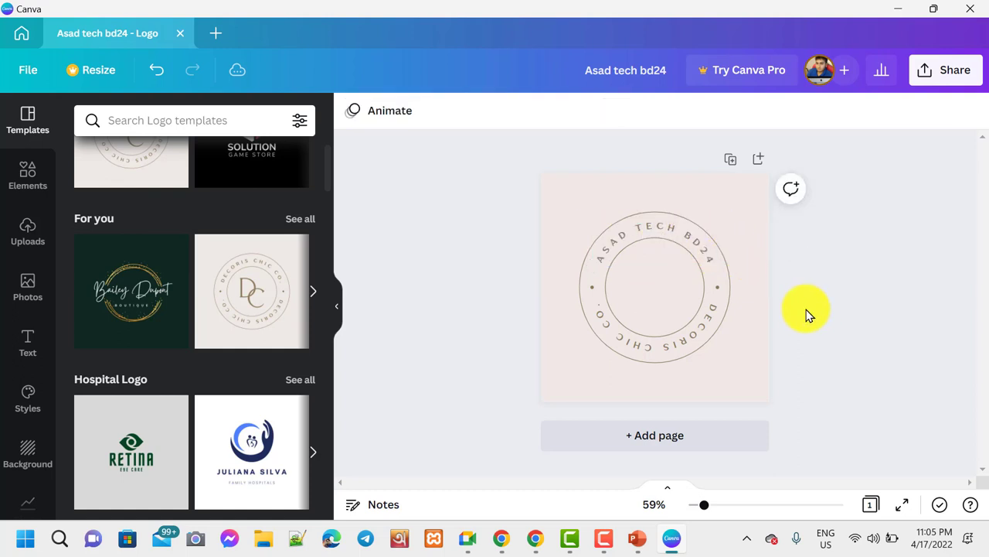
# - Colour the upper curved ASAD TECH BD24 text black and set its font to Bukhari Script
pyautogui.click(698, 244)
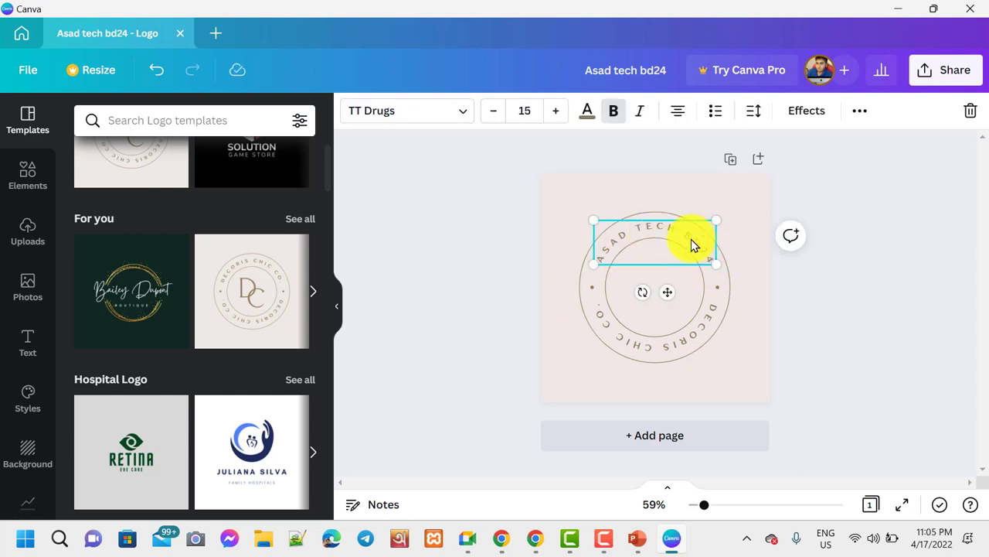
pyautogui.click(589, 112)
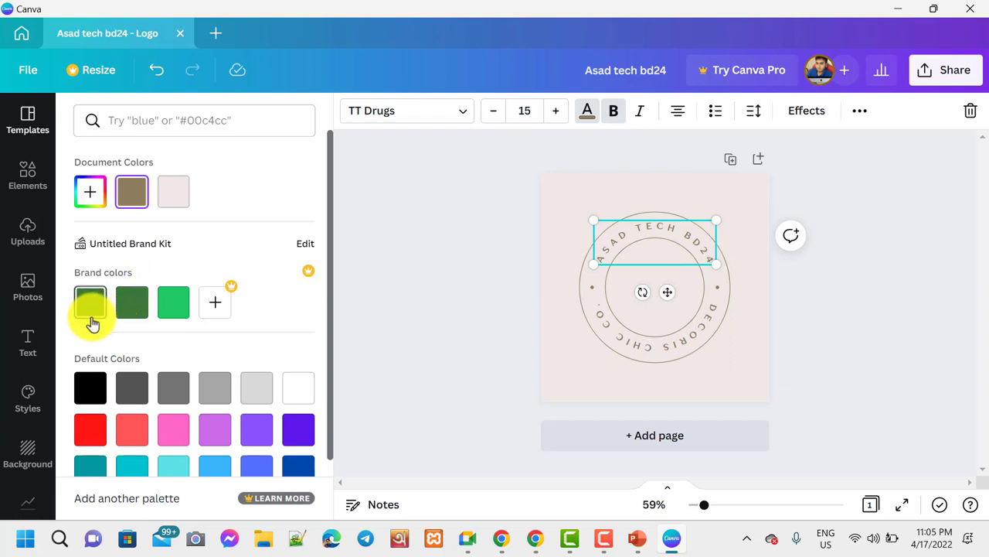
pyautogui.click(95, 390)
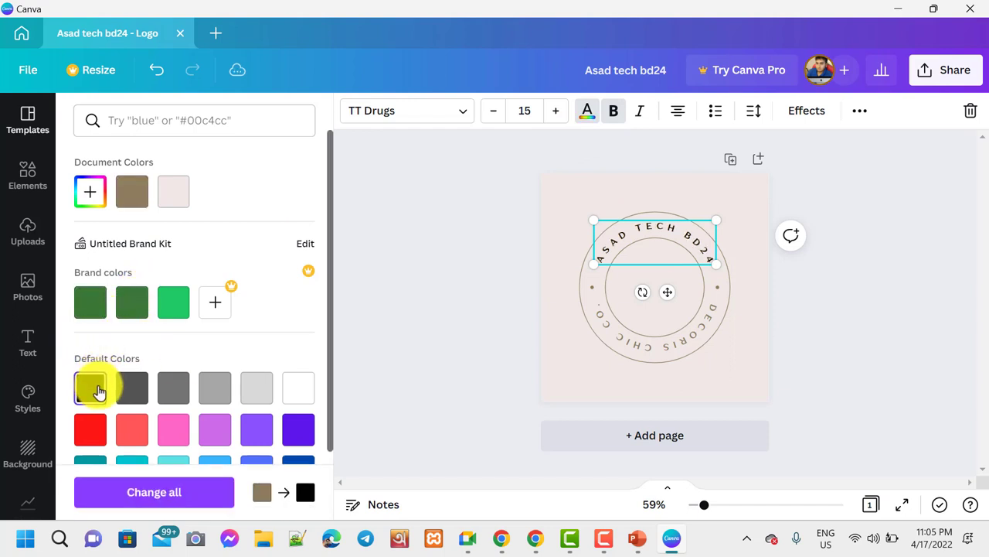
pyautogui.click(463, 113)
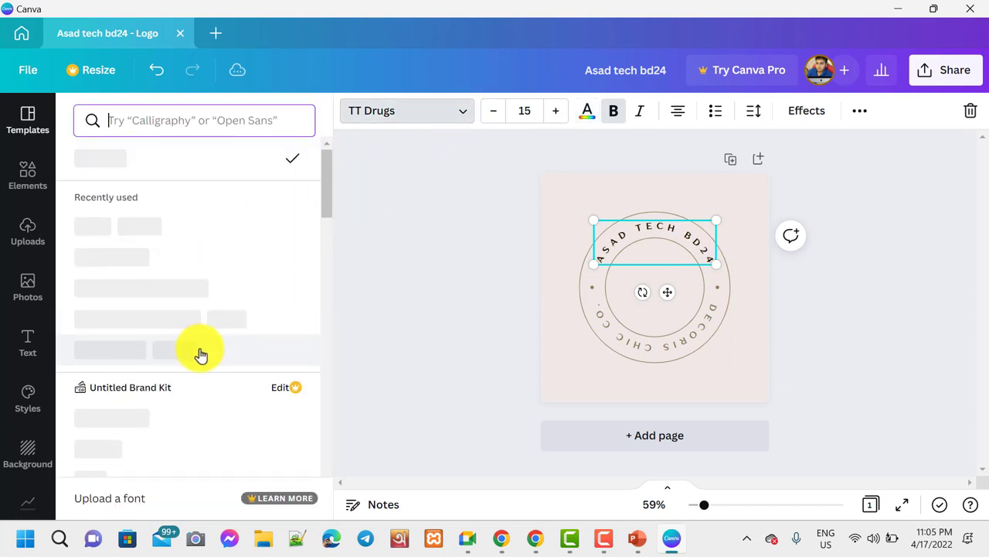
pyautogui.scroll(-3, 199, 353)
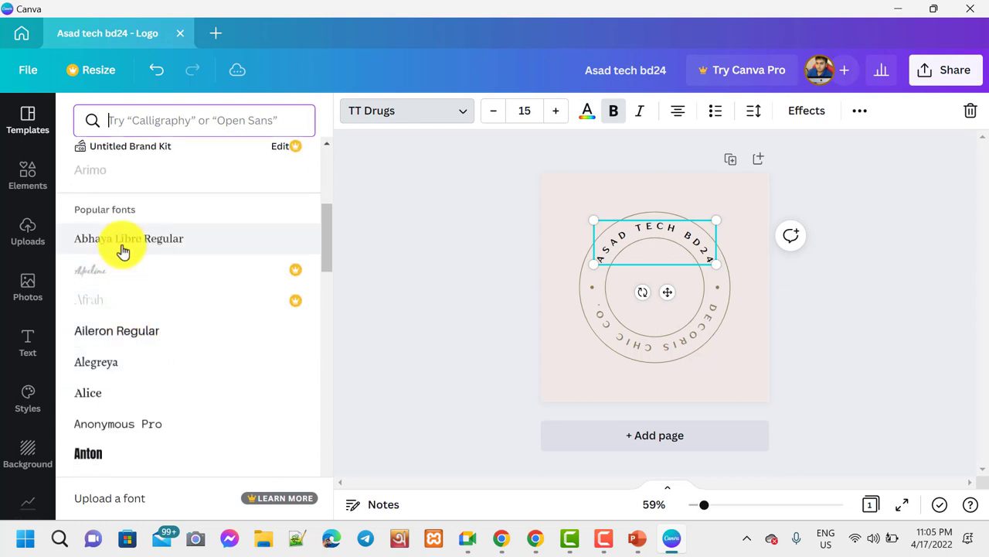
pyautogui.click(118, 369)
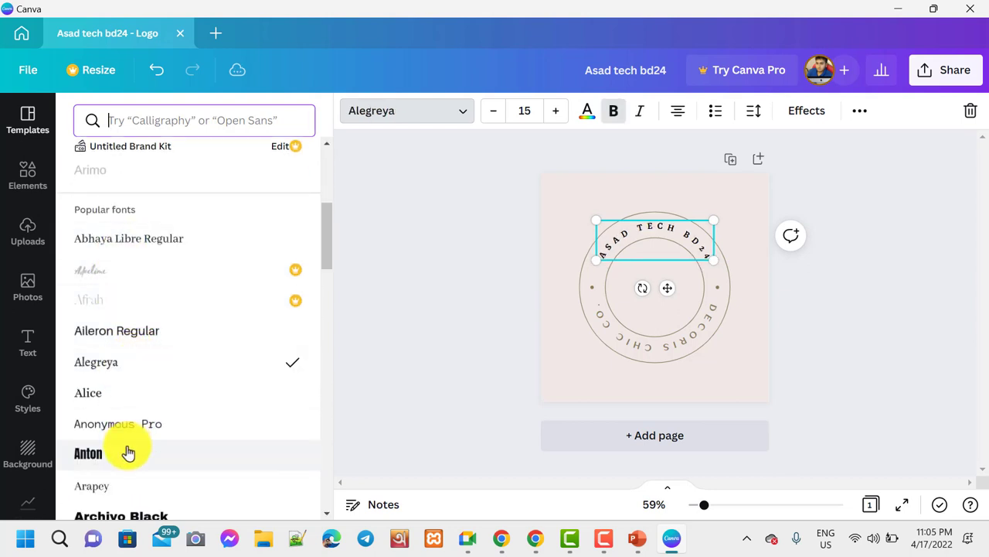
pyautogui.scroll(-3, 113, 399)
pyautogui.scroll(-3, 135, 410)
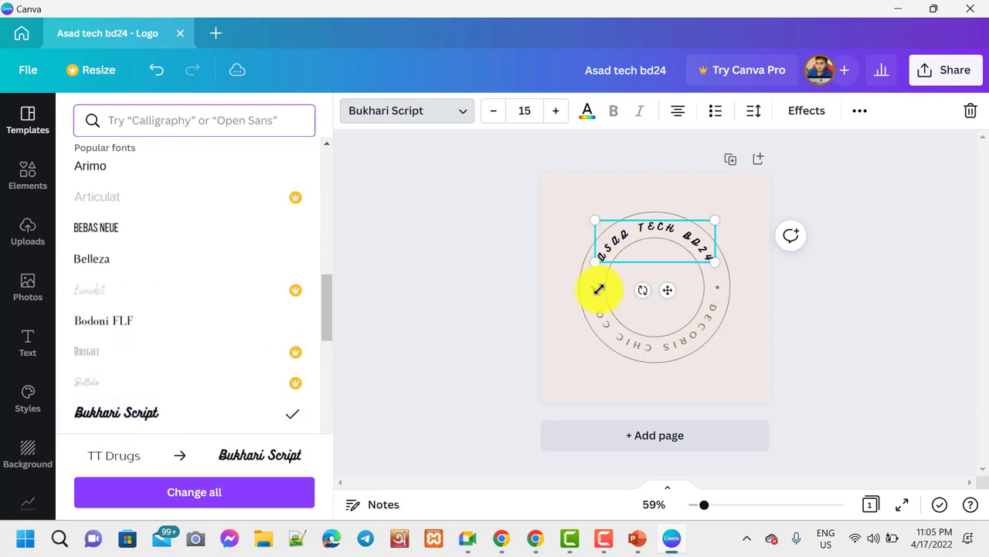
pyautogui.click(665, 342)
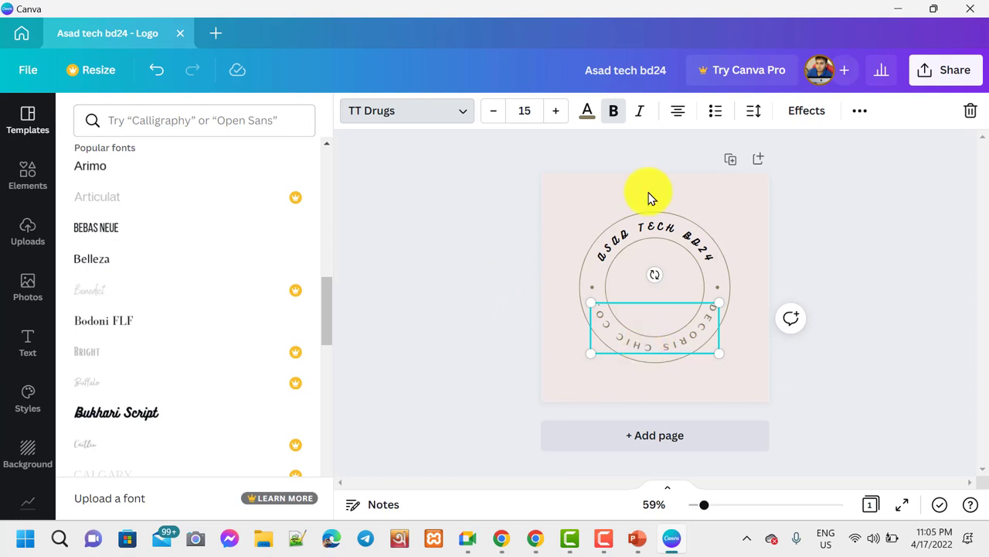
# - Place the uploaded red-ringed circular portrait at the logo's centre and shrink it to fit the inner circle
pyautogui.click(18, 246)
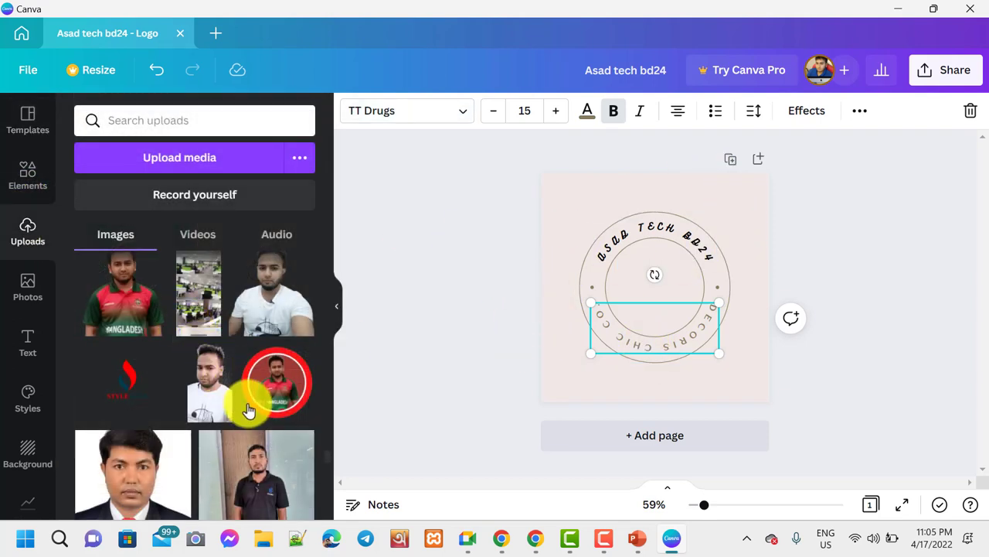
pyautogui.scroll(3, 159, 360)
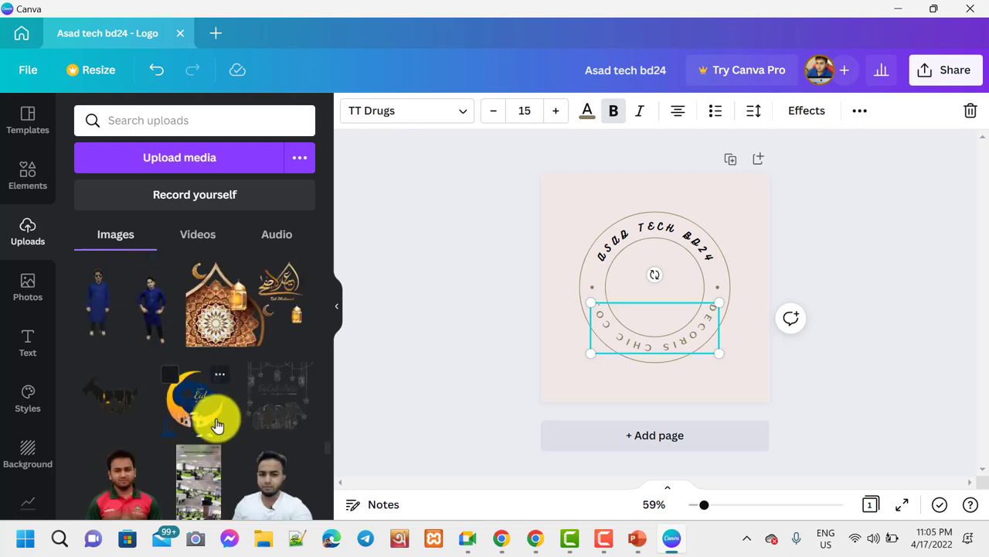
pyautogui.scroll(-3, 210, 413)
pyautogui.moveTo(277, 388); pyautogui.dragTo(634, 279)
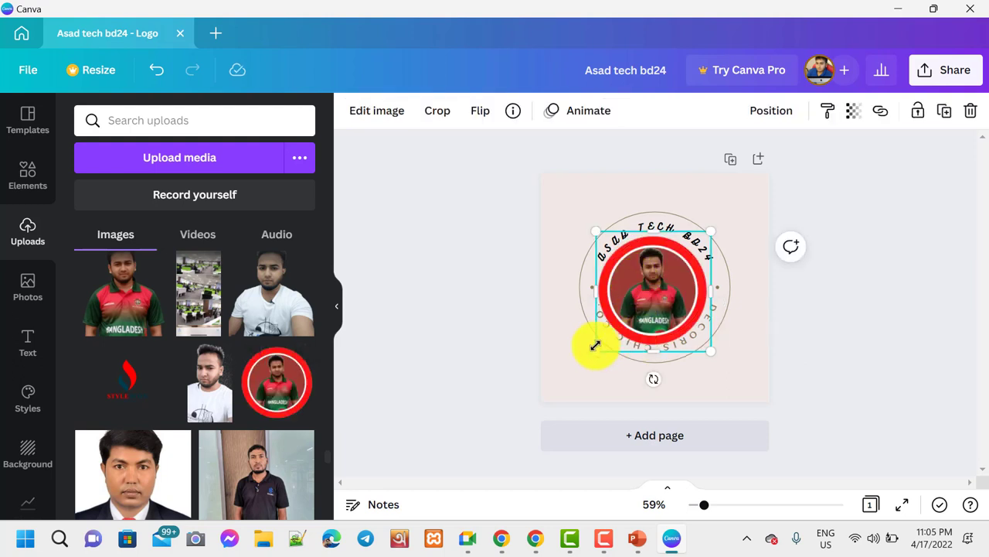
pyautogui.moveTo(595, 344); pyautogui.dragTo(596, 333)
pyautogui.click(642, 304)
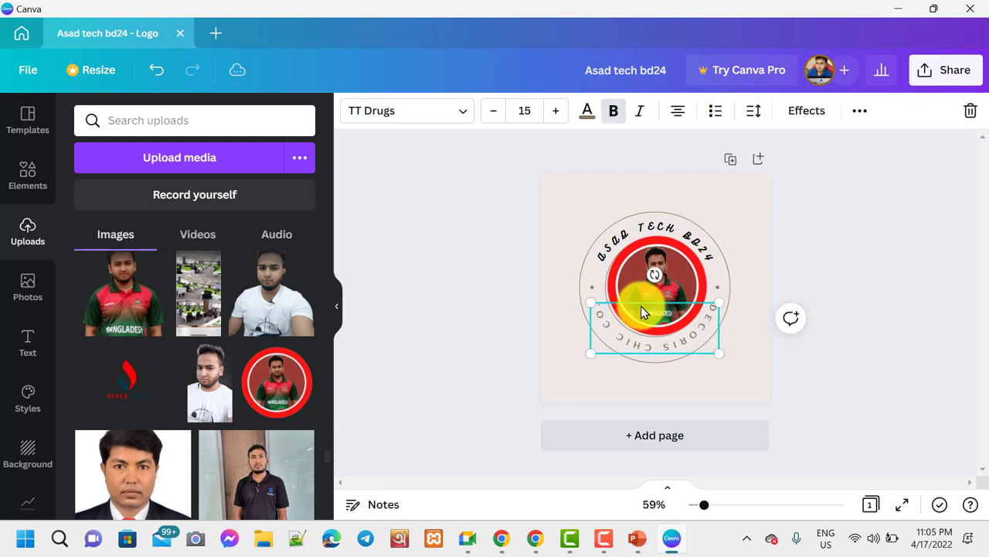
# - Nudge the circular portrait slightly left and down to centre it within the logo's inner ring
pyautogui.click(684, 280)
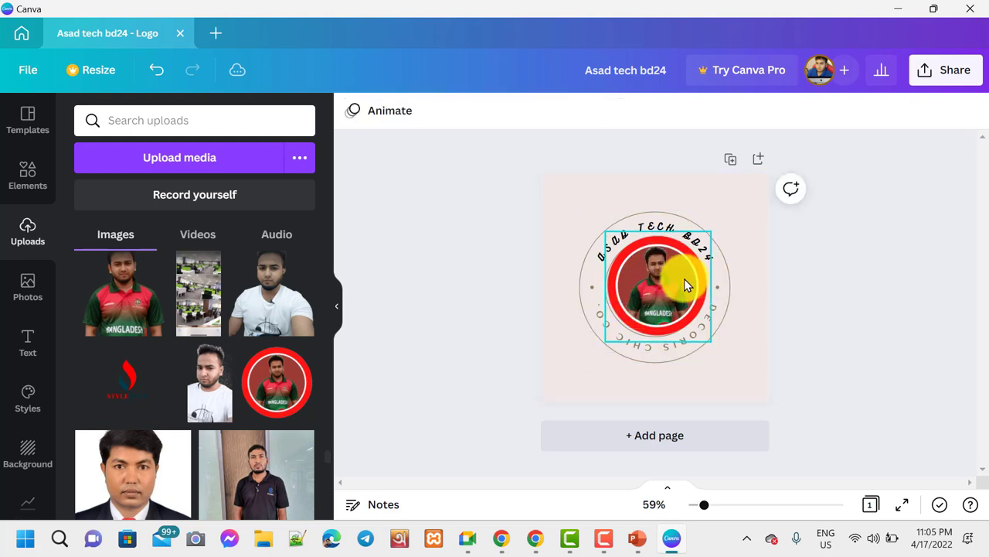
pyautogui.click(663, 286)
pyautogui.press('Left')
pyautogui.press('Left')
pyautogui.press('Left')
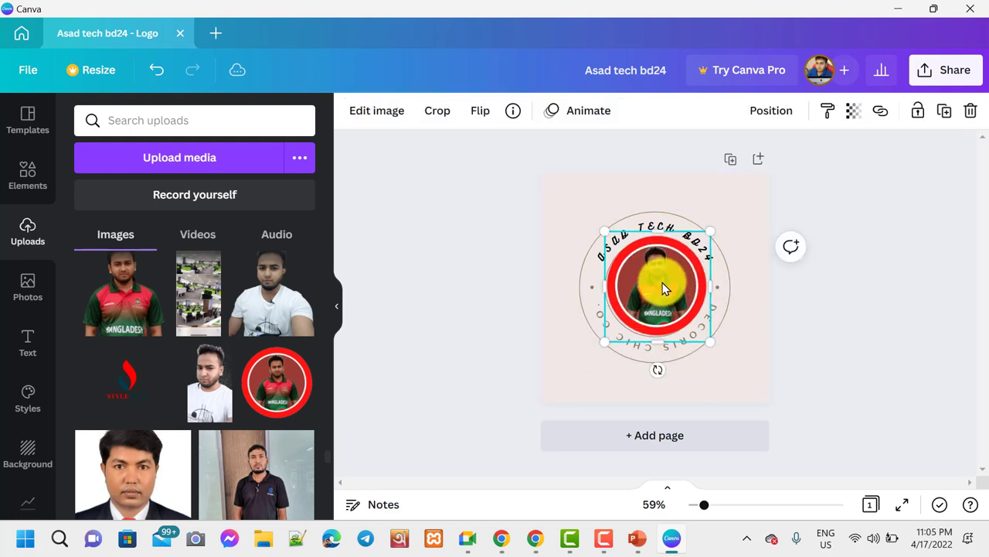
pyautogui.press('Down')
pyautogui.press('Down')
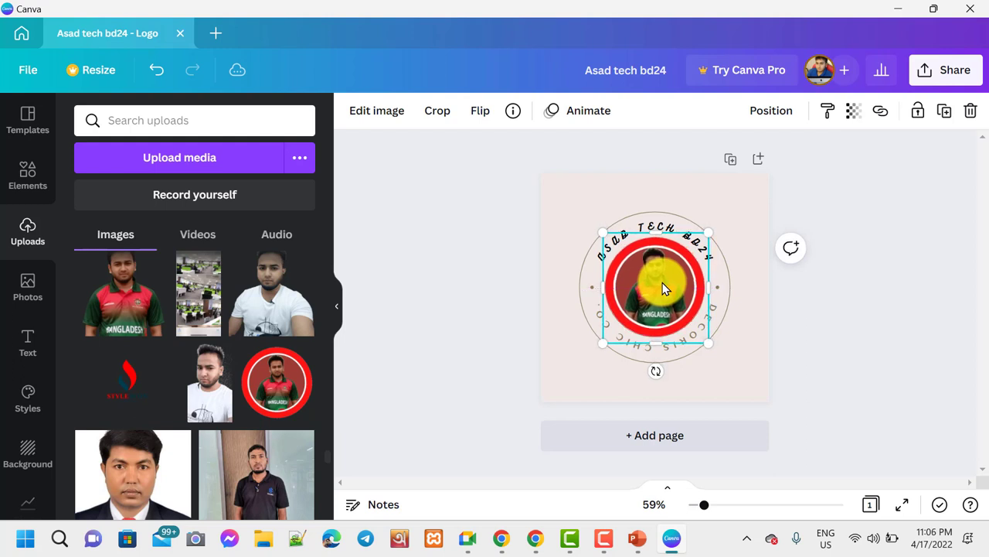
pyautogui.press('Right')
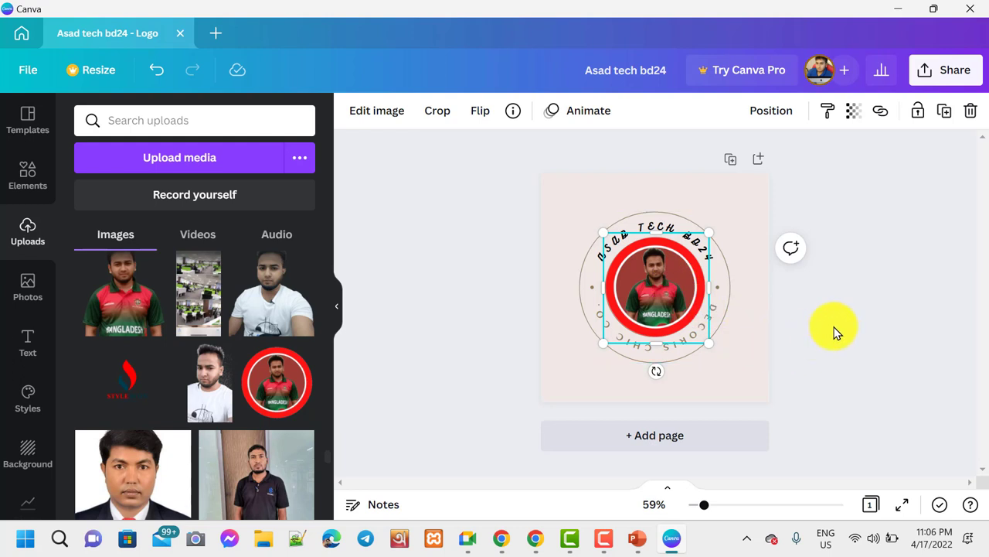
pyautogui.click(854, 354)
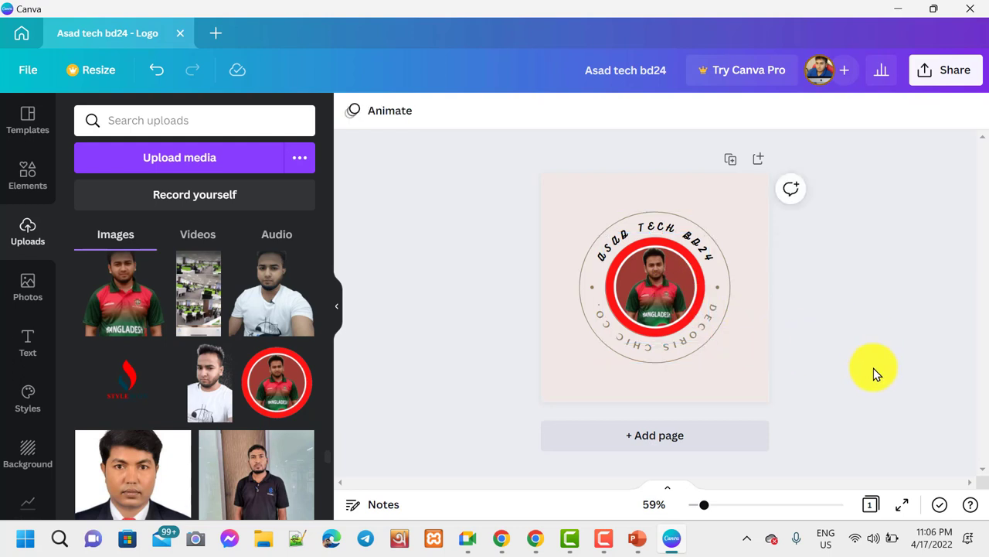
pyautogui.click(587, 292)
pyautogui.click(850, 313)
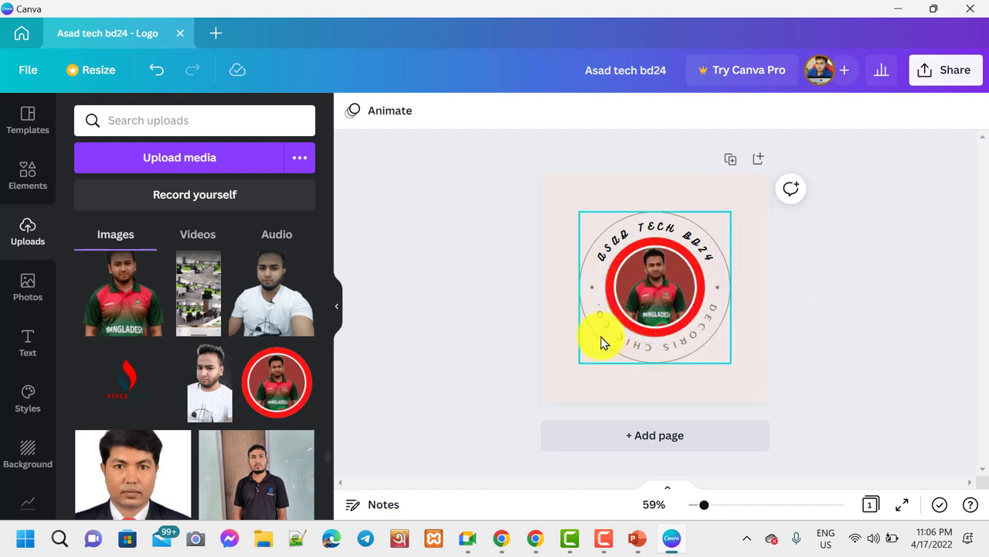
pyautogui.click(574, 197)
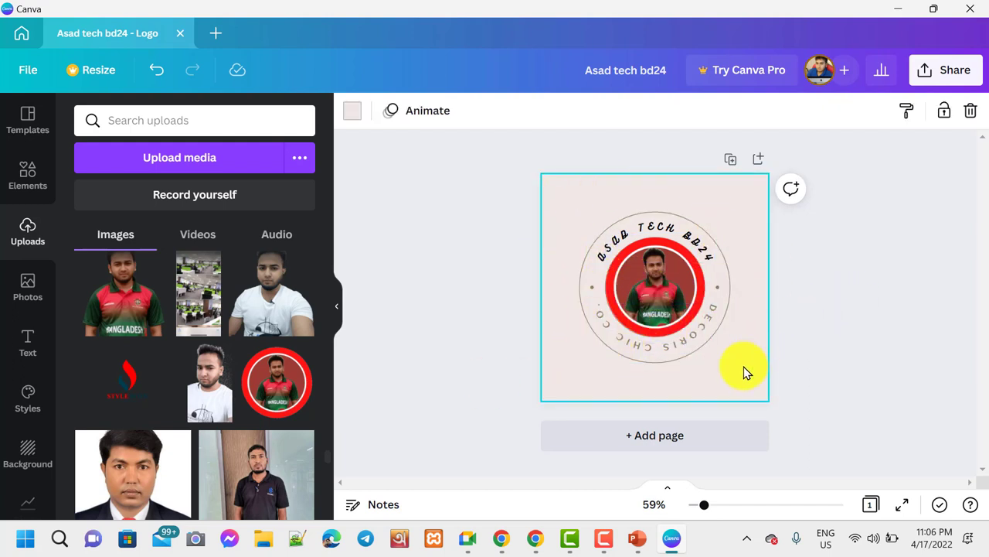
pyautogui.click(897, 270)
pyautogui.click(714, 183)
pyautogui.click(582, 221)
pyautogui.click(630, 183)
pyautogui.click(618, 275)
pyautogui.click(865, 367)
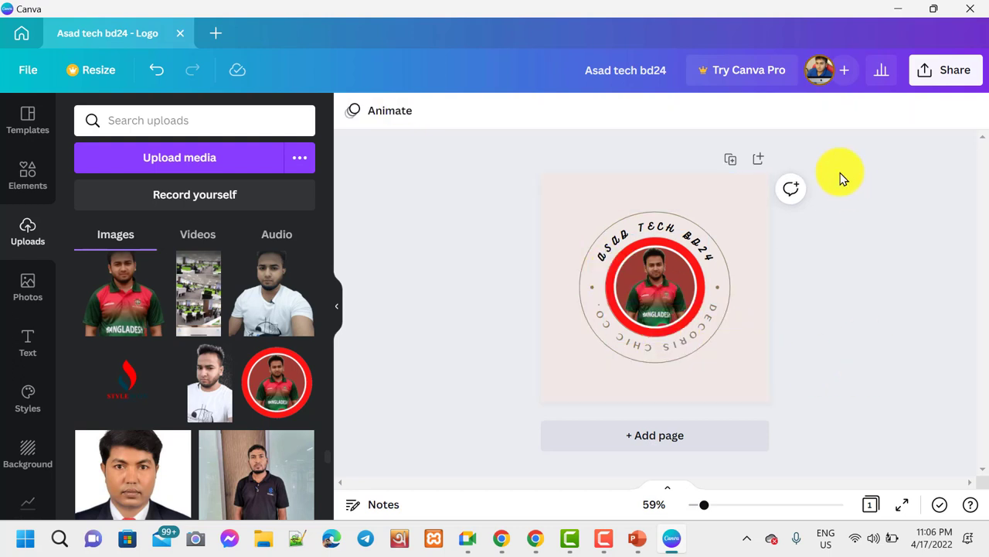
pyautogui.click(739, 297)
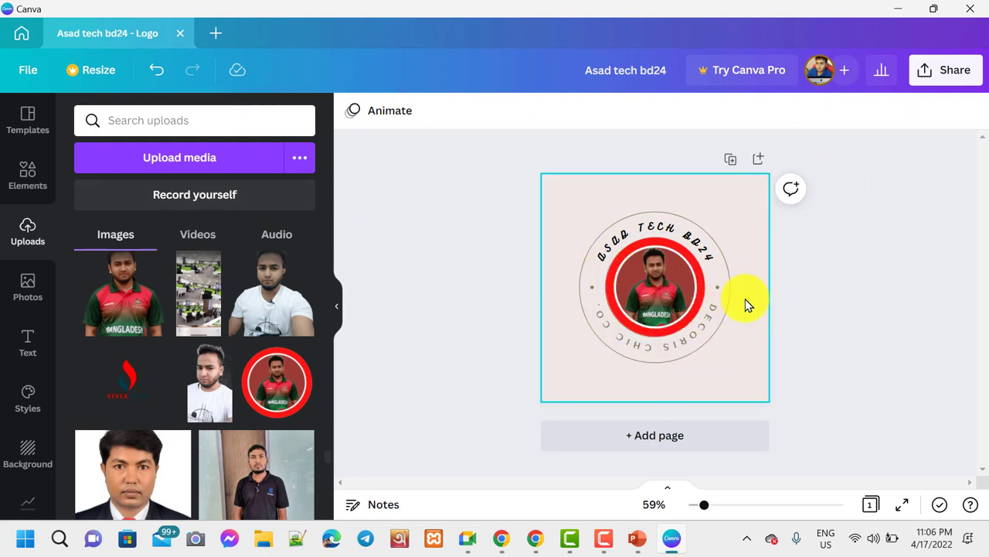
# - Close the Asad tech bd24 logo design and return to the Canva home page
pyautogui.click(38, 126)
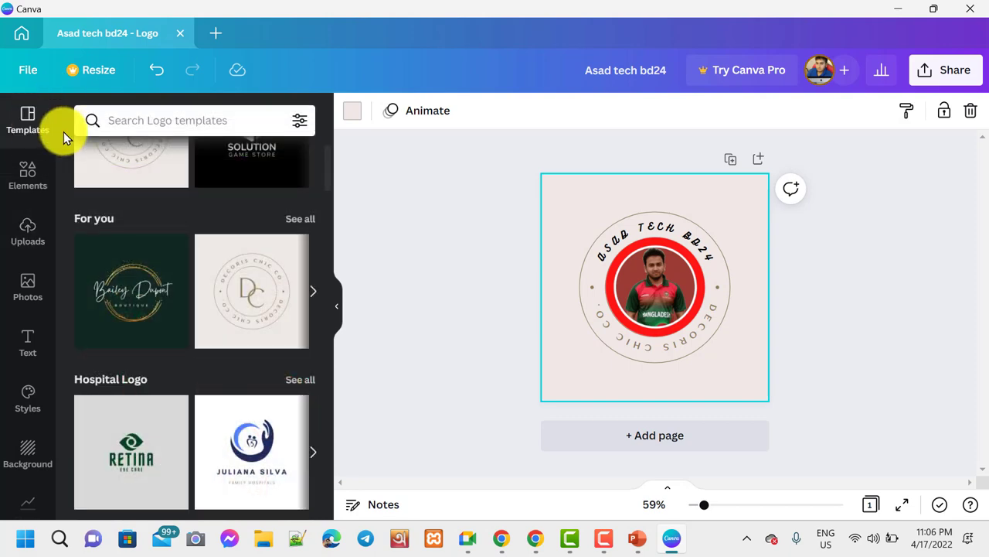
pyautogui.scroll(2, 155, 174)
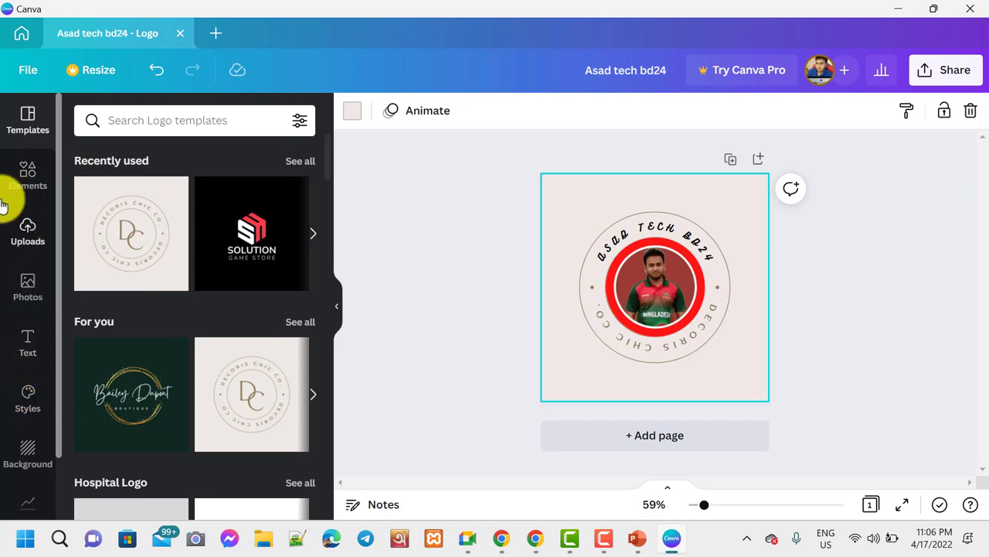
pyautogui.click(28, 70)
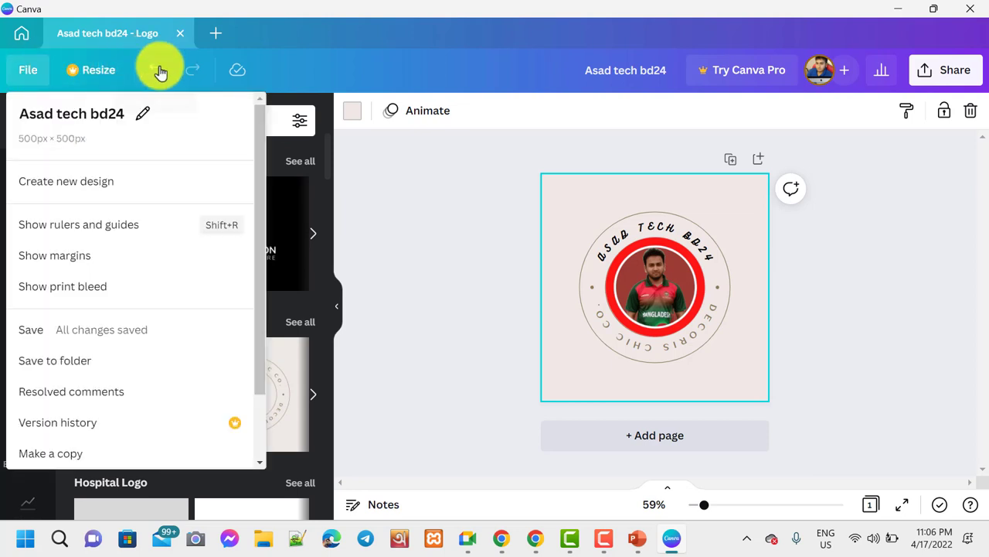
pyautogui.click(180, 33)
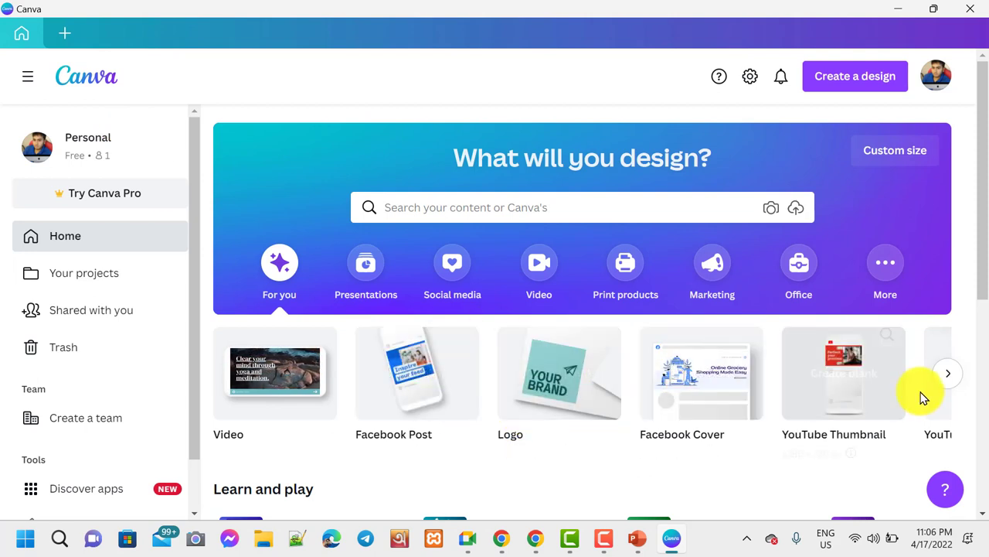
# - Browse the suggested For you design types on the home page, from Video through to Calendar and back
pyautogui.click(947, 375)
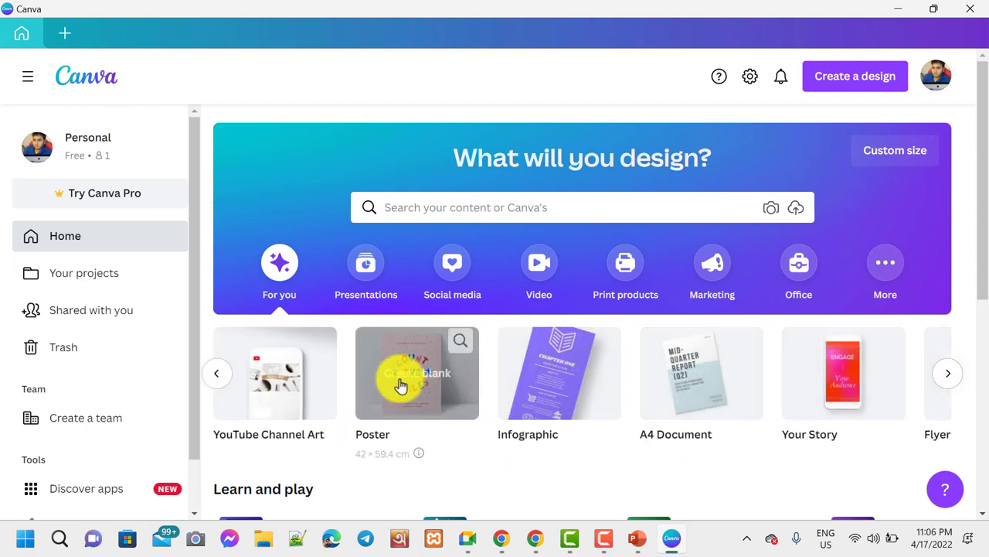
pyautogui.click(946, 378)
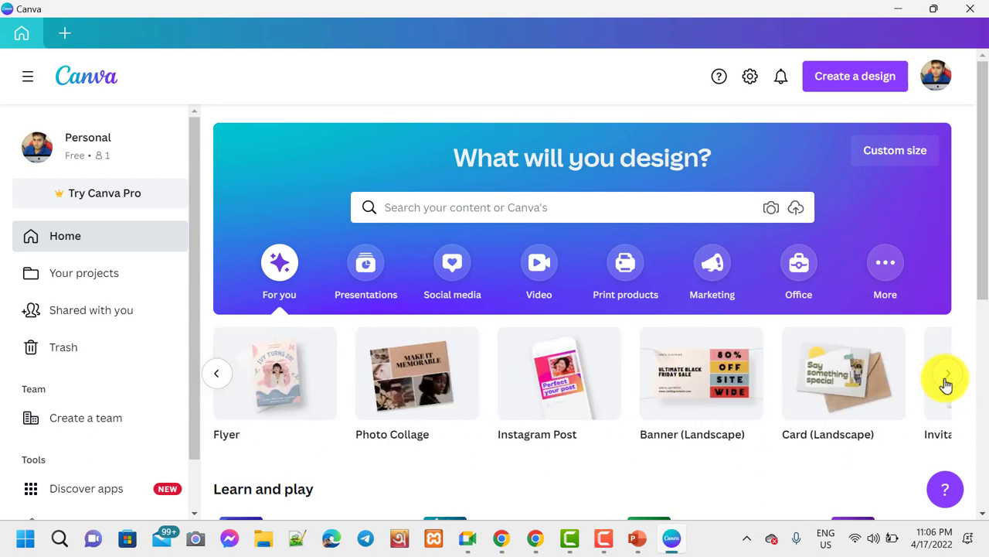
pyautogui.click(947, 377)
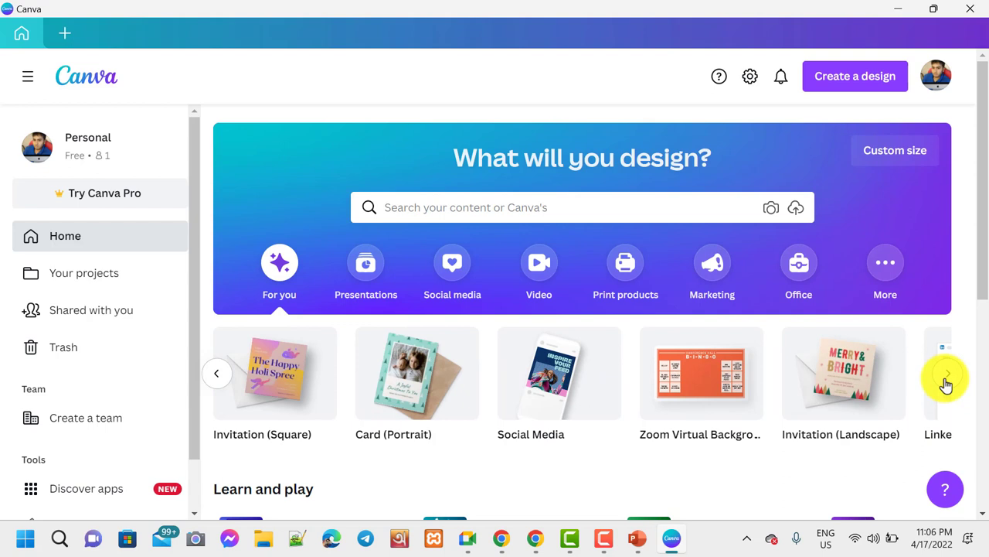
pyautogui.click(947, 378)
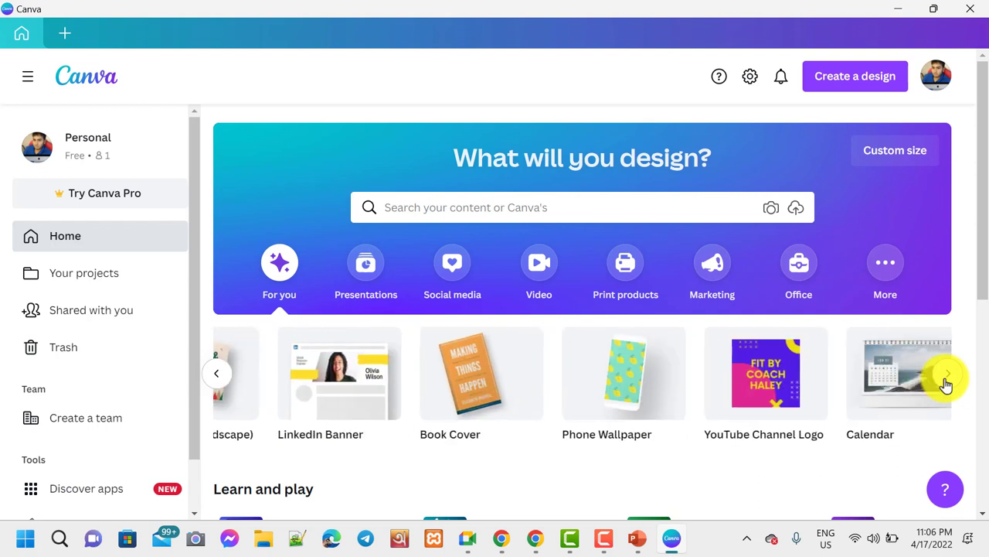
pyautogui.click(947, 383)
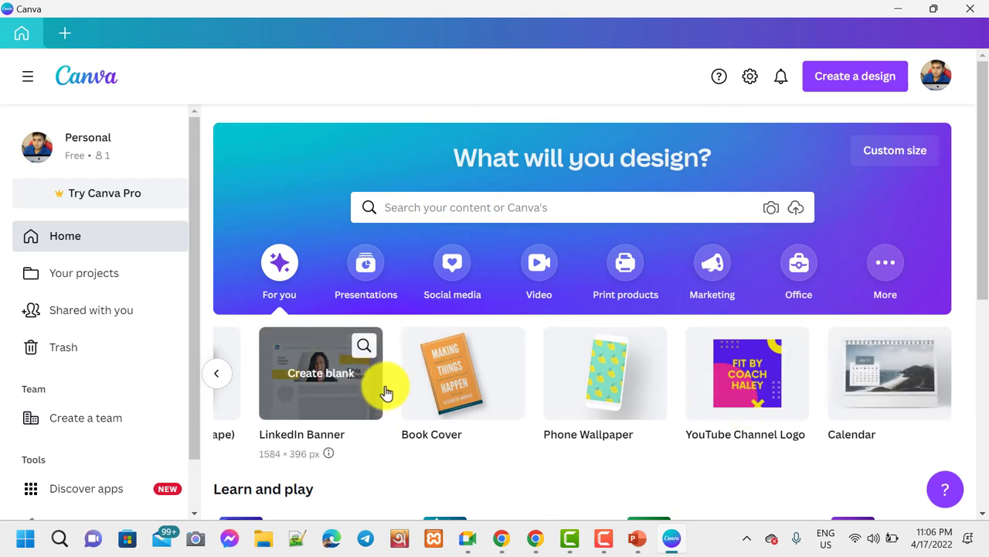
pyautogui.scroll(-3, 517, 394)
pyautogui.scroll(3, 495, 393)
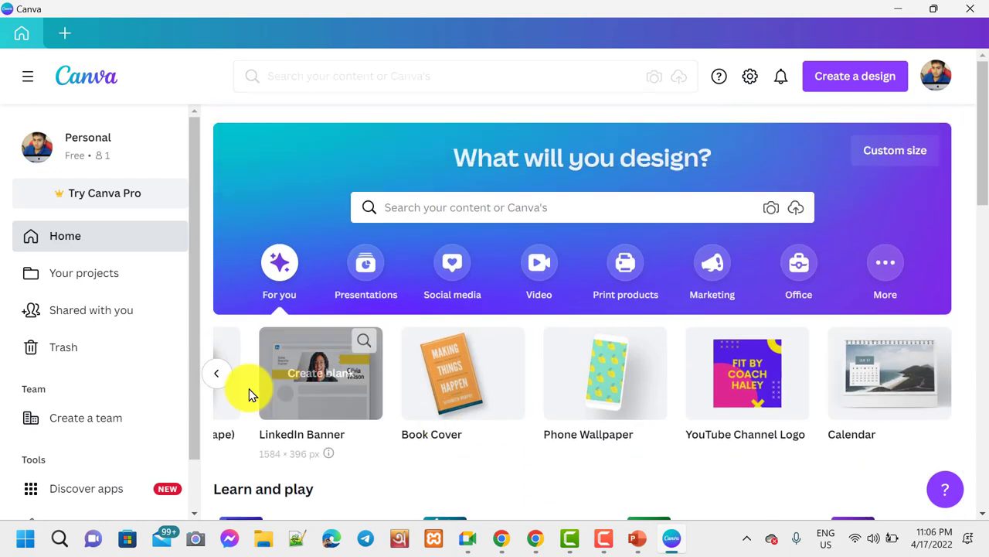
pyautogui.click(215, 375)
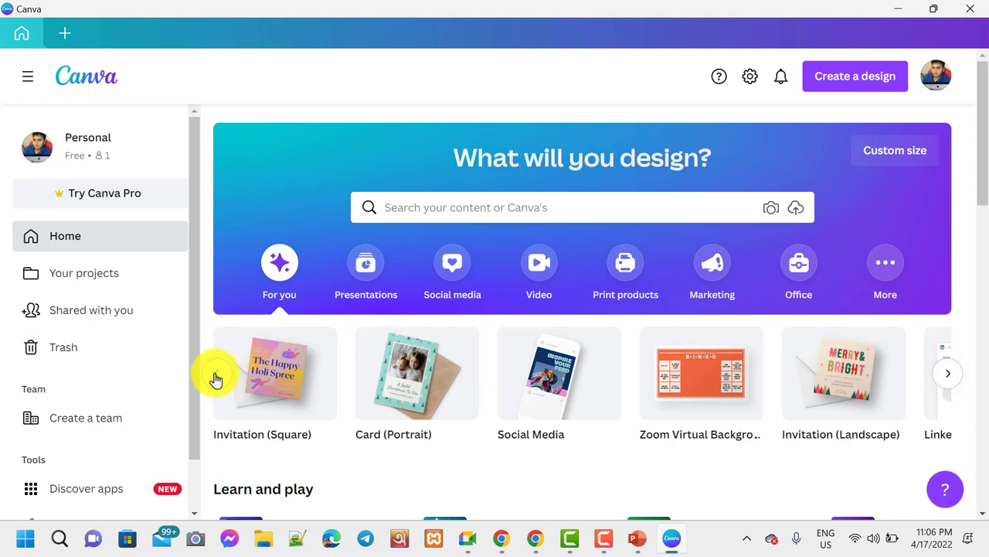
pyautogui.click(216, 379)
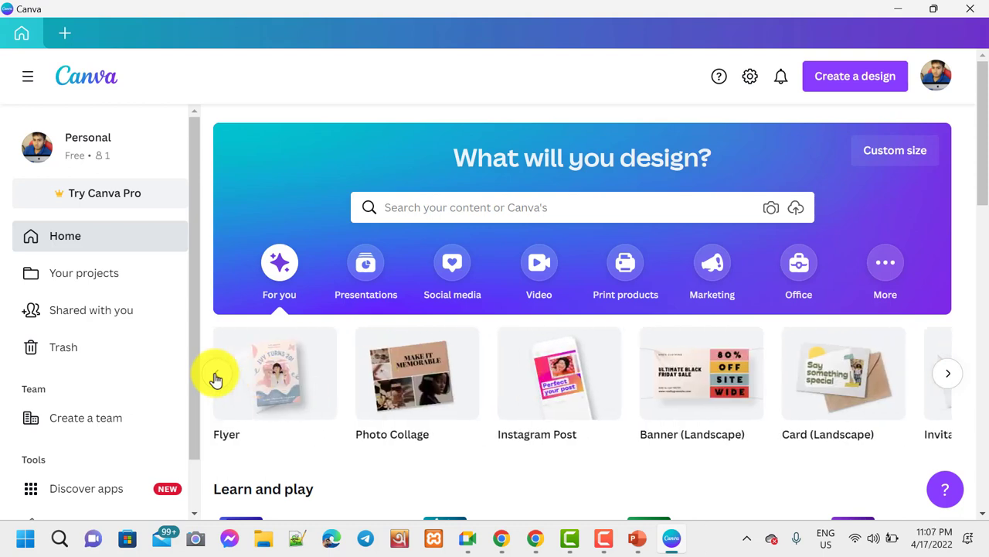
pyautogui.click(216, 378)
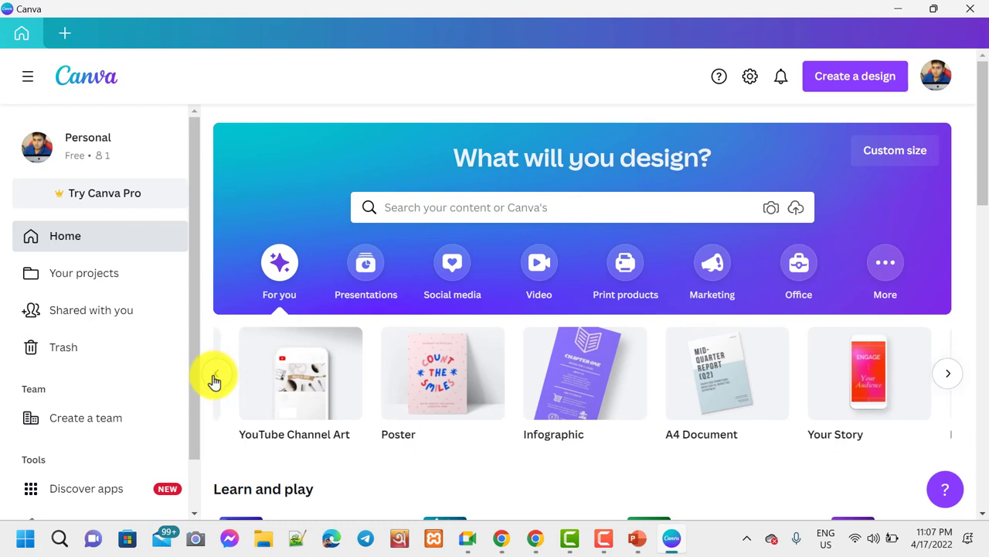
pyautogui.click(216, 379)
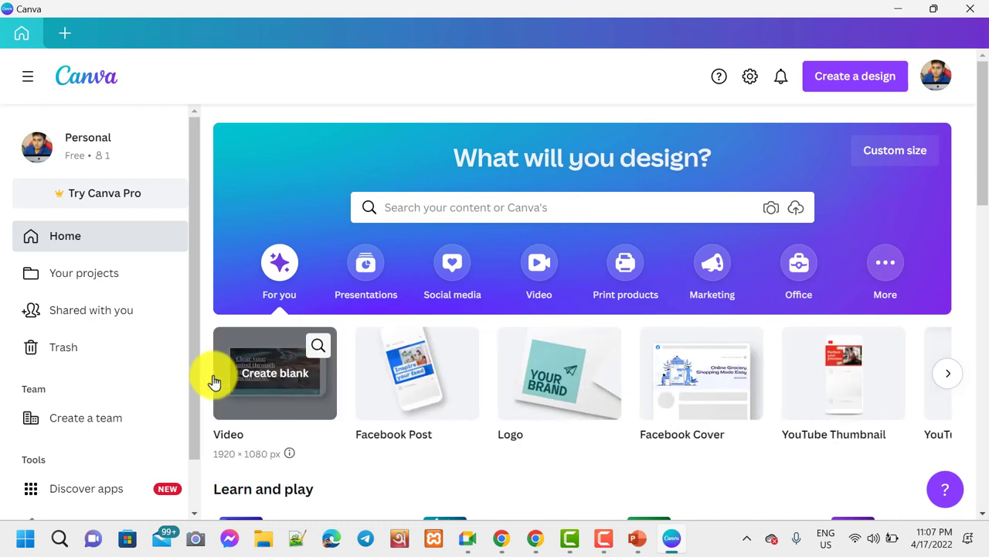
pyautogui.click(215, 380)
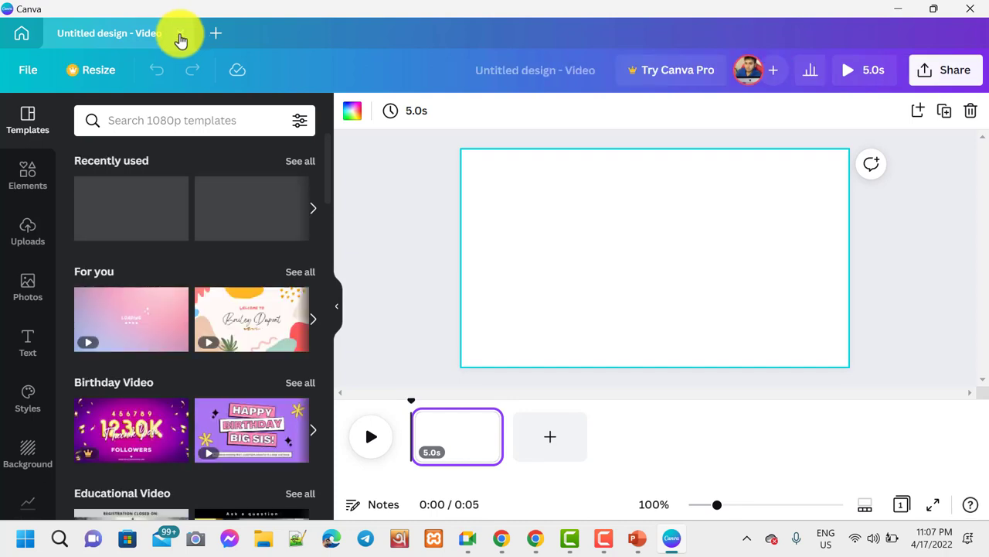
pyautogui.click(179, 35)
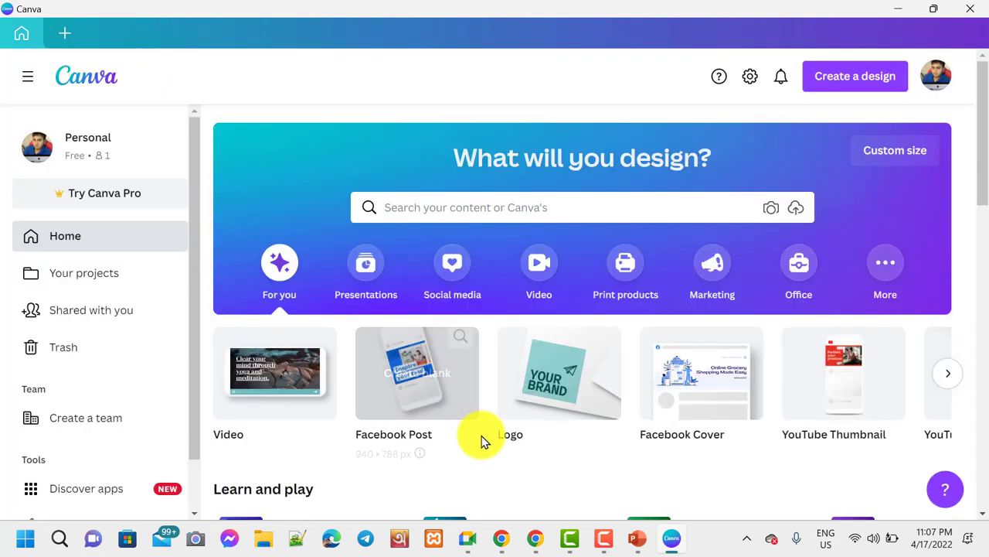
pyautogui.click(366, 283)
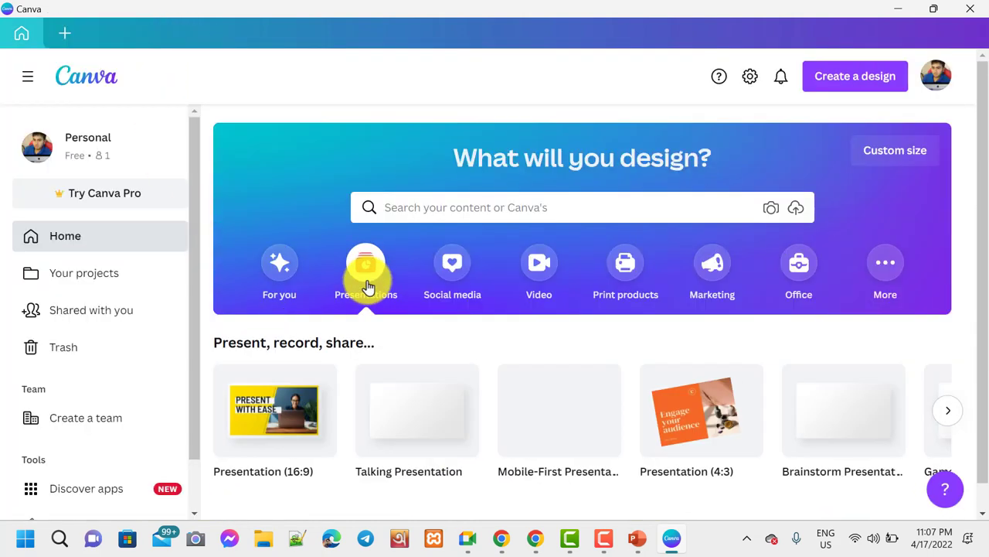
pyautogui.click(285, 264)
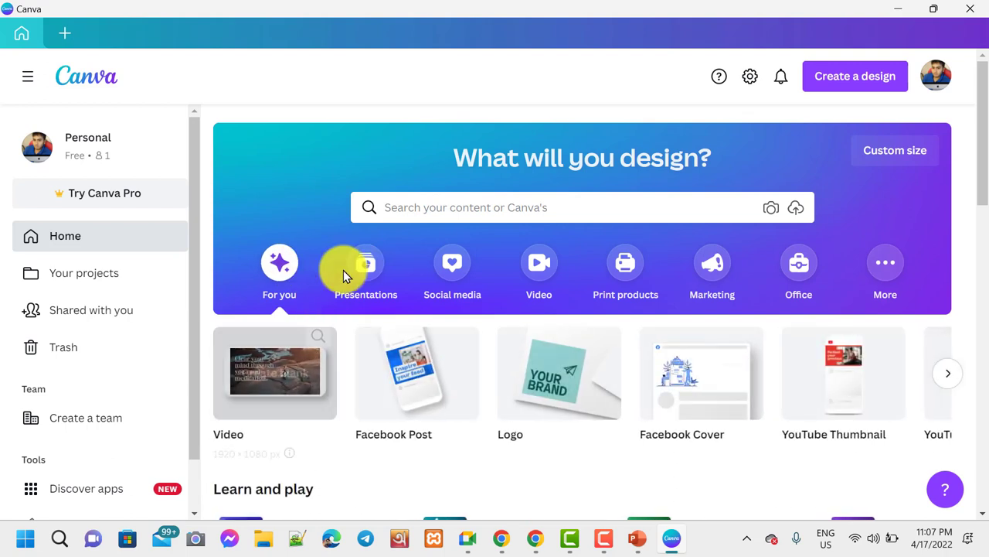
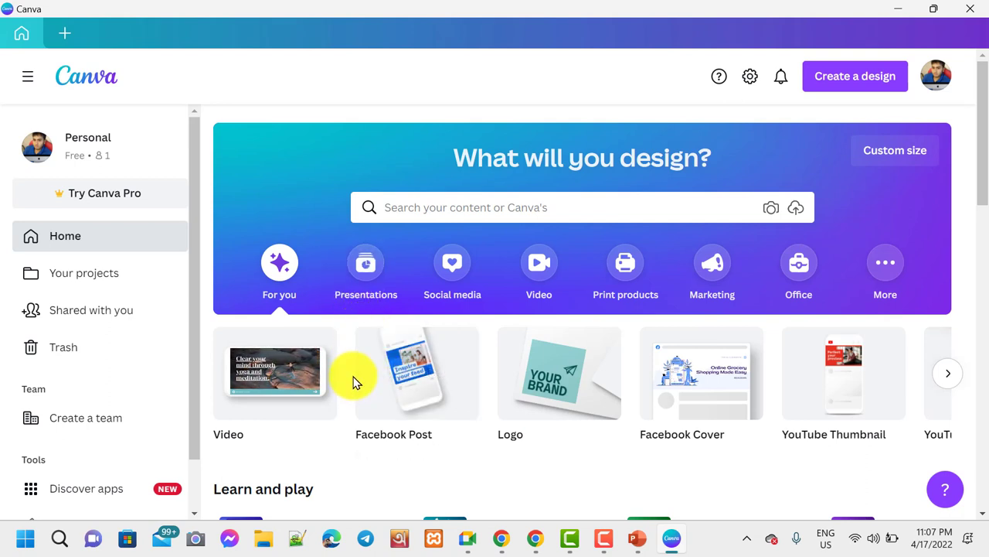
# - Create a blank Presentation (16:9) design from the Presentations category
pyautogui.moveTo(457, 371)
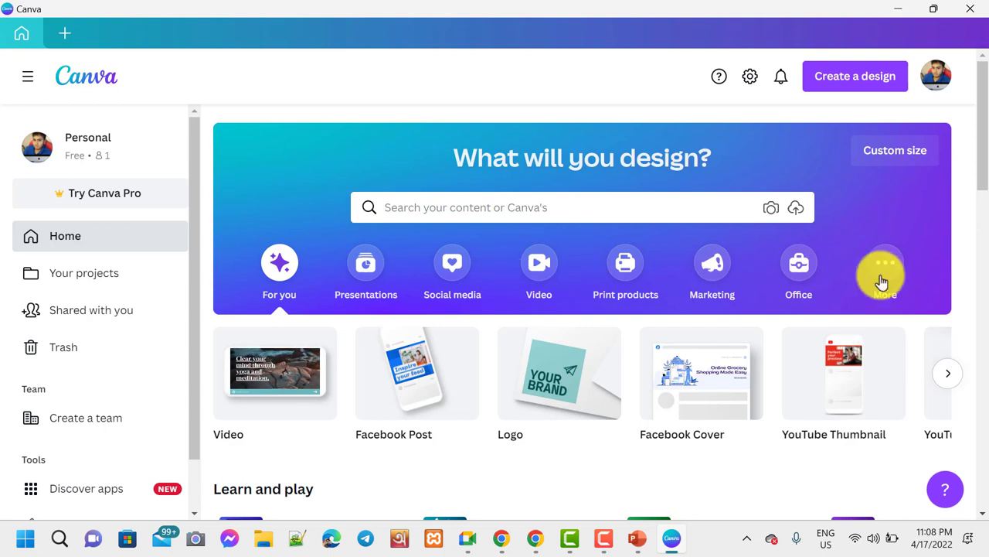
pyautogui.click(368, 273)
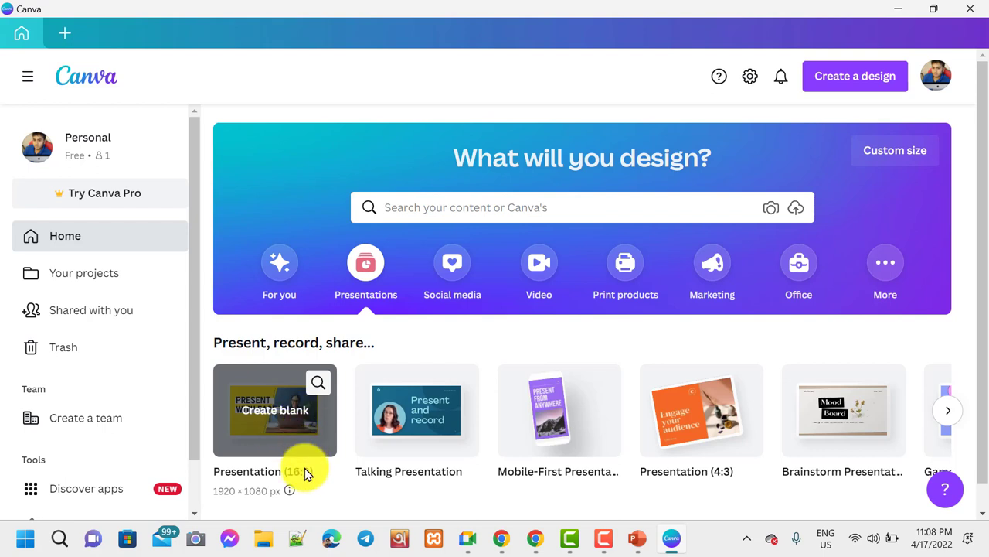
pyautogui.click(302, 425)
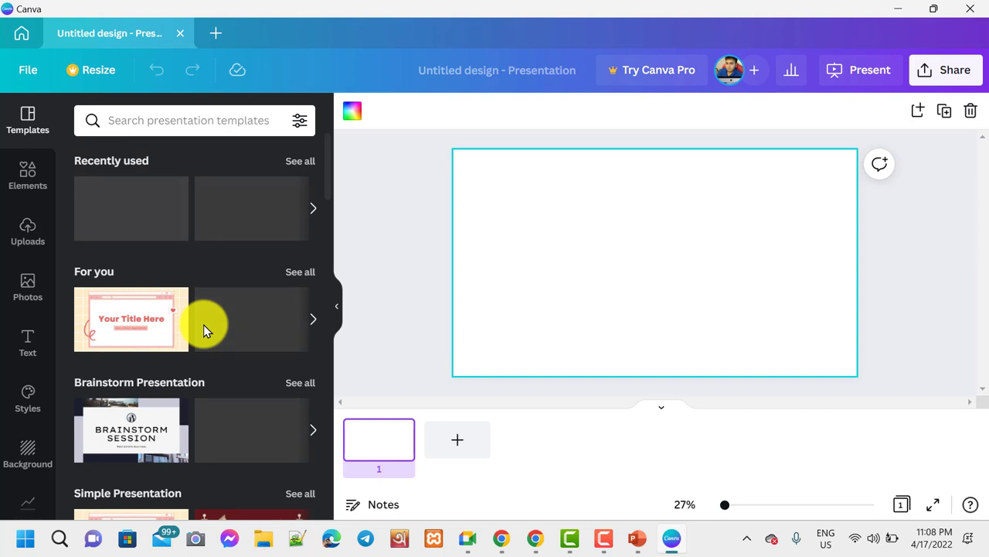
# - Open the Brown and Orange Minimalist Circle Dots Company Profile Presentation template and apply its Company Profile cover to page 1
pyautogui.scroll(-1, 203, 325)
pyautogui.scroll(-5, 203, 324)
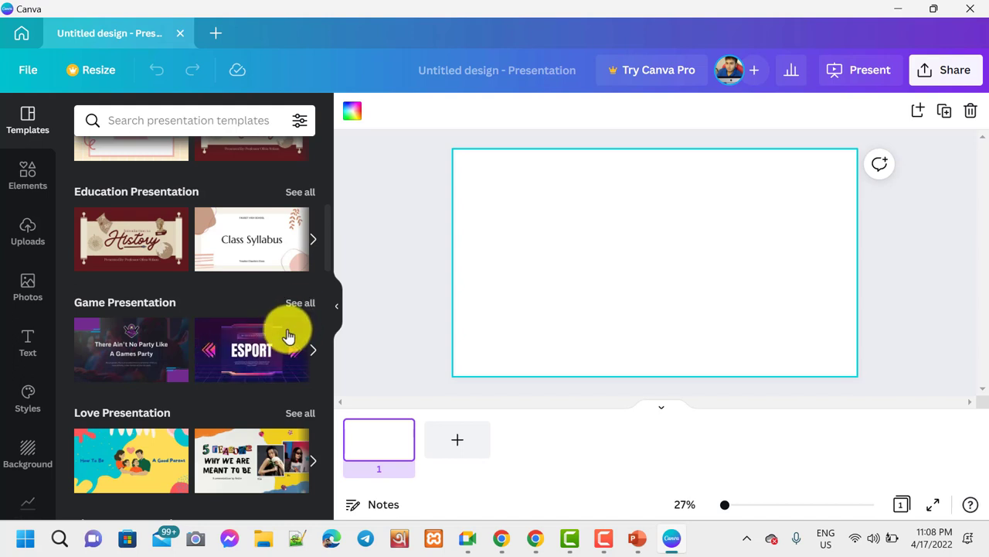
pyautogui.scroll(-2, 285, 340)
pyautogui.scroll(-1, 281, 344)
pyautogui.scroll(-3, 278, 344)
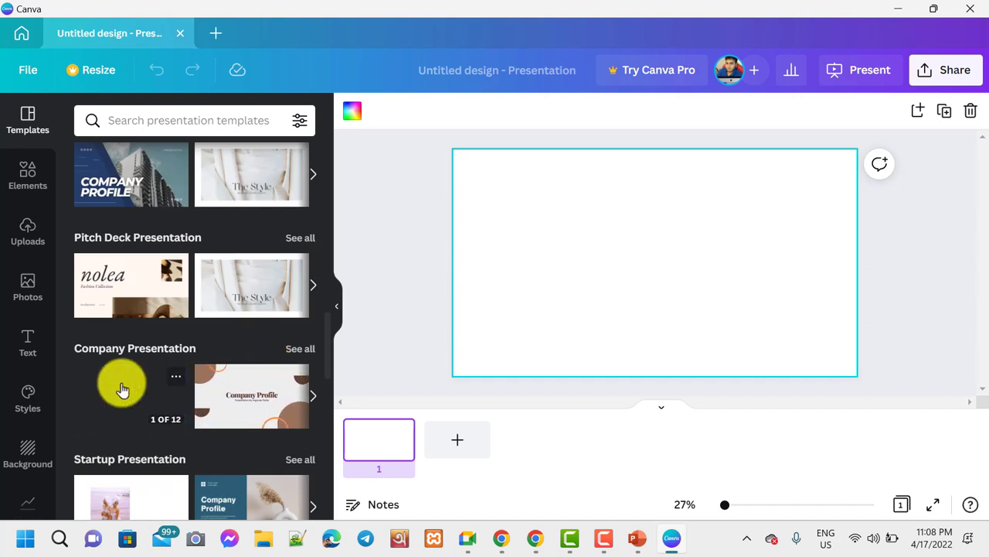
pyautogui.click(248, 390)
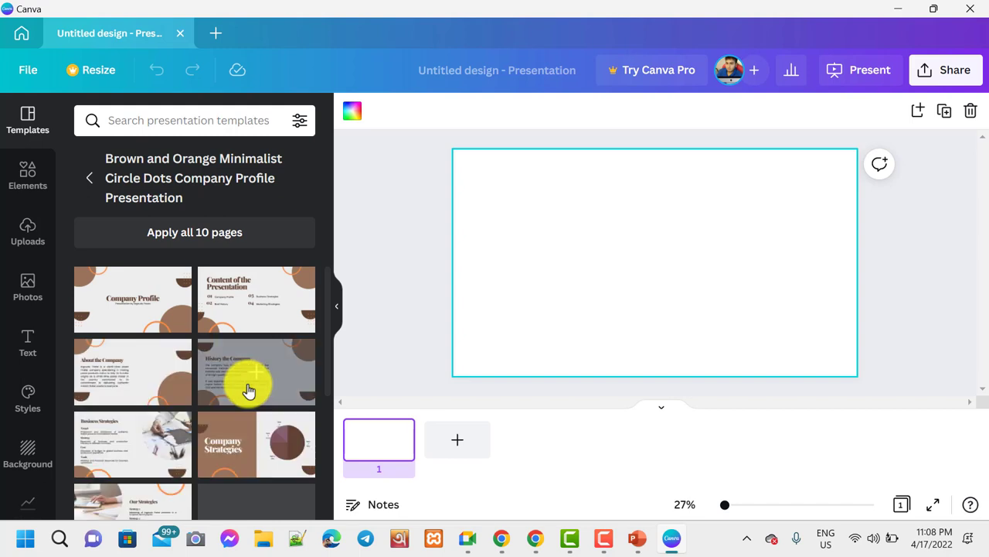
pyautogui.click(92, 311)
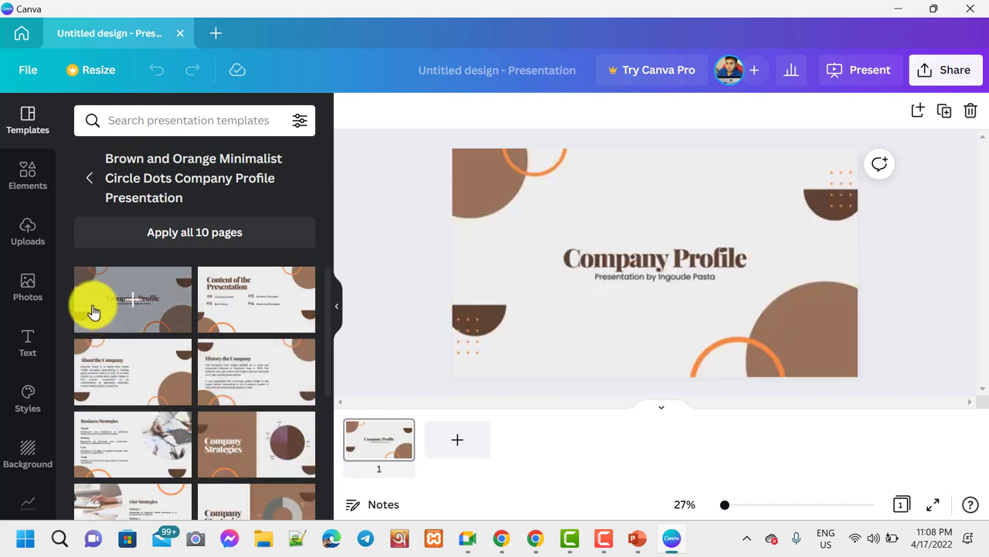
pyautogui.click(221, 309)
pyautogui.click(144, 303)
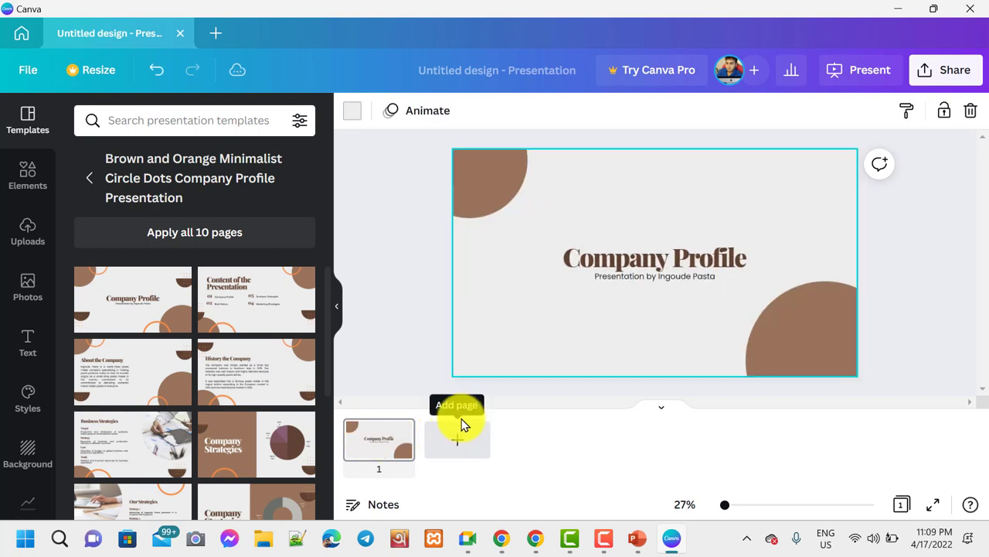
# - Add a second page, try the Content of the Presentation layout on it, and replace that with the Company Profile cover
pyautogui.click(460, 446)
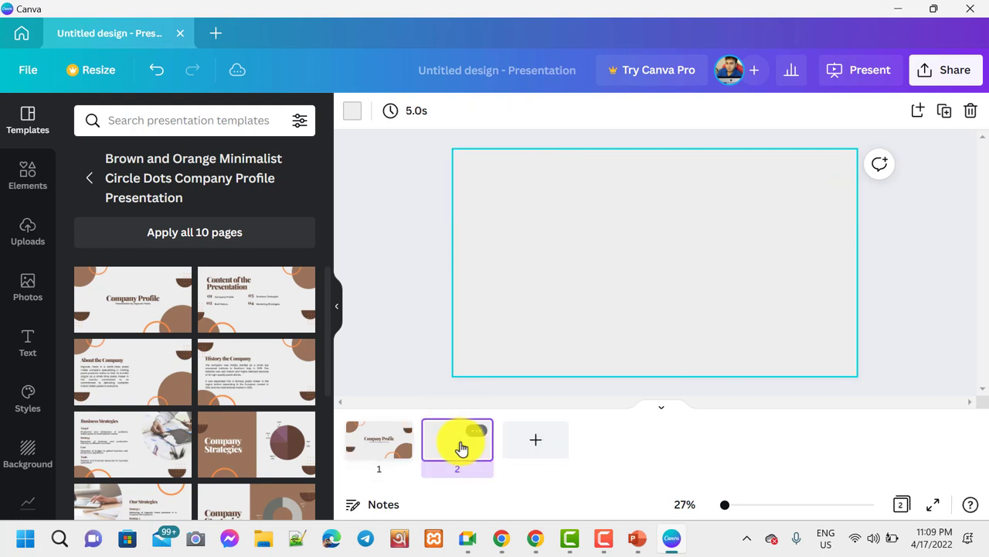
pyautogui.click(246, 330)
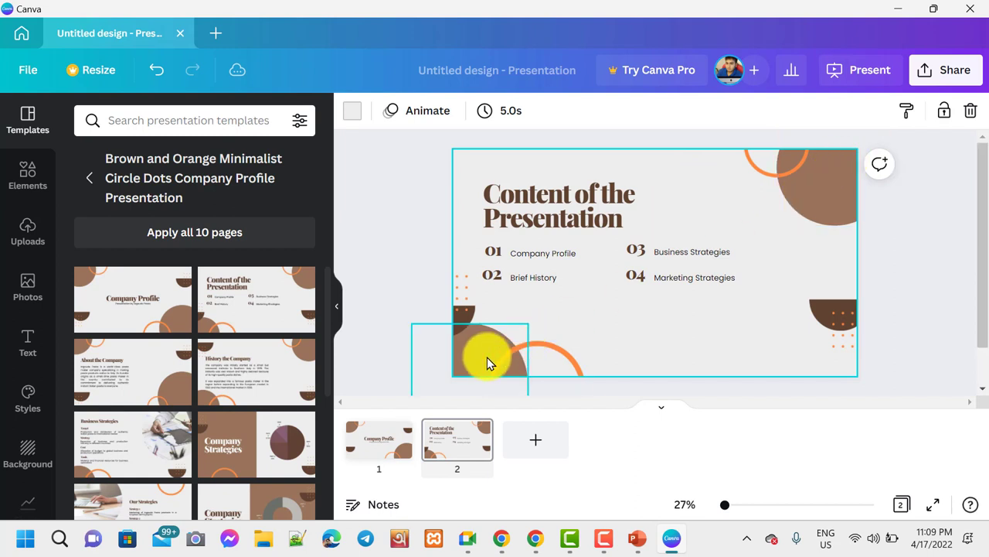
pyautogui.click(137, 313)
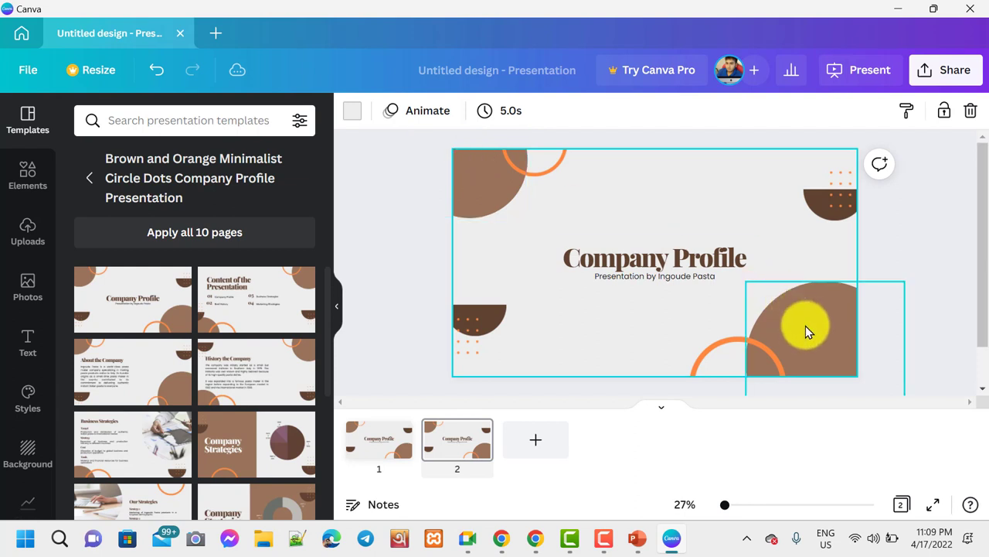
# - Add pages 3 and 4, applying the About the Company layout to page 3 and History the Company to page 4
pyautogui.click(536, 439)
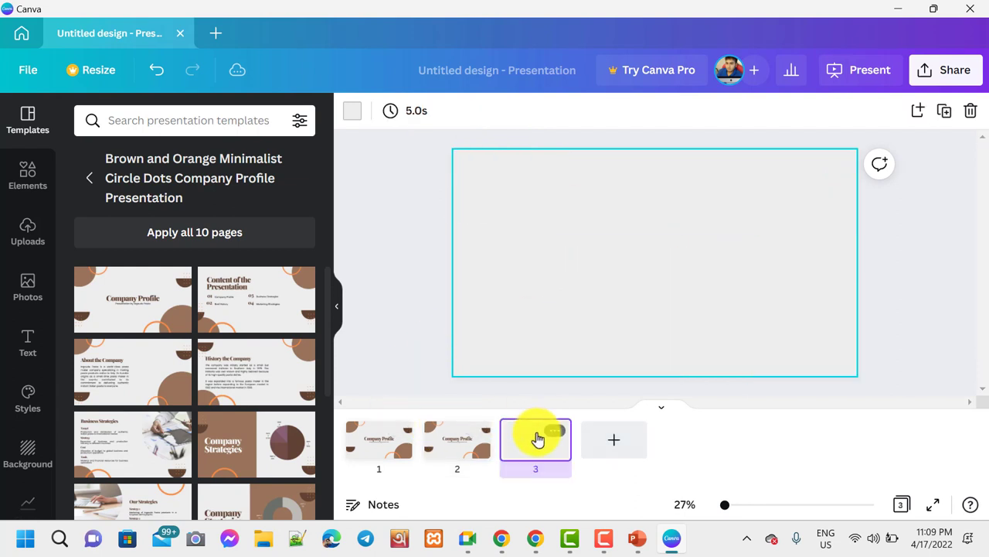
pyautogui.click(116, 396)
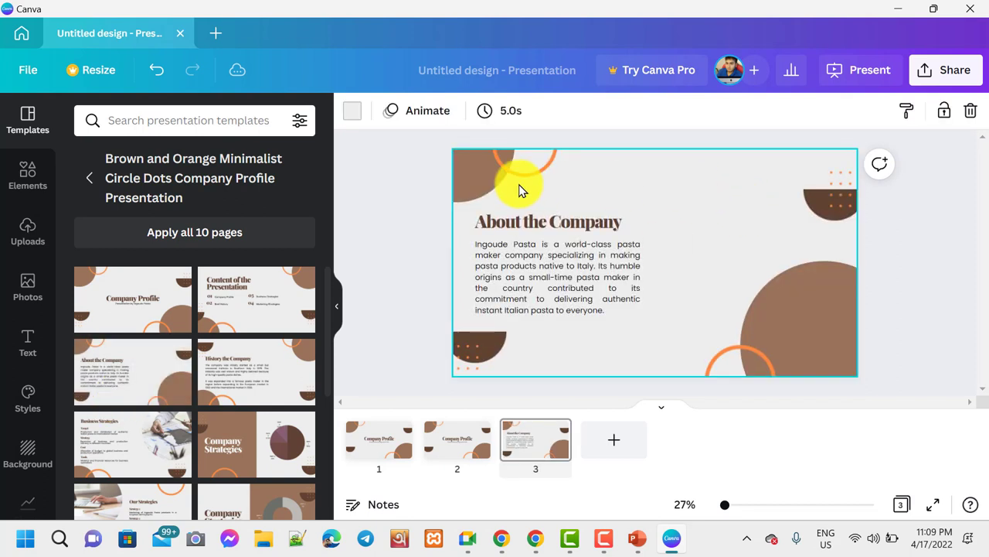
pyautogui.click(615, 446)
pyautogui.click(294, 393)
# - Add nine blank pages, 5 to 13, after the History the Company page
pyautogui.scroll(-3, 294, 393)
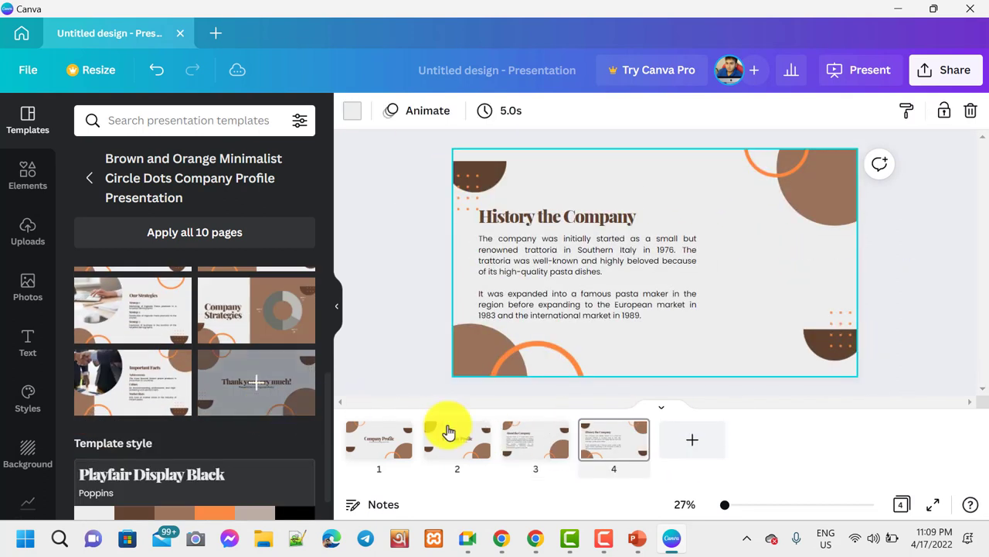
pyautogui.scroll(2, 213, 424)
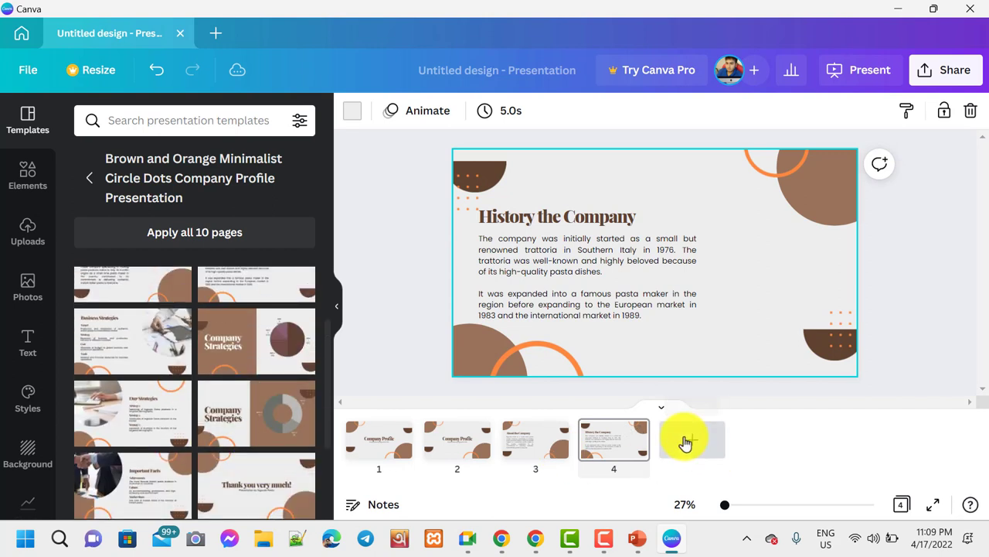
pyautogui.click(685, 442)
pyautogui.click(769, 440)
pyautogui.click(849, 444)
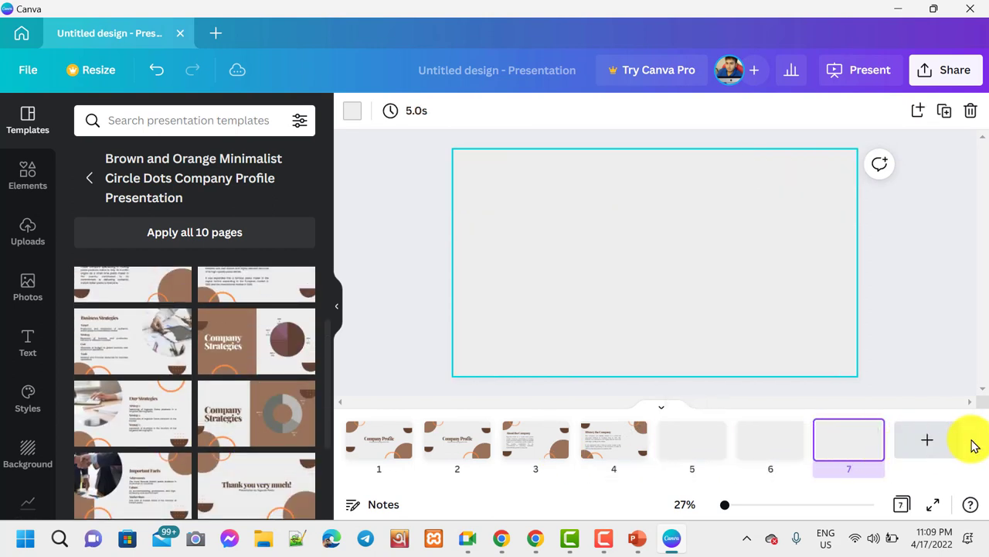
pyautogui.click(921, 443)
pyautogui.click(945, 441)
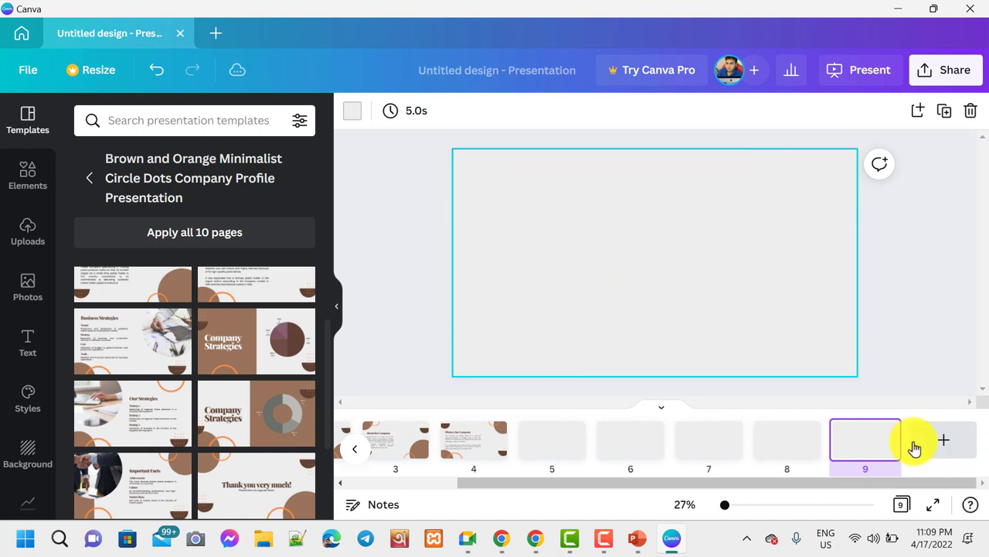
pyautogui.click(944, 441)
pyautogui.click(951, 444)
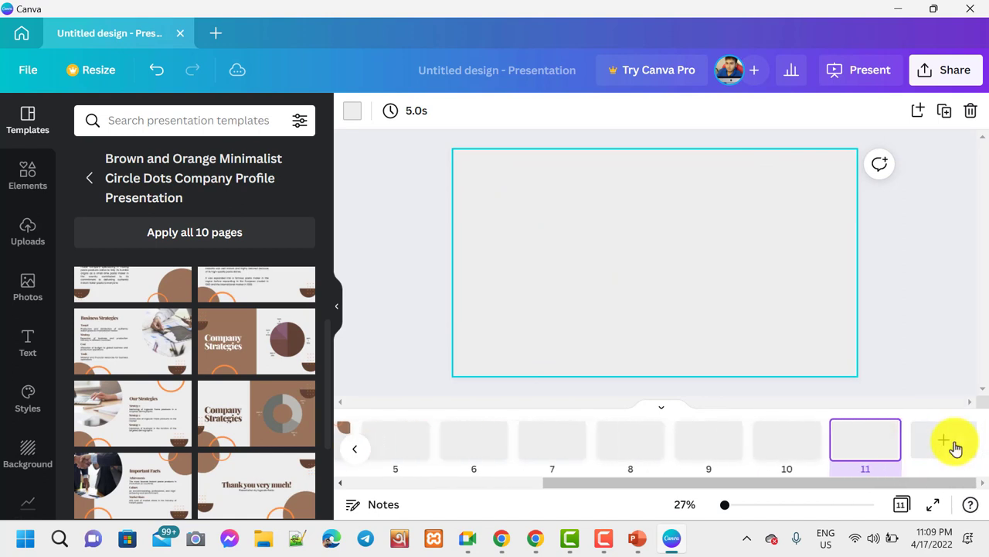
pyautogui.click(947, 442)
pyautogui.click(949, 446)
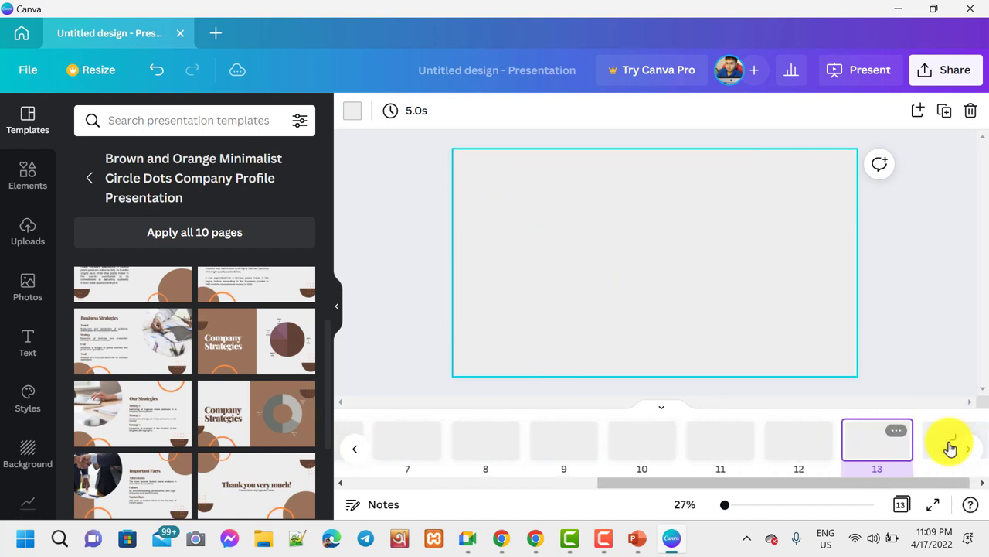
pyautogui.click(356, 452)
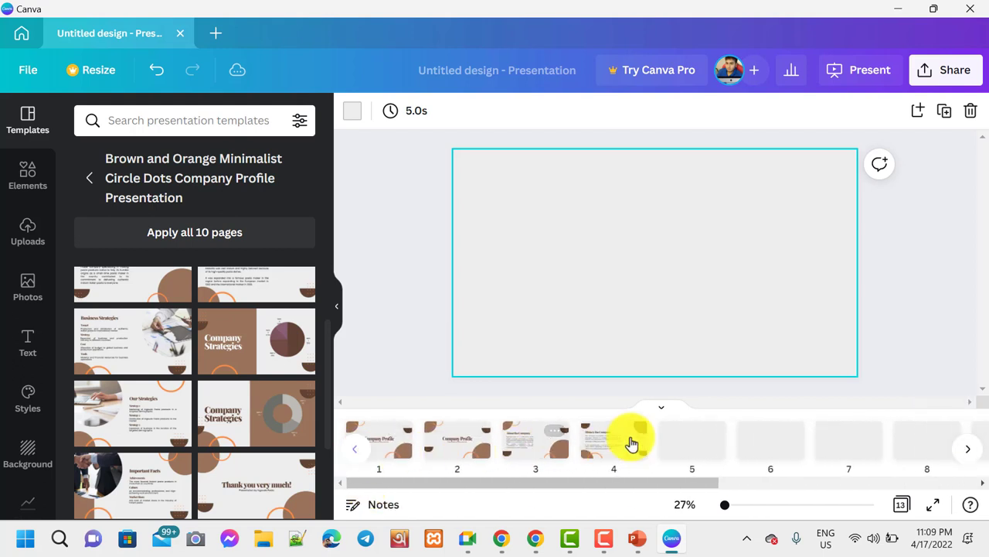
# - Apply the Company Strategies donut-chart layout to page 5, and replace a trial of Our Strategies on page 6 with the Important Facts layout
pyautogui.rightClick(702, 438)
pyautogui.click(237, 413)
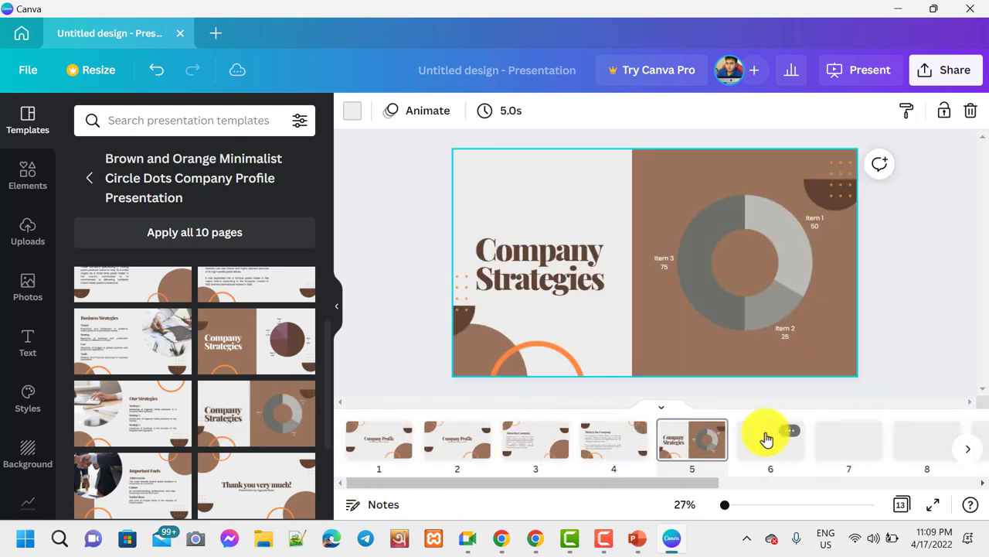
pyautogui.click(766, 439)
pyautogui.click(136, 431)
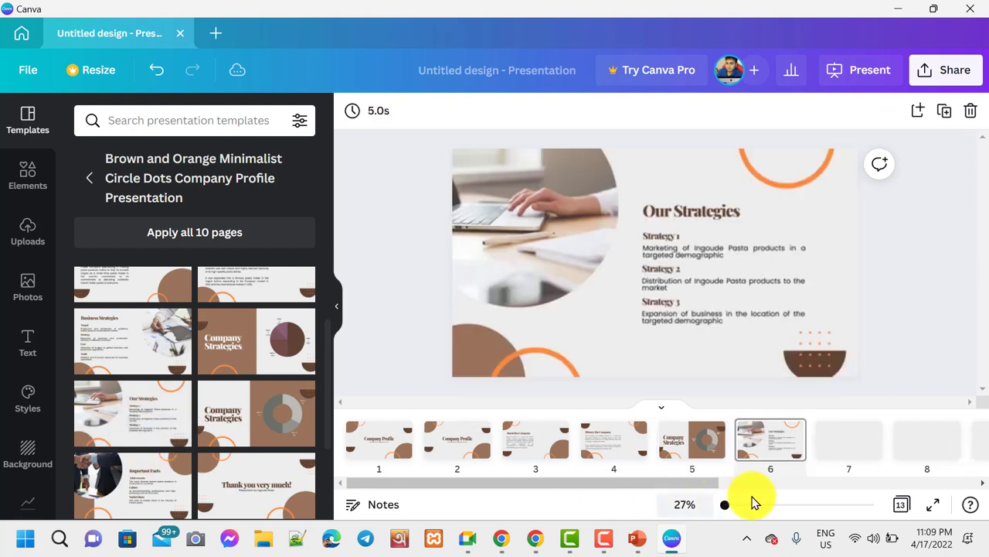
pyautogui.click(866, 453)
pyautogui.click(167, 495)
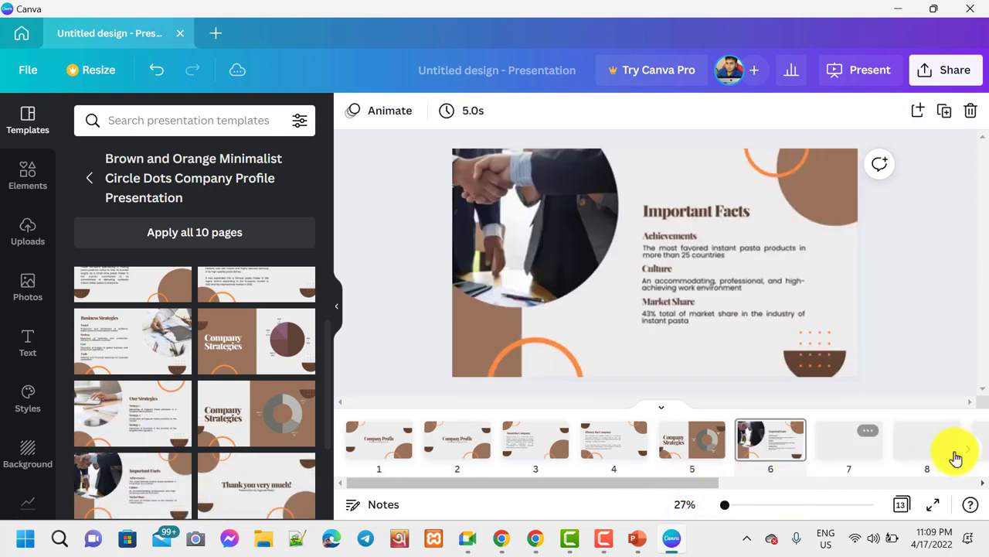
pyautogui.scroll(5, 629, 232)
pyautogui.scroll(-5, 438, 287)
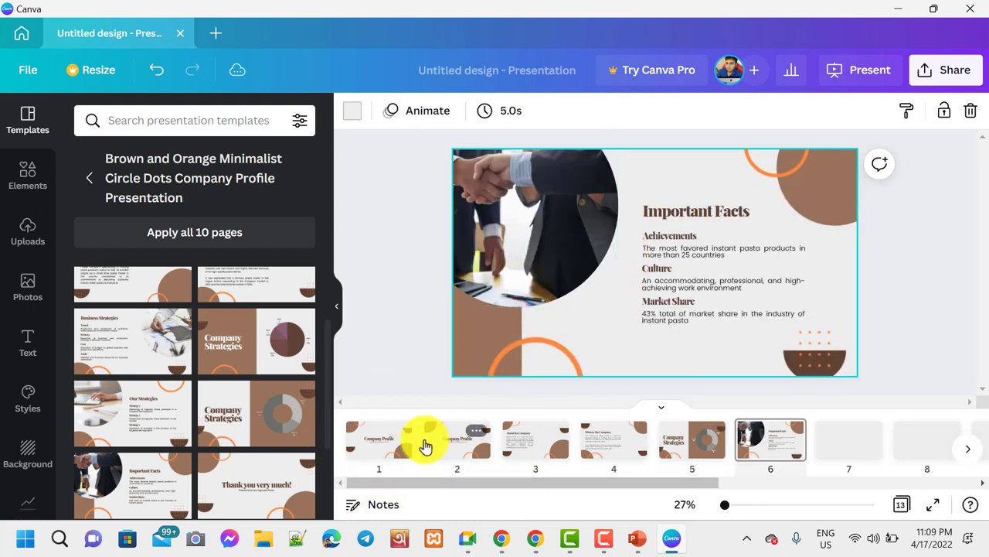
# - Delete the Important Facts title and all the text boxes beneath it from page 6
pyautogui.click(544, 213)
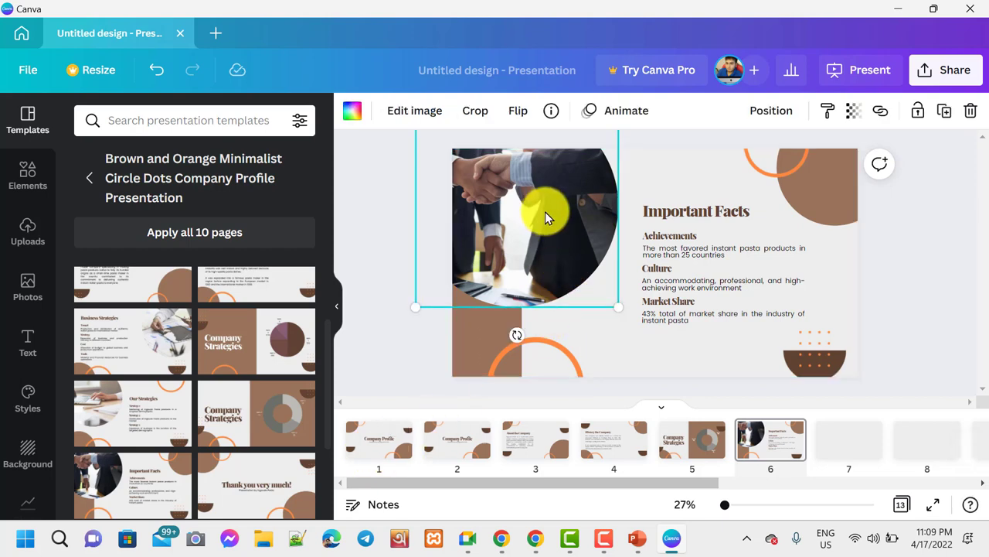
pyautogui.click(689, 250)
pyautogui.click(696, 211)
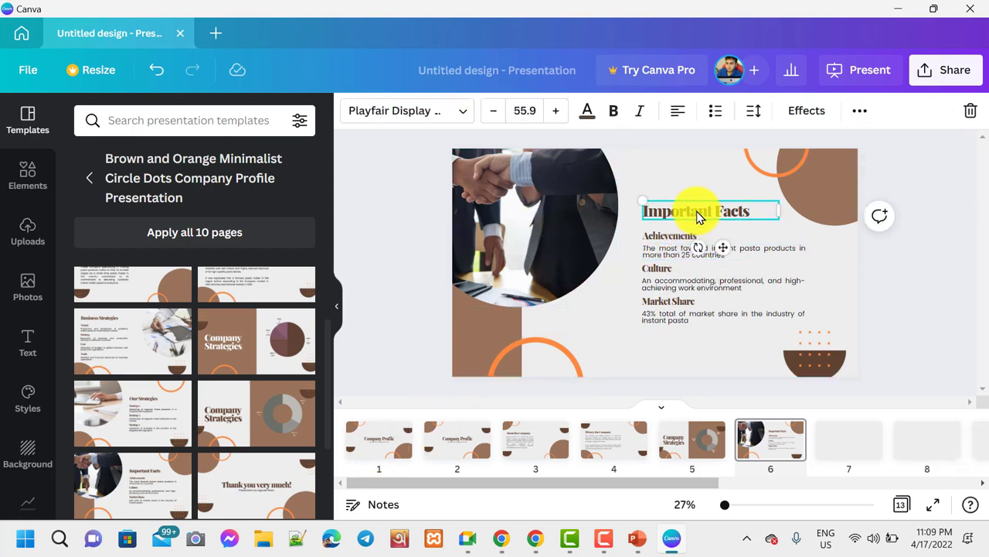
pyautogui.click(690, 348)
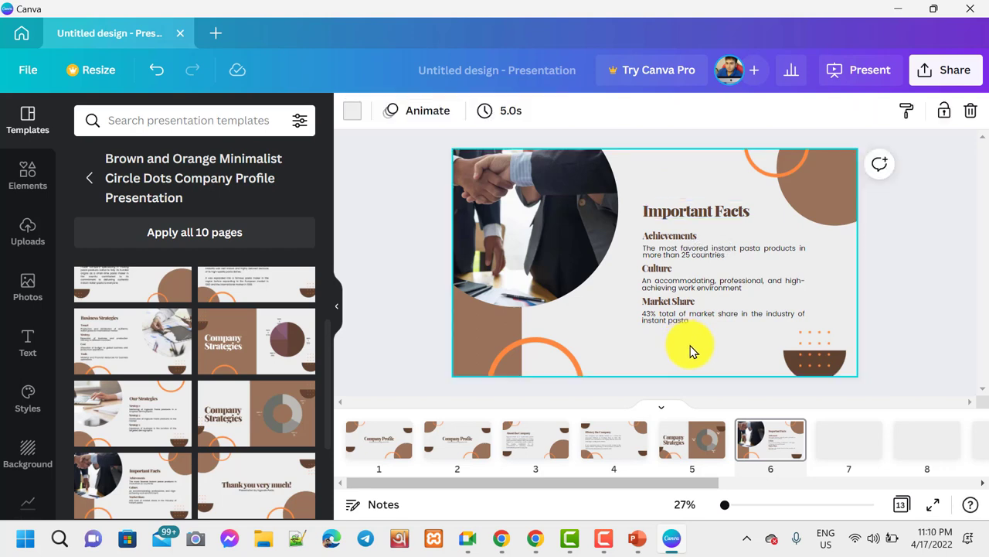
pyautogui.moveTo(691, 348); pyautogui.dragTo(665, 216)
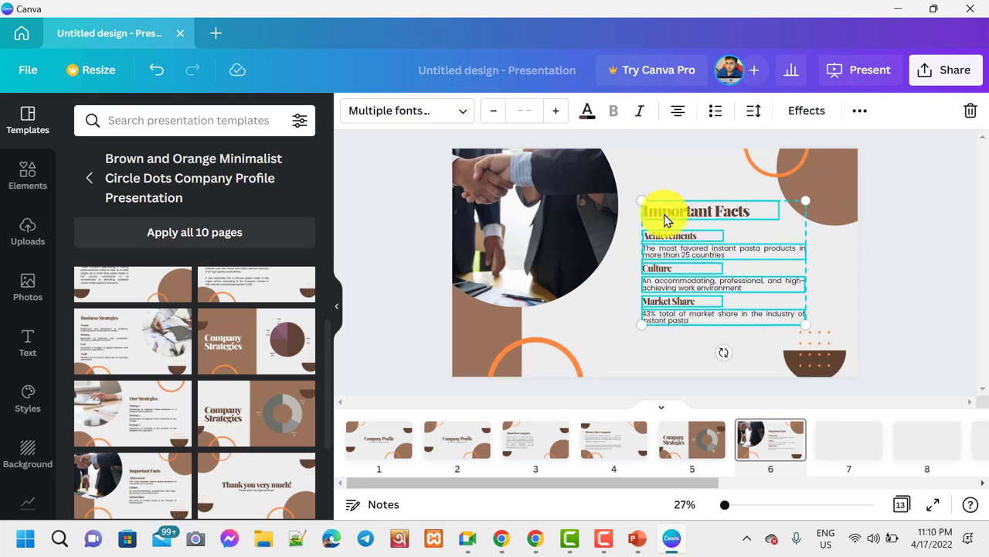
pyautogui.press('Delete')
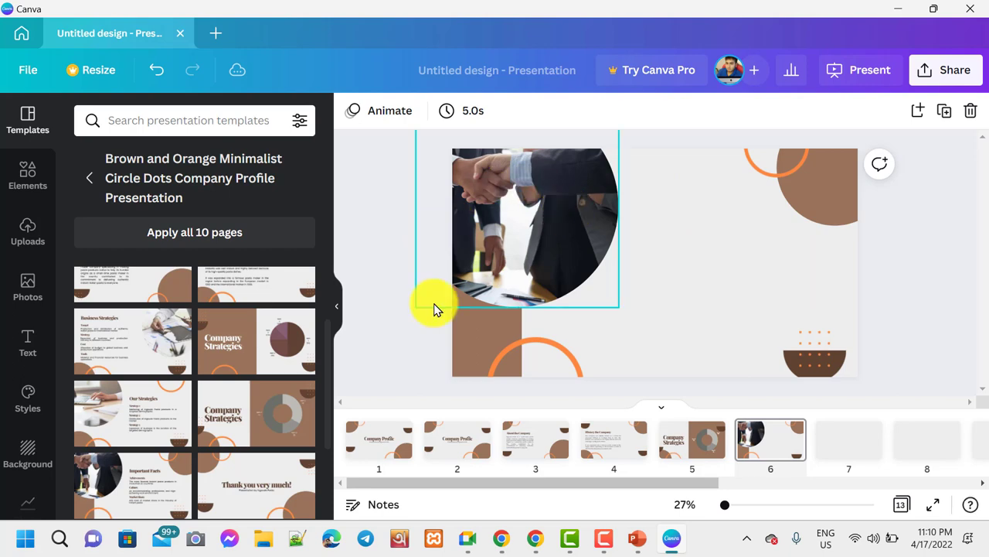
# - Add a heading to page 6 that reads WELLCOME
pyautogui.click(27, 335)
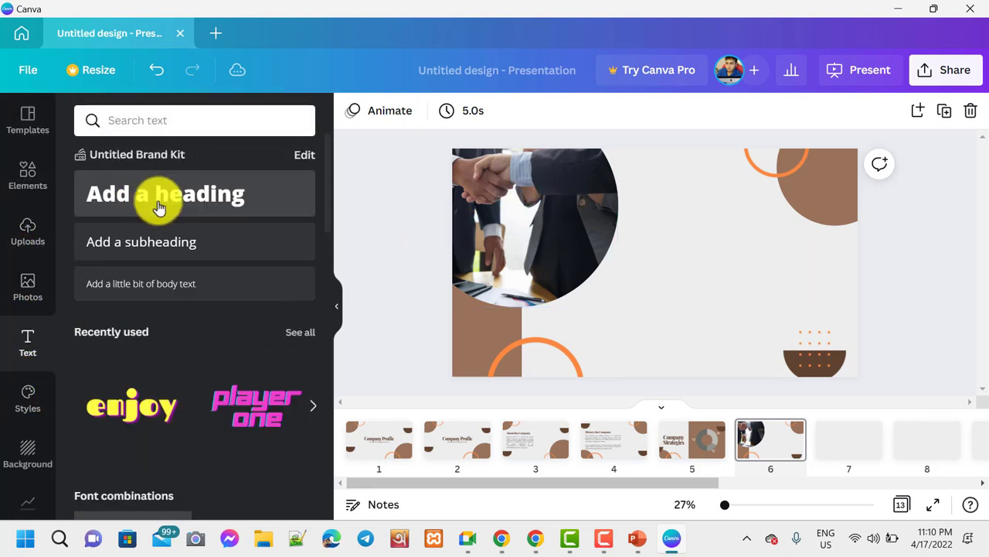
pyautogui.click(159, 205)
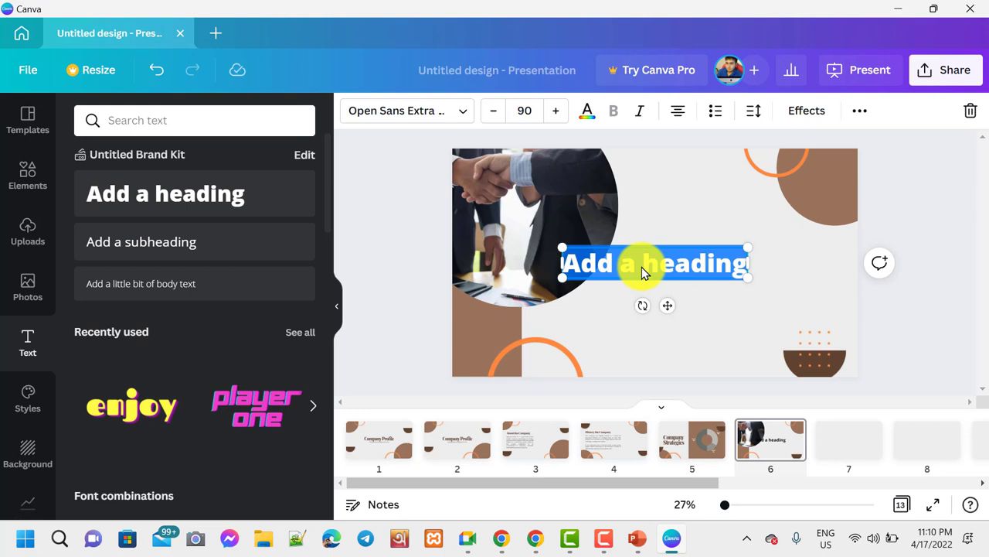
pyautogui.write('WL')
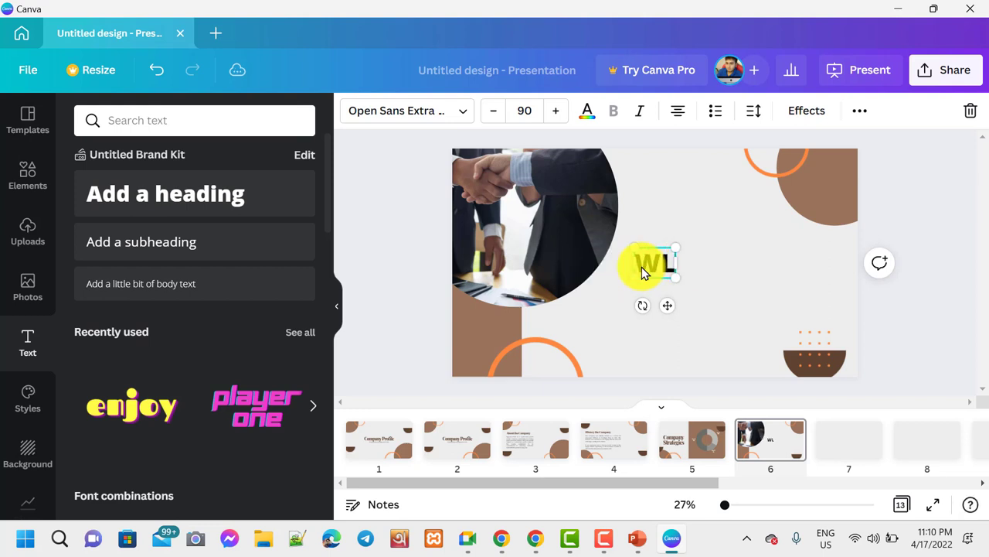
pyautogui.write('ELL')
pyautogui.press('BackSpace')
pyautogui.press('BackSpace')
pyautogui.press('BackSpace')
pyautogui.press('BackSpace')
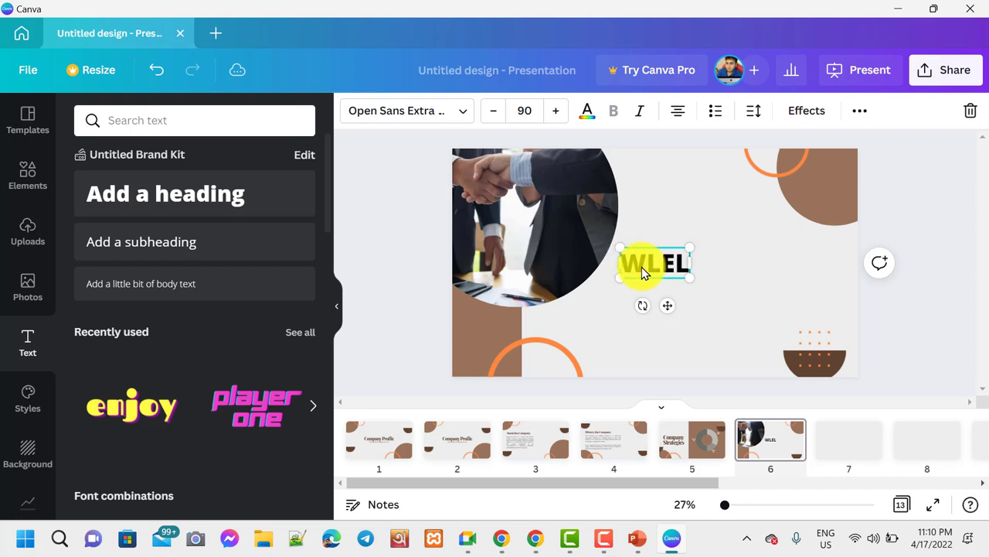
pyautogui.write('ELLC')
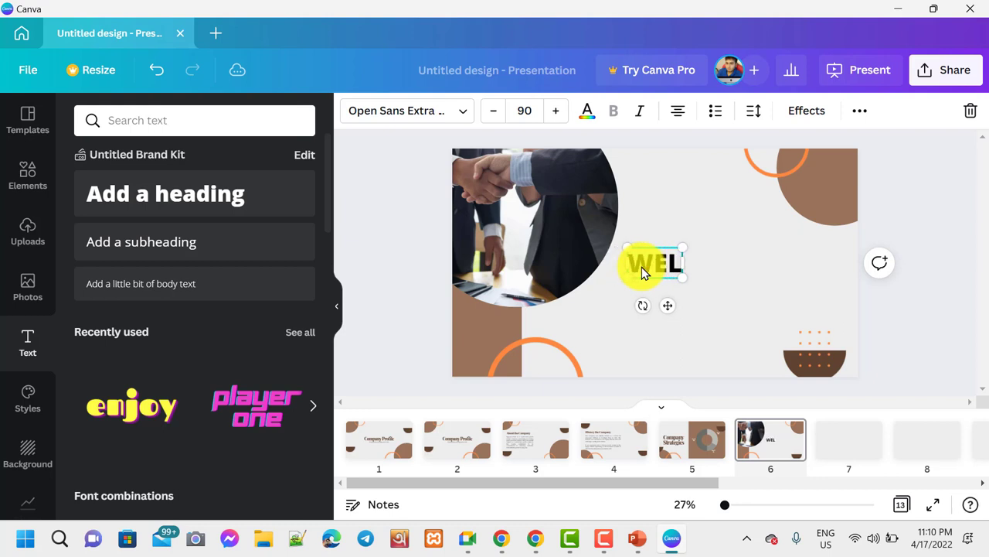
pyautogui.write('OME')
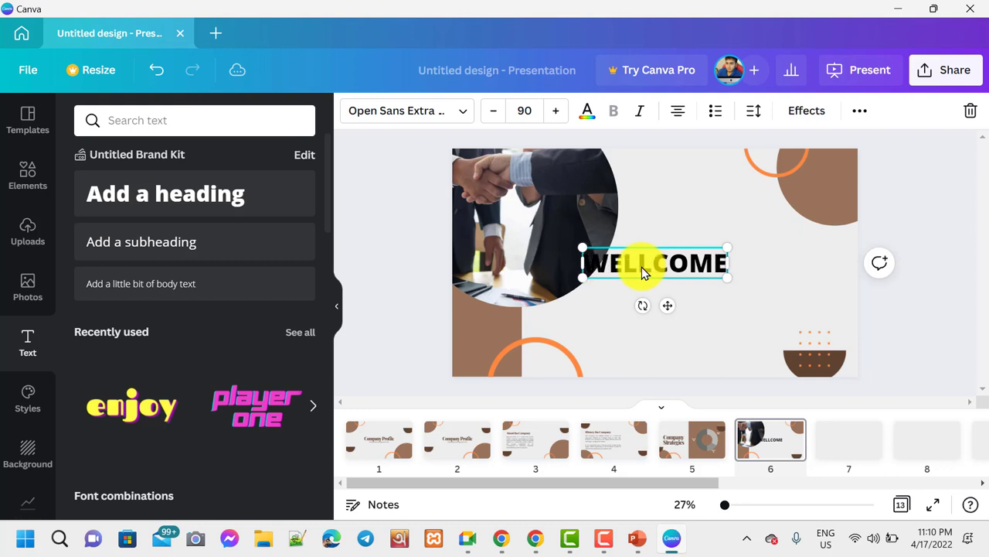
# - Enlarge the WELLCOME heading and place it in the empty area beside the circular photo on page 6
pyautogui.moveTo(656, 302); pyautogui.dragTo(686, 311)
pyautogui.moveTo(610, 258); pyautogui.dragTo(536, 217)
pyautogui.moveTo(655, 317); pyautogui.dragTo(729, 334)
# - Replace the handshake photo in page 6's circular frame with the recently used photo of a person working on a laptop
pyautogui.click(554, 230)
pyautogui.doubleClick(553, 230)
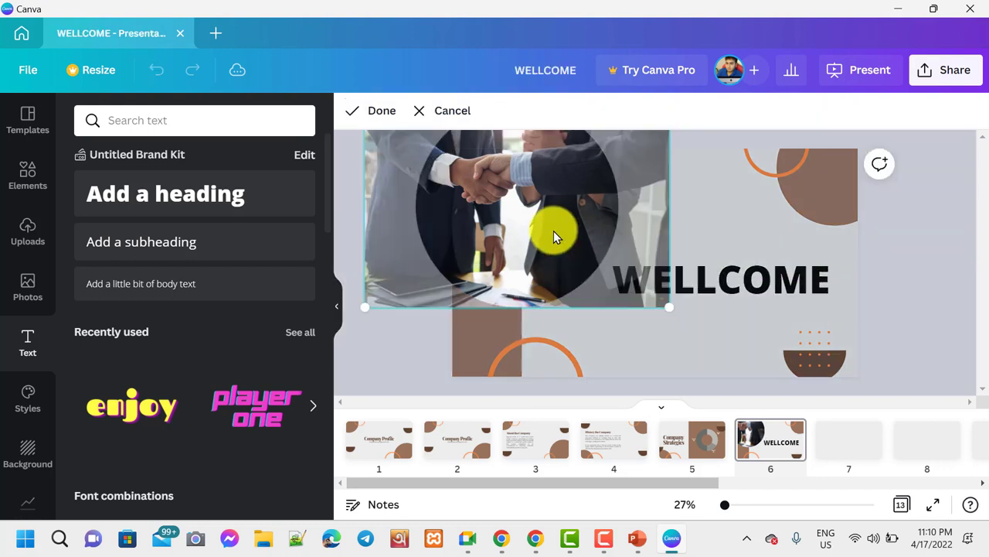
pyautogui.click(398, 352)
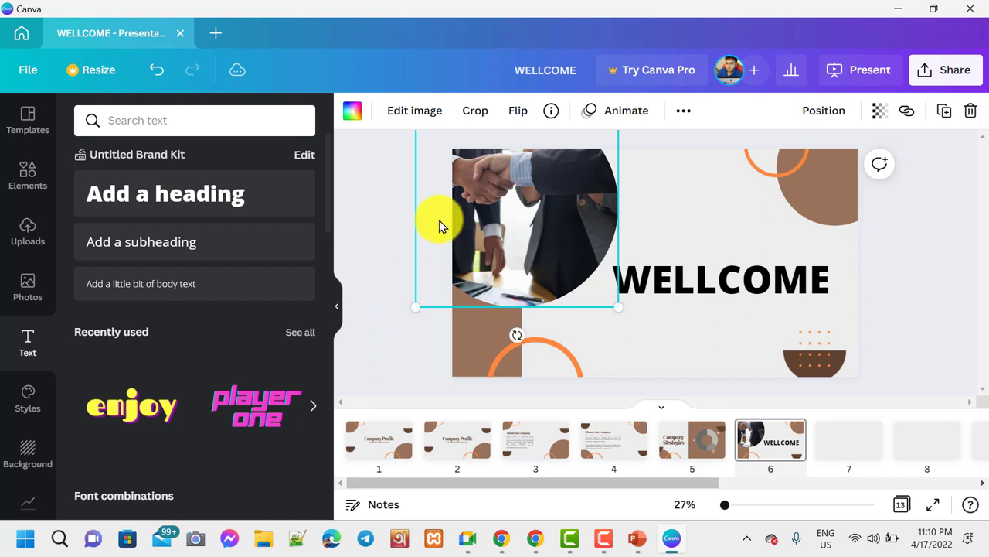
pyautogui.click(28, 292)
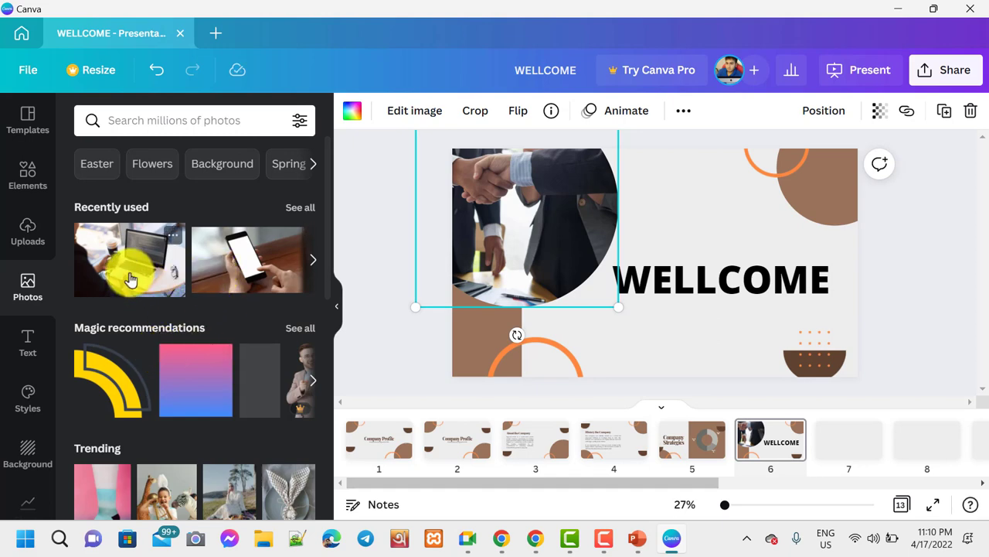
pyautogui.moveTo(129, 271); pyautogui.dragTo(495, 224)
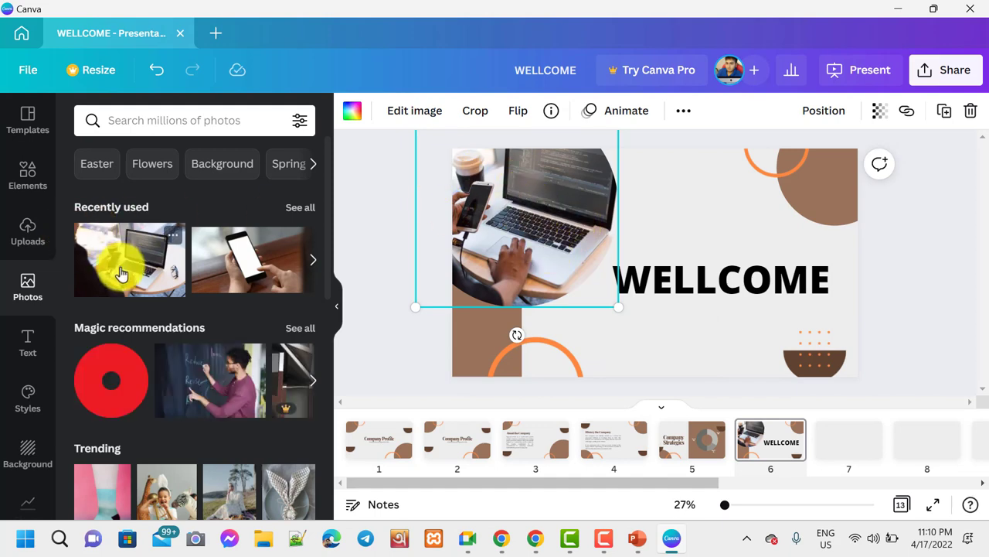
pyautogui.moveTo(121, 266); pyautogui.dragTo(476, 183)
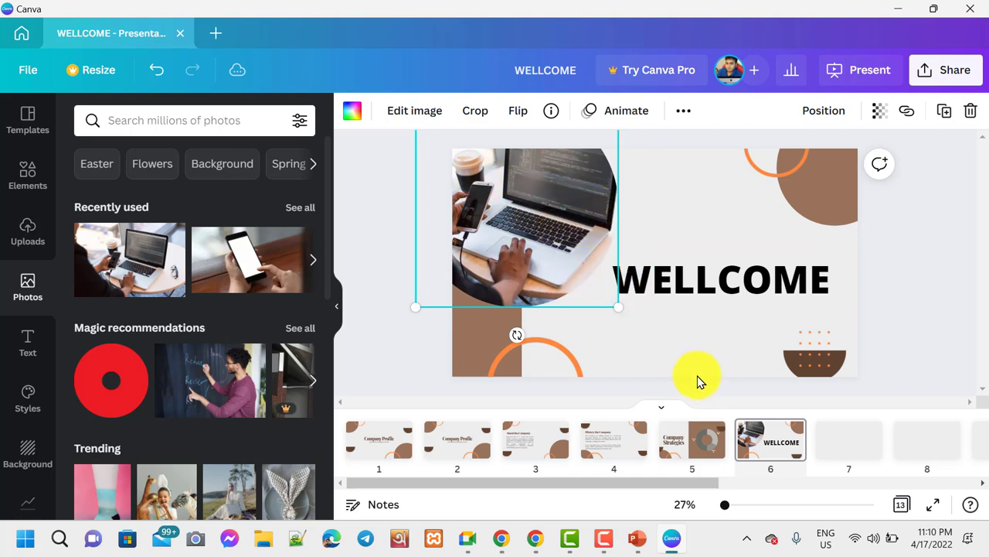
# - Review the page 2 cover and its title and subtitle text boxes, comparing it with the neighbouring pages
pyautogui.scroll(3, 645, 355)
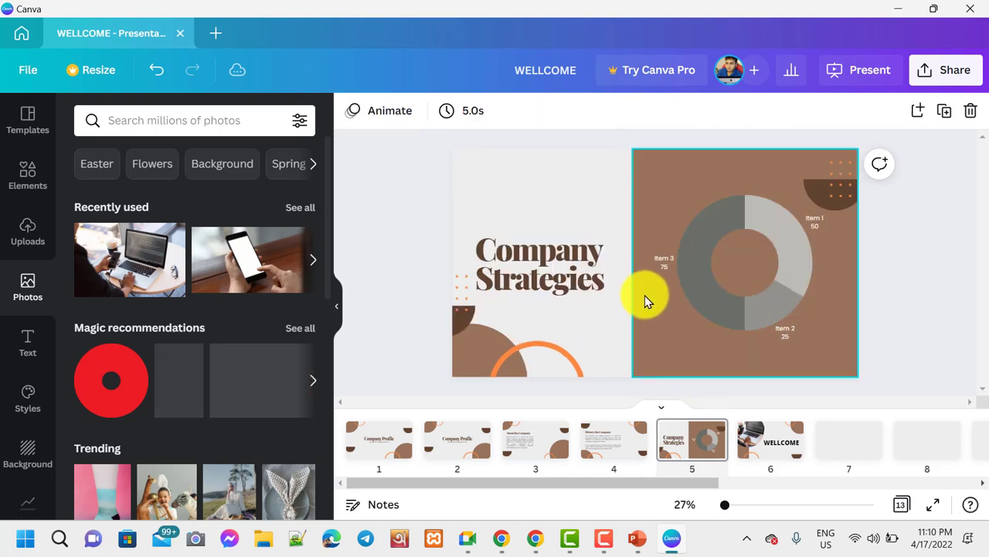
pyautogui.scroll(-3, 645, 295)
pyautogui.click(645, 295)
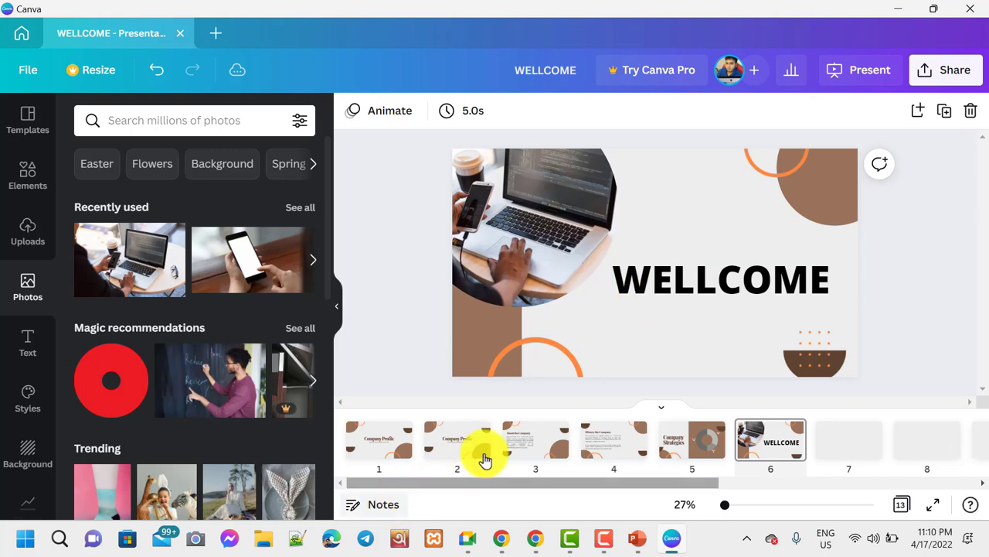
pyautogui.click(457, 451)
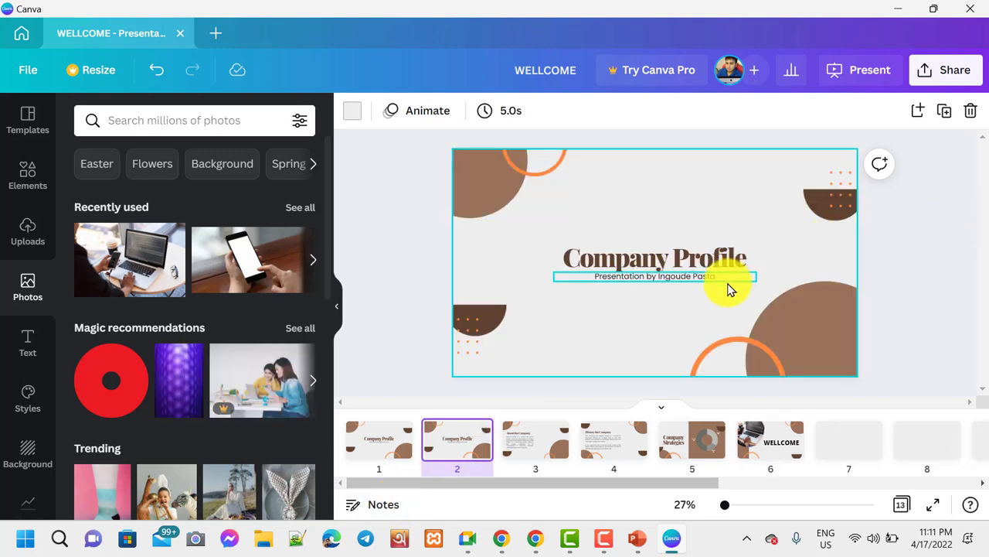
pyautogui.moveTo(717, 301); pyautogui.dragTo(541, 252)
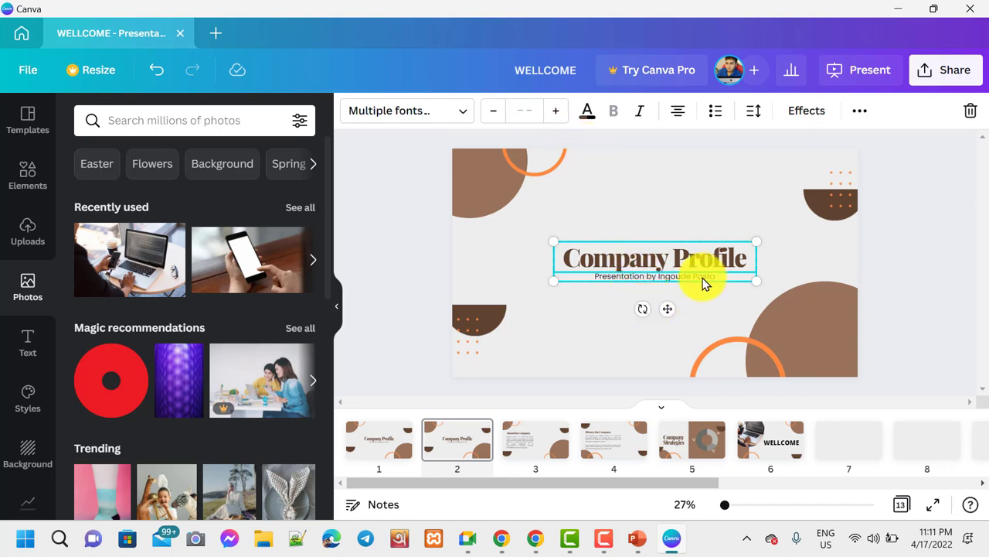
pyautogui.click(517, 362)
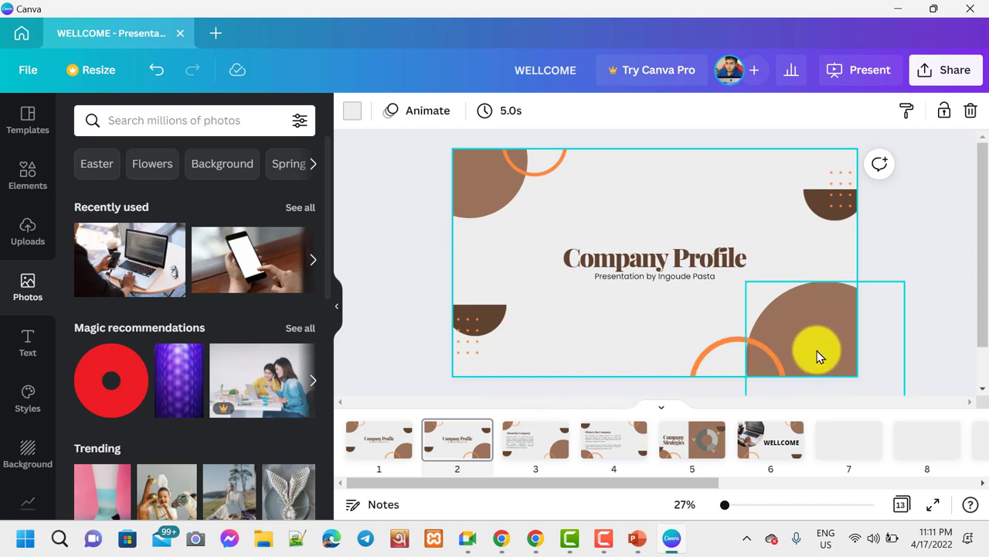
pyautogui.click(527, 442)
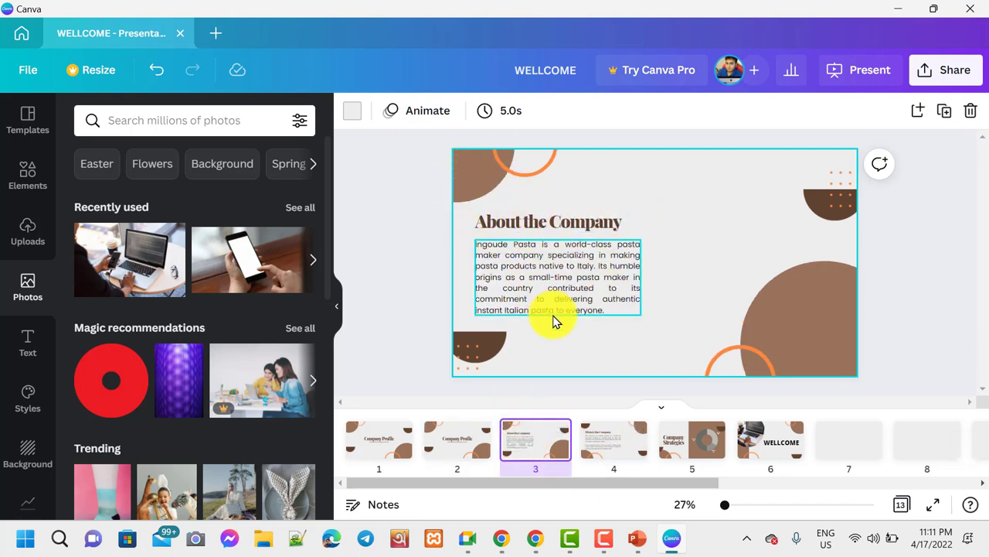
pyautogui.click(460, 437)
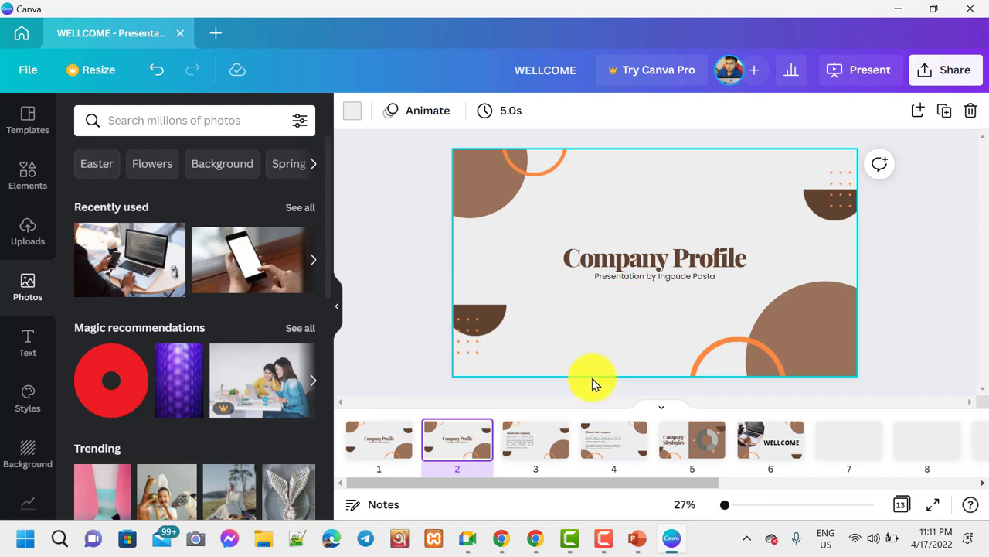
pyautogui.click(733, 277)
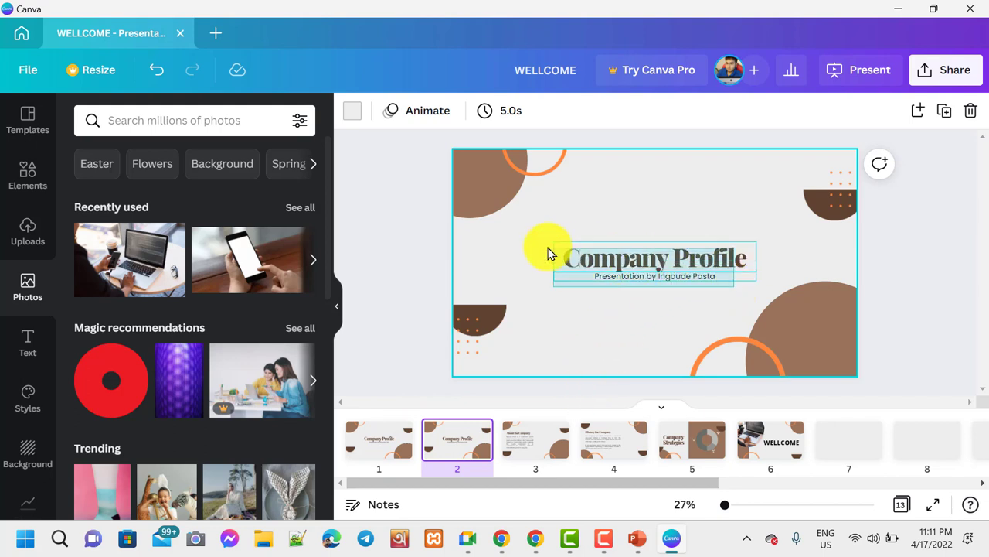
pyautogui.click(667, 333)
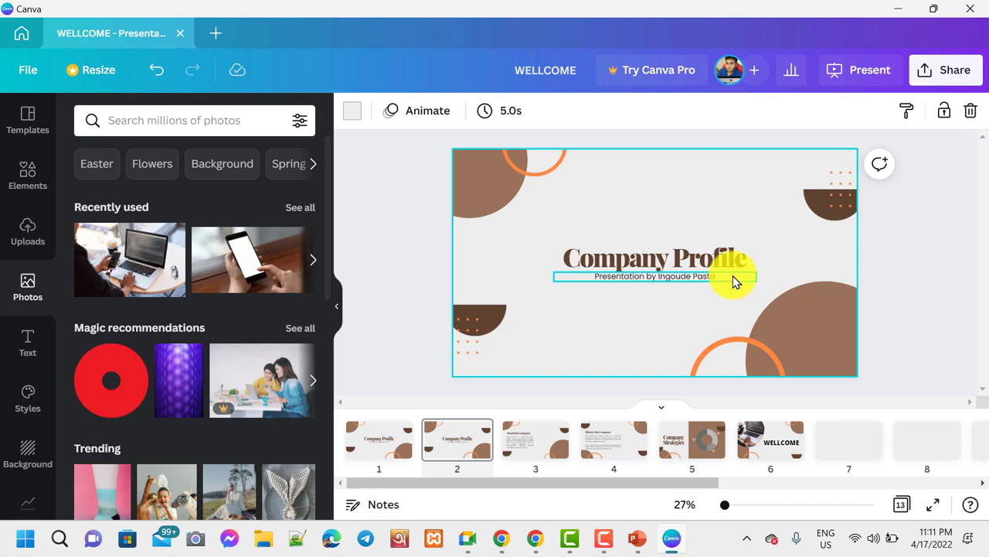
# - Review the text of the About the Company and History the Company pages and the Company Strategies chart page
pyautogui.click(532, 440)
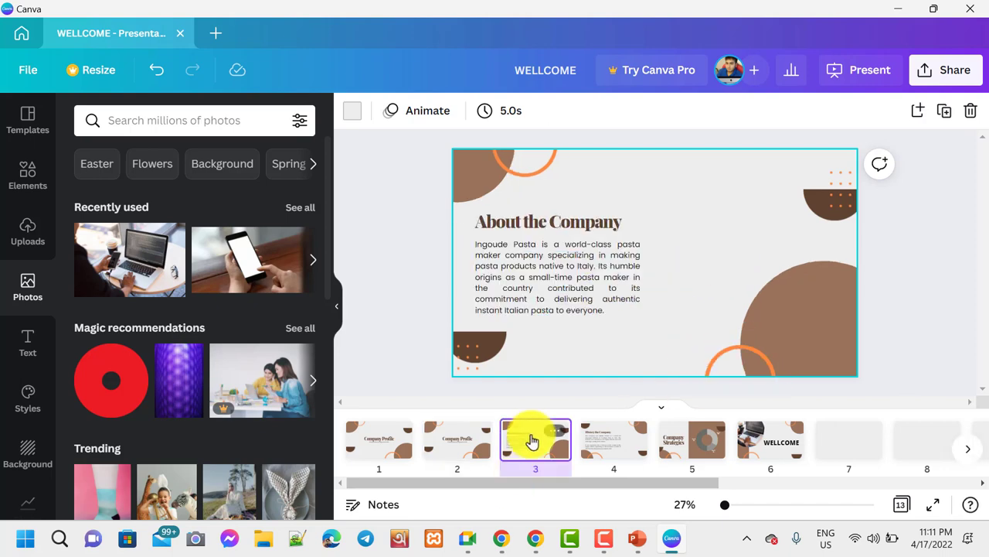
pyautogui.moveTo(645, 321); pyautogui.dragTo(482, 194)
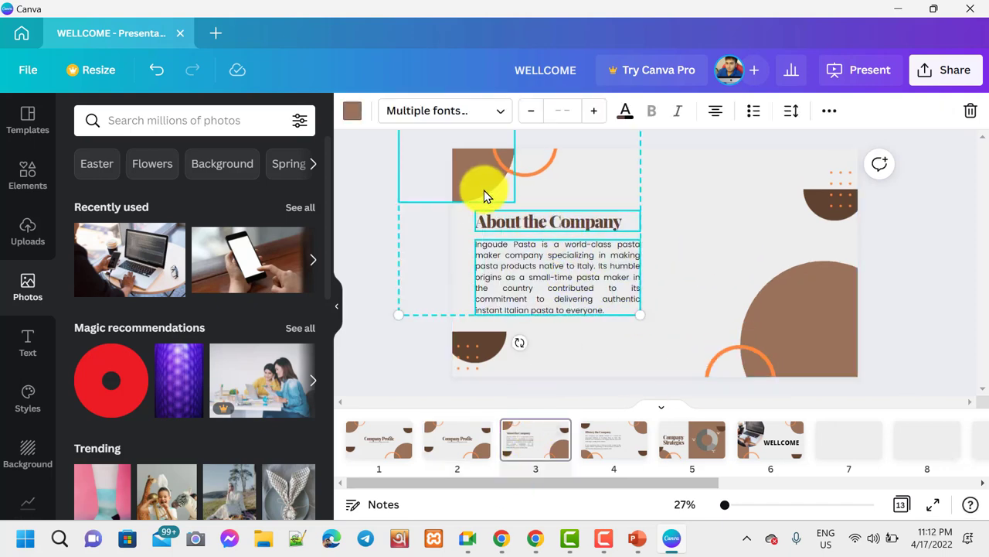
pyautogui.click(688, 301)
pyautogui.moveTo(652, 334); pyautogui.dragTo(472, 245)
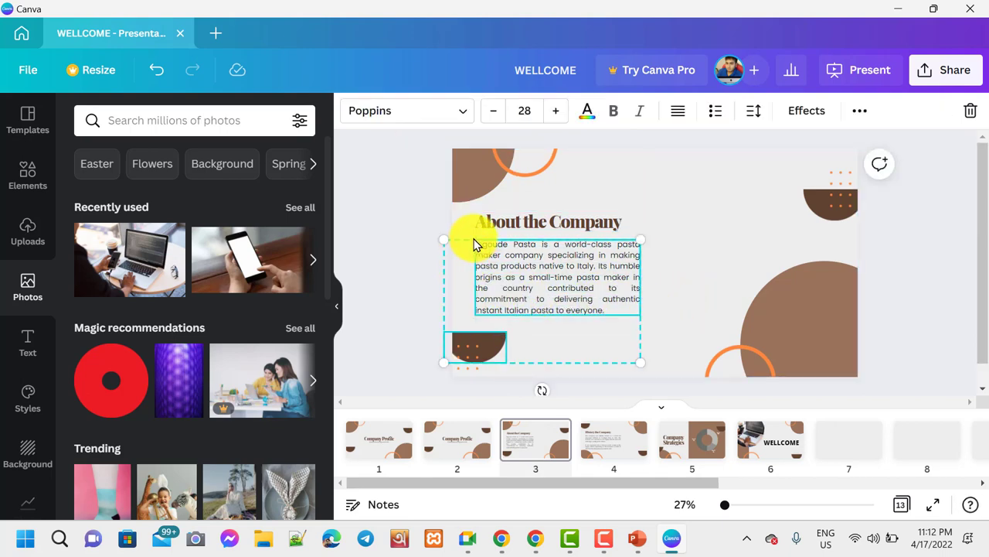
pyautogui.click(718, 252)
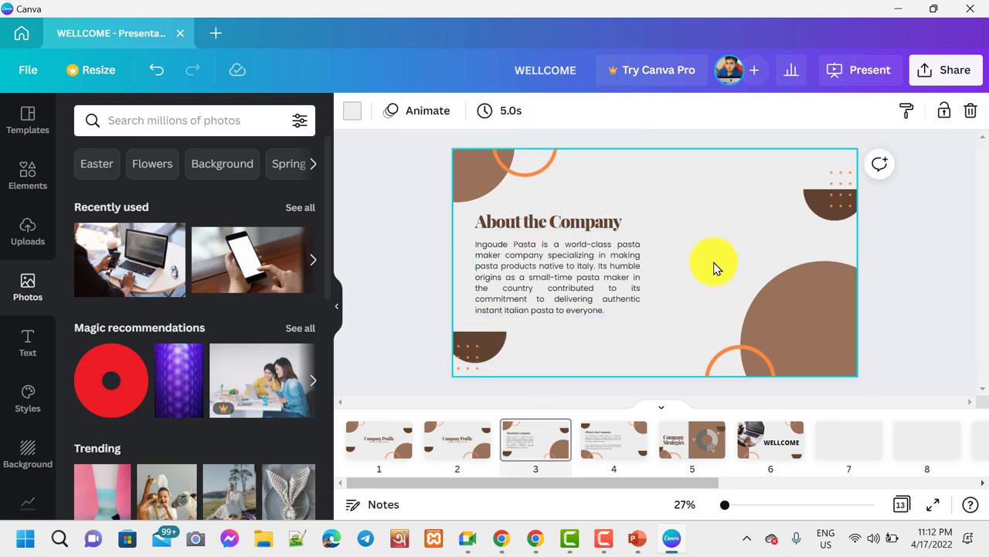
pyautogui.click(618, 453)
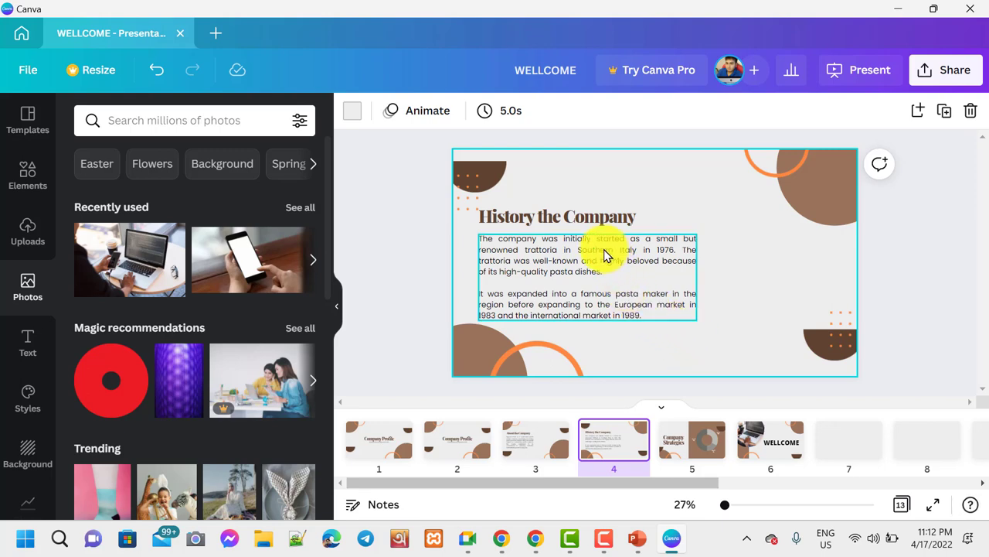
pyautogui.click(680, 451)
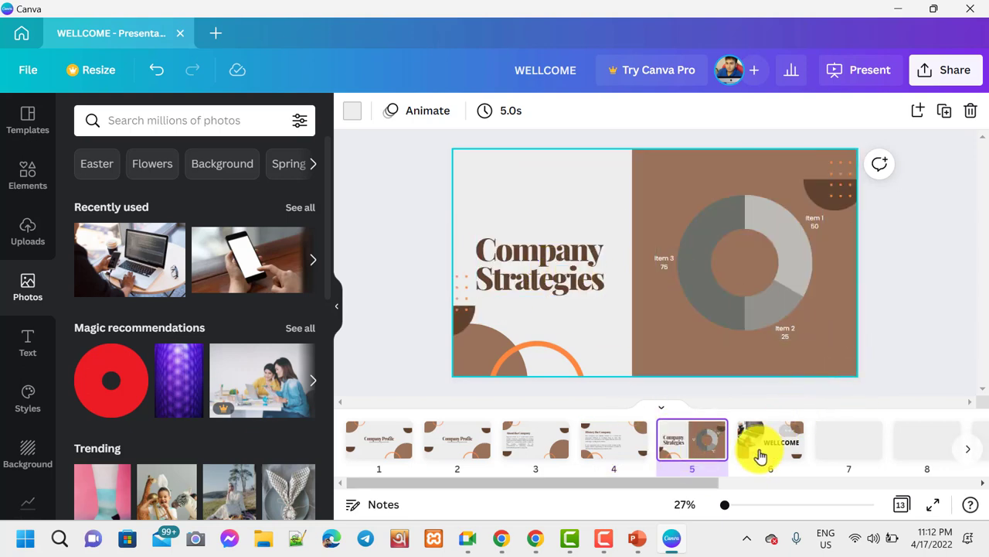
# - Look at the WELLCOME page and the two blank pages that follow it
pyautogui.click(758, 453)
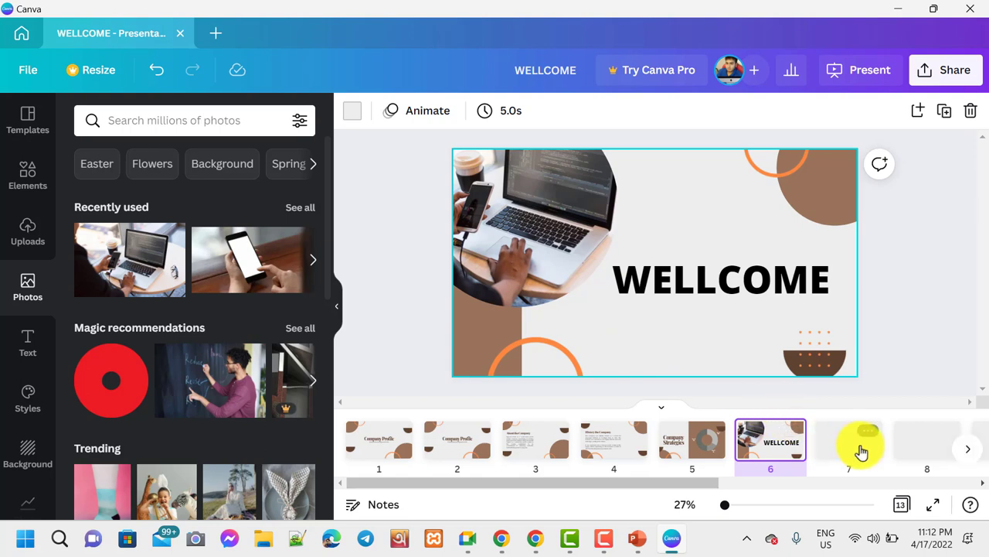
pyautogui.click(859, 450)
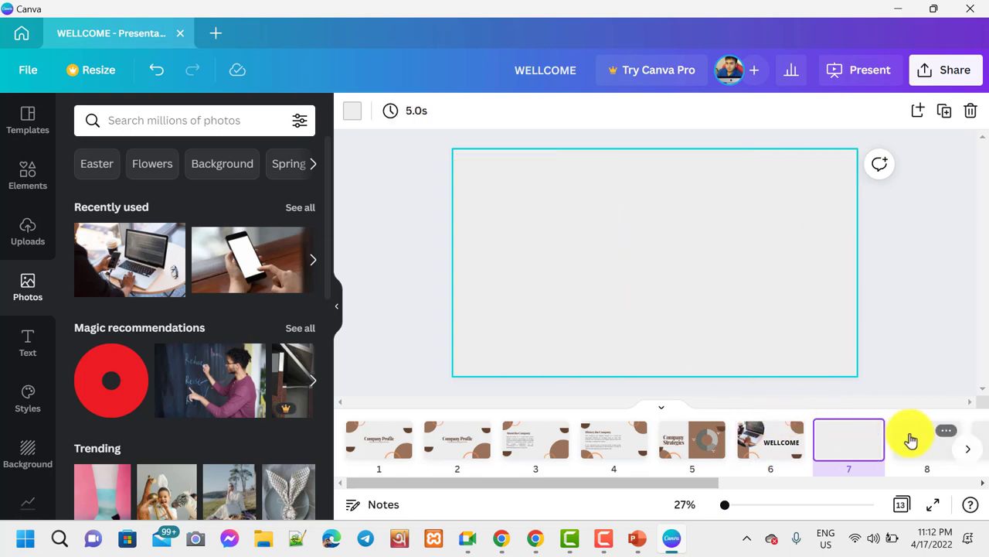
pyautogui.click(912, 442)
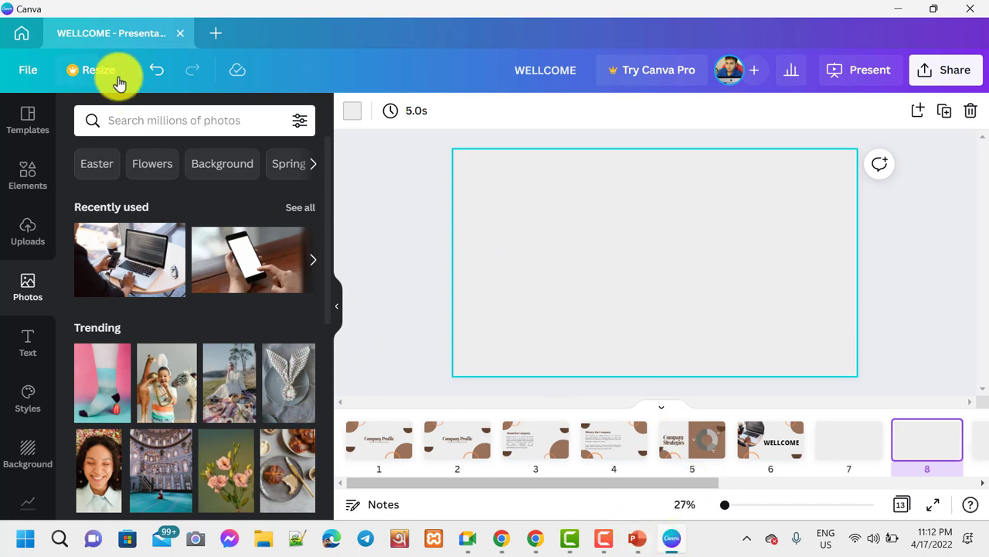
# - Minimise the open windows and open the desktop PDF নিজের বলার মতো একটা গল্প ফাউন্ডেশন in Adobe Acrobat
pyautogui.click(898, 9)
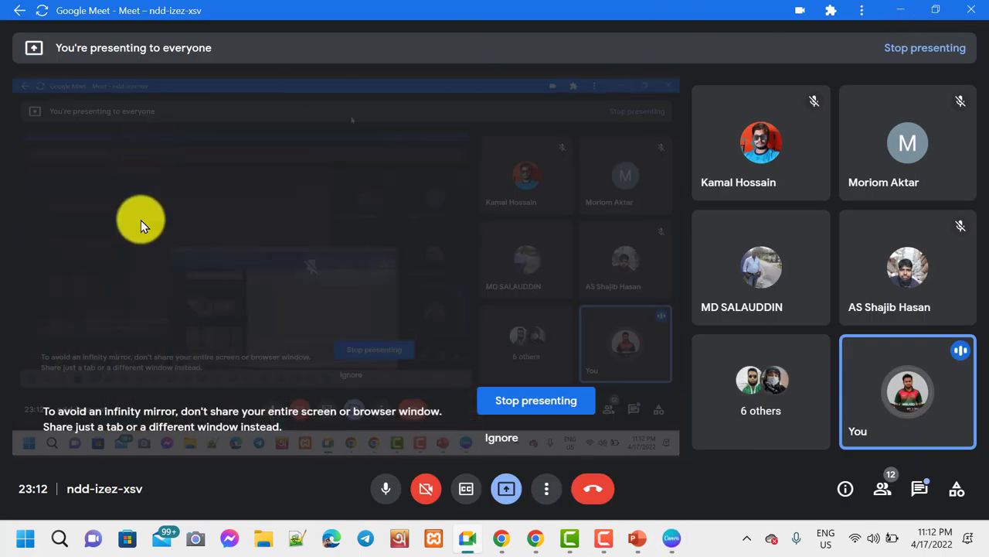
pyautogui.click(900, 9)
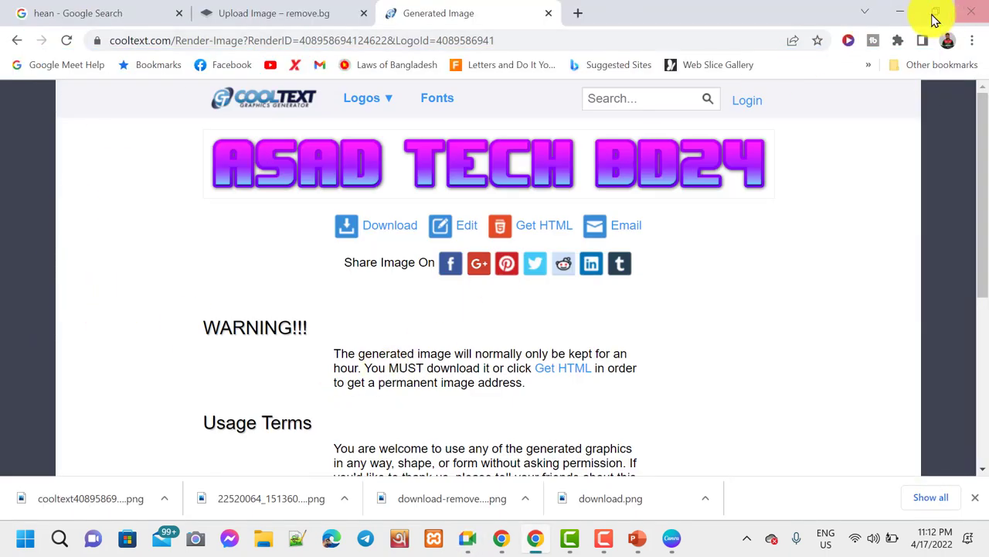
pyautogui.click(899, 11)
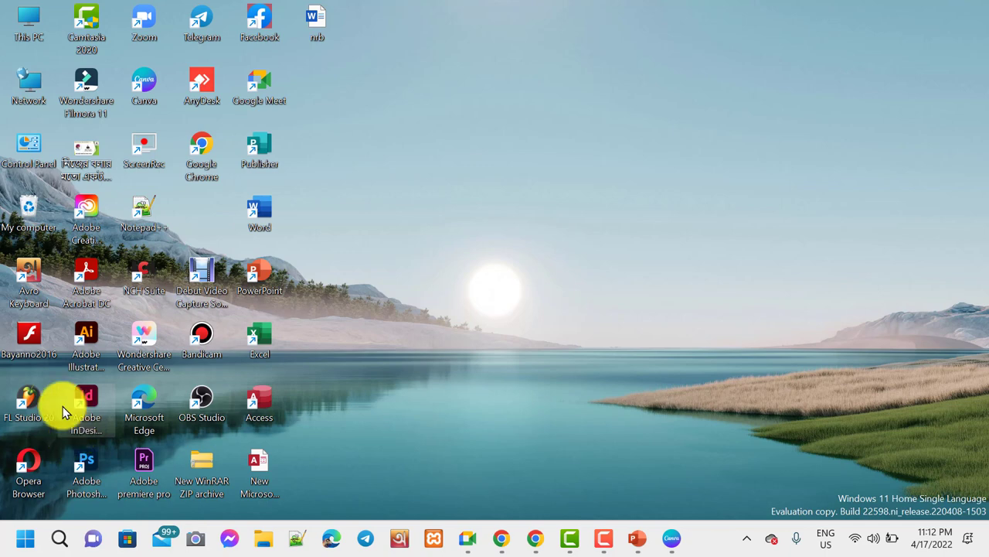
pyautogui.doubleClick(88, 166)
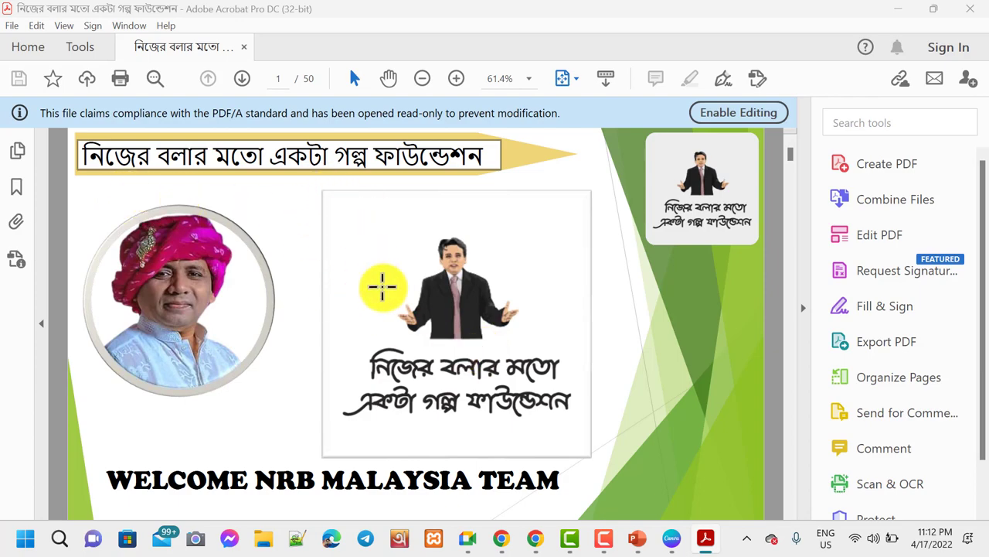
# - Skim the pages of the foundation PDF and return to its title page
pyautogui.scroll(-5, 536, 317)
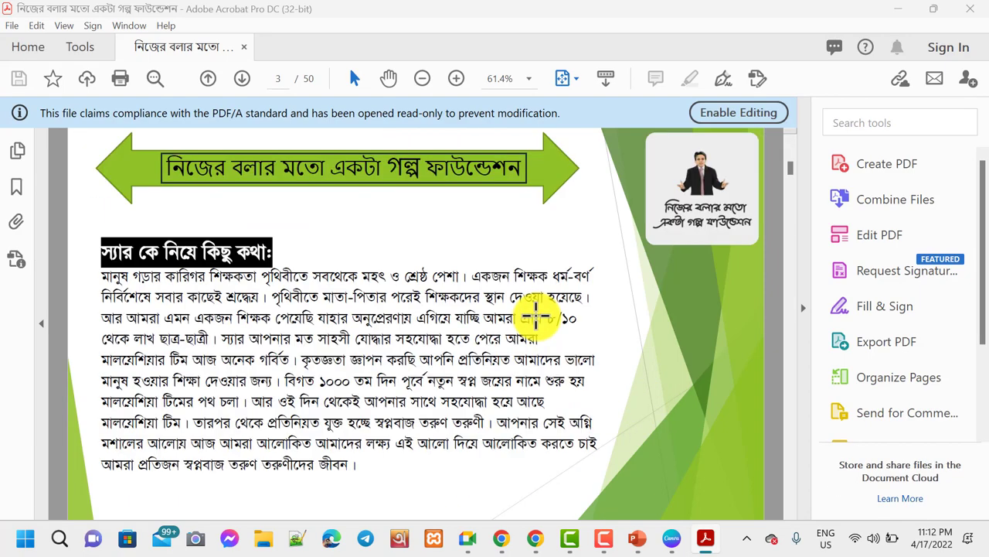
pyautogui.scroll(-8, 536, 316)
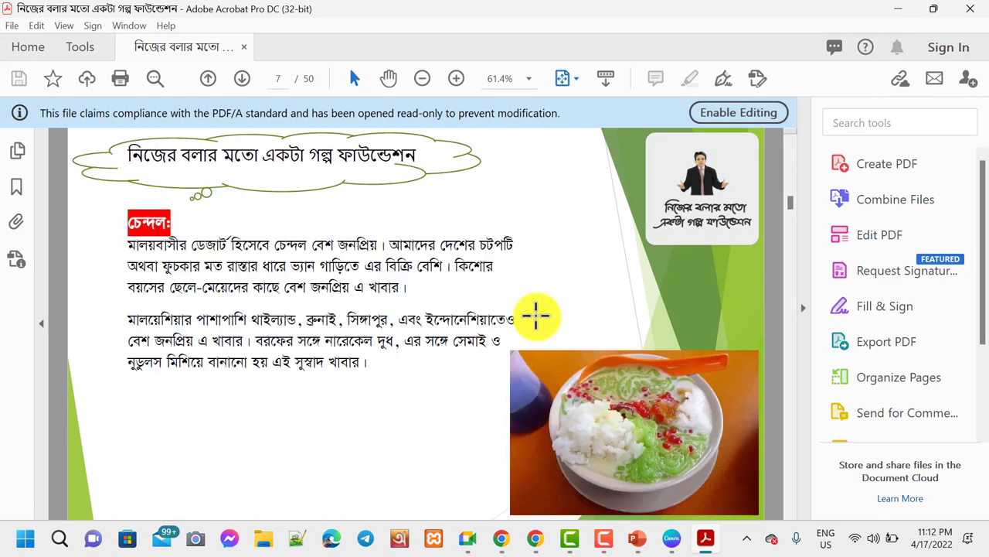
pyautogui.scroll(12, 535, 315)
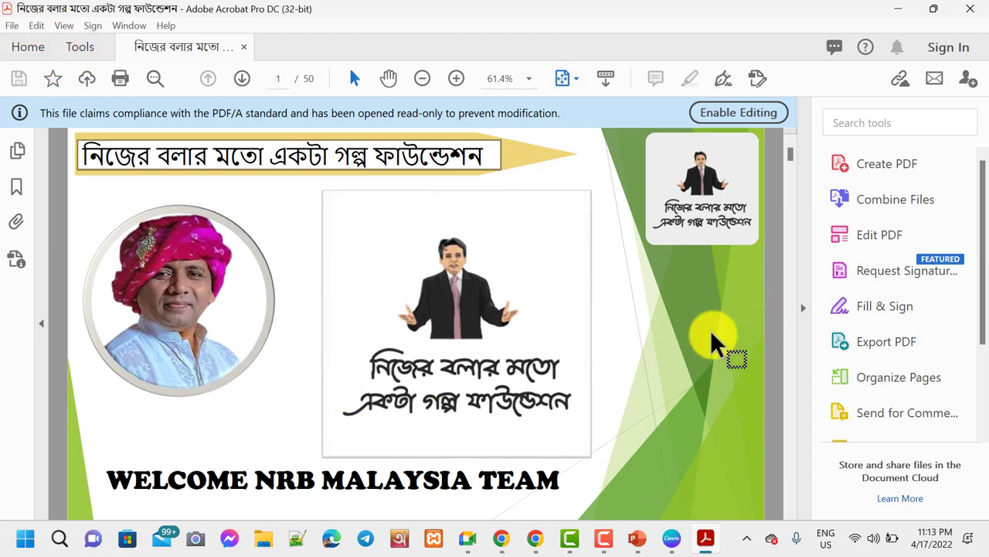
pyautogui.scroll(-4, 947, 379)
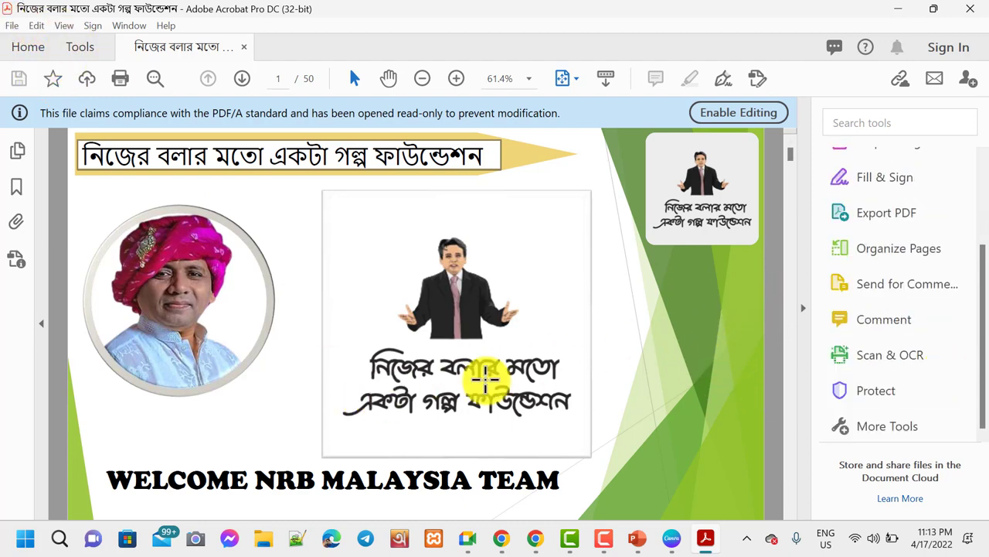
pyautogui.scroll(-12, 485, 379)
pyautogui.scroll(12, 486, 379)
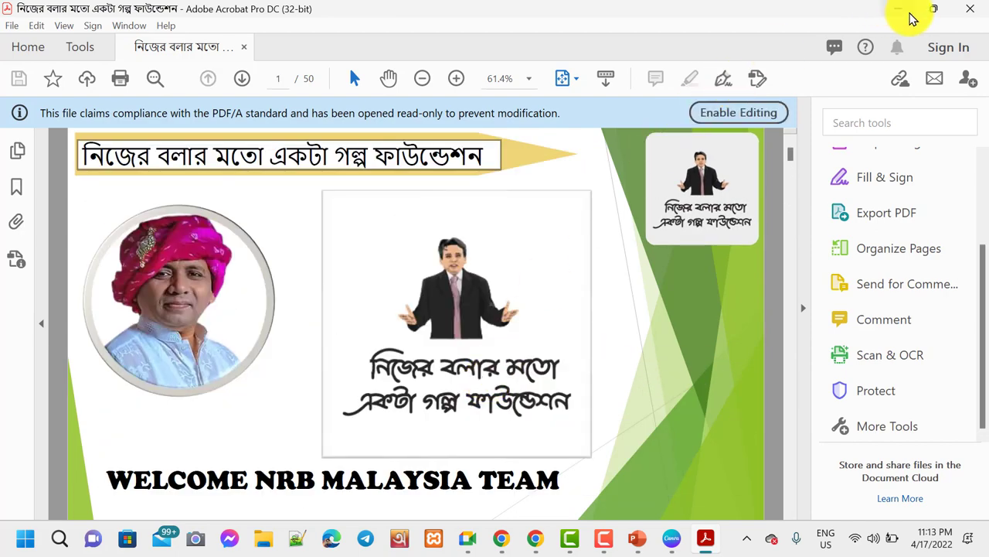
# - Minimise the PDF, start PowerPoint and open the recent OneDrive presentation নিজের বলার মতো একটা গল্প ফাউন্ডেশন
pyautogui.click(909, 14)
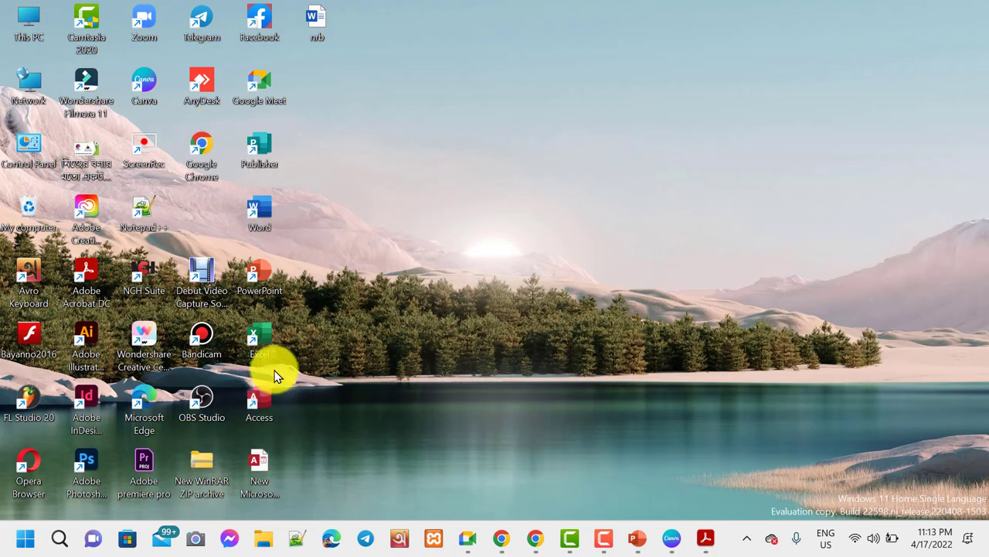
pyautogui.doubleClick(263, 282)
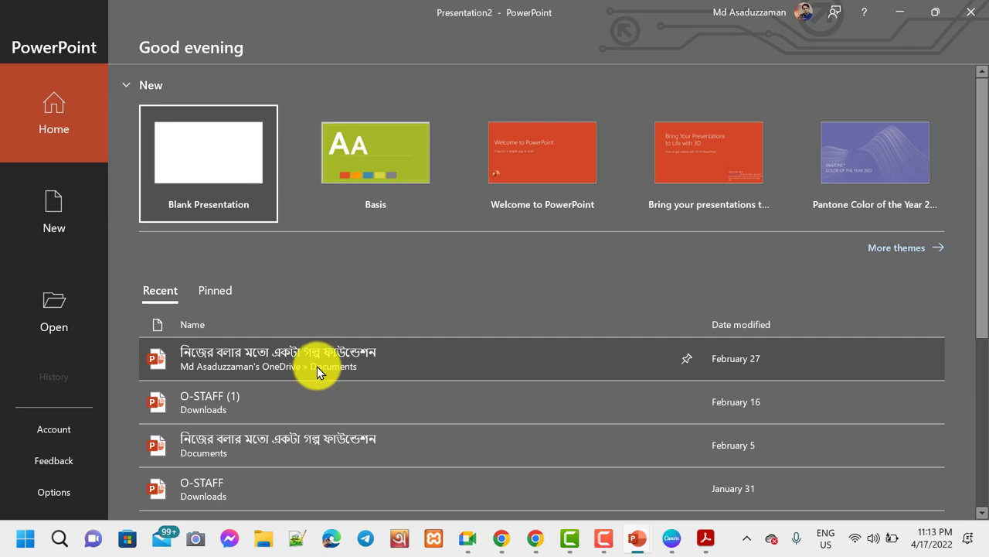
pyautogui.click(317, 366)
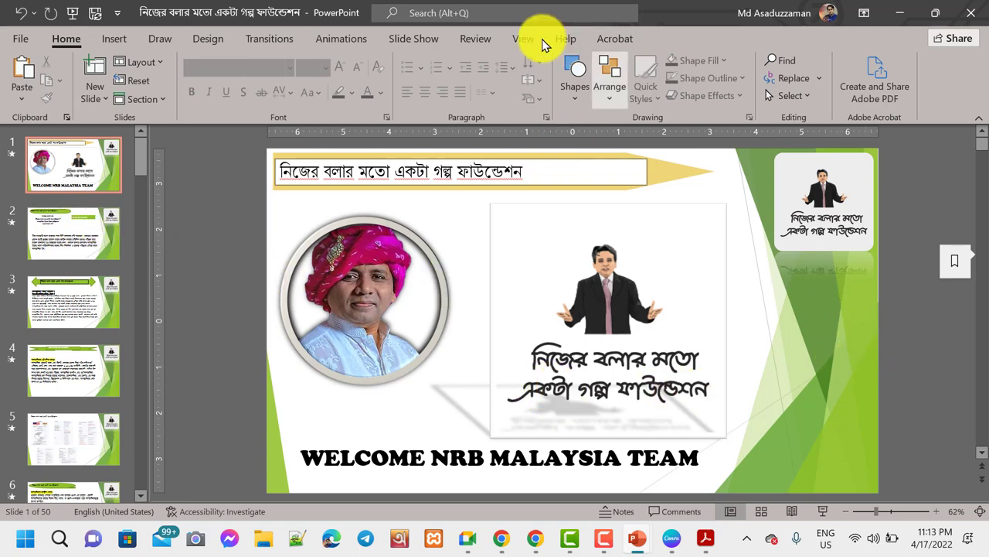
pyautogui.click(115, 36)
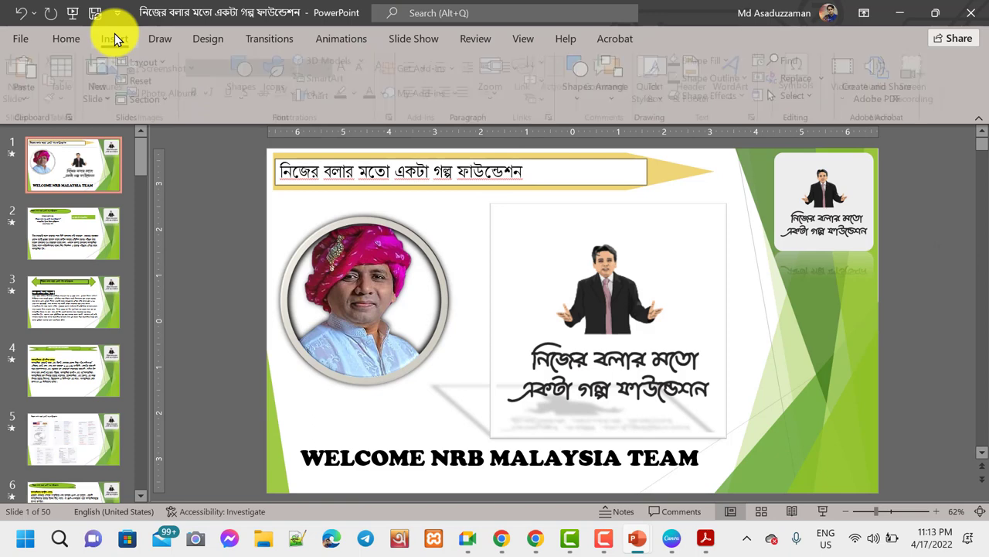
pyautogui.click(176, 36)
pyautogui.click(207, 40)
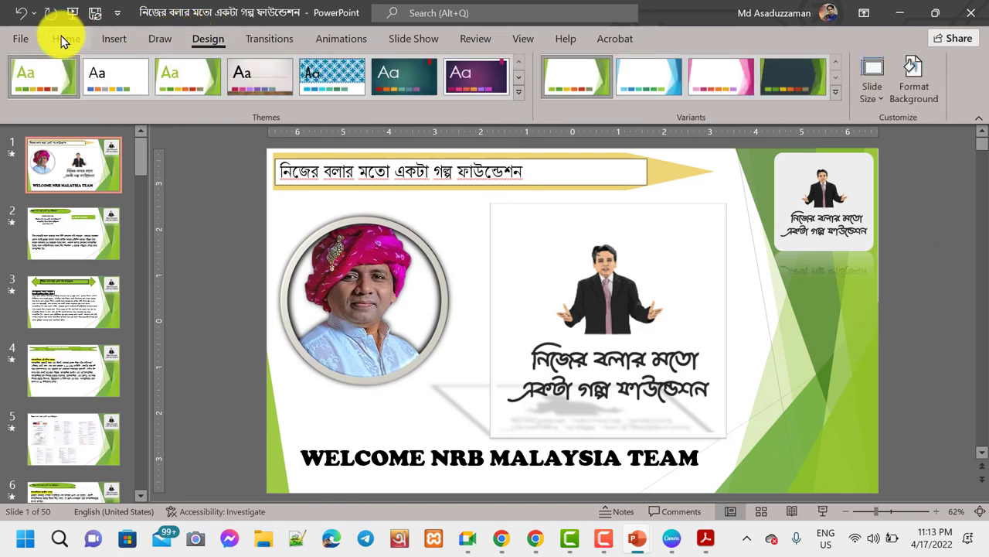
pyautogui.click(17, 37)
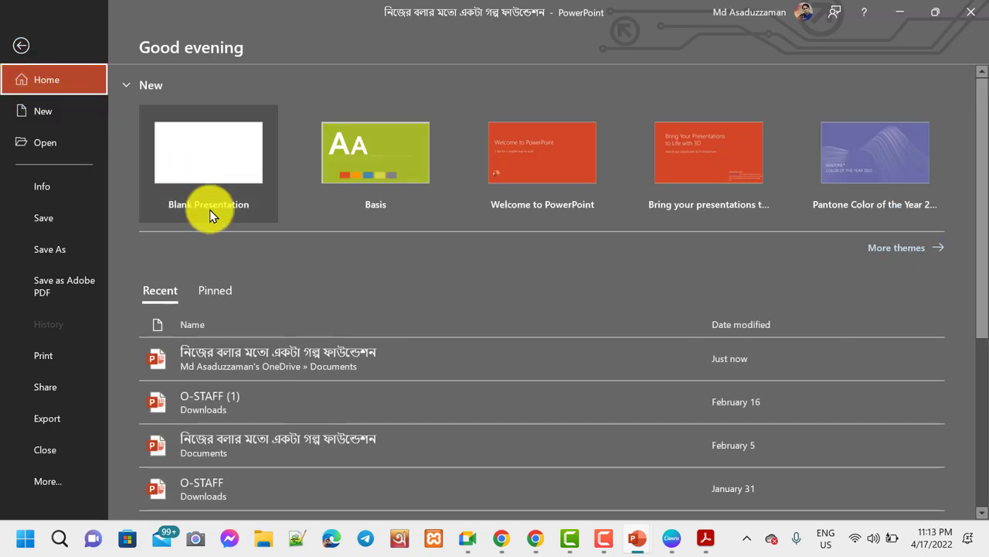
pyautogui.click(22, 47)
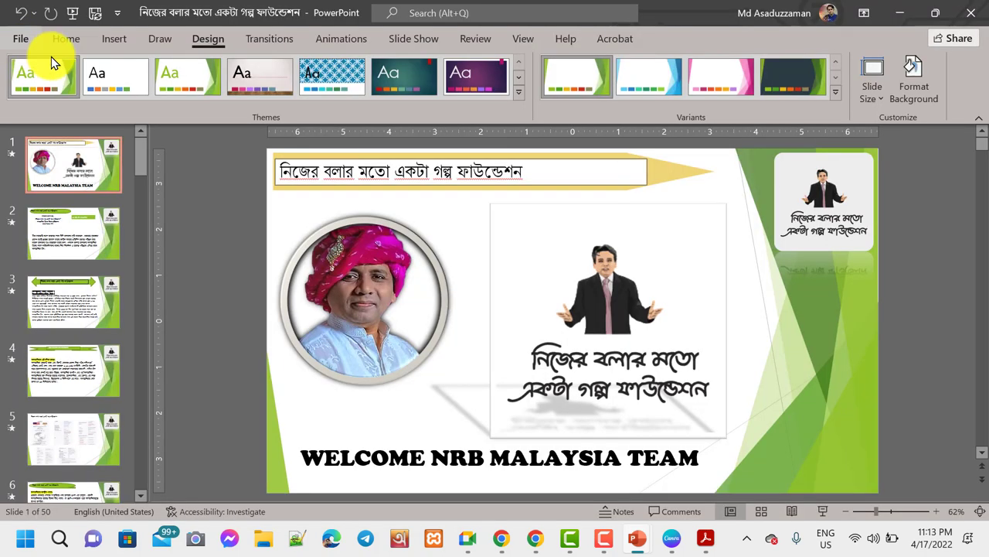
# - Play the foundation slide show from the first slide through slide 3, then end the show and leave PowerPoint
pyautogui.click(73, 16)
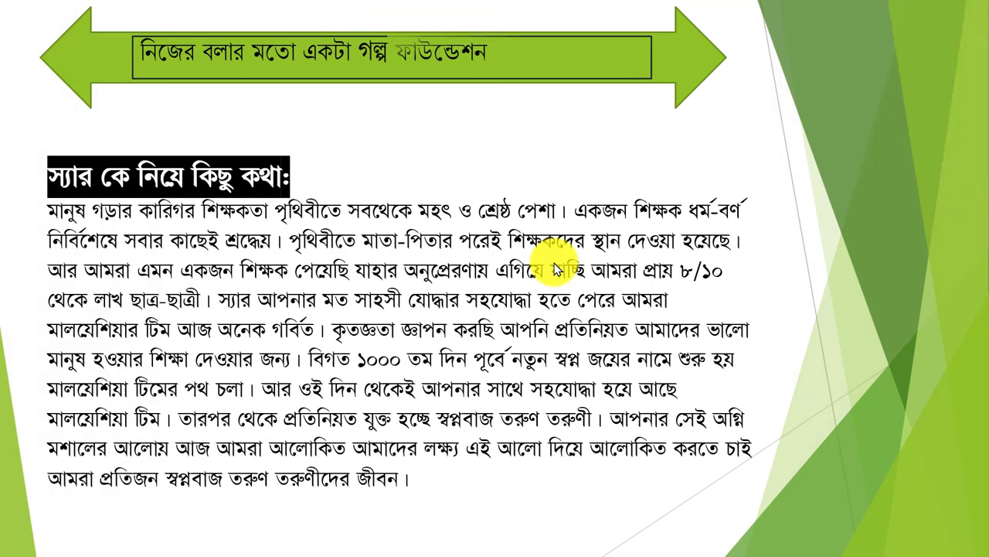
pyautogui.press('Escape')
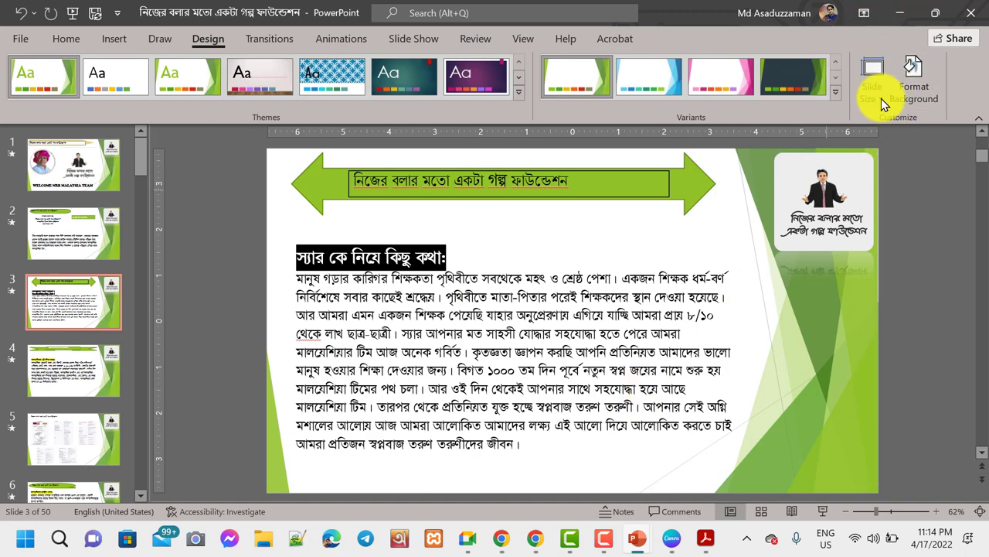
pyautogui.click(935, 13)
# - Switch back to Canva and look over pages 6 to 3 of the WELLCOME presentation
pyautogui.click(670, 545)
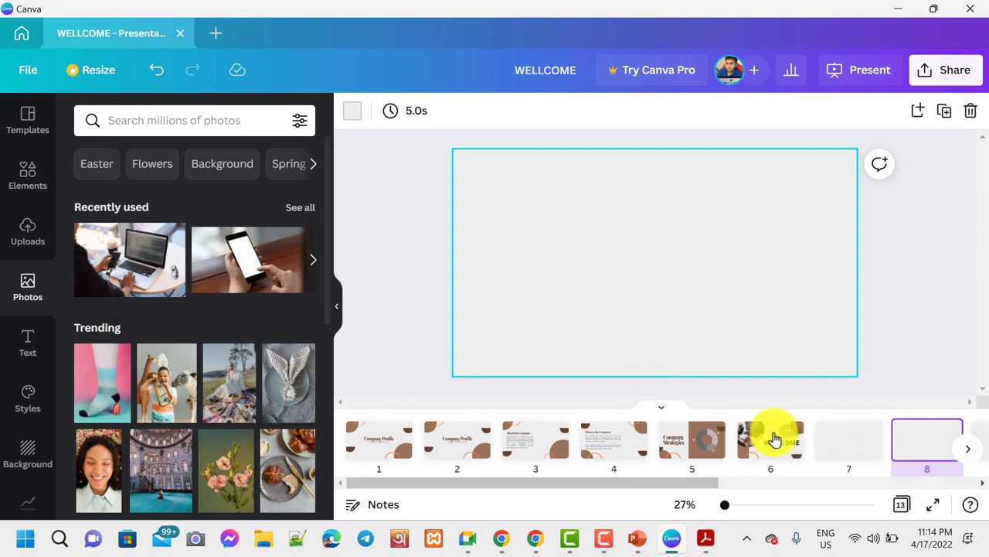
pyautogui.click(767, 439)
pyautogui.click(693, 443)
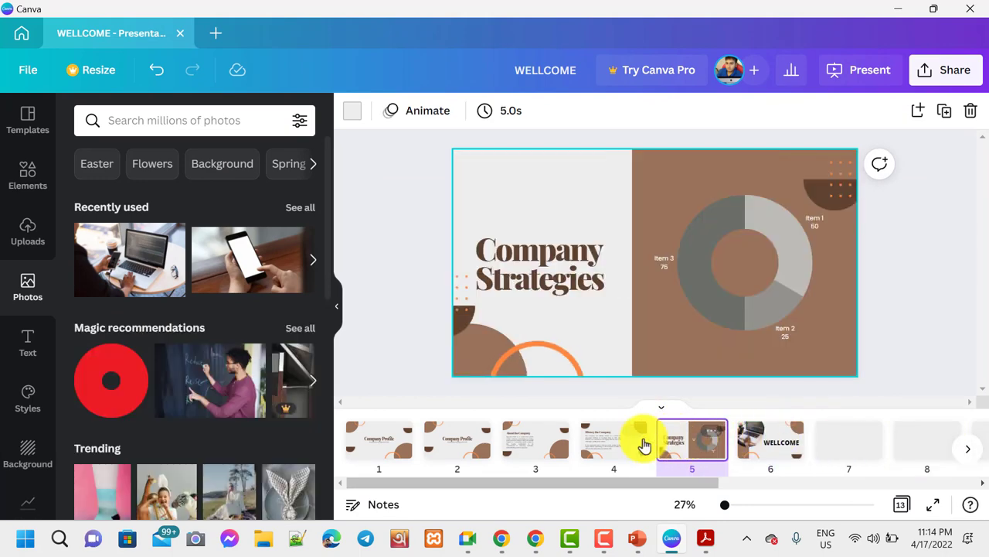
pyautogui.click(635, 443)
pyautogui.click(548, 444)
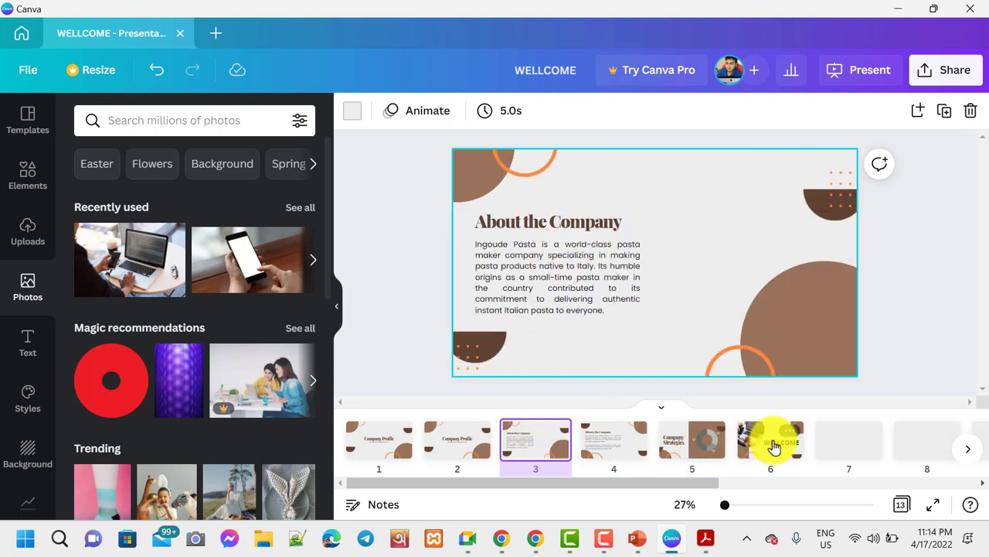
# - Reorder the pages by moving WELLCOME to page 1, History the Company to page 2 and About the Company to page 4
pyautogui.moveTo(773, 446); pyautogui.dragTo(380, 441)
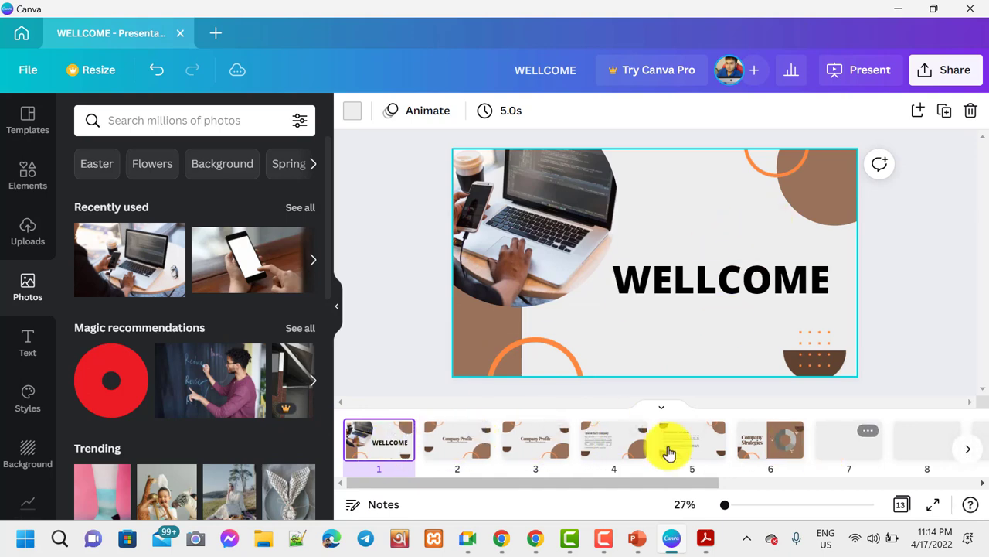
pyautogui.moveTo(688, 450); pyautogui.dragTo(456, 450)
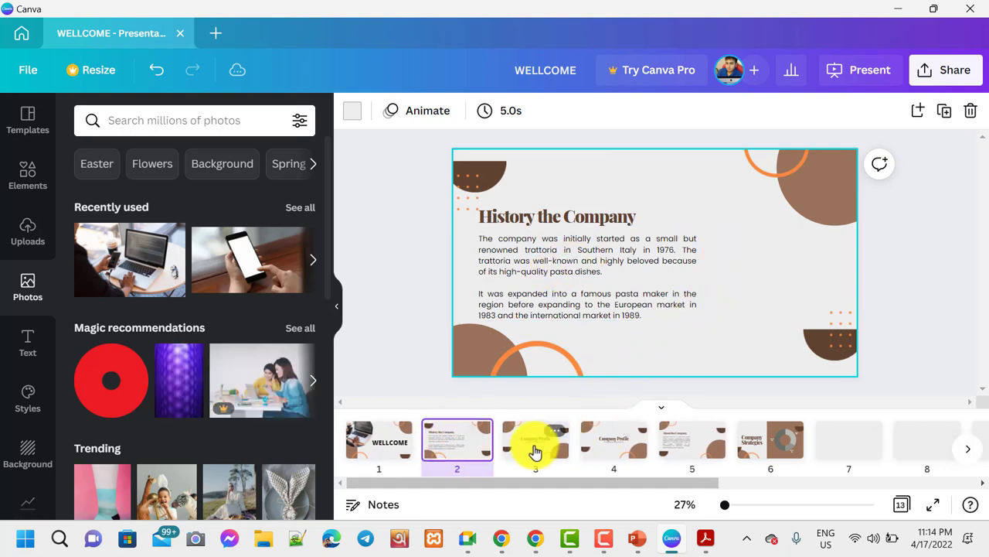
pyautogui.moveTo(701, 451); pyautogui.dragTo(551, 443)
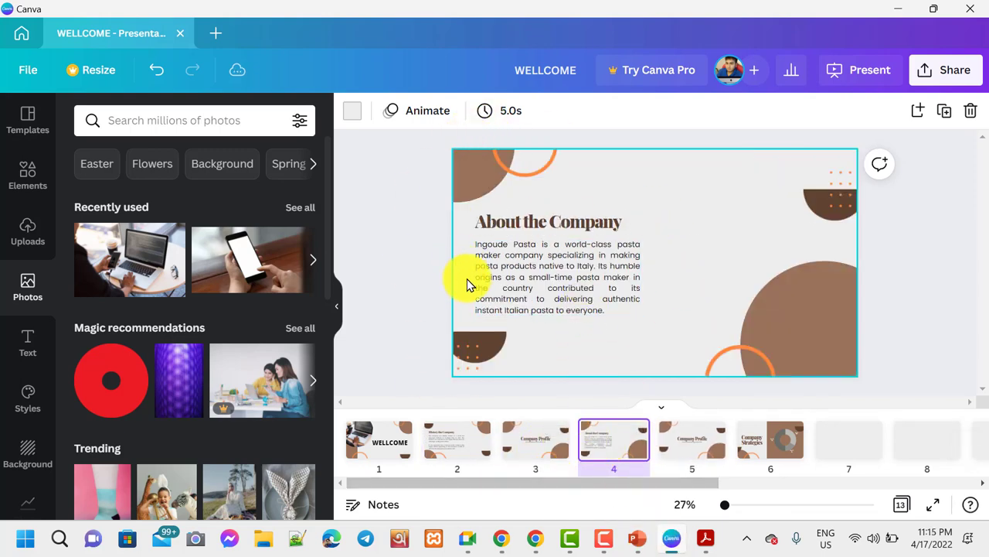
pyautogui.scroll(-1, 856, 286)
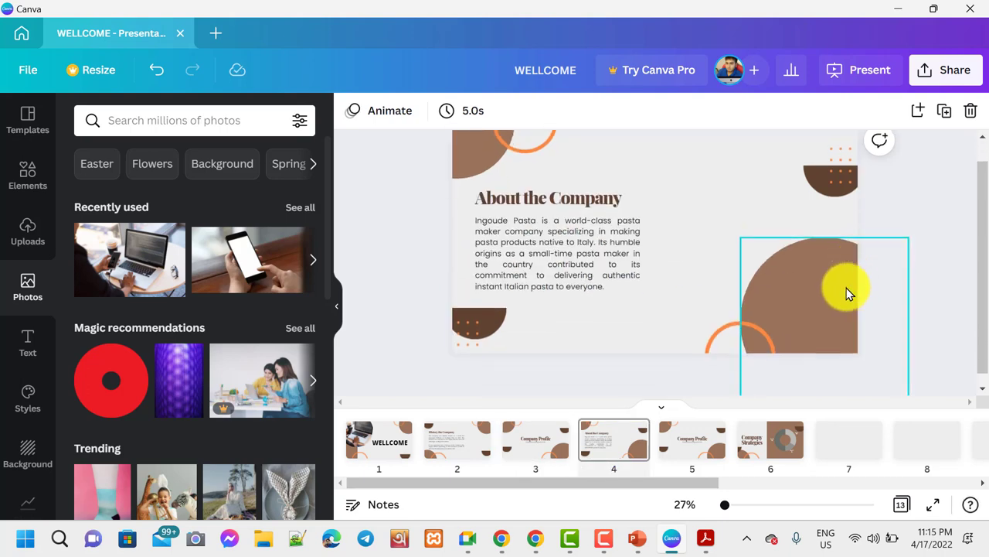
pyautogui.scroll(4, 644, 300)
pyautogui.scroll(2, 647, 300)
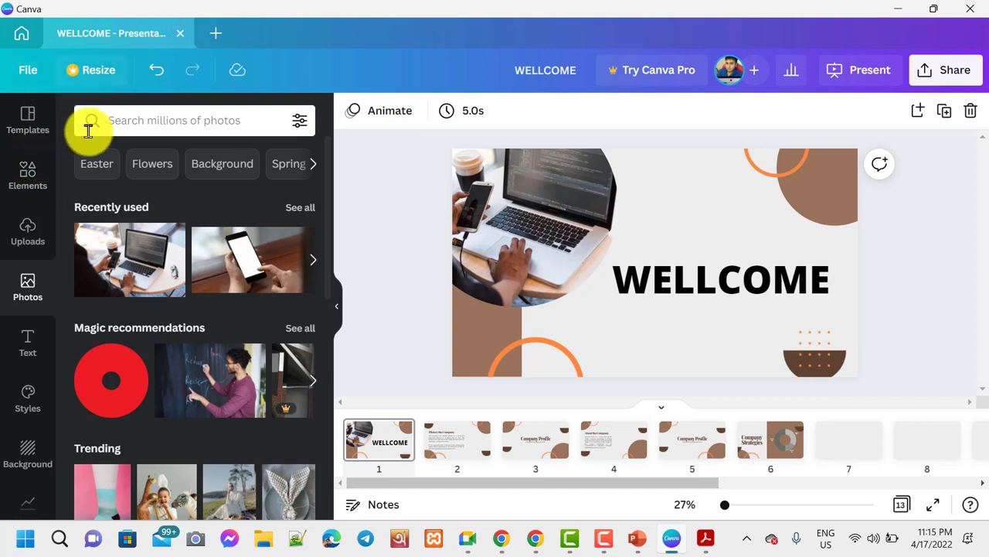
# - Close the WELLCOME presentation and return to the Canva home page
pyautogui.click(18, 112)
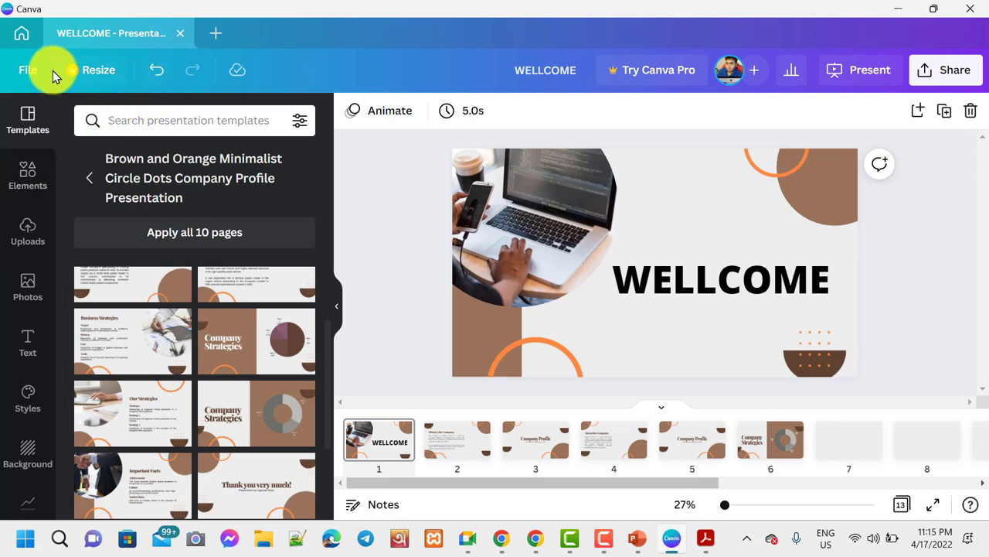
pyautogui.click(28, 71)
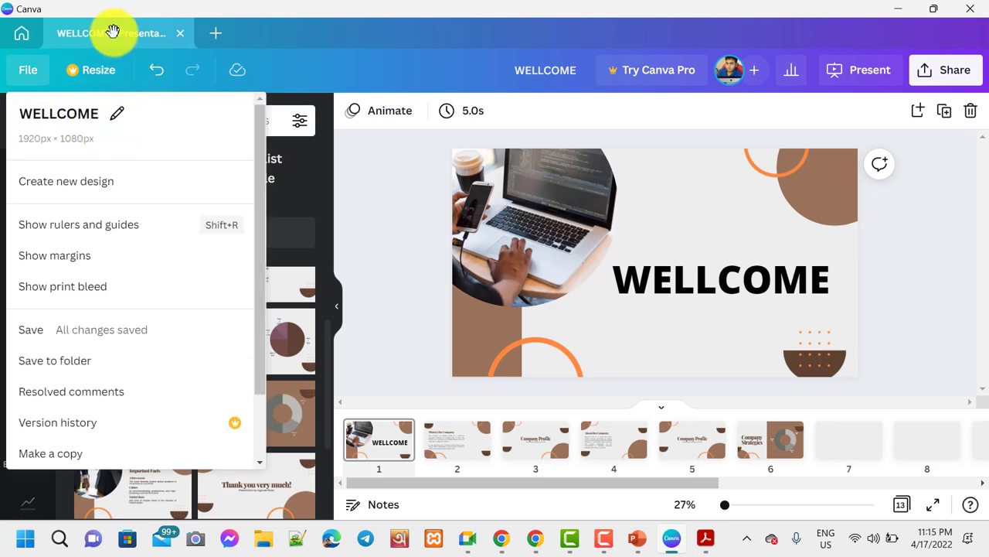
pyautogui.click(179, 35)
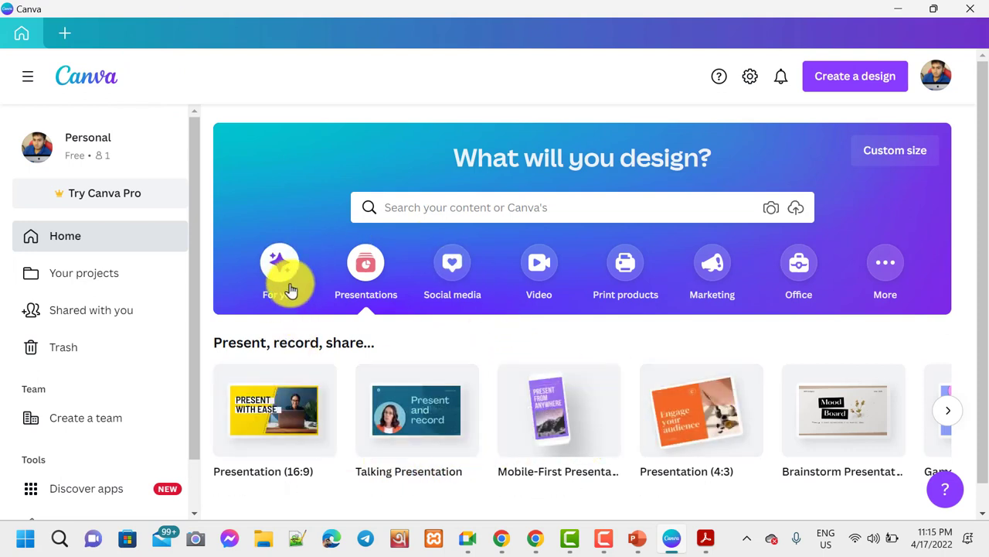
# - Browse the Marketing design types, covering the Popular, Online Ads and Print Ads groups
pyautogui.click(717, 275)
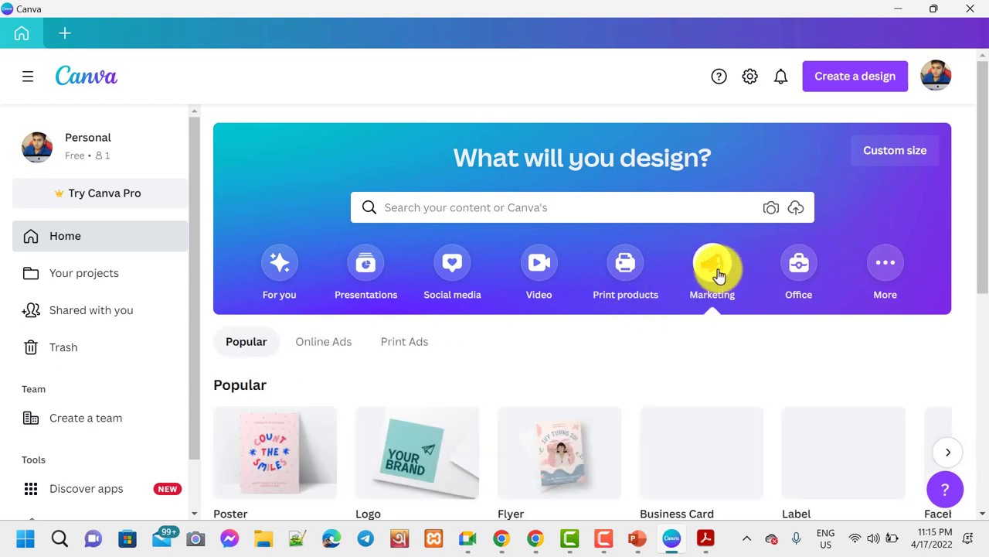
pyautogui.scroll(-3, 655, 375)
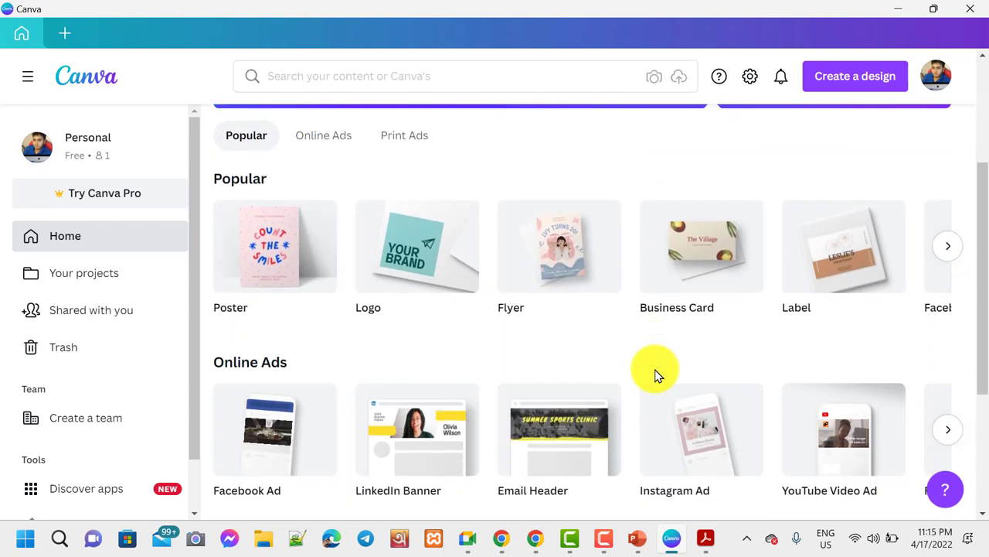
pyautogui.scroll(-3, 655, 375)
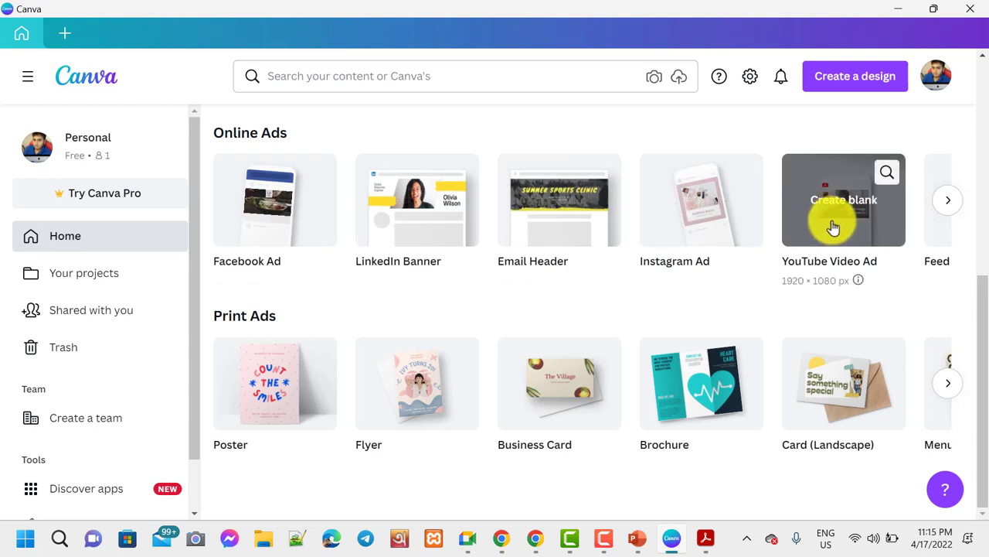
# - Create a blank Facebook Ad design and apply the blue Our Services template to its page
pyautogui.click(282, 229)
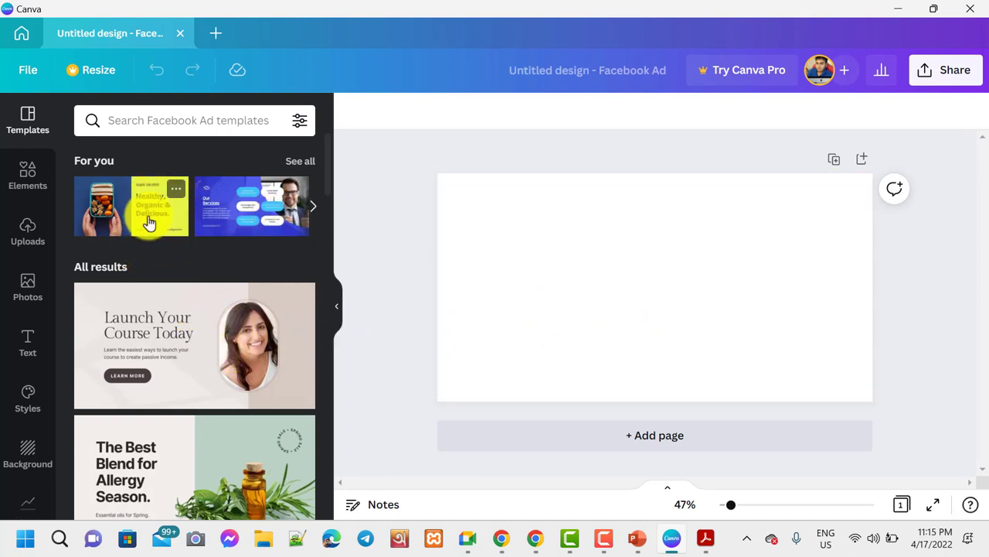
pyautogui.click(240, 226)
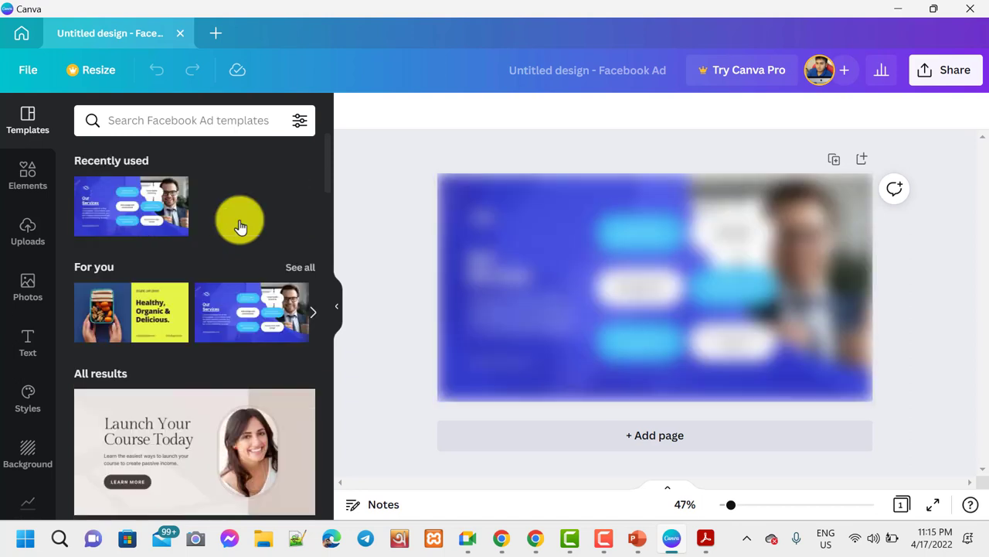
pyautogui.click(516, 253)
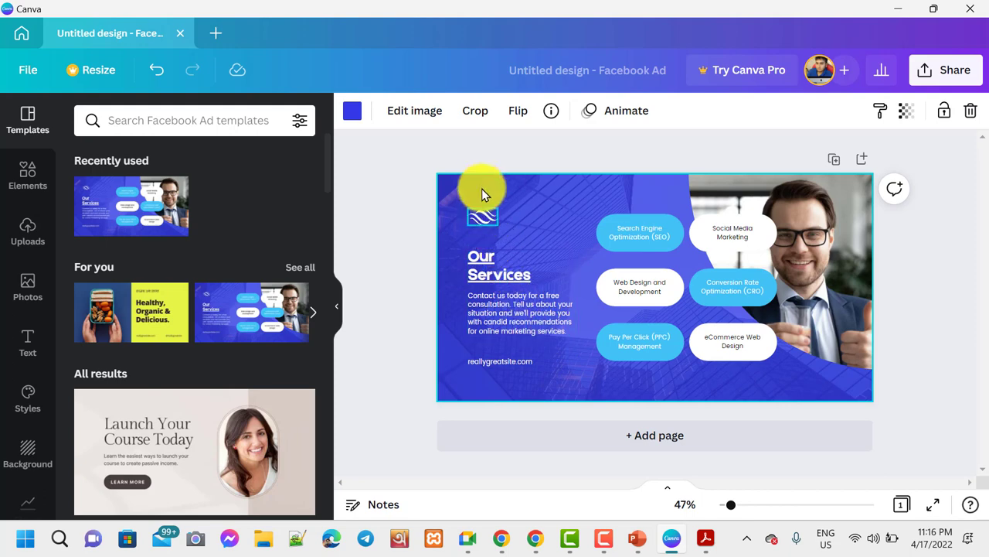
# - Examine the template's text blocks, service labels and logo to see which elements can be edited
pyautogui.click(492, 301)
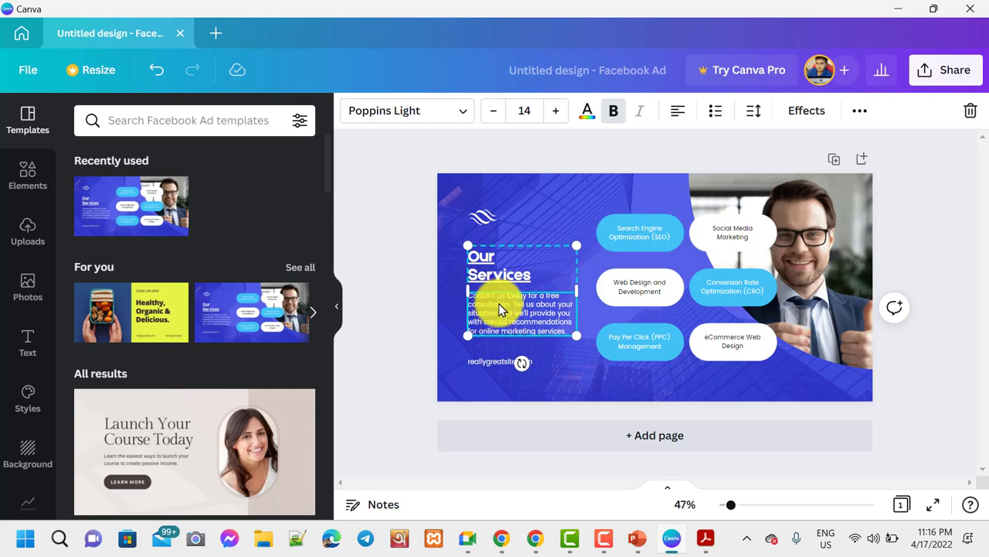
pyautogui.click(631, 239)
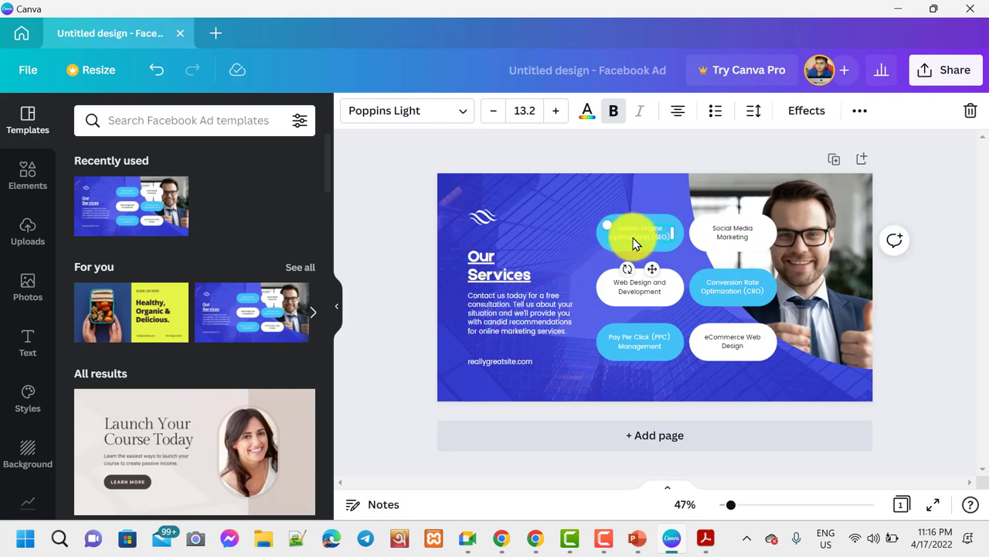
pyautogui.doubleClick(645, 243)
pyautogui.click(749, 309)
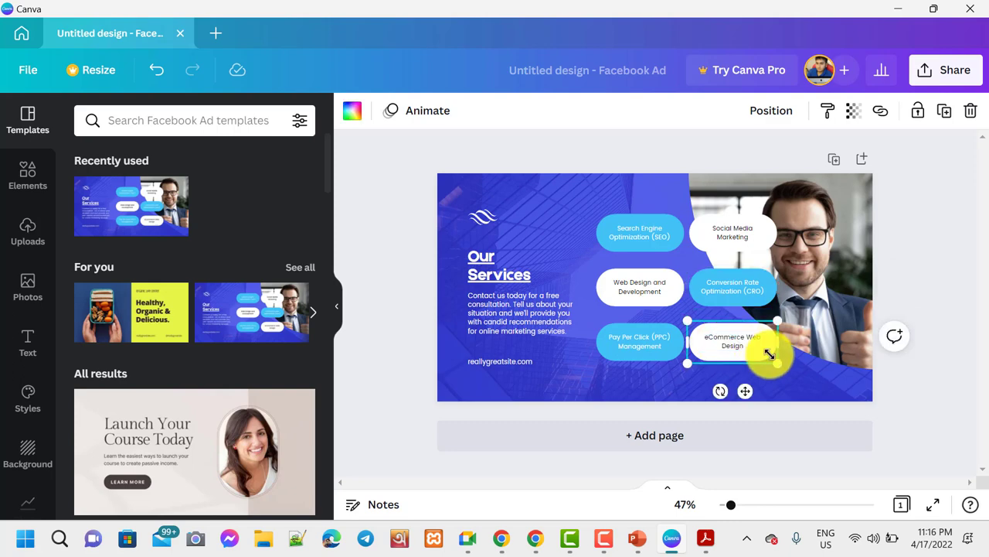
pyautogui.click(493, 218)
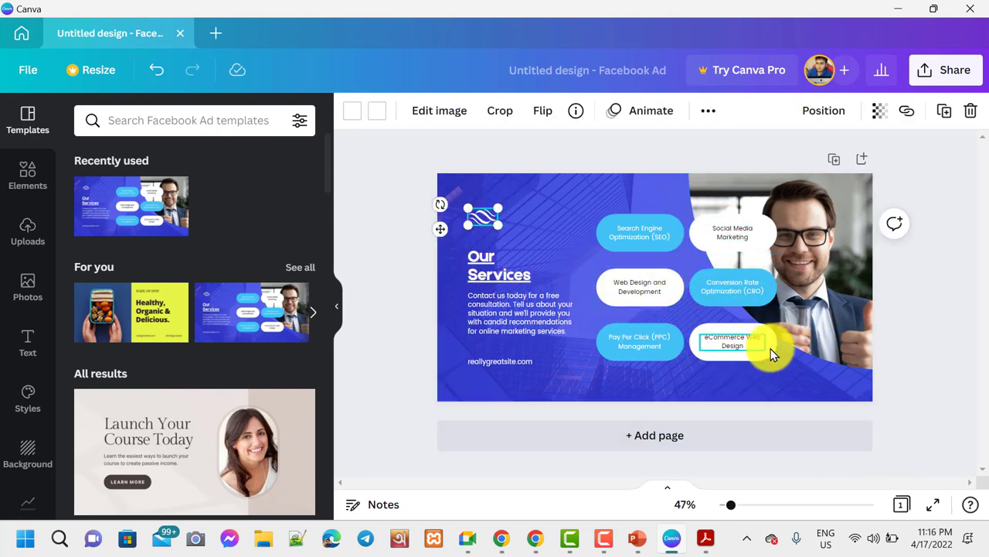
pyautogui.click(491, 360)
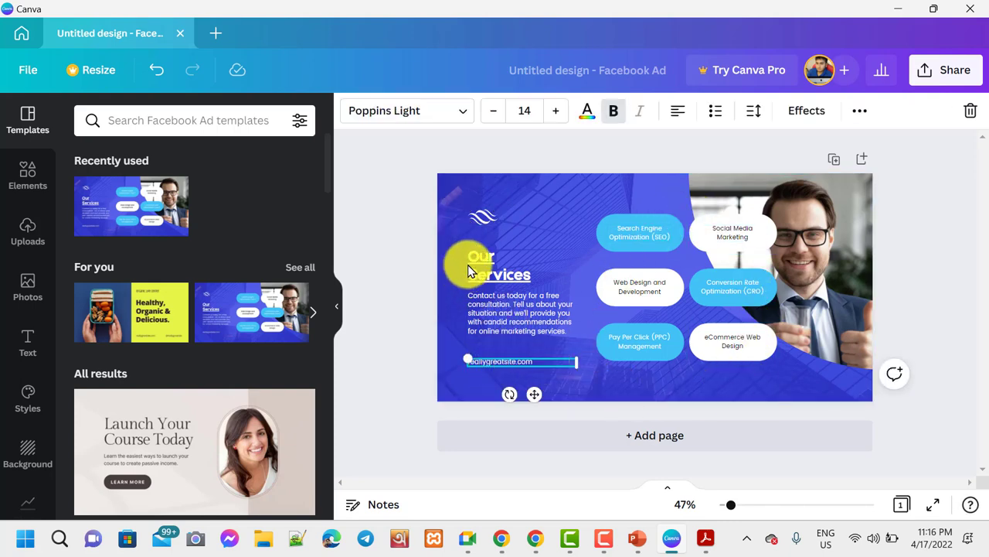
pyautogui.click(489, 287)
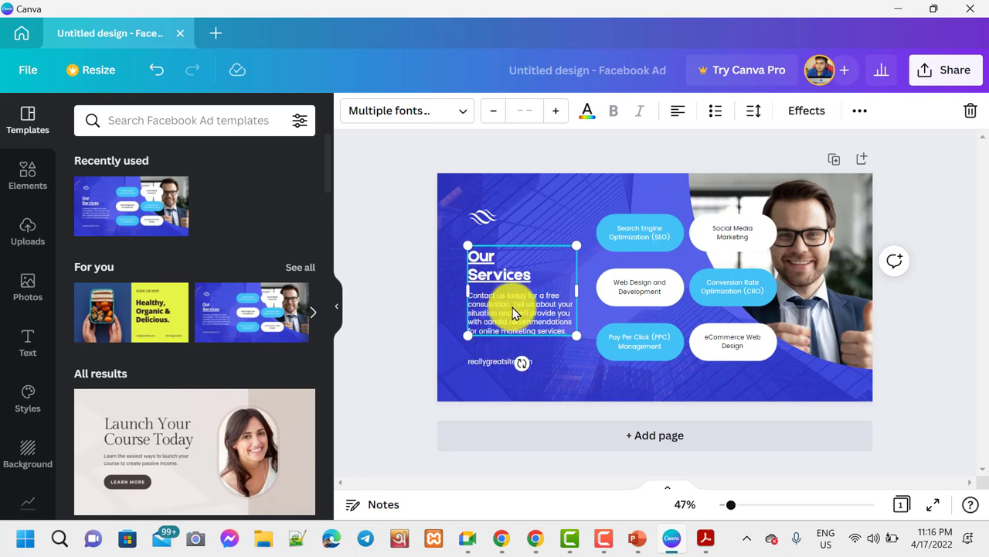
pyautogui.moveTo(579, 182); pyautogui.dragTo(754, 379)
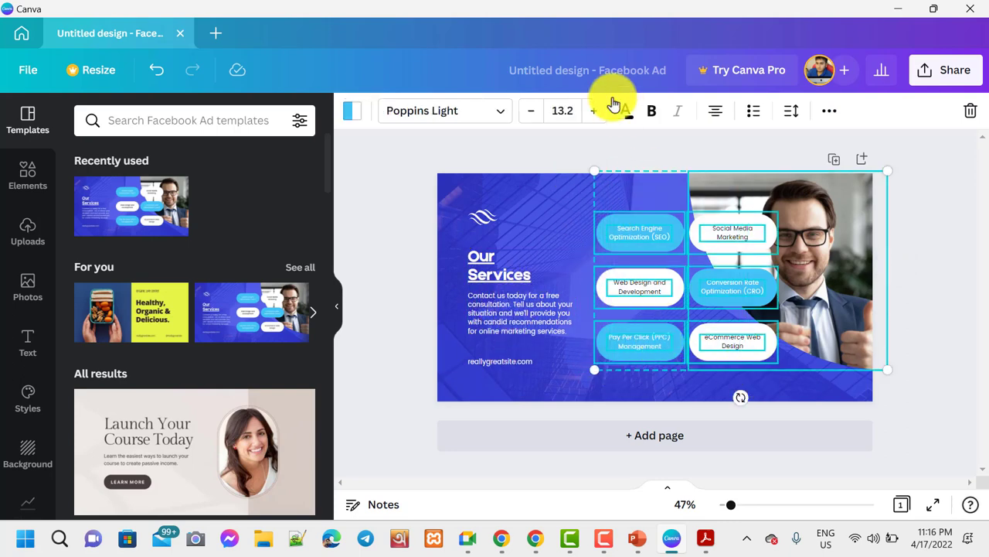
pyautogui.click(534, 221)
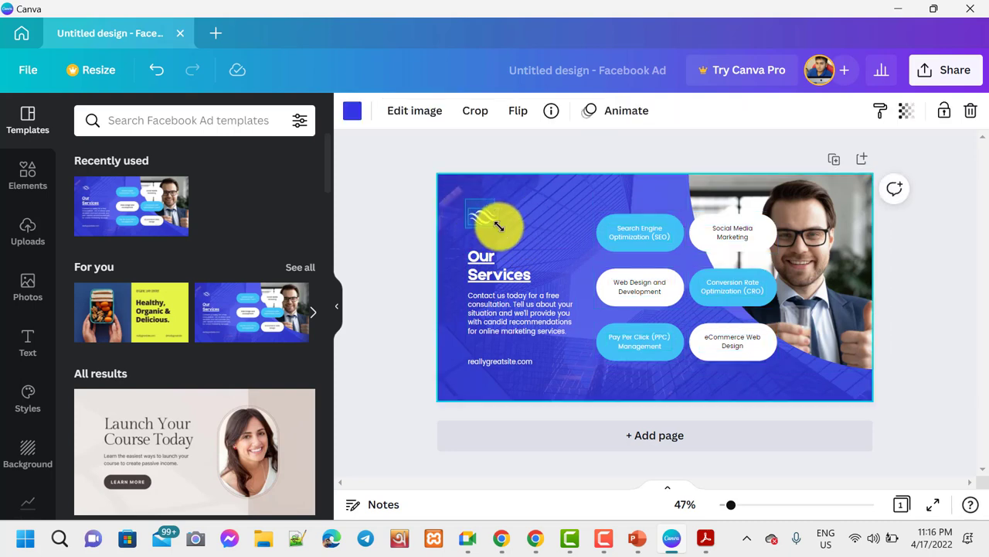
pyautogui.click(498, 224)
pyautogui.click(495, 225)
pyautogui.click(482, 216)
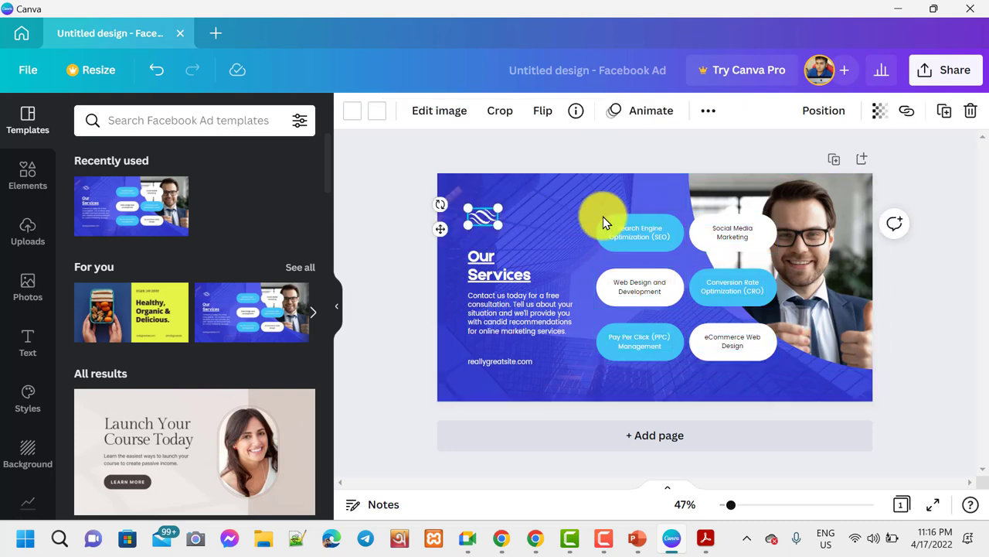
# - Replace the wave logo with the round ASAD TECH BD24 logo from the uploaded images, shrunk to fit above the Our Services heading
pyautogui.click(28, 241)
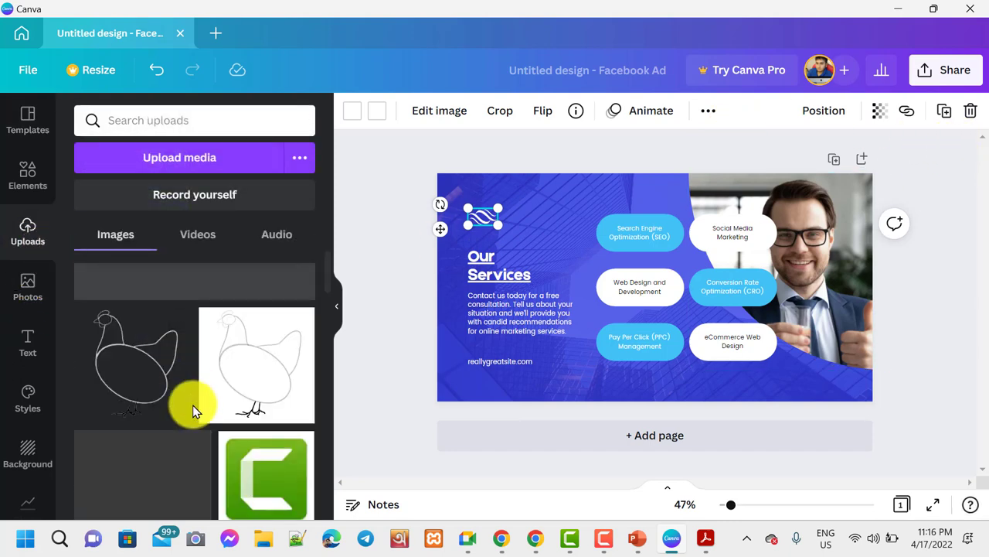
pyautogui.scroll(-10, 193, 409)
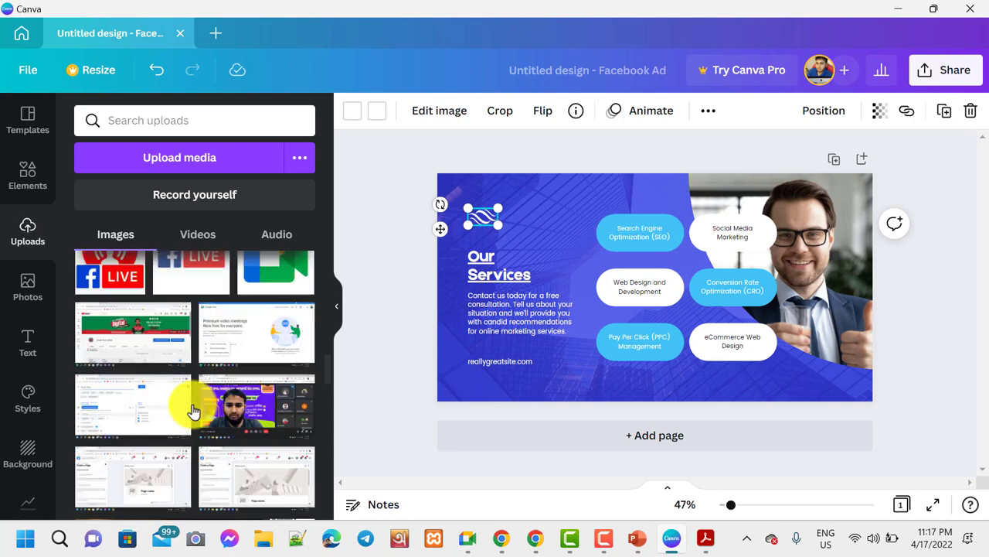
pyautogui.scroll(-10, 193, 409)
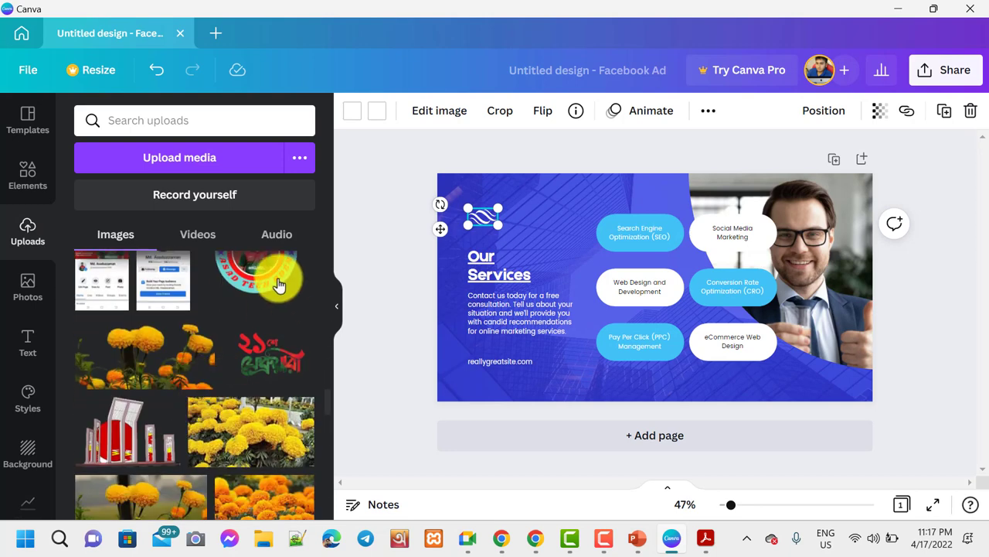
pyautogui.click(280, 286)
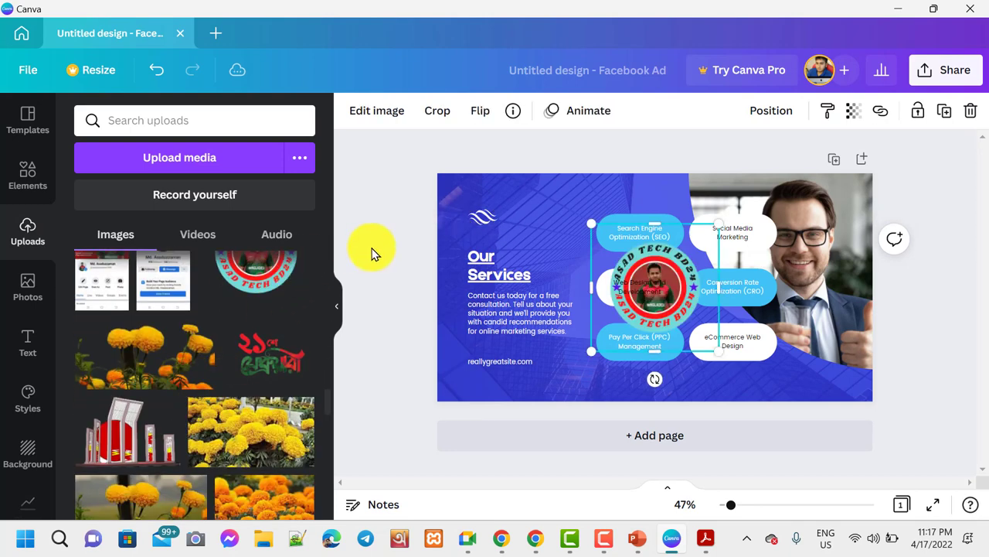
pyautogui.click(469, 219)
pyautogui.click(971, 110)
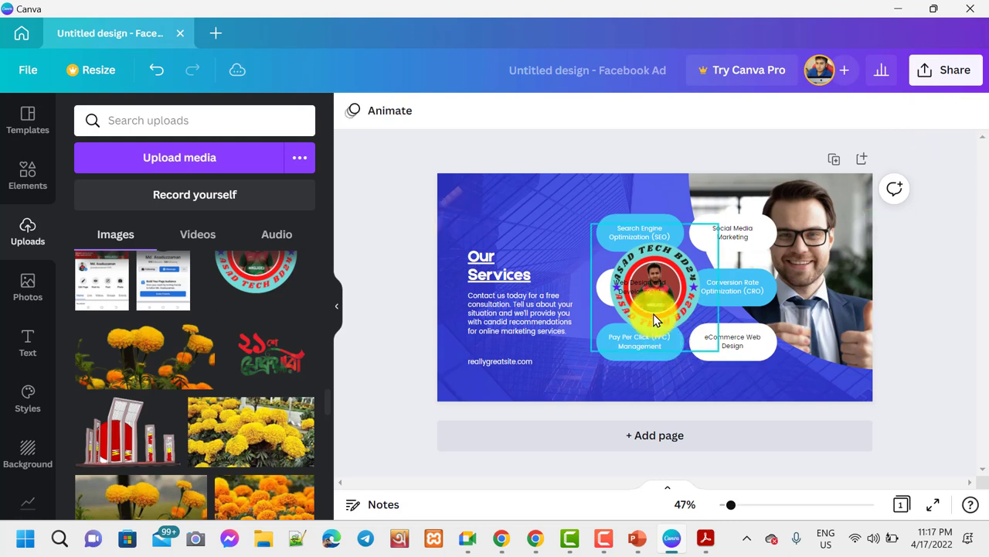
pyautogui.moveTo(655, 320); pyautogui.dragTo(493, 259)
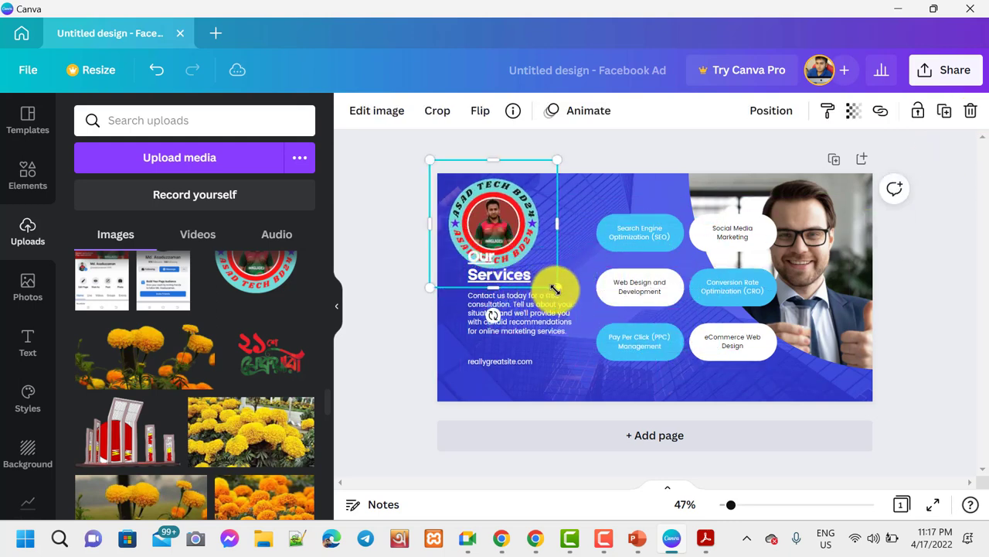
pyautogui.moveTo(556, 288); pyautogui.dragTo(484, 225)
# - Open the contact paragraph below the Our Services heading for text editing
pyautogui.click(494, 317)
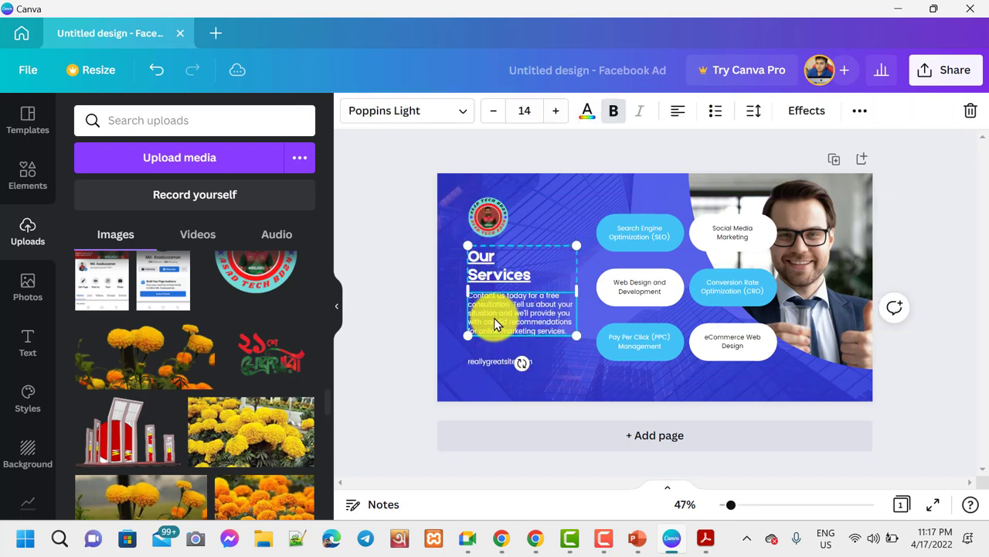
pyautogui.doubleClick(539, 326)
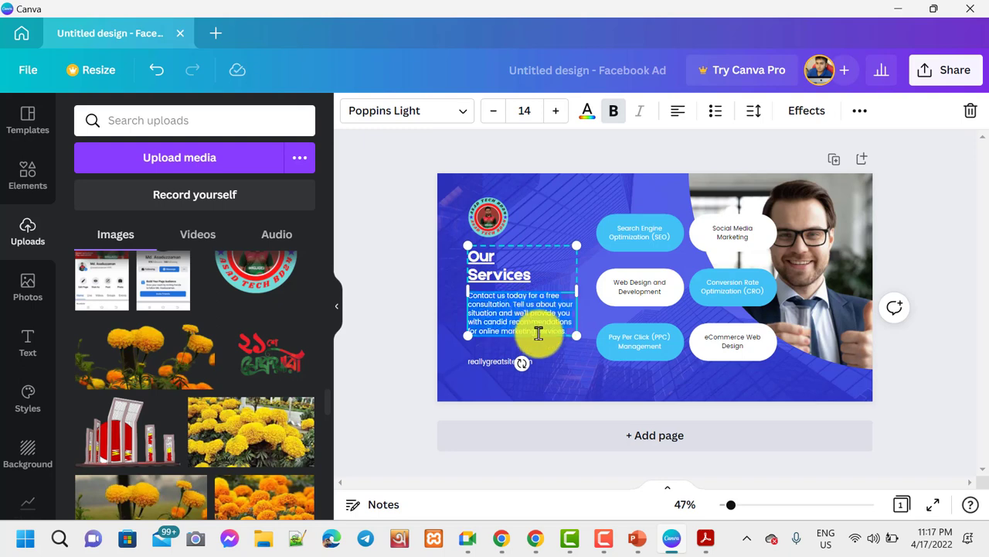
# - Replace the Search Engine Optimization (SEO) label with "tshirt" and the Web Design and Development label with "pant"
pyautogui.click(644, 227)
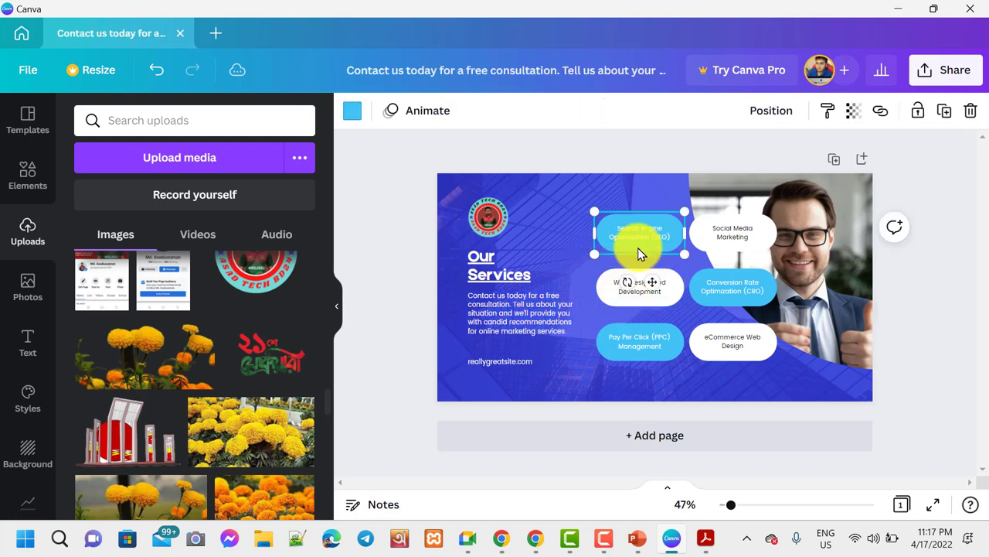
pyautogui.doubleClick(639, 241)
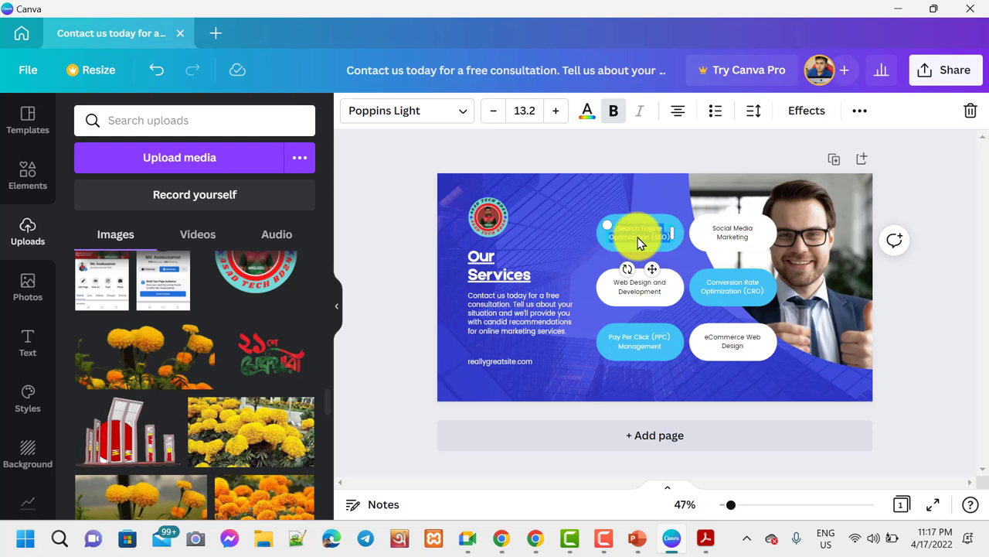
pyautogui.press('BackSpace')
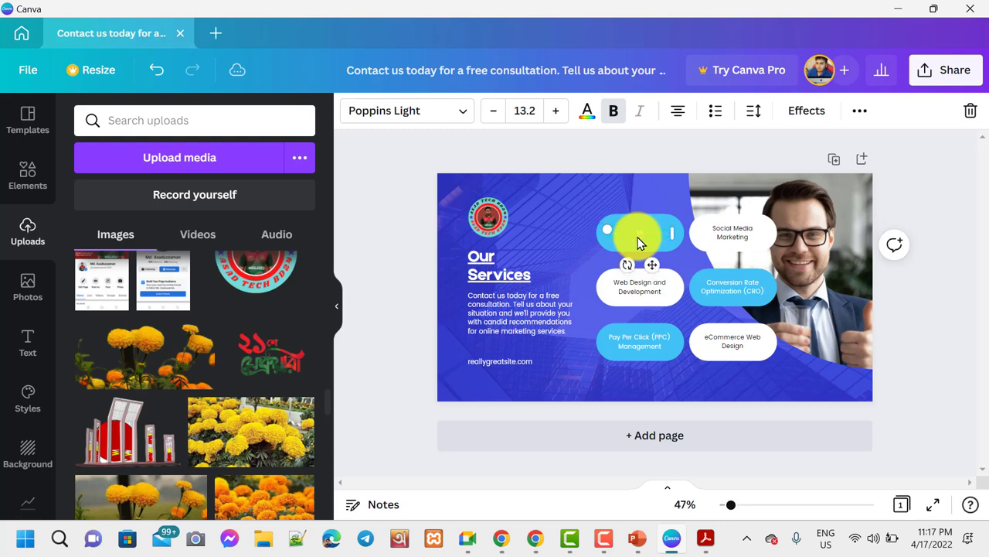
pyautogui.doubleClick(646, 287)
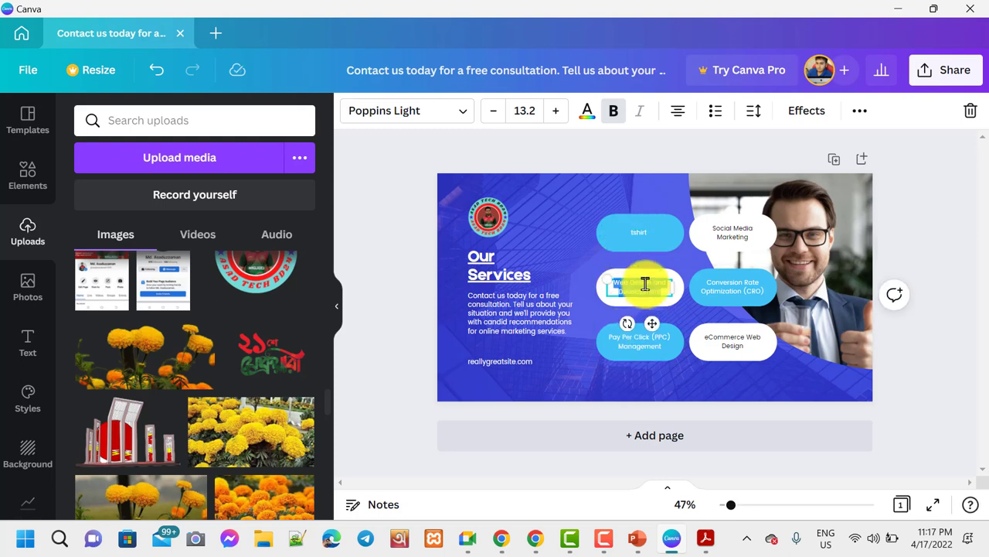
pyautogui.press('BackSpace')
pyautogui.write('pant')
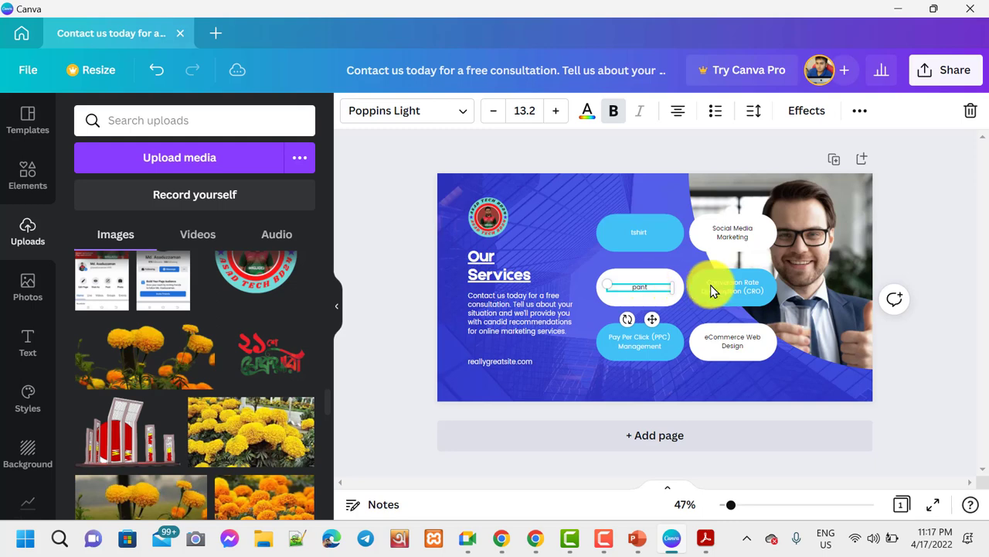
# - Replace the Conversion Rate Optimization (CRO) label with "cap"
pyautogui.doubleClick(735, 287)
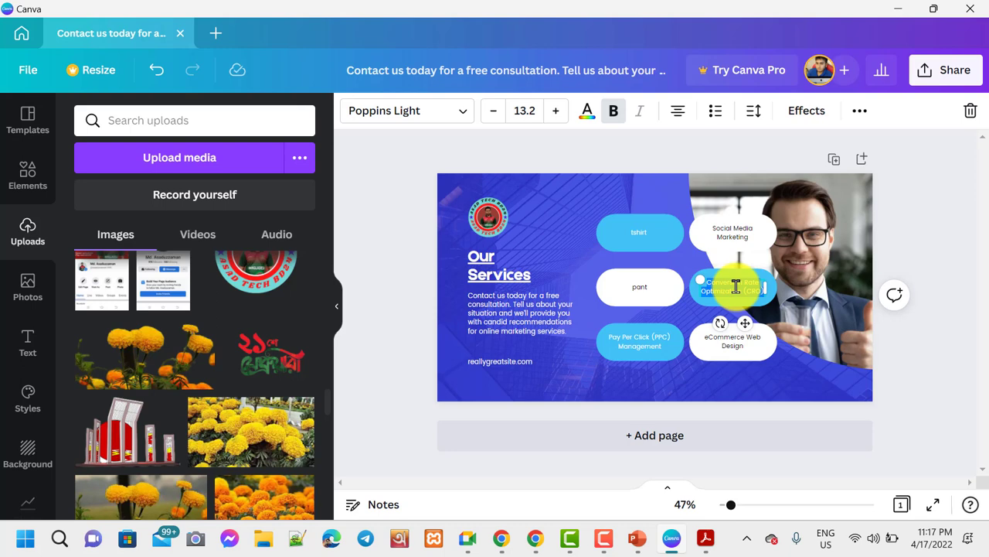
pyautogui.press('BackSpace')
pyautogui.write('cap')
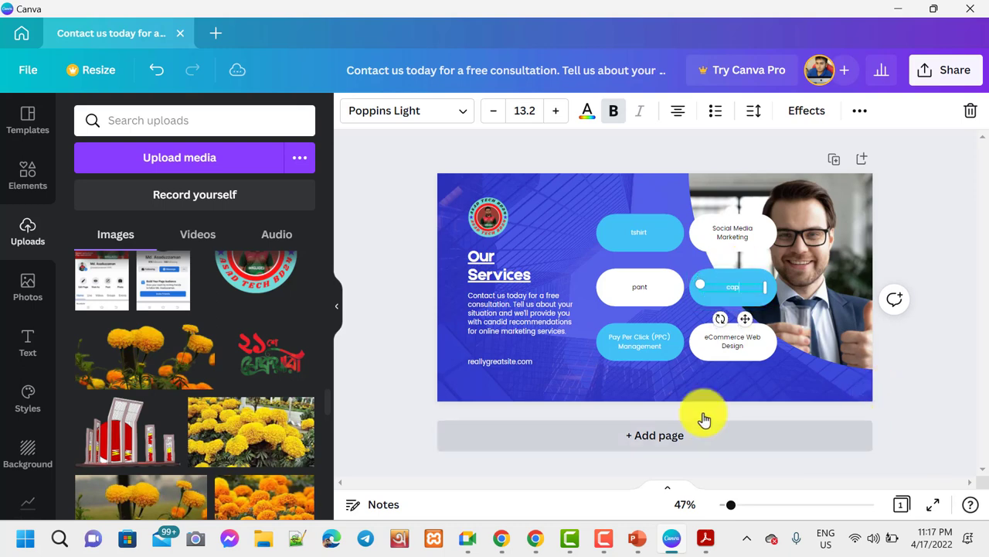
pyautogui.click(588, 261)
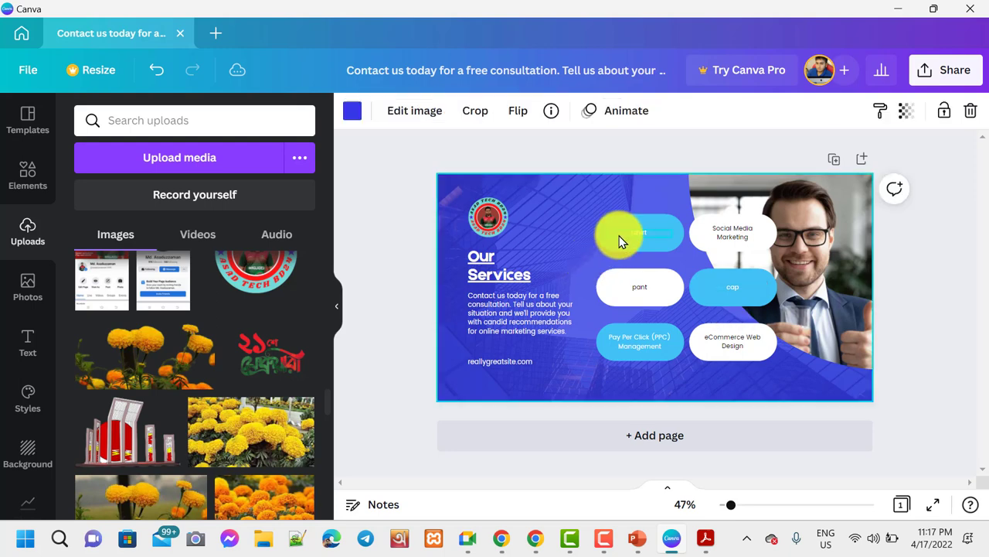
pyautogui.click(718, 287)
pyautogui.click(739, 294)
pyautogui.click(639, 296)
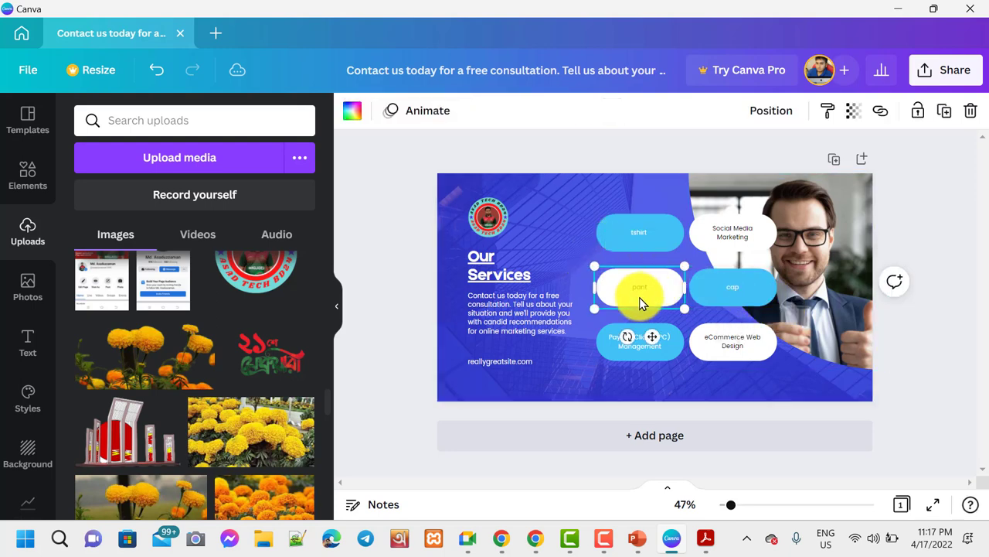
# - Replace the man's photo beside the service labels with the recommended stock photo of a bearded man in a suit holding a tablet
pyautogui.click(866, 271)
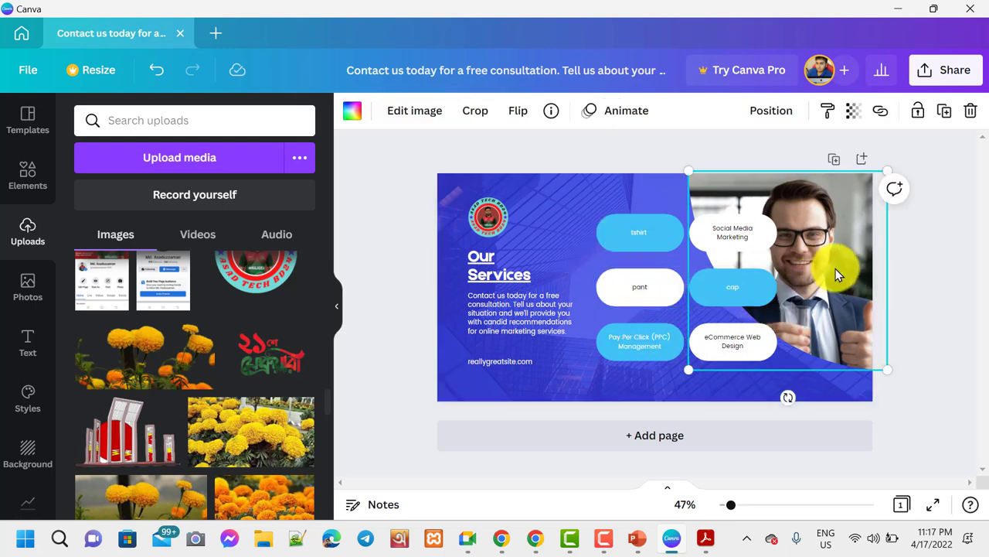
pyautogui.scroll(10, 204, 448)
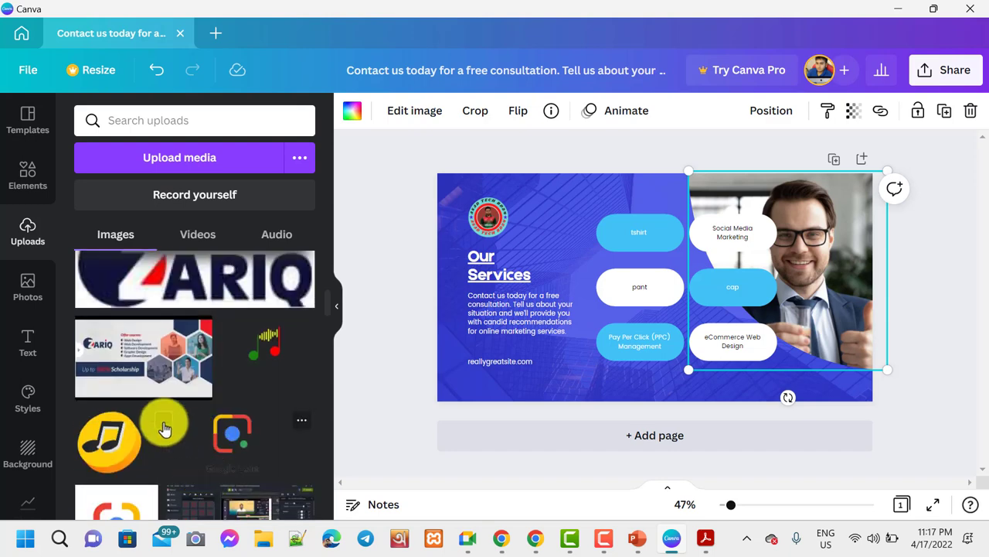
pyautogui.scroll(10, 163, 426)
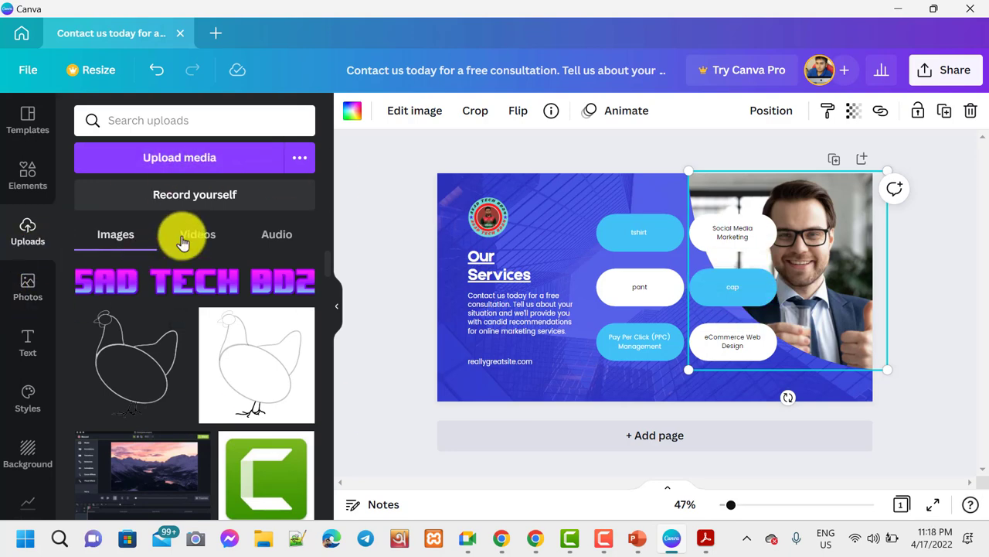
pyautogui.click(31, 280)
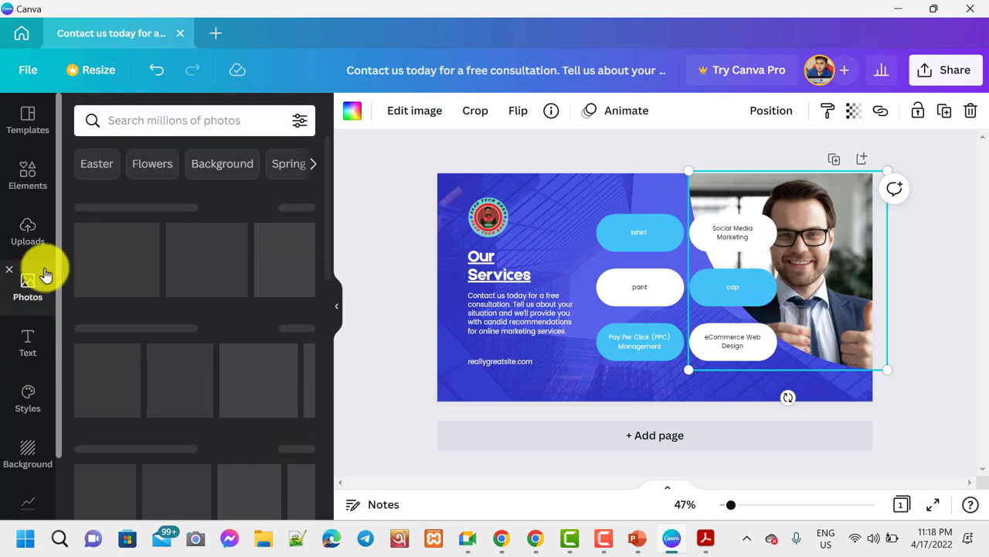
pyautogui.scroll(-3, 236, 361)
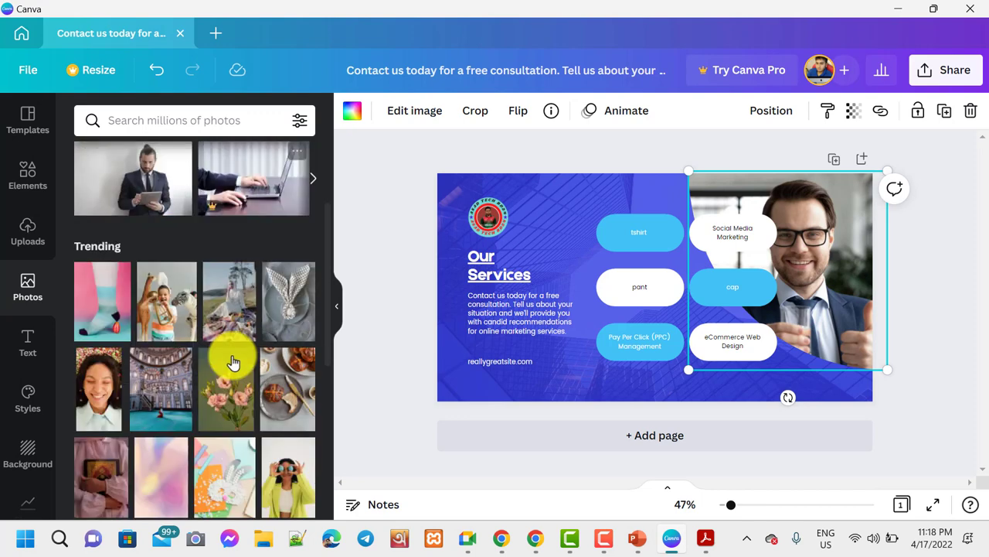
pyautogui.scroll(3, 232, 363)
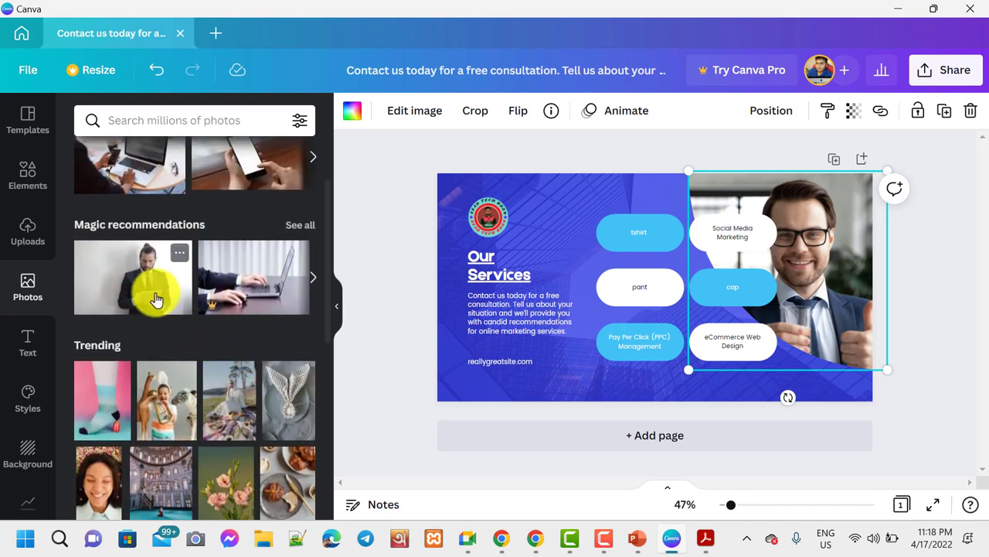
pyautogui.moveTo(155, 287); pyautogui.dragTo(800, 271)
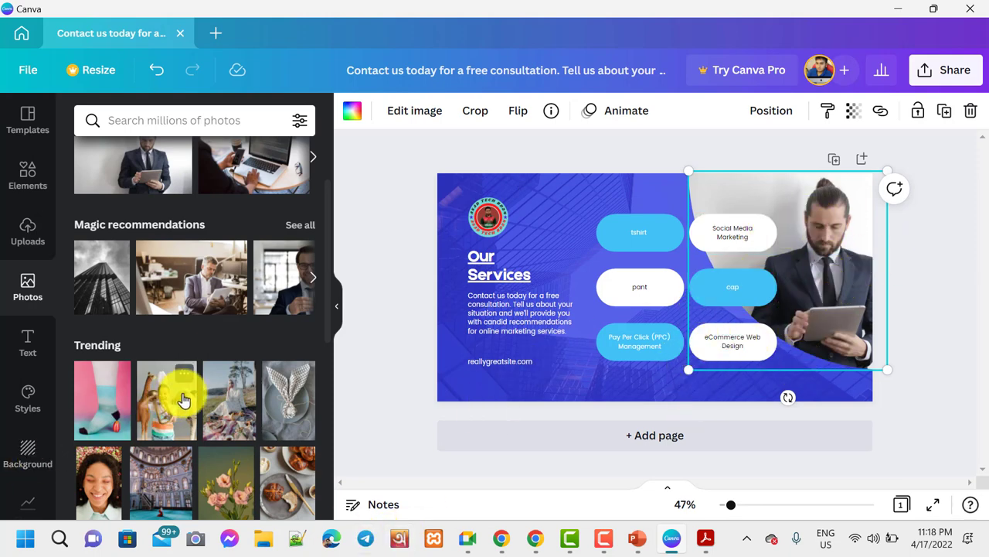
# - Fill the curved photo frame beside the service labels with the trending stock photo of buns on a plate with a knife
pyautogui.scroll(-3, 143, 308)
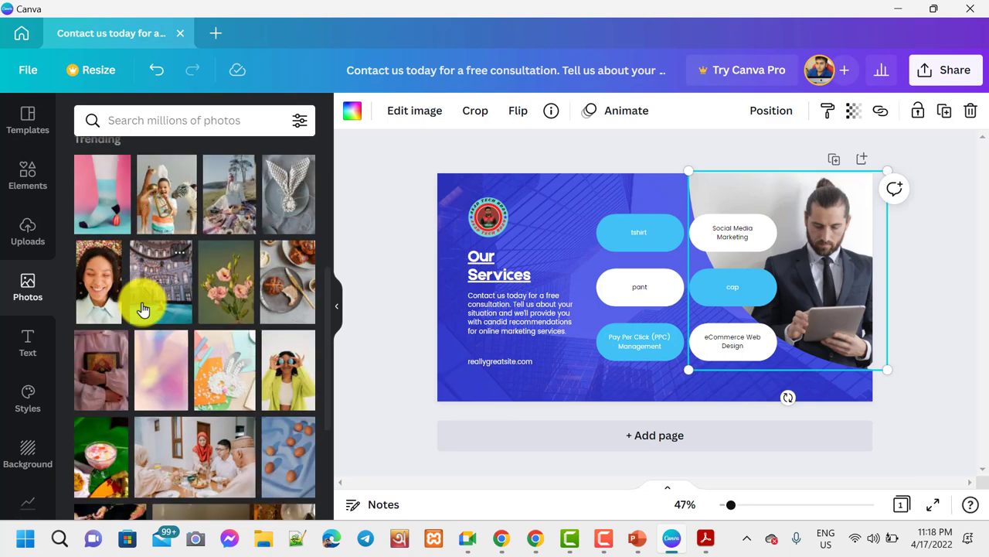
pyautogui.moveTo(270, 280); pyautogui.dragTo(745, 258)
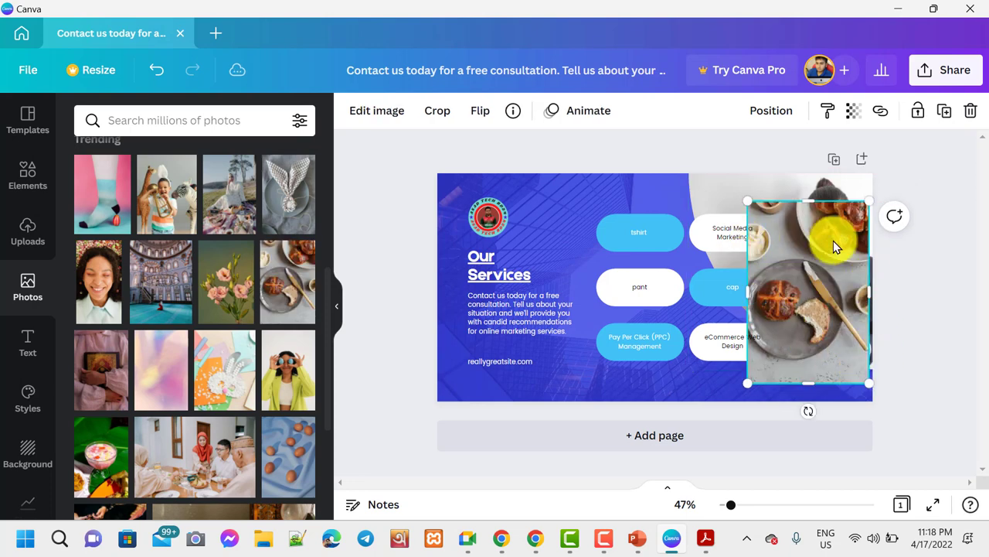
pyautogui.moveTo(834, 245); pyautogui.dragTo(813, 270)
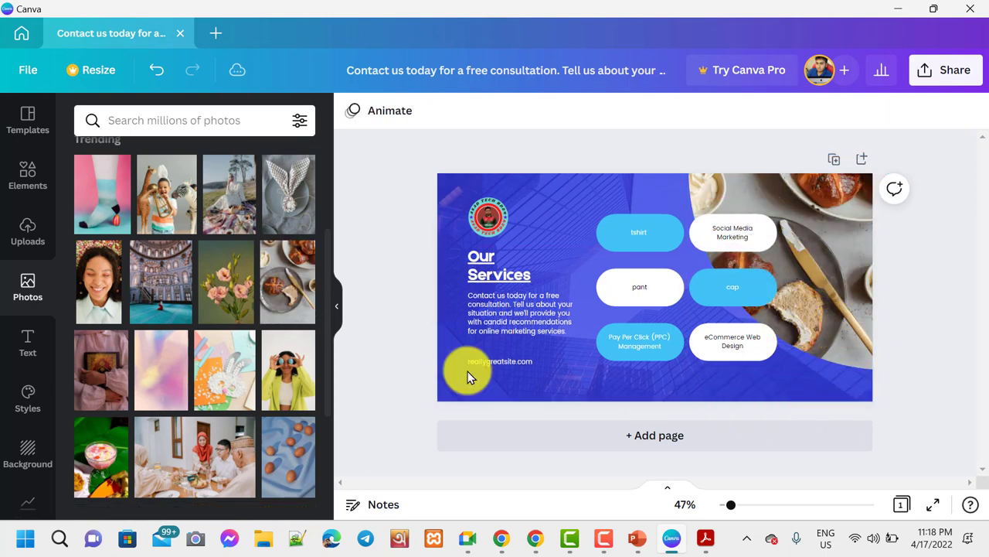
# - Browse the trending stock photos for other pictures that could suit the Our Services design
pyautogui.scroll(-3, 203, 382)
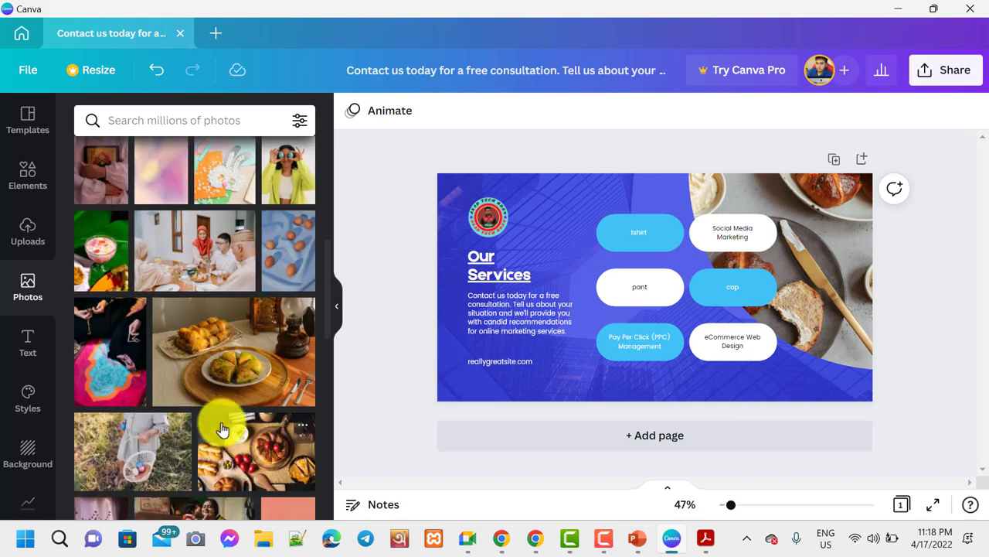
pyautogui.scroll(-2, 178, 344)
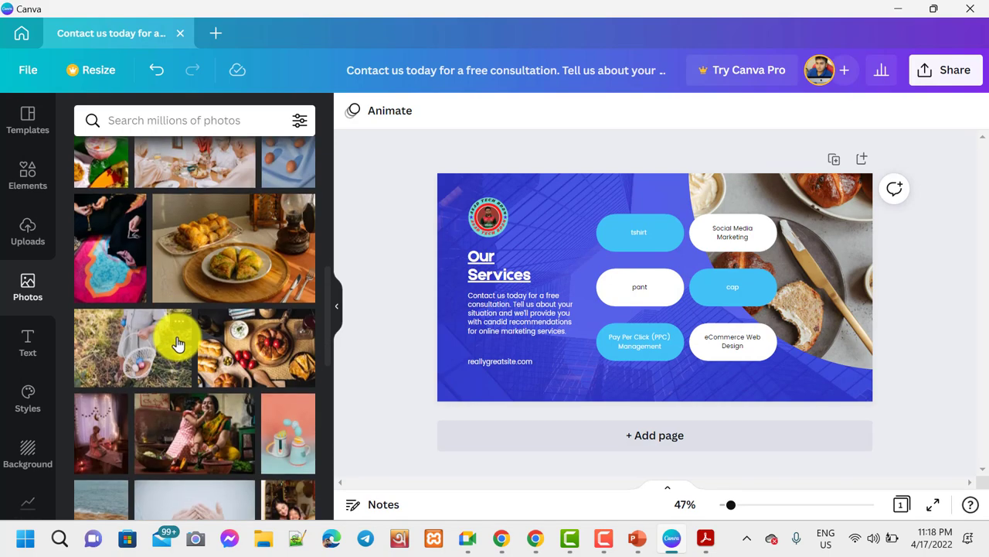
pyautogui.scroll(-8, 178, 344)
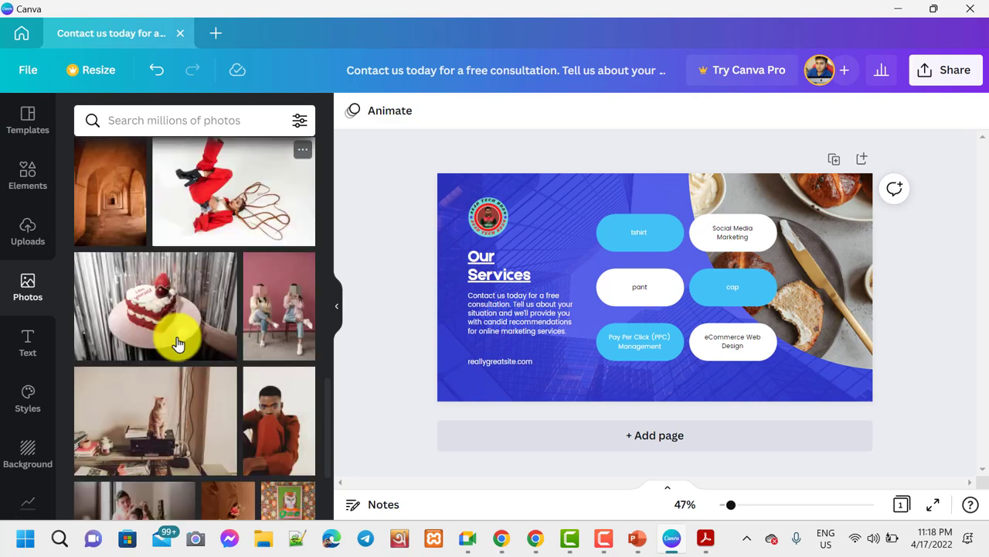
pyautogui.scroll(-3, 178, 344)
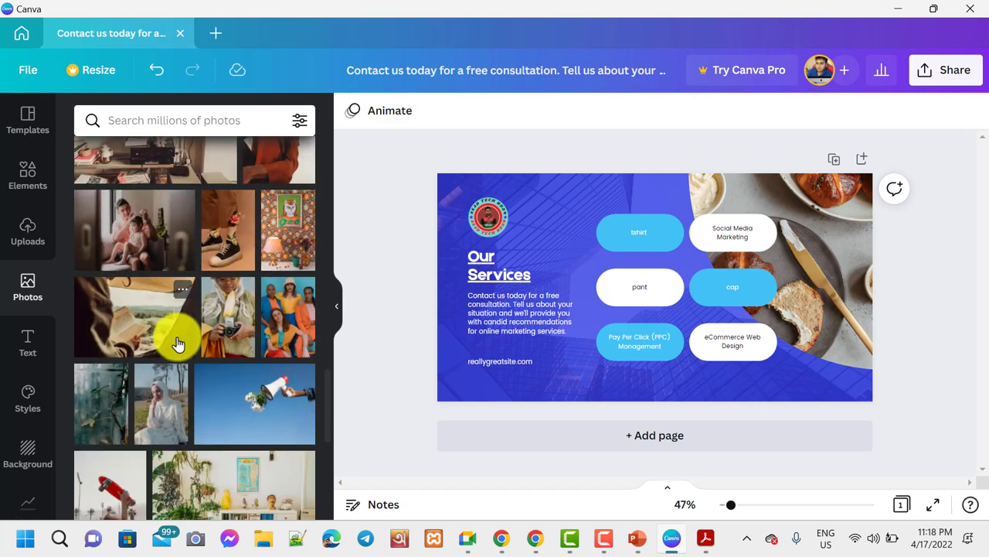
pyautogui.scroll(-6, 178, 344)
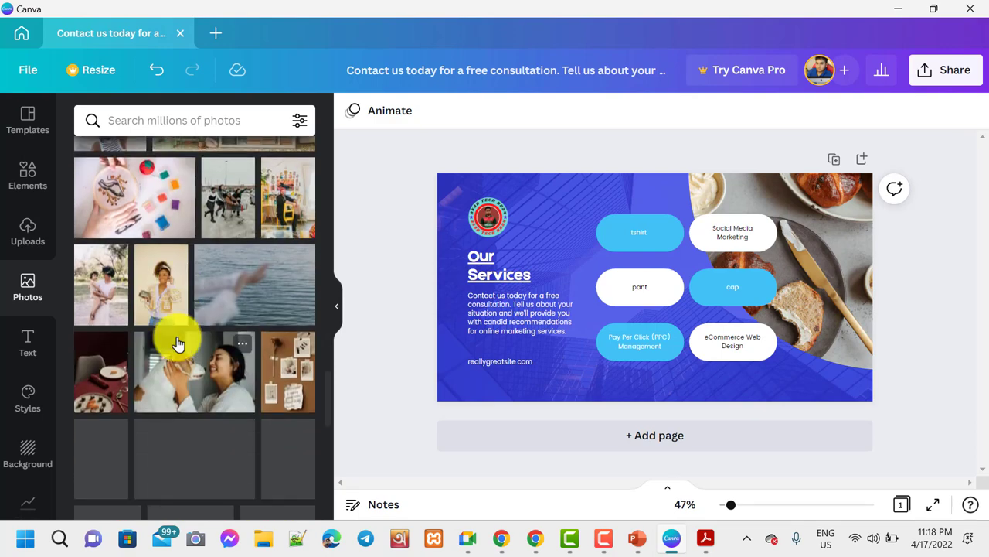
pyautogui.scroll(-4, 177, 344)
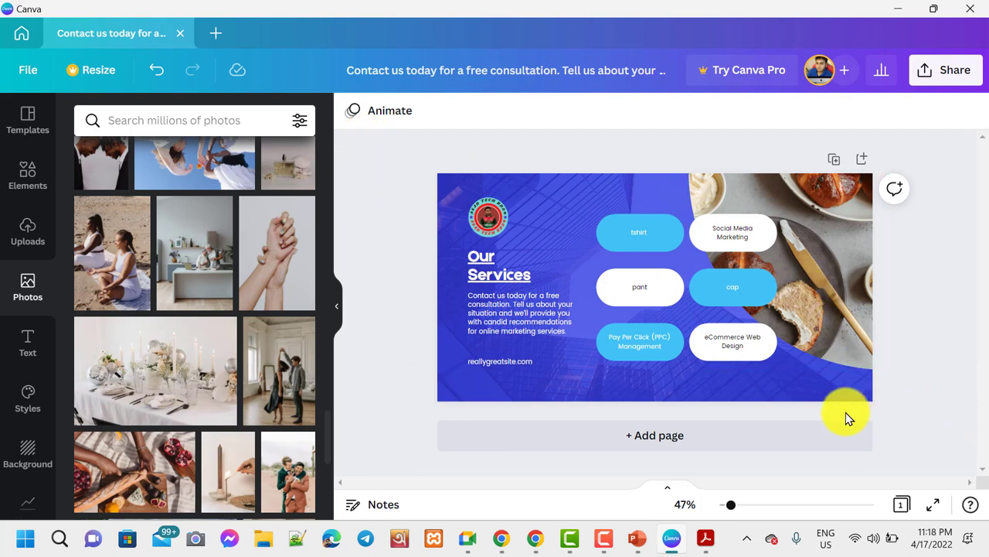
pyautogui.click(562, 199)
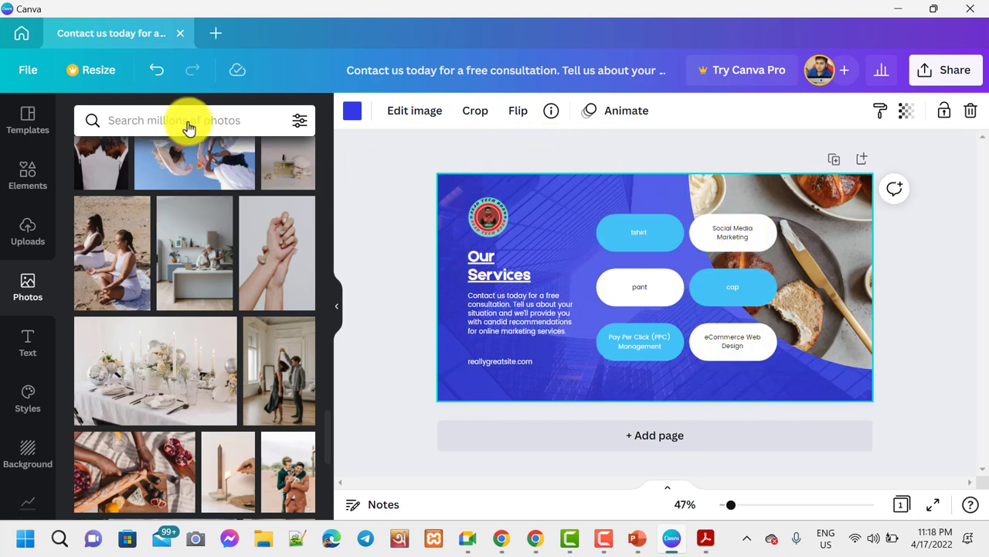
# - Close the Our Services design and switch to the Google Meet call to stop presenting the screen
pyautogui.click(181, 36)
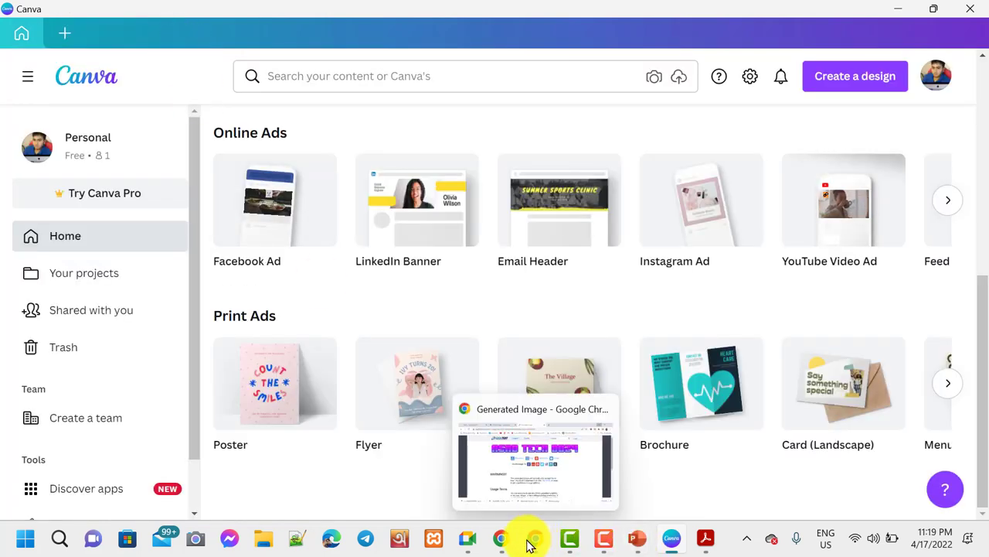
pyautogui.moveTo(510, 544)
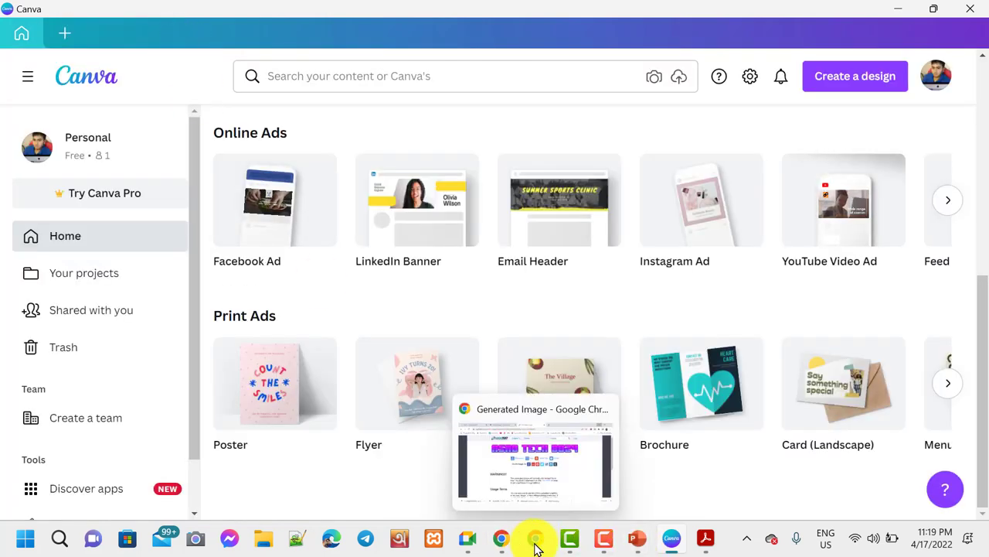
pyautogui.click(479, 539)
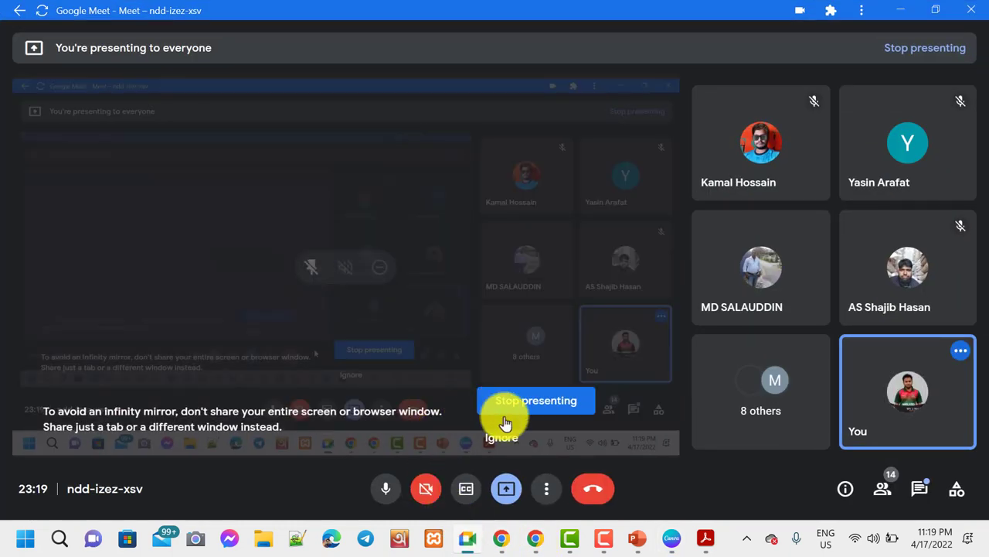
pyautogui.click(503, 414)
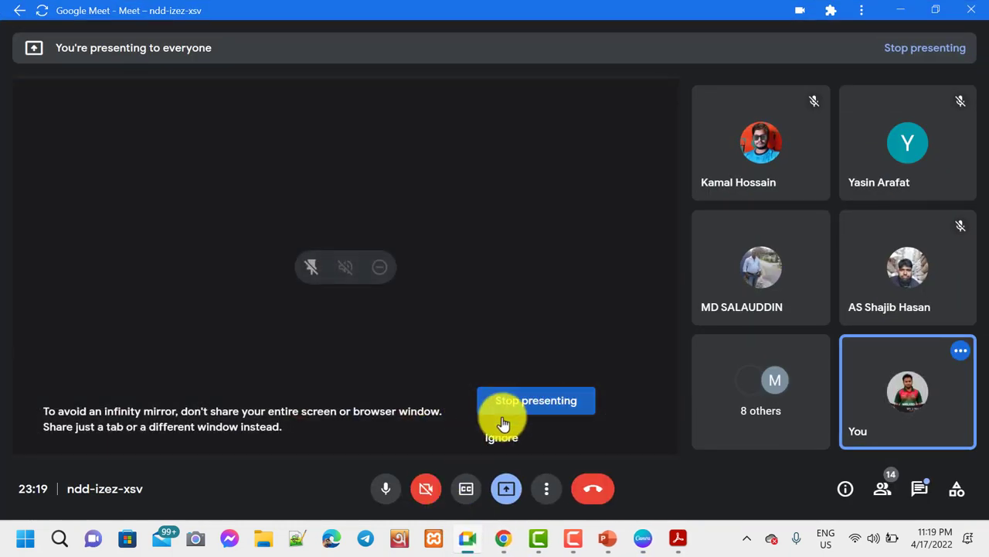